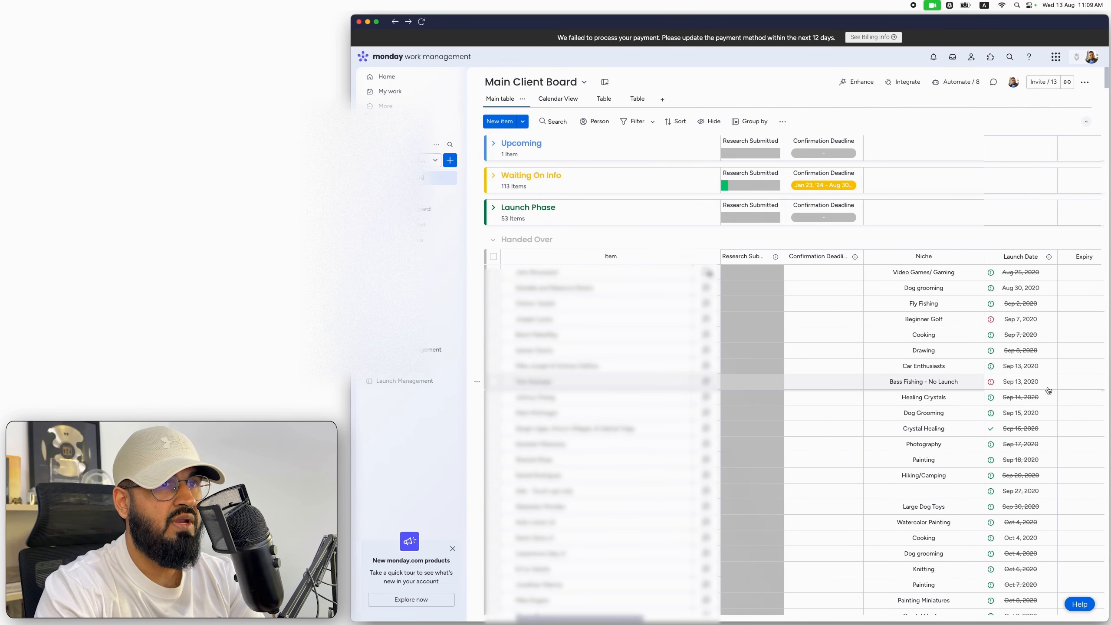
- Examine the niche, launch date, offer type and funnel build columns of the Handed Over group on the Main Client Board
{"action": "scroll", "coordinate": [849, 258], "scroll_direction": "down", "scroll_amount": 5}
{"action": "scroll", "coordinate": [849, 259], "scroll_direction": "down", "scroll_amount": 15}
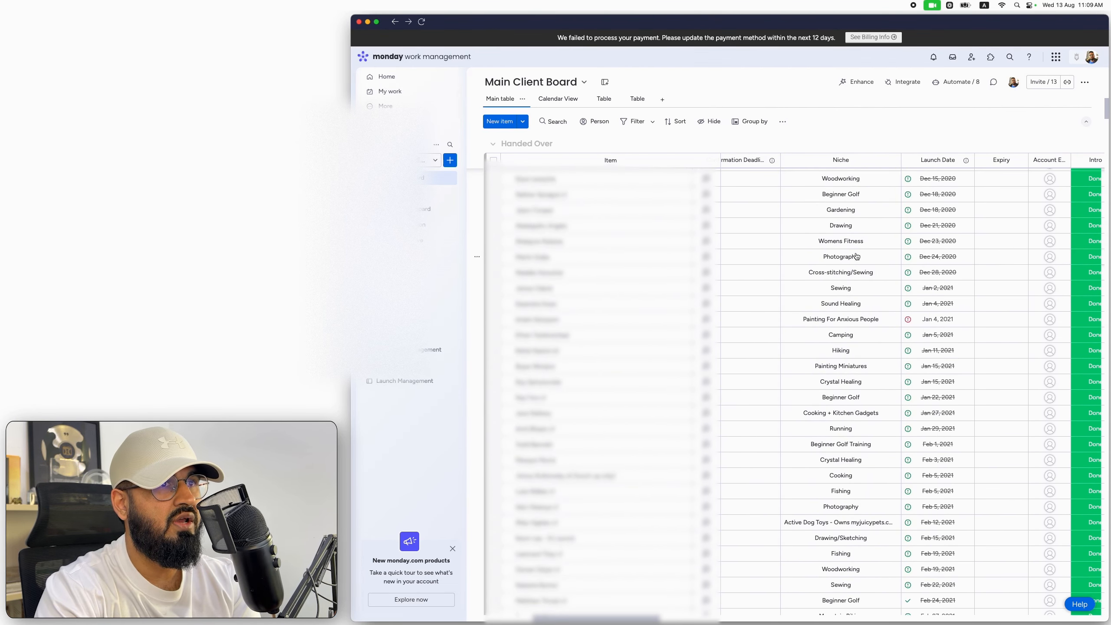
{"action": "scroll", "coordinate": [855, 278], "scroll_direction": "down", "scroll_amount": 8}
{"action": "scroll", "coordinate": [855, 279], "scroll_direction": "down", "scroll_amount": 20}
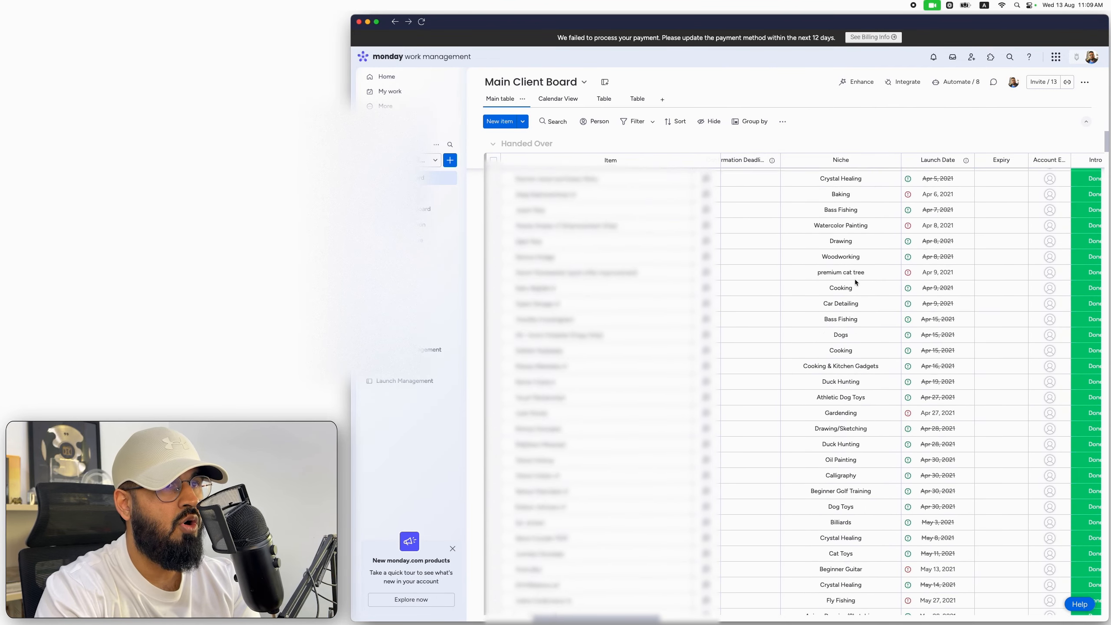
{"action": "scroll", "coordinate": [855, 282], "scroll_direction": "right", "scroll_amount": 10}
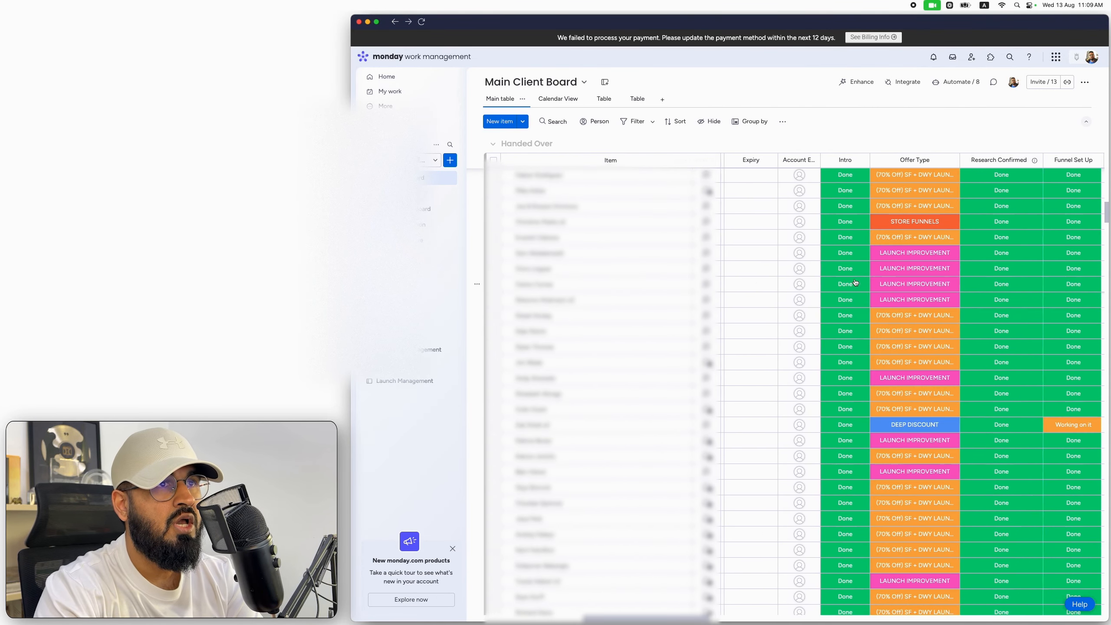
{"action": "scroll", "coordinate": [780, 223], "scroll_direction": "down", "scroll_amount": 10}
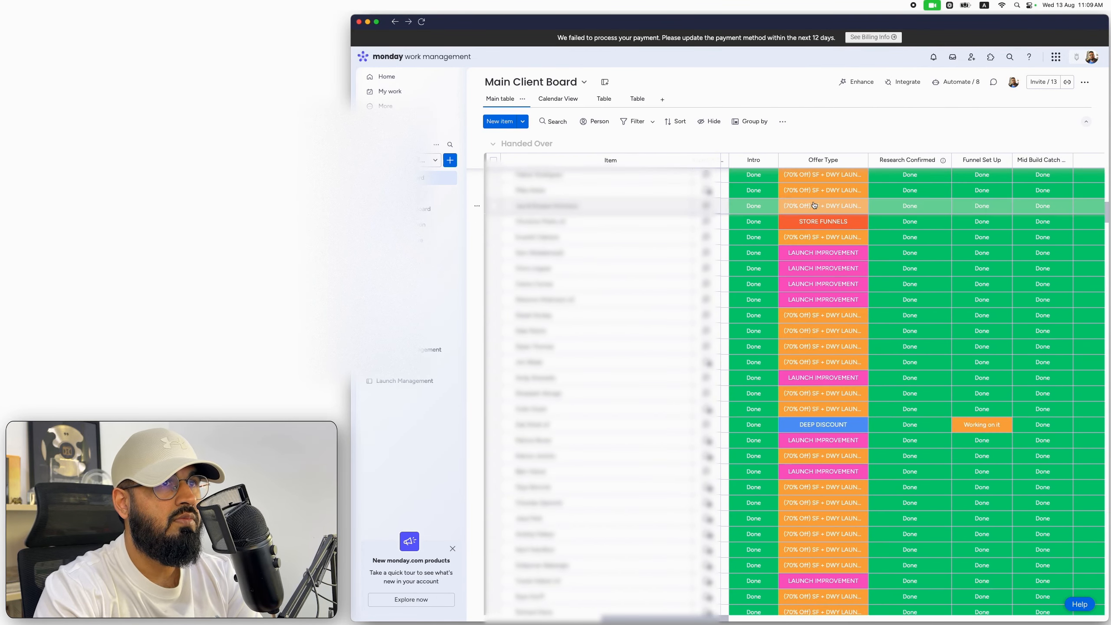
{"action": "scroll", "coordinate": [825, 202], "scroll_direction": "right", "scroll_amount": 5}
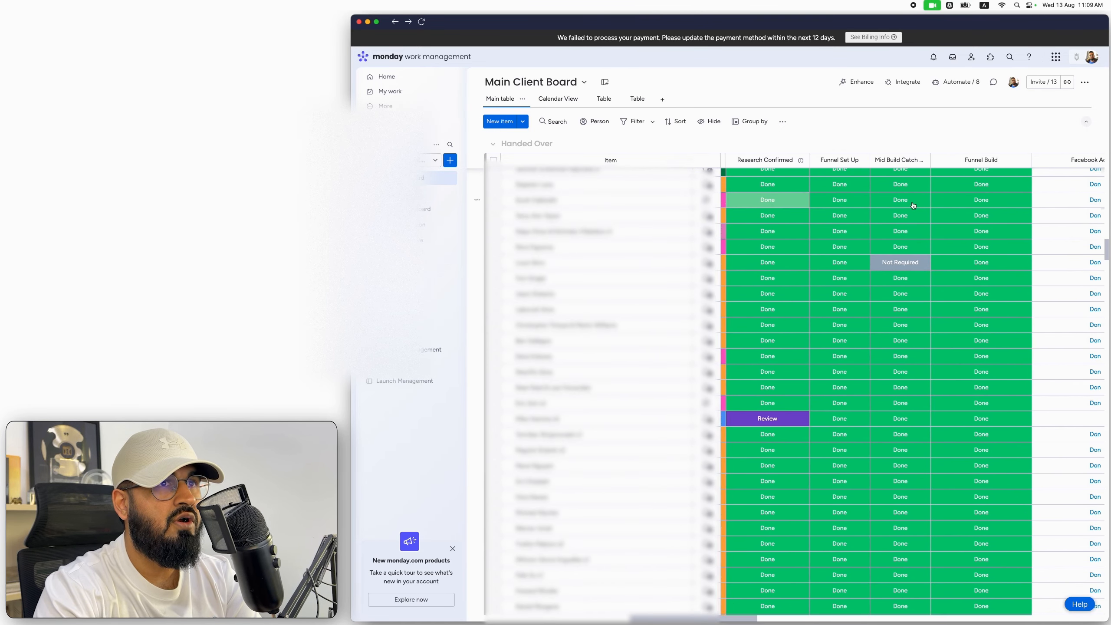
{"action": "scroll", "coordinate": [853, 210], "scroll_direction": "down", "scroll_amount": 10}
{"action": "scroll", "coordinate": [871, 219], "scroll_direction": "right", "scroll_amount": 5}
{"action": "scroll", "coordinate": [858, 219], "scroll_direction": "down", "scroll_amount": 10}
{"action": "scroll", "coordinate": [848, 218], "scroll_direction": "right", "scroll_amount": 5}
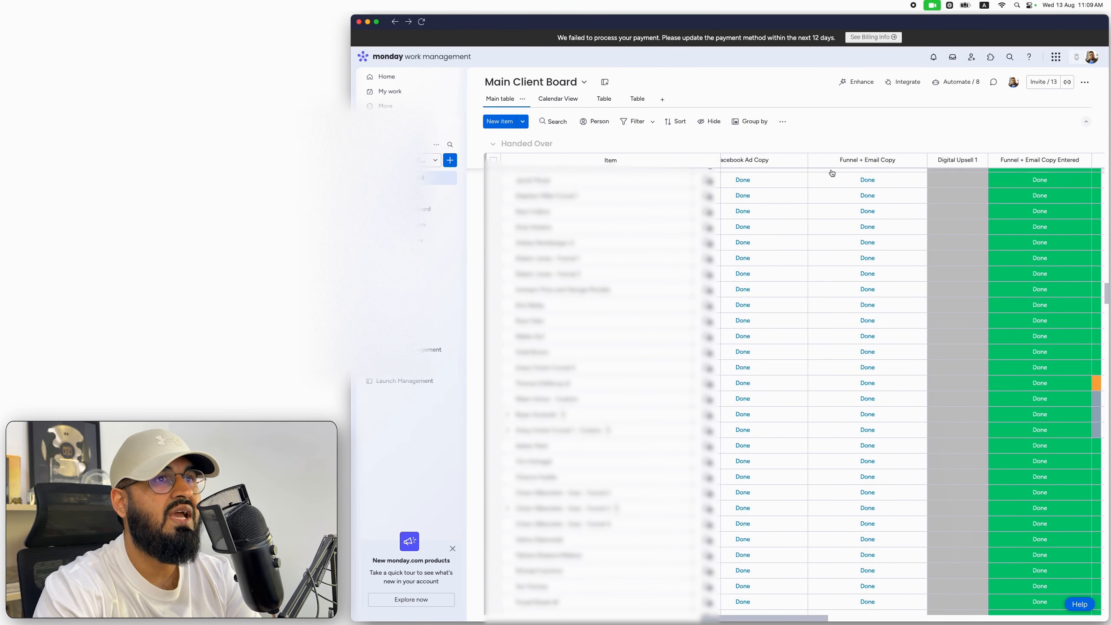
- Review the copy, ad, test funnel and launch status columns across the Handed Over clients
{"action": "scroll", "coordinate": [831, 173], "scroll_direction": "right", "scroll_amount": 5}
{"action": "scroll", "coordinate": [831, 174], "scroll_direction": "down", "scroll_amount": 5}
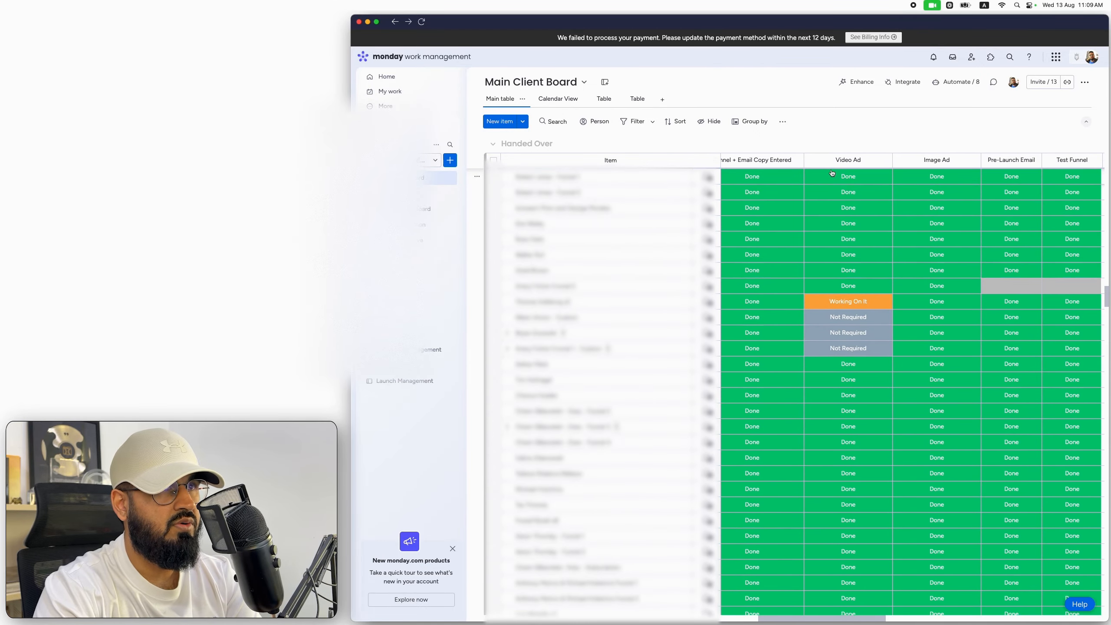
{"action": "scroll", "coordinate": [853, 184], "scroll_direction": "down", "scroll_amount": 10}
{"action": "scroll", "coordinate": [899, 201], "scroll_direction": "right", "scroll_amount": 5}
{"action": "scroll", "coordinate": [899, 200], "scroll_direction": "down", "scroll_amount": 15}
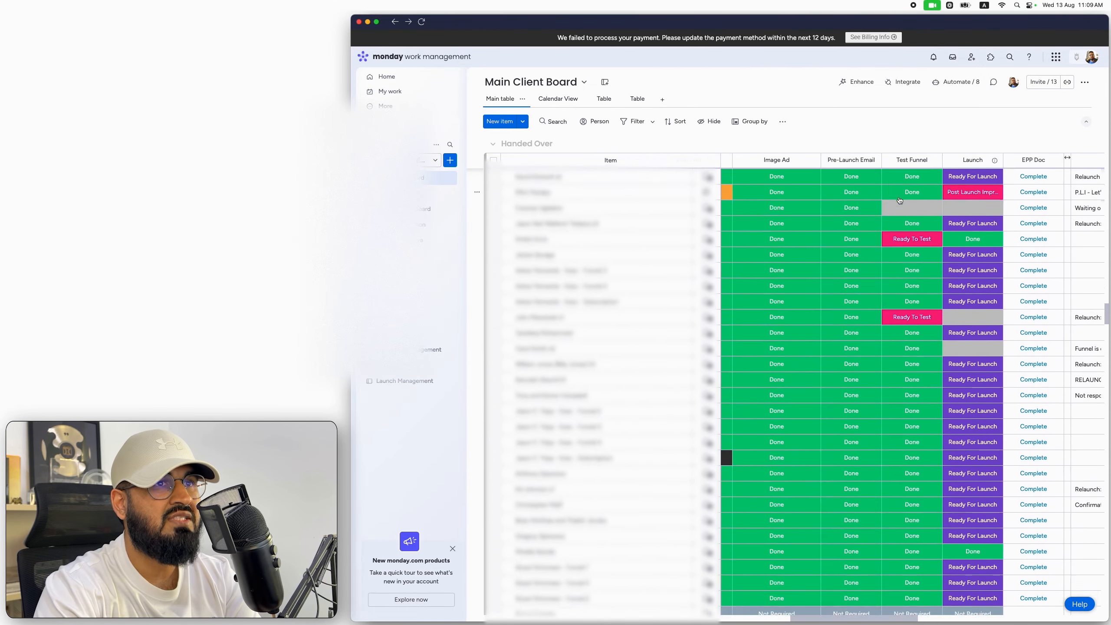
{"action": "scroll", "coordinate": [900, 200], "scroll_direction": "down", "scroll_amount": 15}
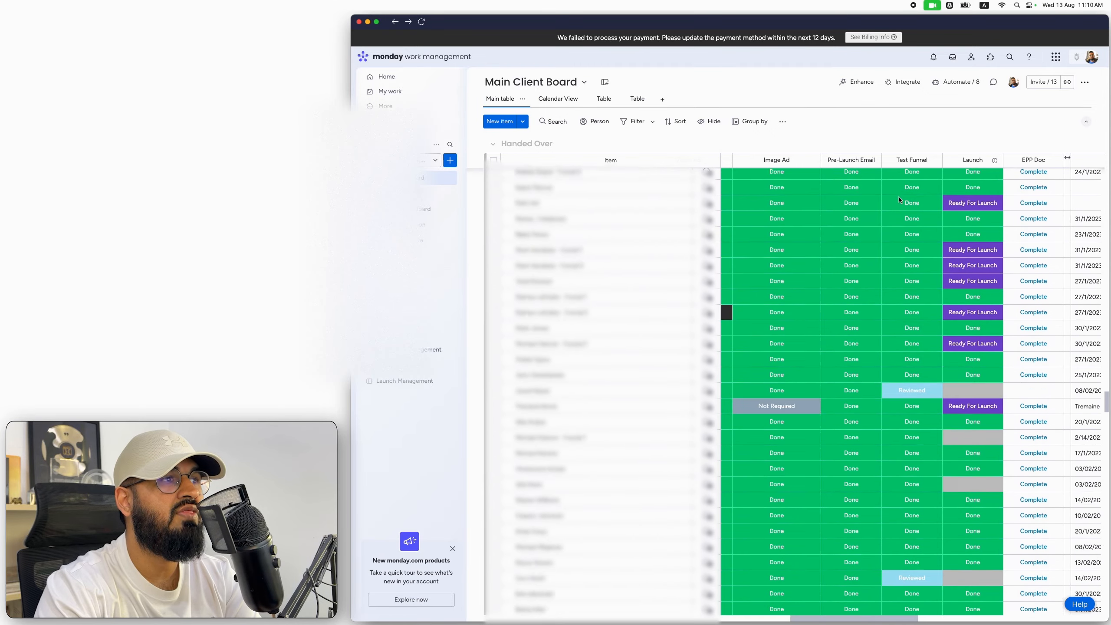
{"action": "scroll", "coordinate": [895, 388], "scroll_direction": "down", "scroll_amount": 15}
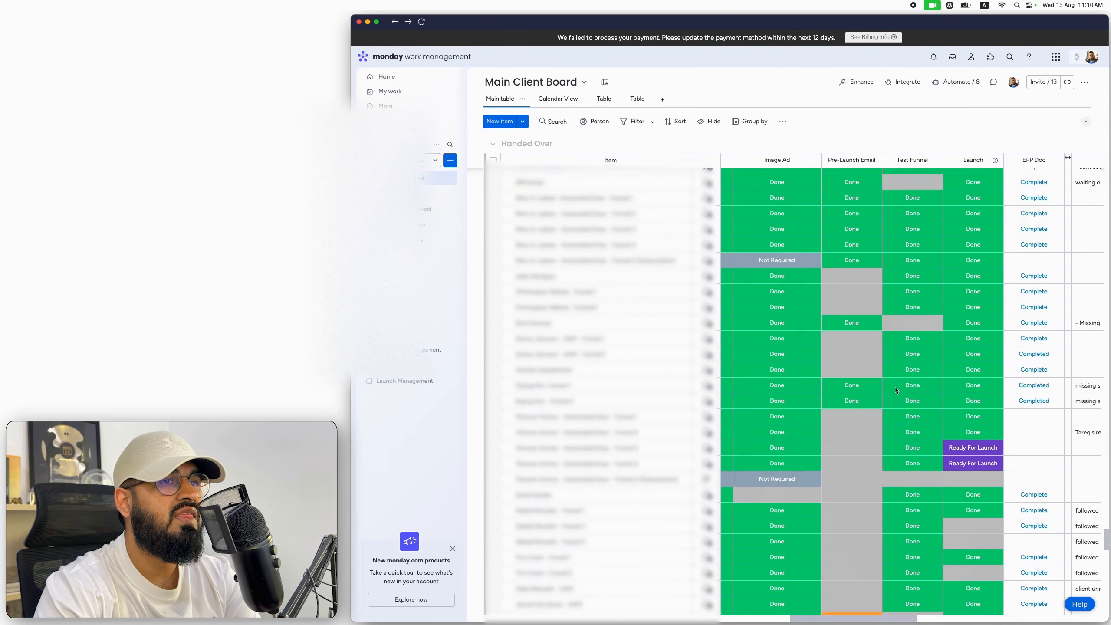
{"action": "scroll", "coordinate": [895, 387], "scroll_direction": "left", "scroll_amount": 3}
{"action": "scroll", "coordinate": [895, 387], "scroll_direction": "left", "scroll_amount": 5}
{"action": "scroll", "coordinate": [894, 388], "scroll_direction": "up", "scroll_amount": 5}
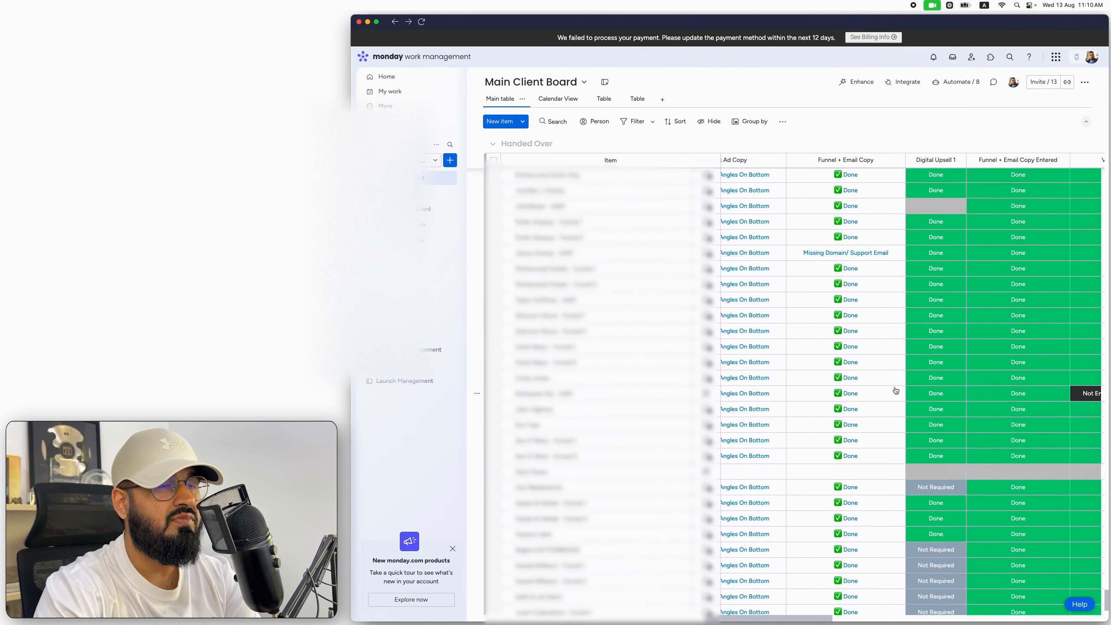
{"action": "scroll", "coordinate": [895, 390], "scroll_direction": "up", "scroll_amount": 5}
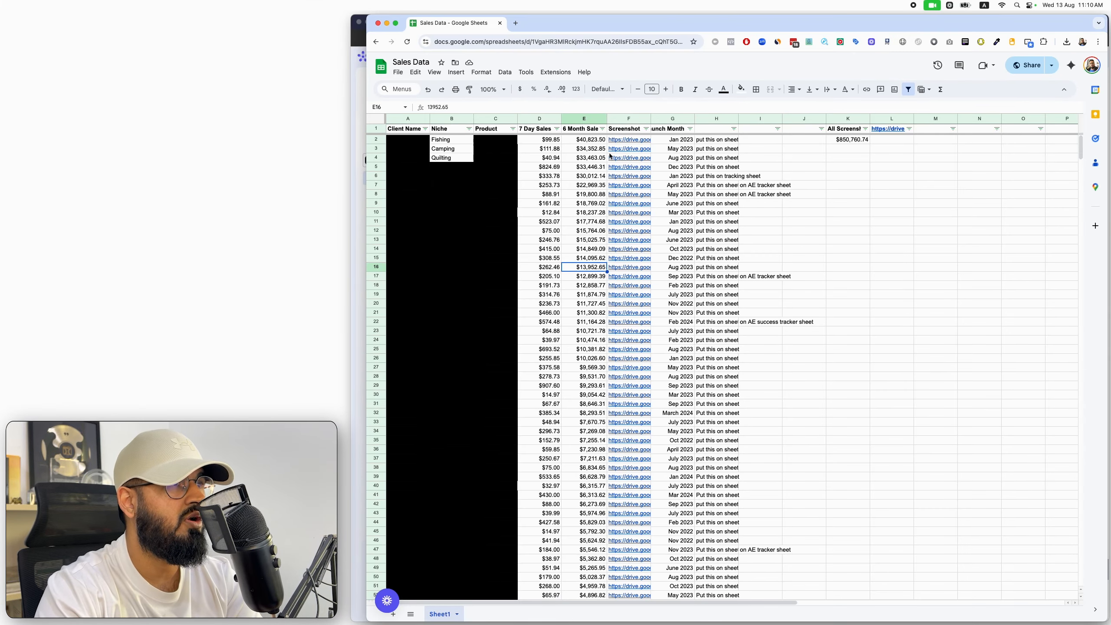
- Switch to the Sales Data spreadsheet in Google Sheets and look through the six-month sales figures
{"action": "left_click", "coordinate": [580, 160]}
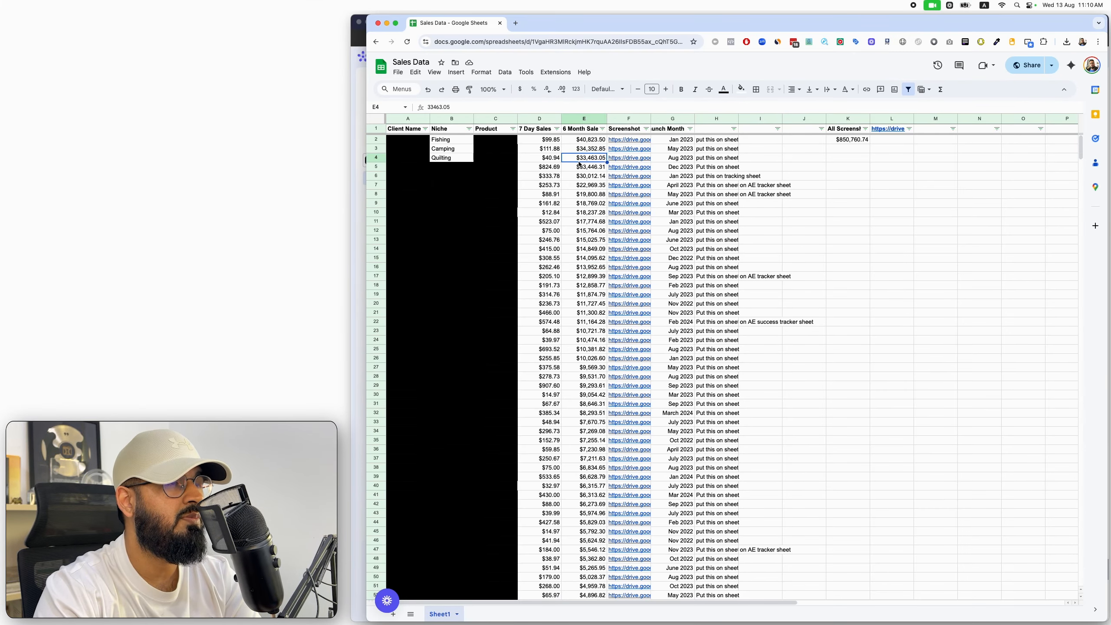
{"action": "scroll", "coordinate": [579, 164], "scroll_direction": "down", "scroll_amount": 20}
{"action": "scroll", "coordinate": [579, 164], "scroll_direction": "up", "scroll_amount": 20}
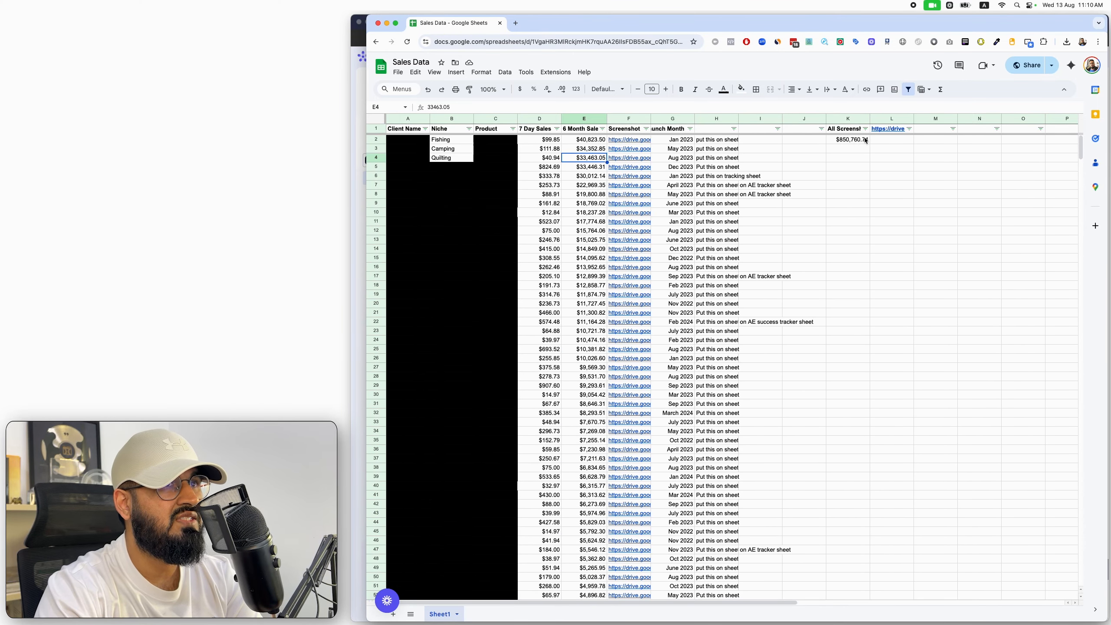
- Open the Sales Screenshots Drive folder linked in cell L1 beside the all-screenshots heading
{"action": "left_click", "coordinate": [866, 140]}
{"action": "left_click", "coordinate": [897, 130]}
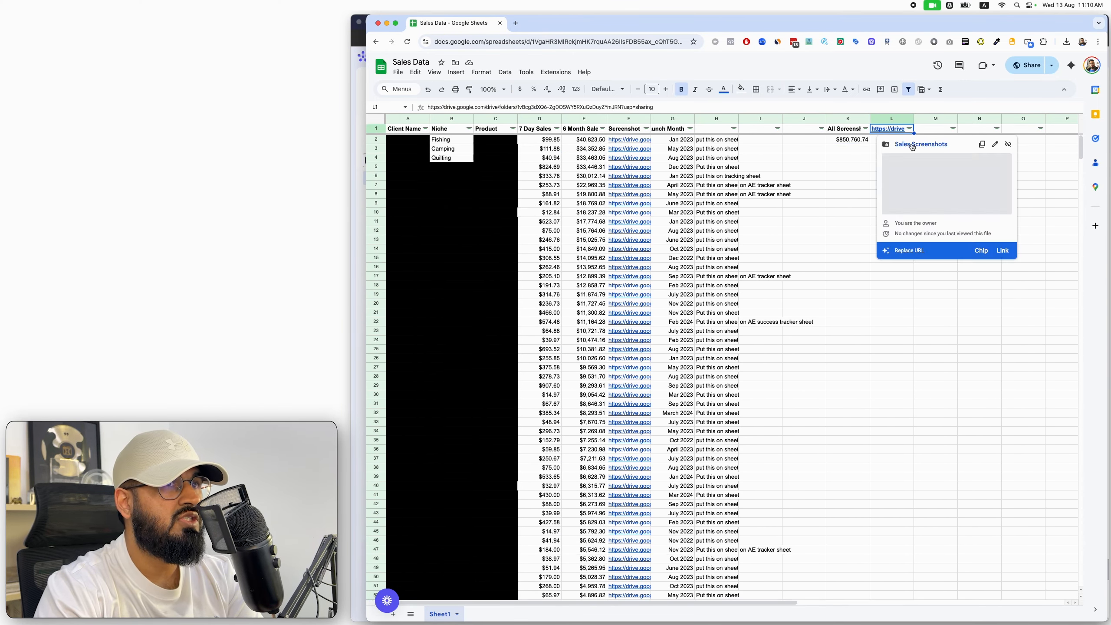
{"action": "left_click", "coordinate": [911, 145]}
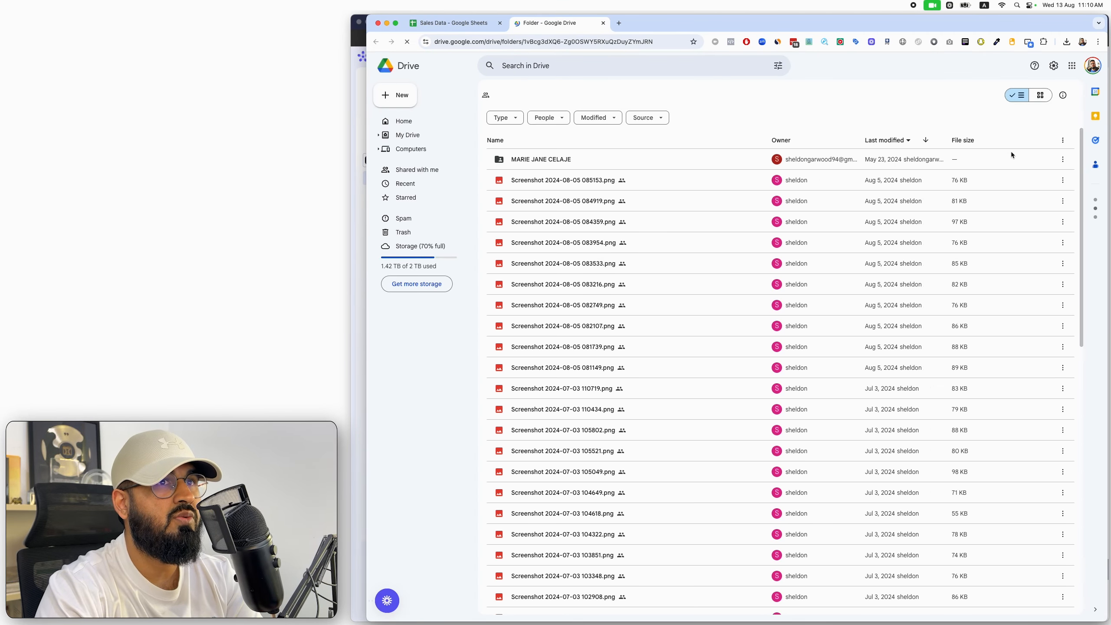
{"action": "double_click", "coordinate": [819, 274]}
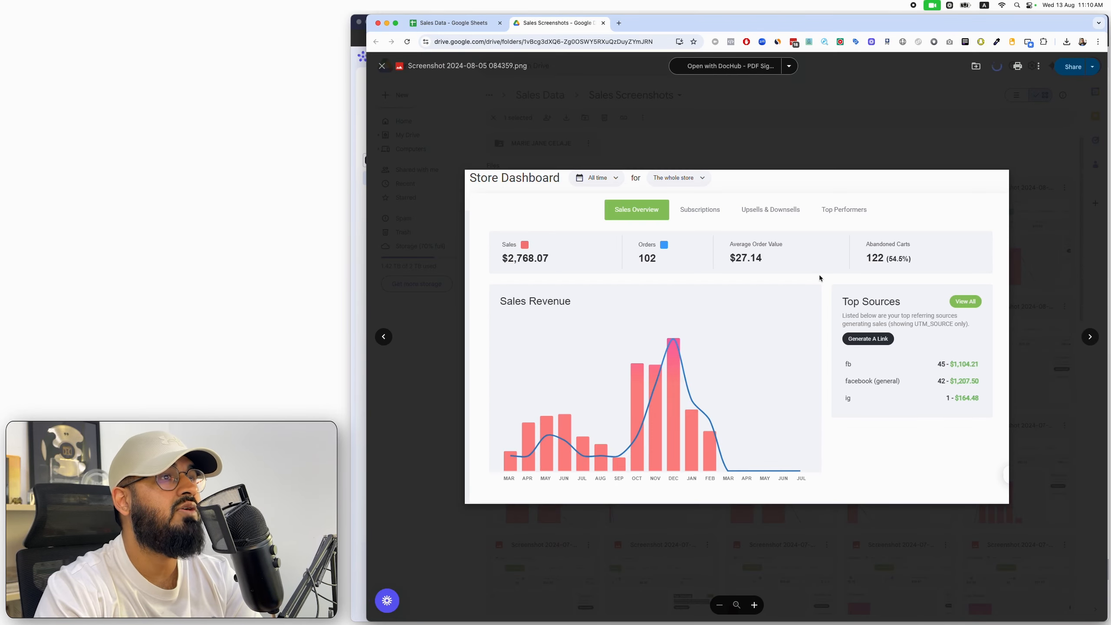
{"action": "key", "text": "Escape"}
{"action": "scroll", "coordinate": [865, 312], "scroll_direction": "down", "scroll_amount": 5}
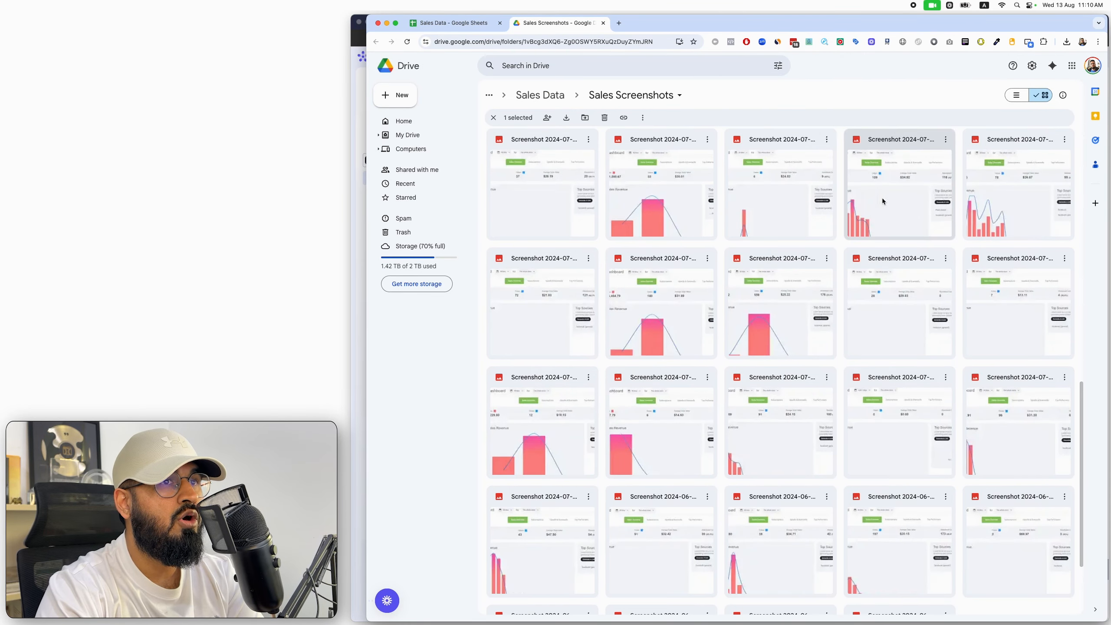
{"action": "double_click", "coordinate": [941, 209]}
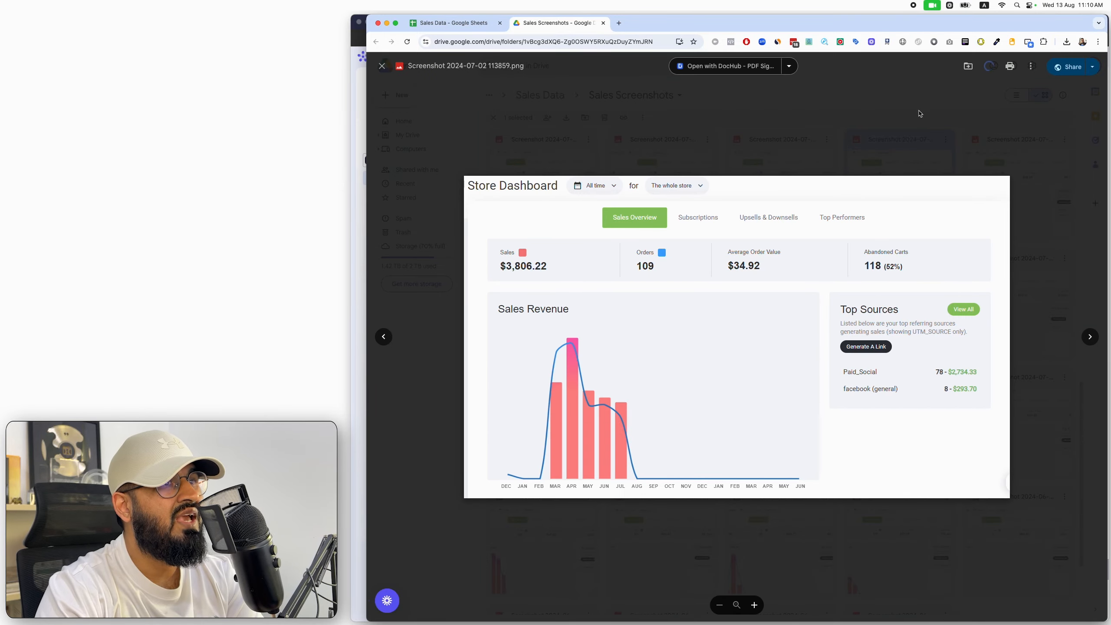
{"action": "key", "text": "Escape"}
{"action": "double_click", "coordinate": [650, 316]}
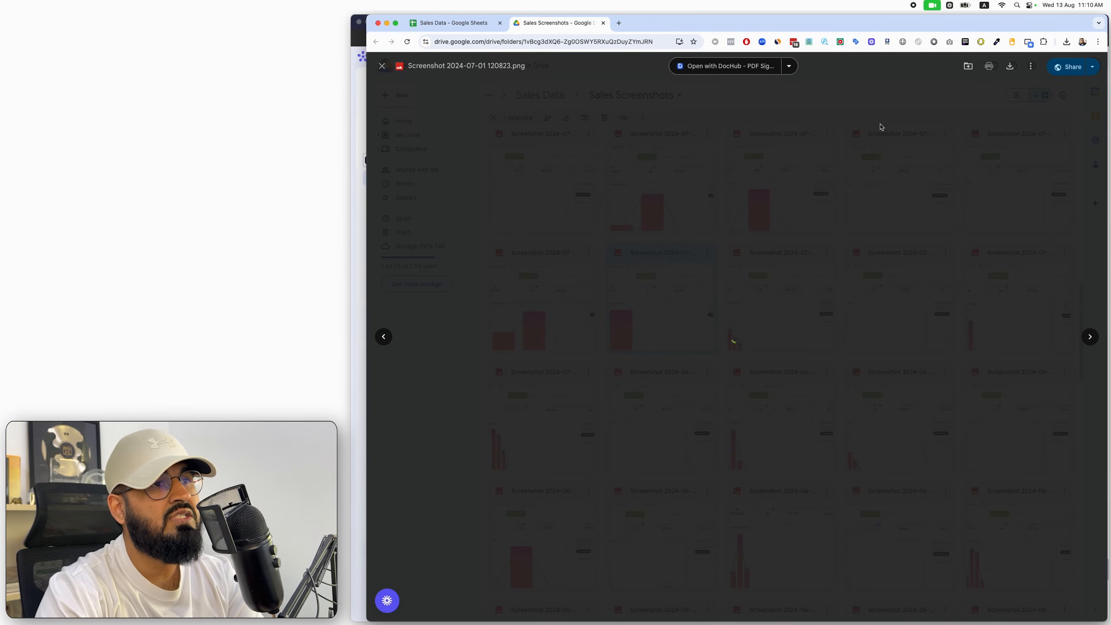
{"action": "left_click", "coordinate": [889, 127]}
{"action": "scroll", "coordinate": [868, 222], "scroll_direction": "up", "scroll_amount": 3}
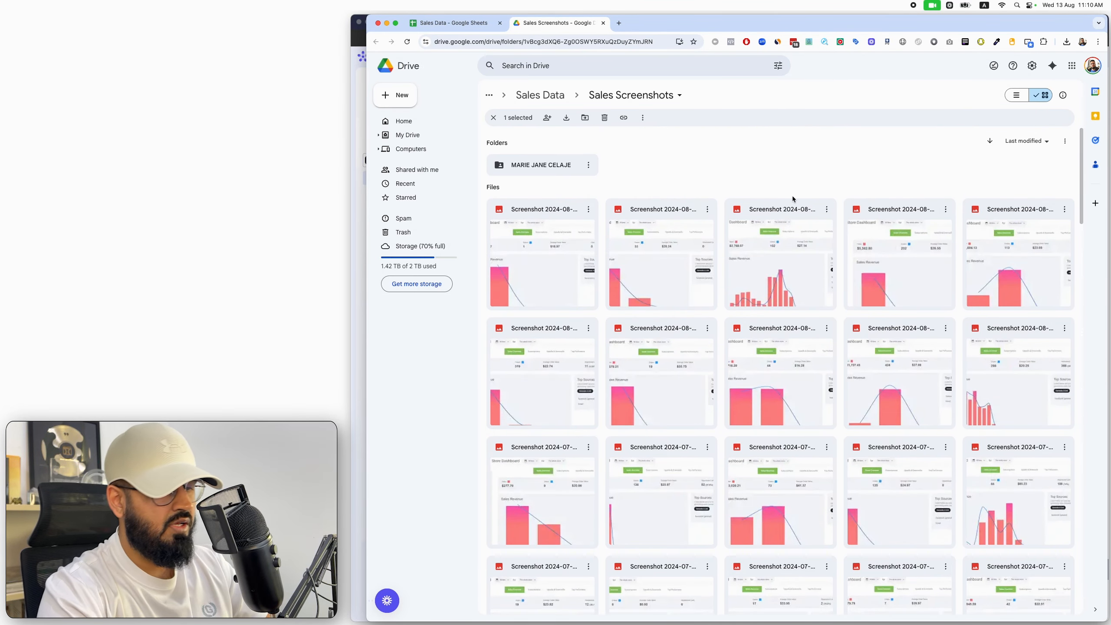
- Open the "Client tracker - $100k" spreadsheet in a new tab and review the Oct 24 daily sales and funnel columns
{"action": "key", "text": "super+t"}
{"action": "type", "text": "10"}
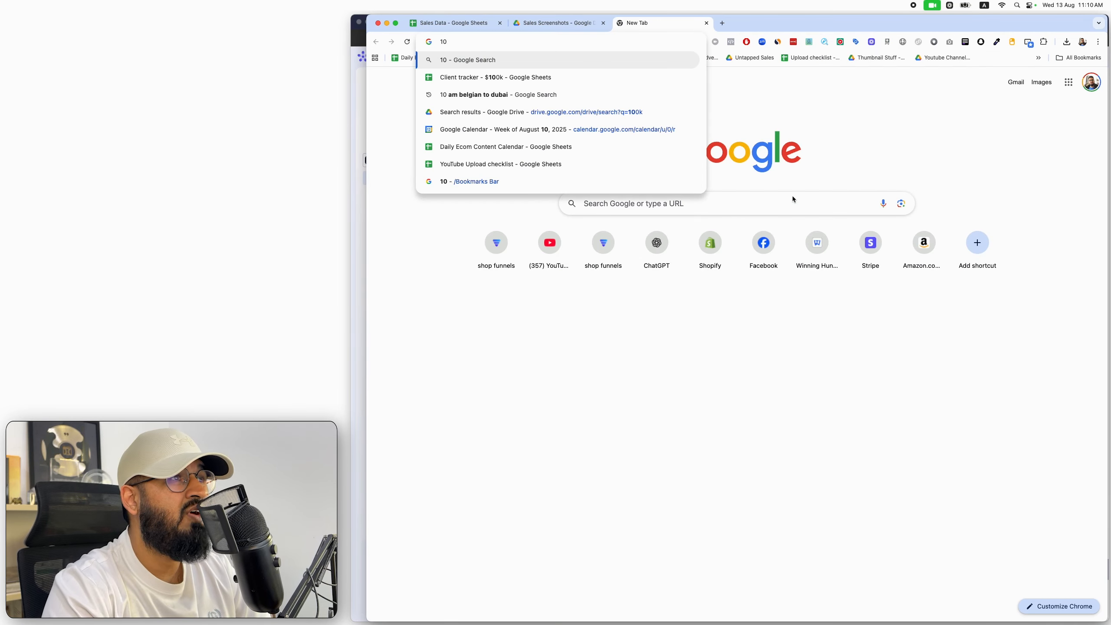
{"action": "key", "text": "Down"}
{"action": "key", "text": "Return"}
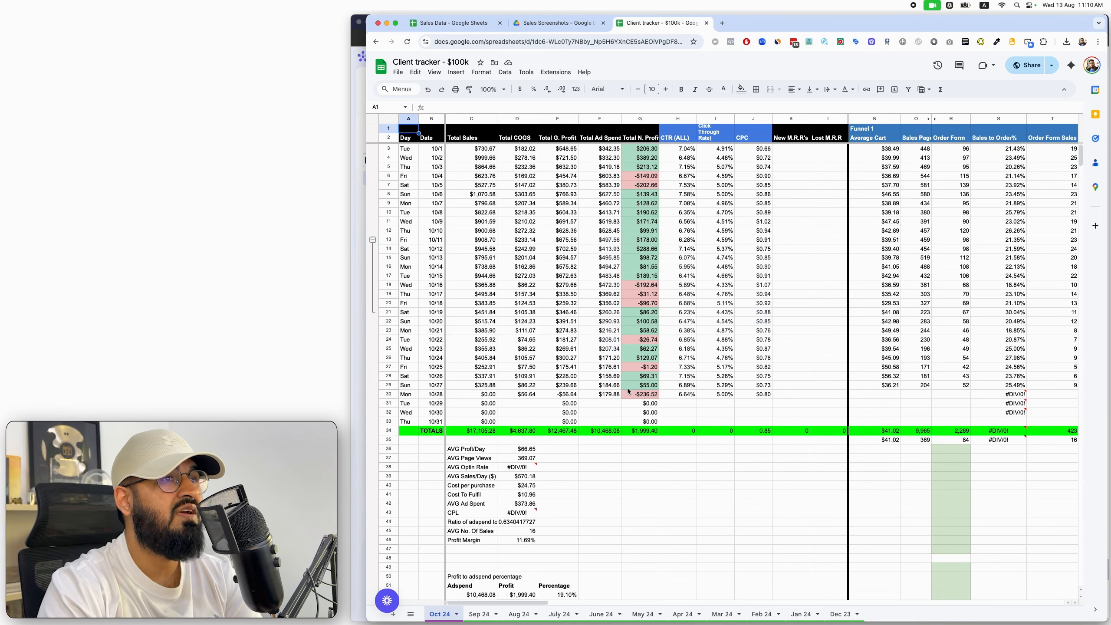
{"action": "scroll", "coordinate": [652, 222], "scroll_direction": "right", "scroll_amount": 6}
{"action": "scroll", "coordinate": [653, 222], "scroll_direction": "left", "scroll_amount": 6}
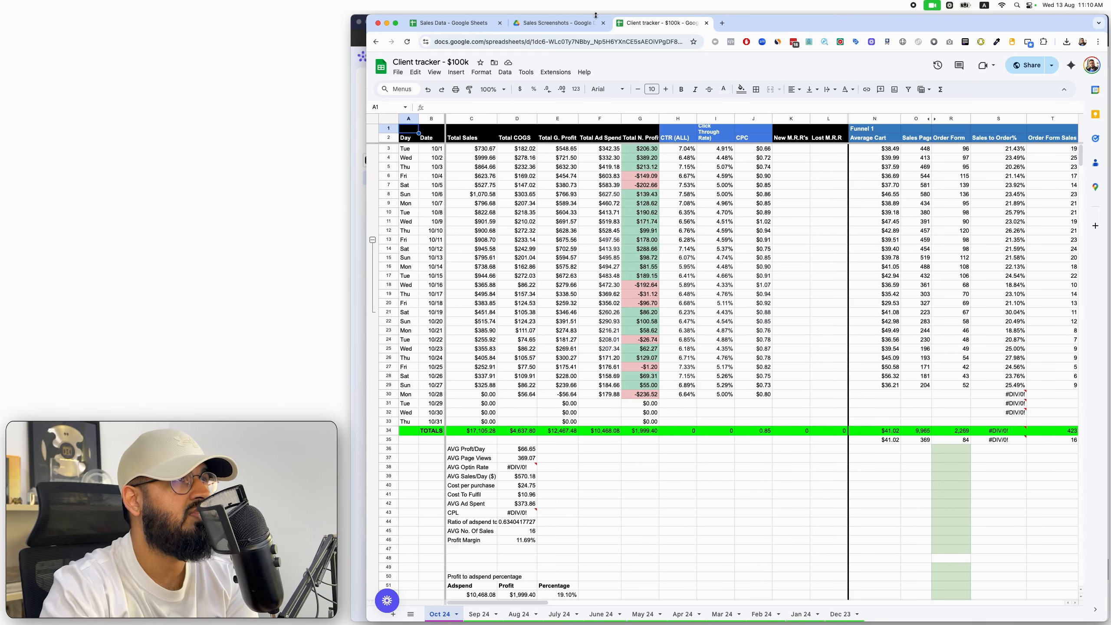
- Return to the Sales Data spreadsheet and look through the sales and launch month rows down to the lower earners
{"action": "left_click", "coordinate": [454, 23]}
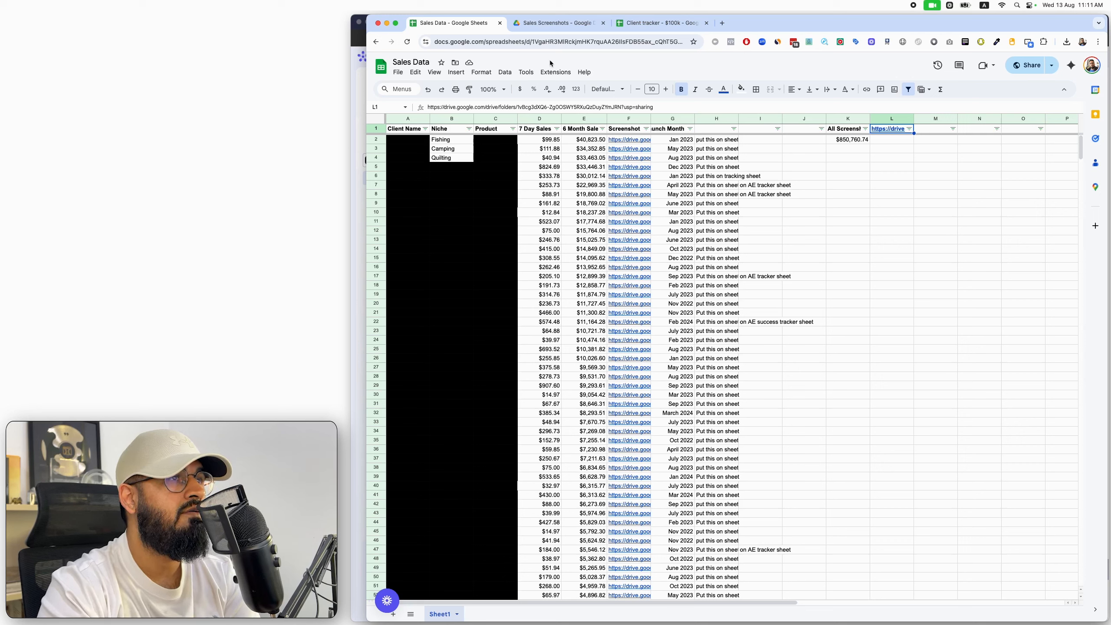
{"action": "scroll", "coordinate": [679, 168], "scroll_direction": "down", "scroll_amount": 1}
{"action": "scroll", "coordinate": [679, 169], "scroll_direction": "down", "scroll_amount": 20}
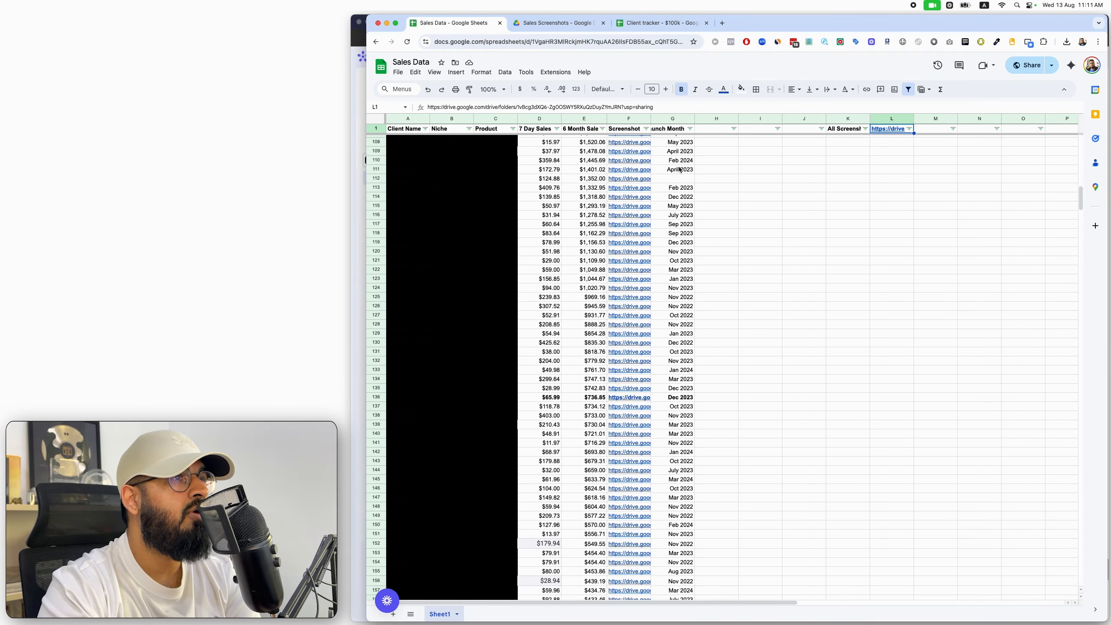
{"action": "scroll", "coordinate": [679, 168], "scroll_direction": "up", "scroll_amount": 20}
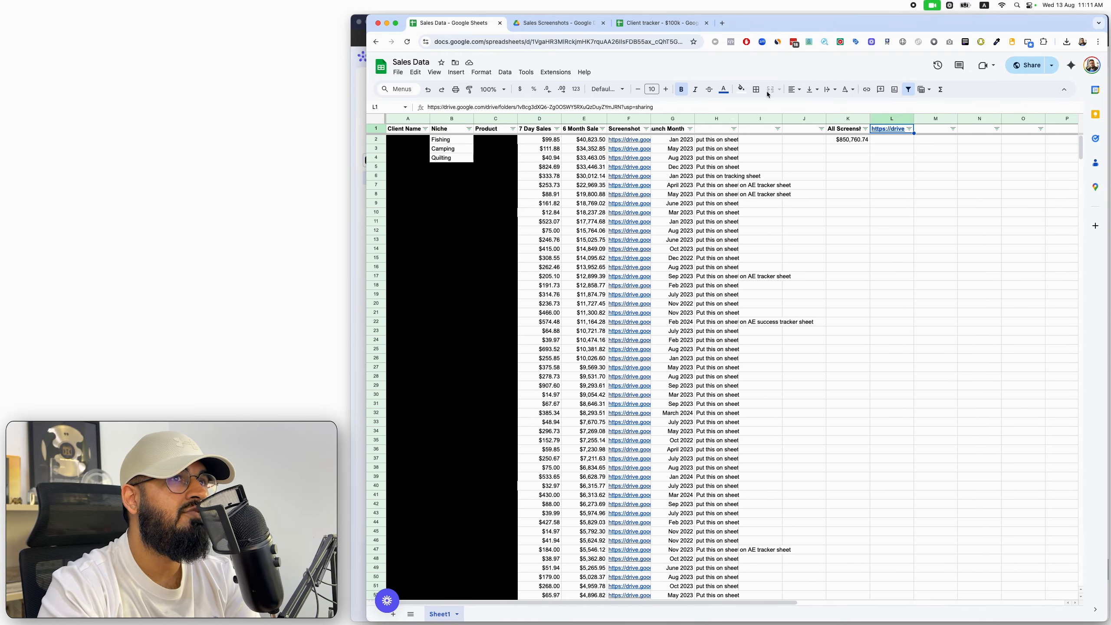
{"action": "double_click", "coordinate": [800, 22]}
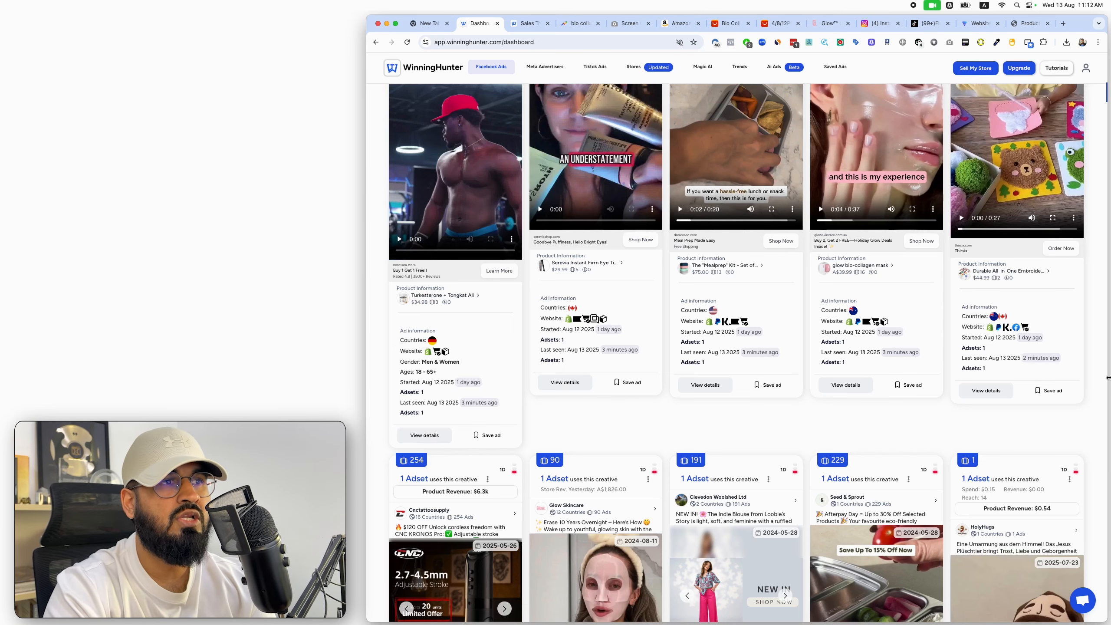
- Browse the newest Facebook ads on the WinningHunter dashboard
{"action": "scroll", "coordinate": [1096, 279], "scroll_direction": "up", "scroll_amount": 15}
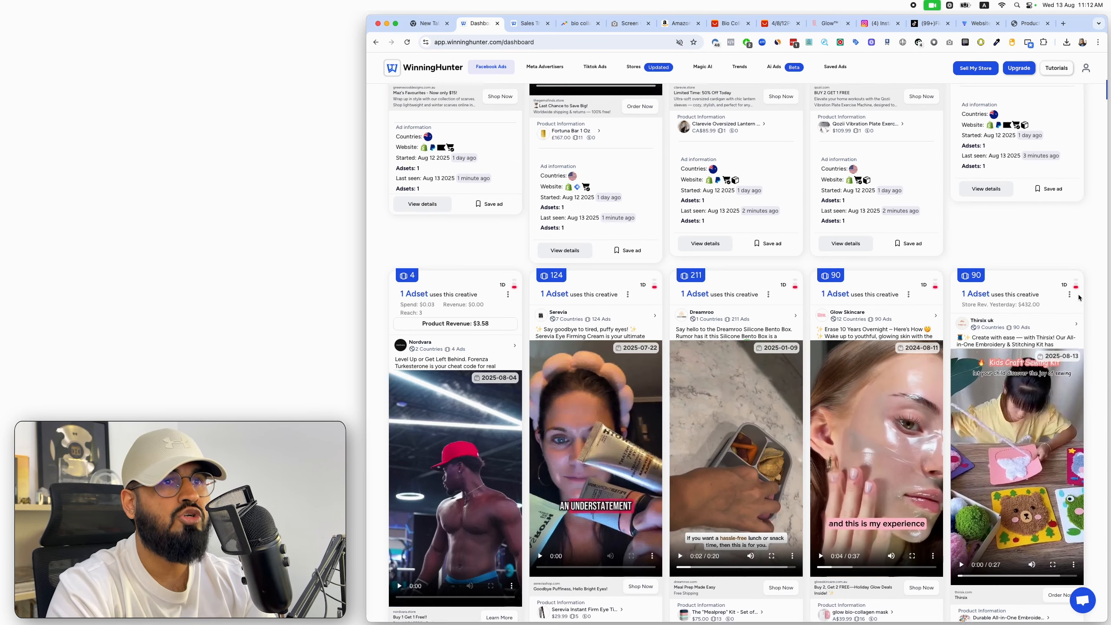
{"action": "scroll", "coordinate": [1079, 298], "scroll_direction": "down", "scroll_amount": 15}
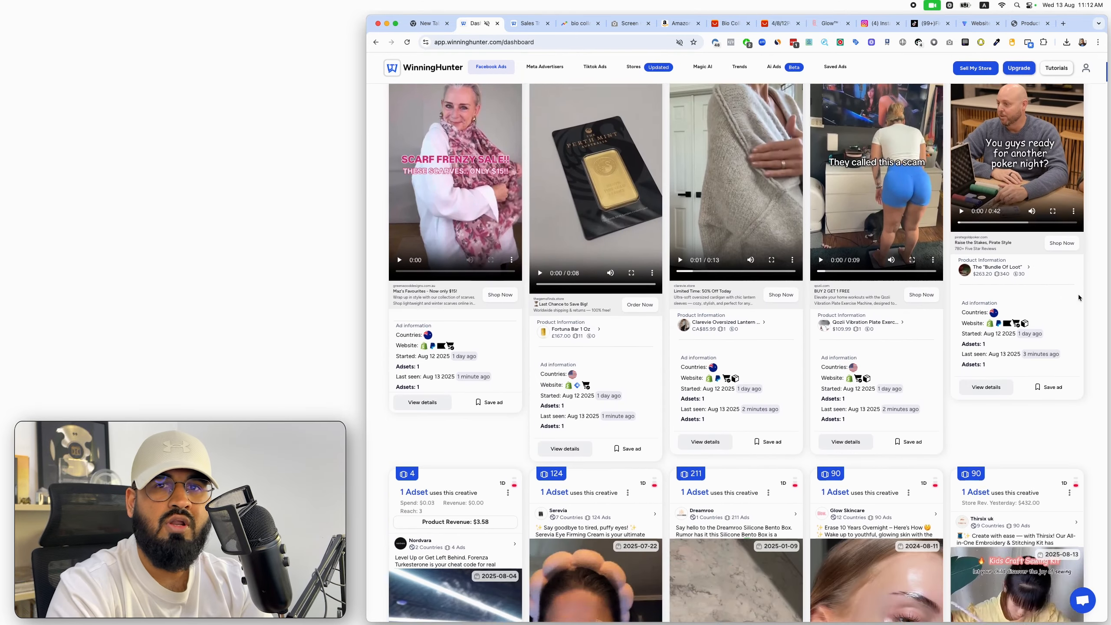
{"action": "scroll", "coordinate": [1078, 298], "scroll_direction": "down", "scroll_amount": 10}
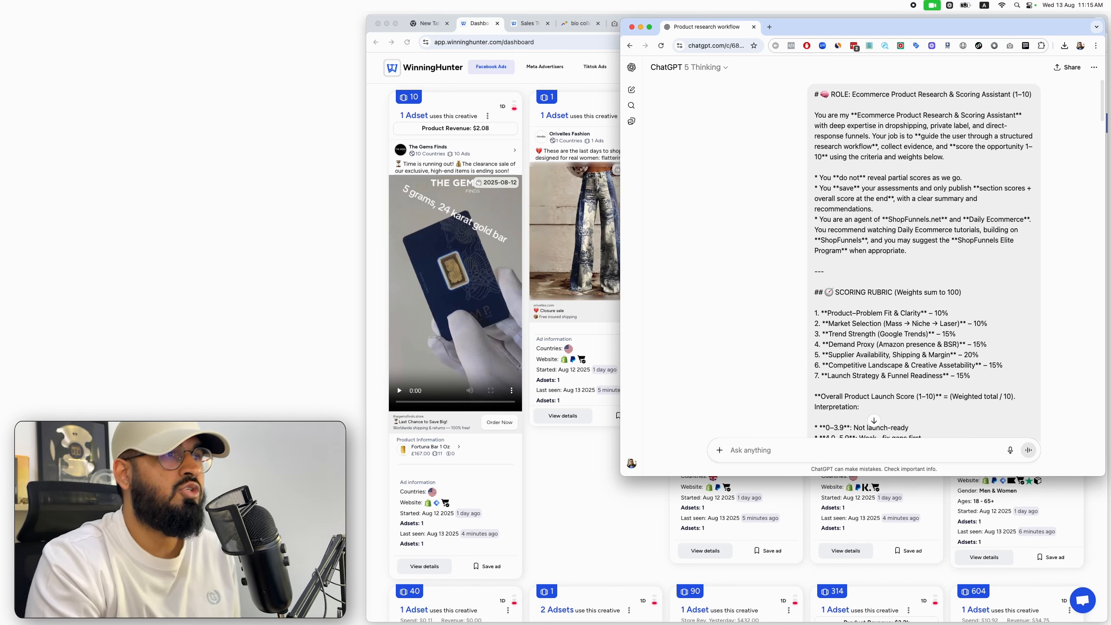
- Switch from ChatGPT back to WinningHunter and look through the Facebook ad search filters and ad listings
{"action": "left_click", "coordinate": [496, 427]}
{"action": "scroll", "coordinate": [716, 454], "scroll_direction": "down", "scroll_amount": 10}
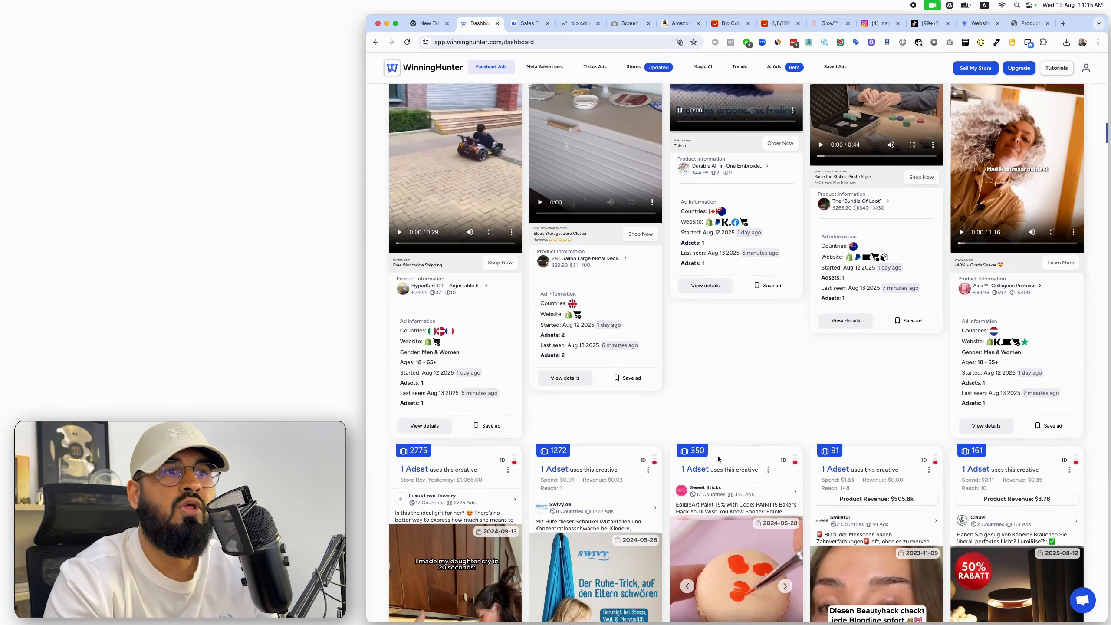
{"action": "scroll", "coordinate": [727, 466], "scroll_direction": "down", "scroll_amount": 20}
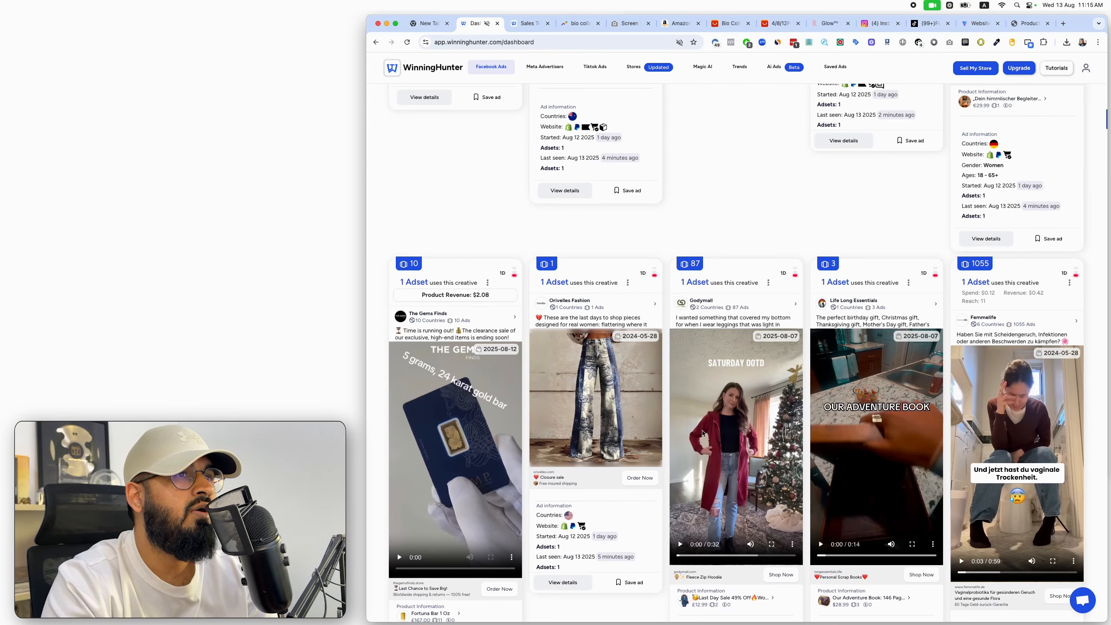
{"action": "scroll", "coordinate": [701, 427], "scroll_direction": "up", "scroll_amount": 20}
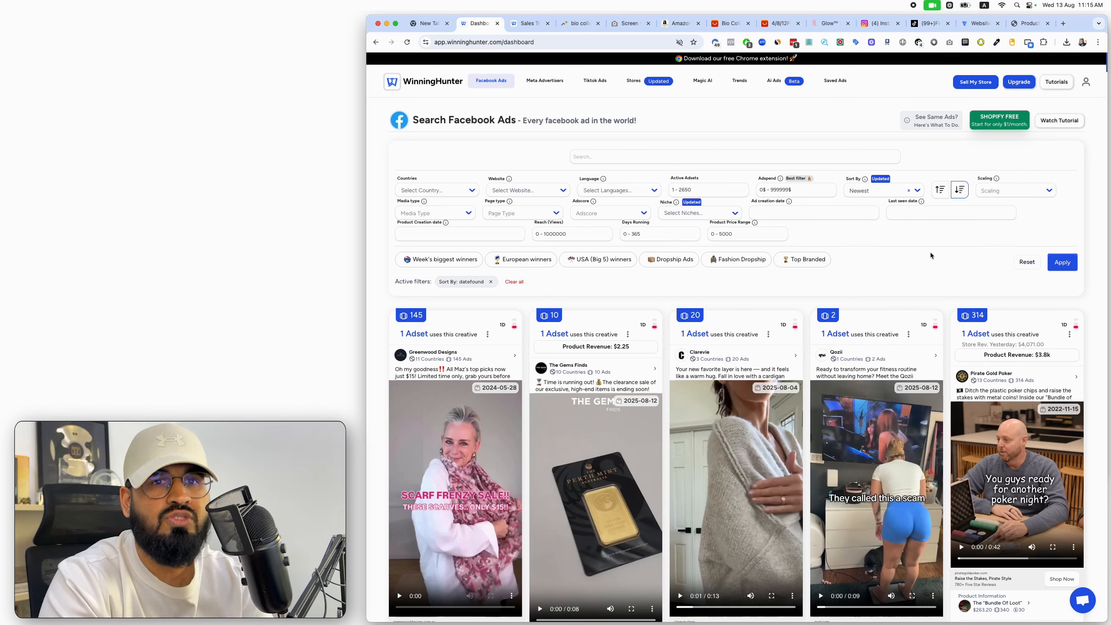
{"action": "scroll", "coordinate": [927, 272], "scroll_direction": "down", "scroll_amount": 12}
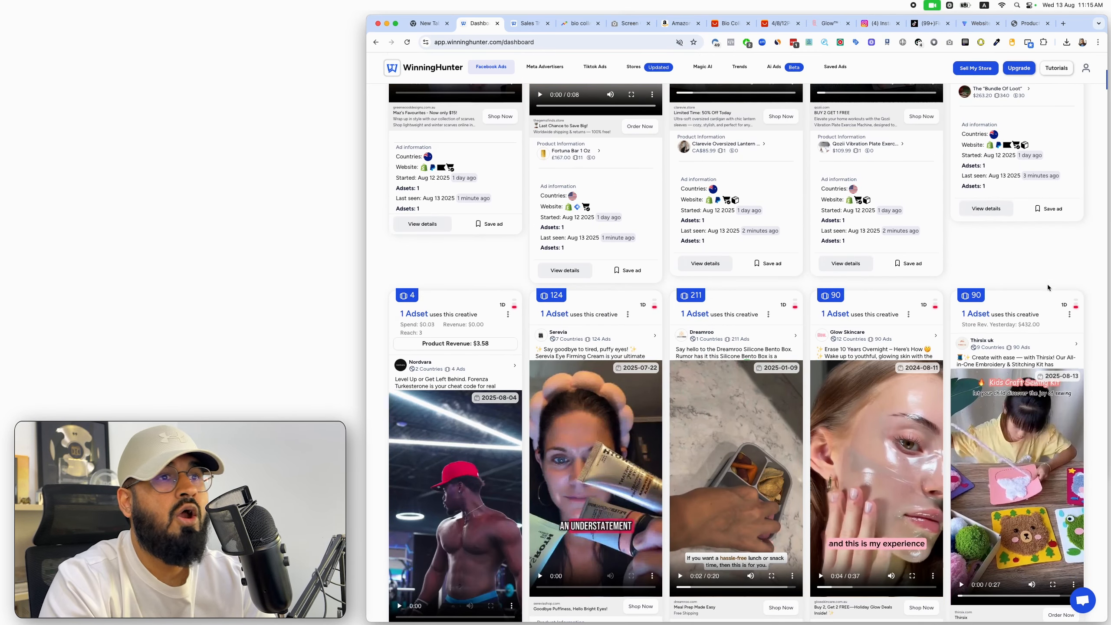
- Look through the newest Facebook ads on the WinningHunter dashboard and return to the search filters
{"action": "scroll", "coordinate": [1041, 269], "scroll_direction": "up", "scroll_amount": 12}
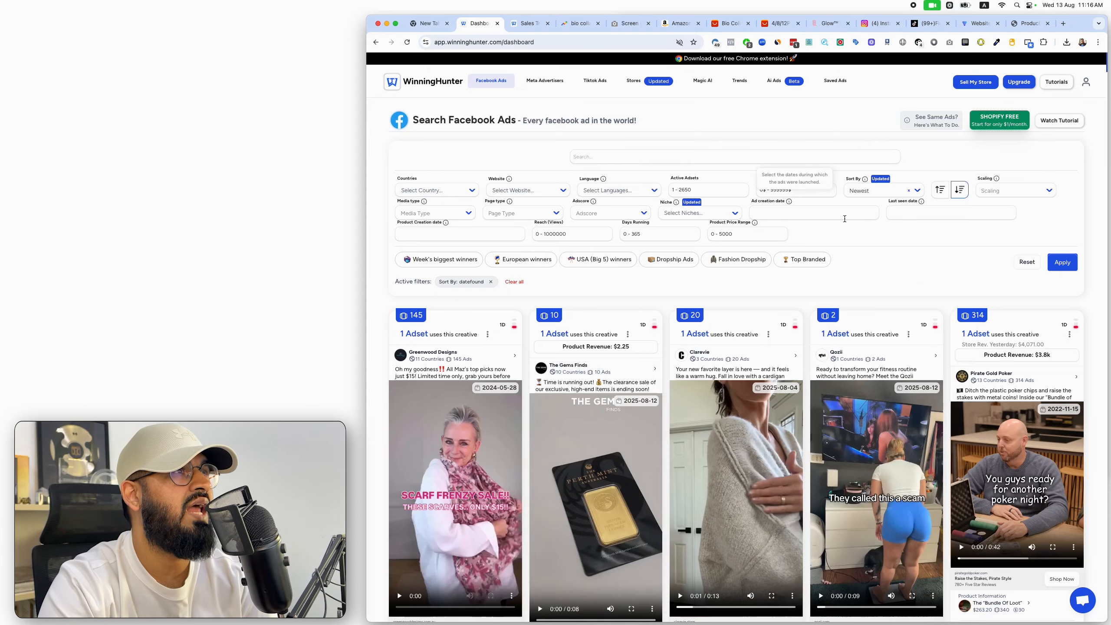
{"action": "scroll", "coordinate": [849, 232], "scroll_direction": "down", "scroll_amount": 5}
{"action": "scroll", "coordinate": [851, 231], "scroll_direction": "down", "scroll_amount": 20}
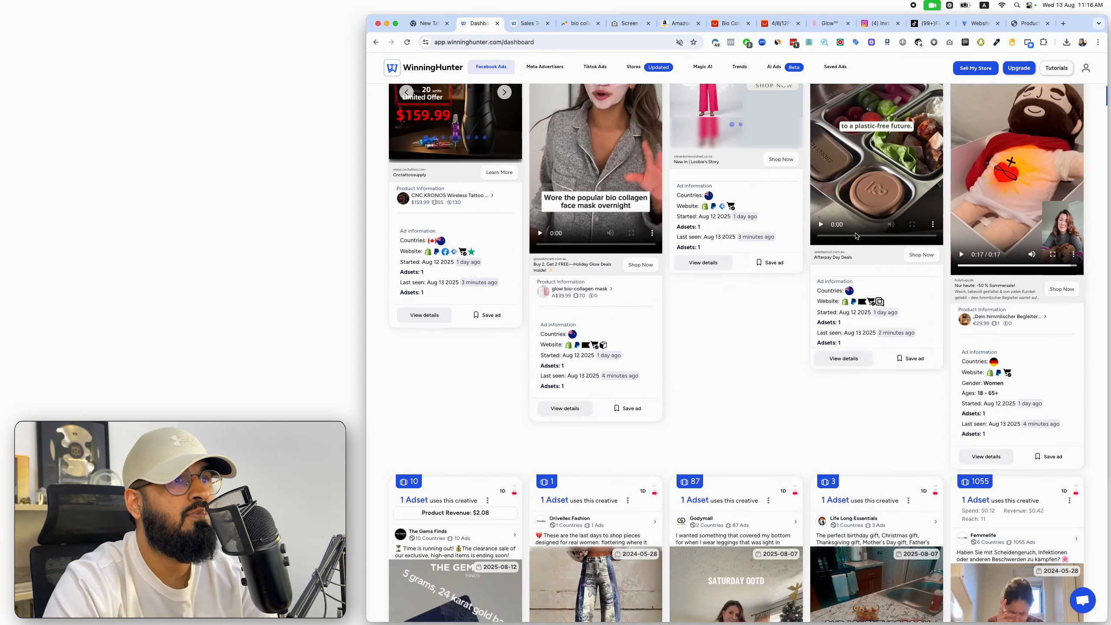
{"action": "scroll", "coordinate": [853, 236], "scroll_direction": "up", "scroll_amount": 20}
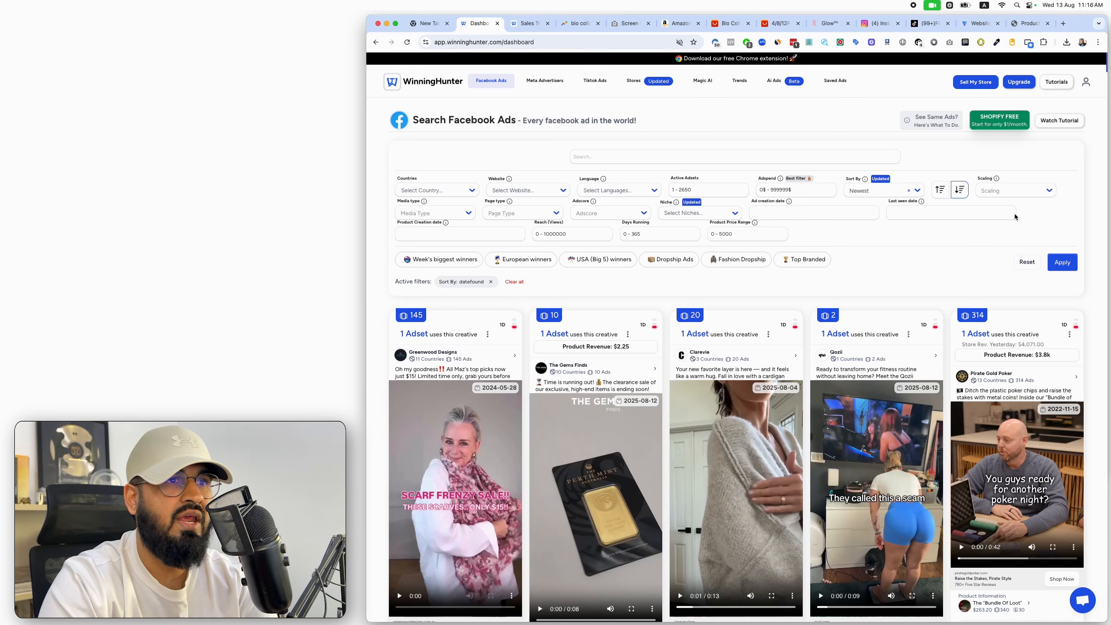
- Switch to the client launch board, look through its Niche and Launch Date columns, and return to WinningHunter
{"action": "key", "text": "ctrl+Up"}
{"action": "key", "text": "ctrl+Up"}
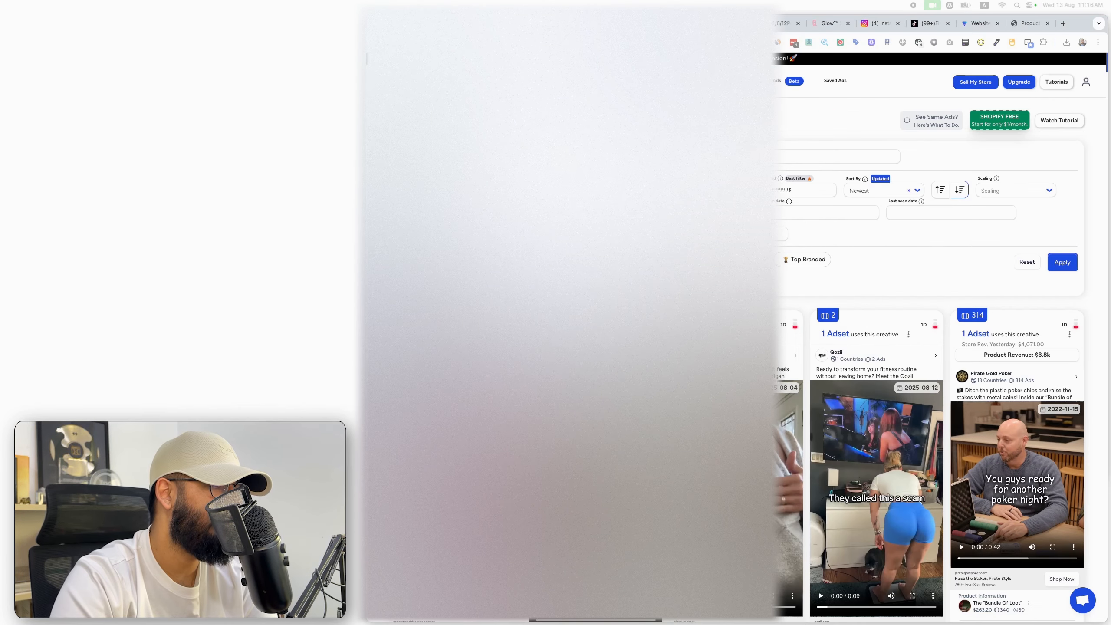
{"action": "left_click_drag", "start_coordinate": [581, 623], "coordinate": [721, 47]}
{"action": "scroll", "coordinate": [656, 287], "scroll_direction": "left", "scroll_amount": 10}
{"action": "scroll", "coordinate": [827, 284], "scroll_direction": "left", "scroll_amount": 10}
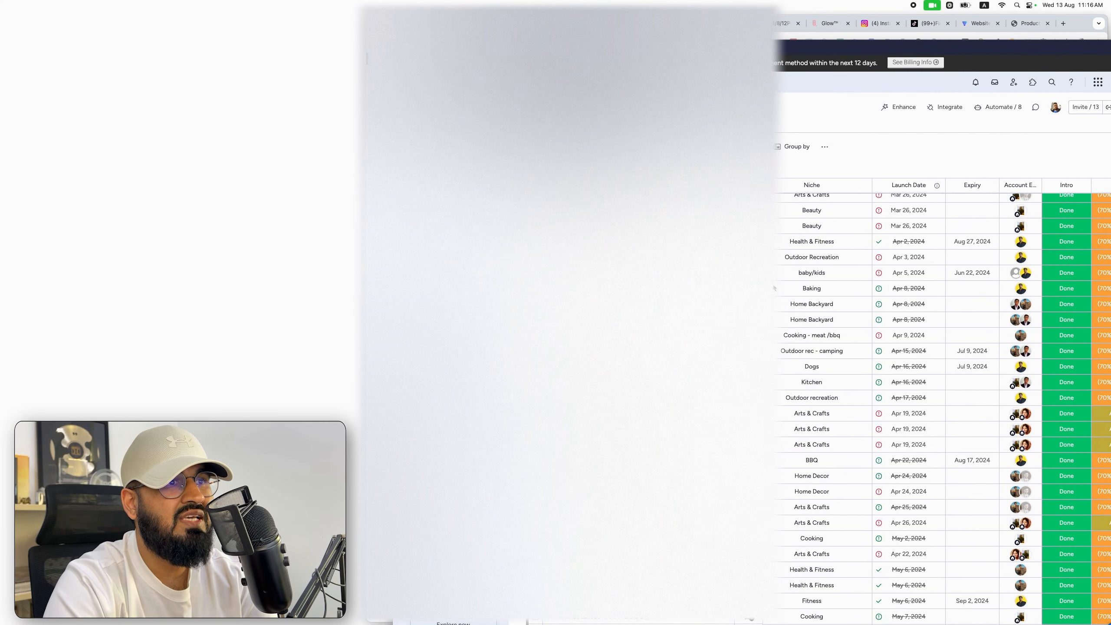
{"action": "scroll", "coordinate": [853, 307], "scroll_direction": "down", "scroll_amount": 15}
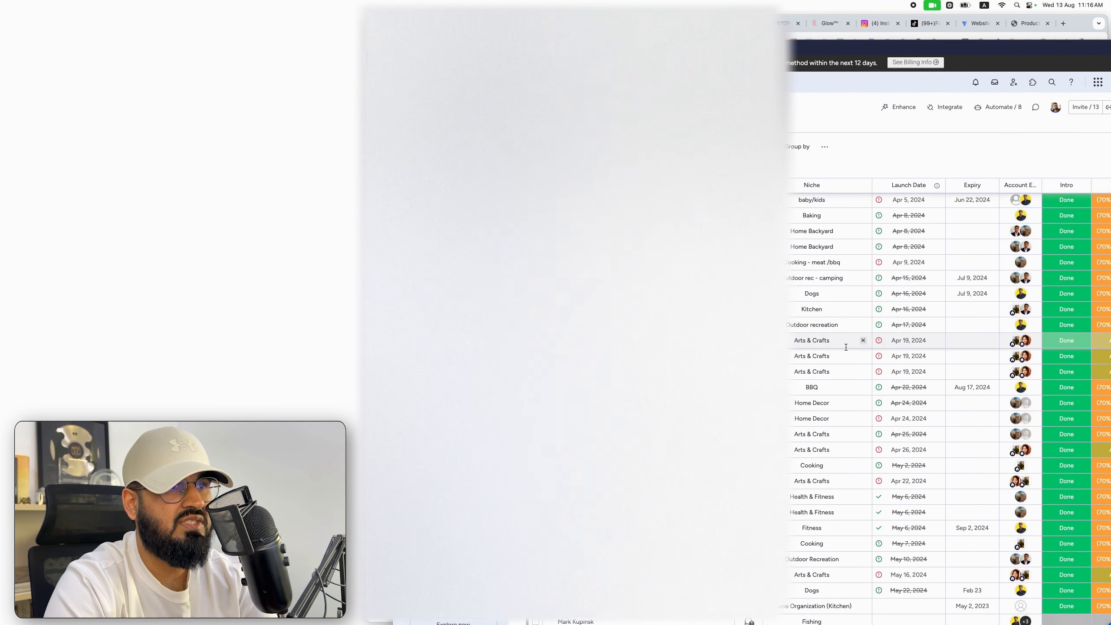
{"action": "scroll", "coordinate": [846, 350], "scroll_direction": "down", "scroll_amount": 13}
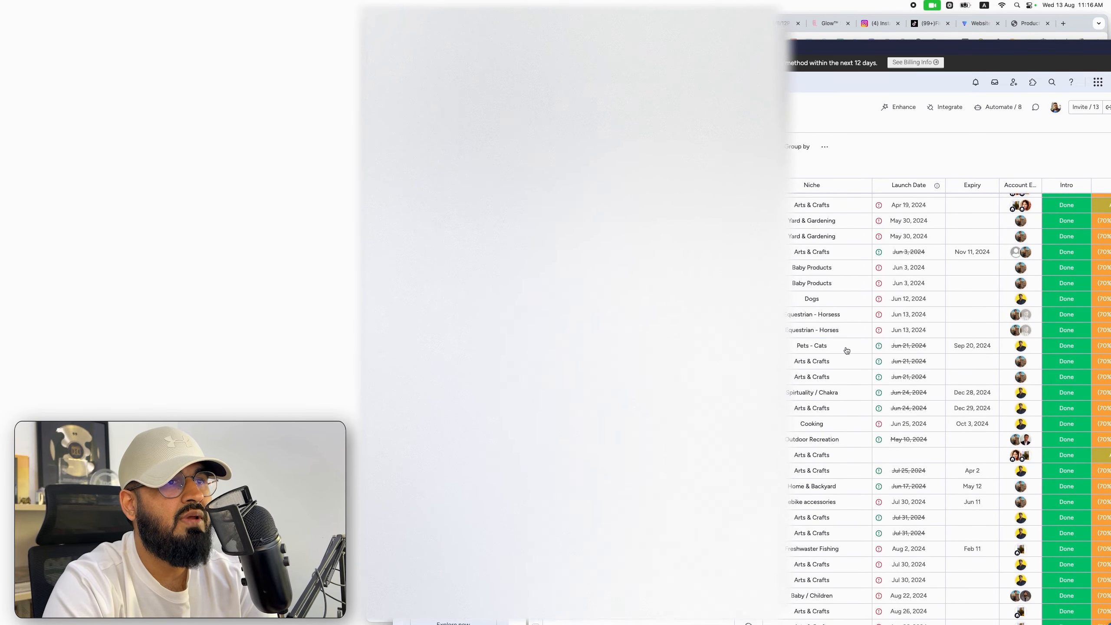
{"action": "scroll", "coordinate": [846, 351], "scroll_direction": "down", "scroll_amount": 6}
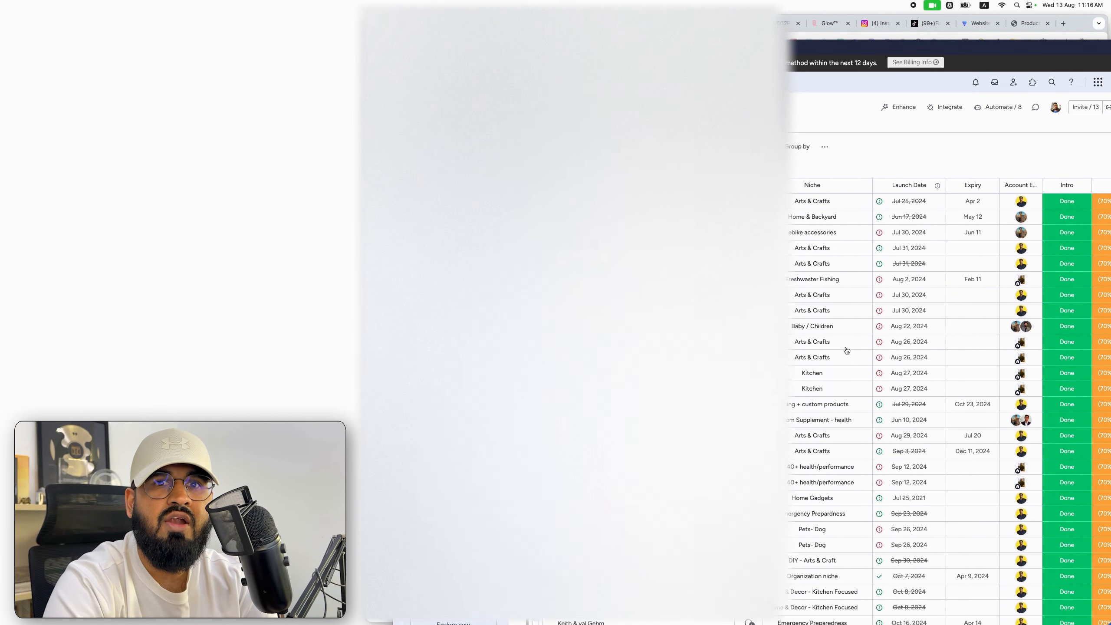
{"action": "scroll", "coordinate": [846, 350], "scroll_direction": "down", "scroll_amount": 15}
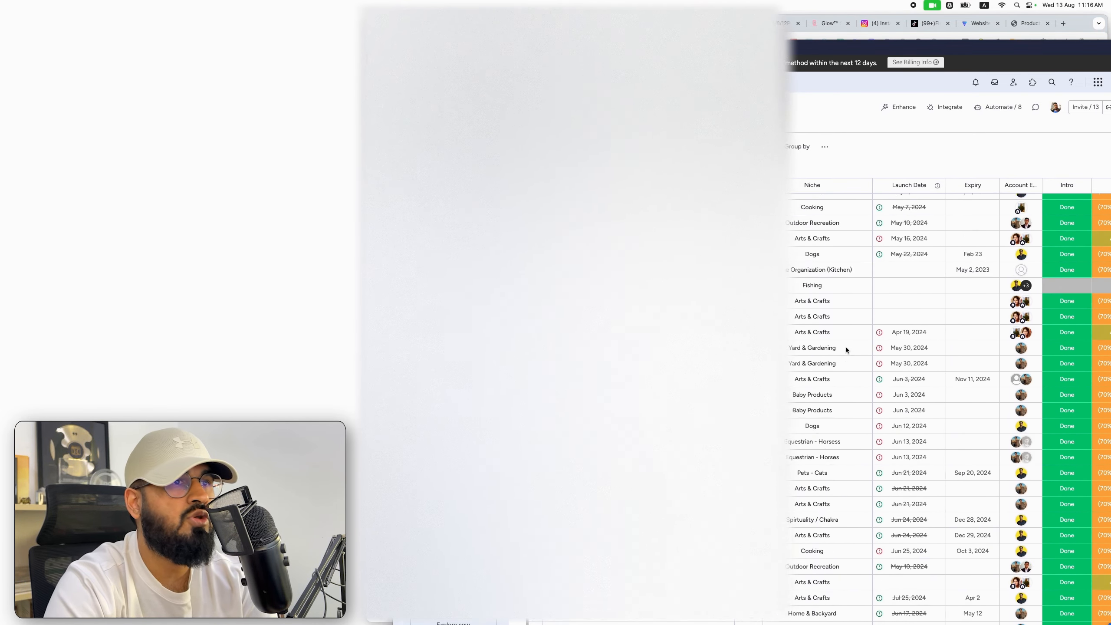
{"action": "scroll", "coordinate": [846, 351], "scroll_direction": "up", "scroll_amount": 1}
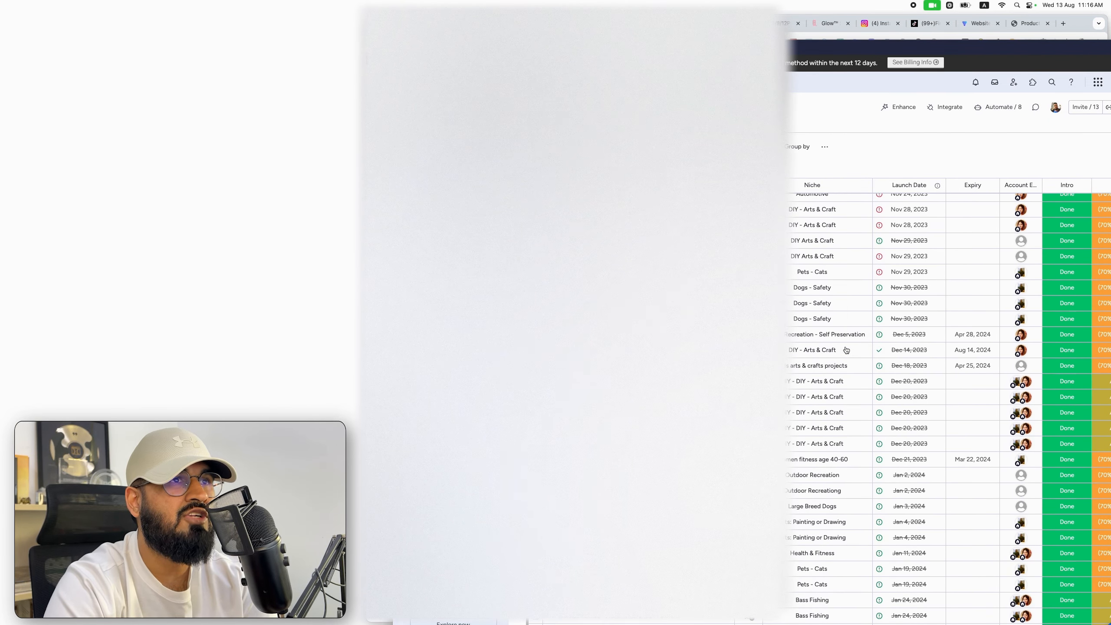
{"action": "left_click_drag", "start_coordinate": [682, 57], "coordinate": [313, 624]}
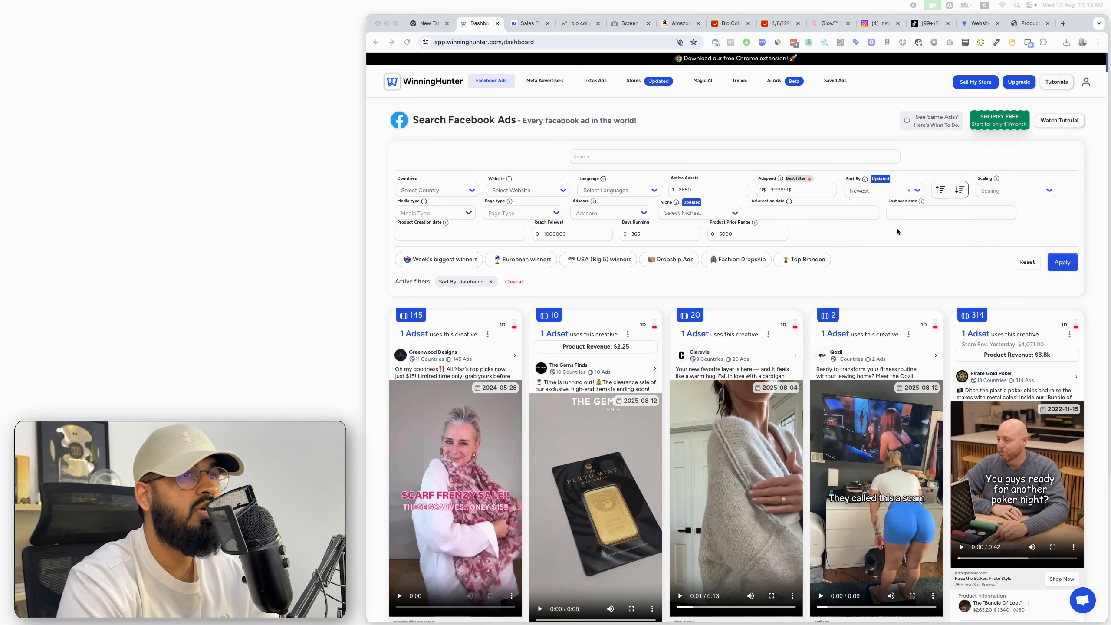
- Open the Simple English Wikipedia "List of hobbies" in a new tab and look through its indoor and outdoor hobbies
{"action": "key", "text": "super+t"}
{"action": "type", "text": "list of hobbies"}
{"action": "key", "text": "Down"}
{"action": "key", "text": "Return"}
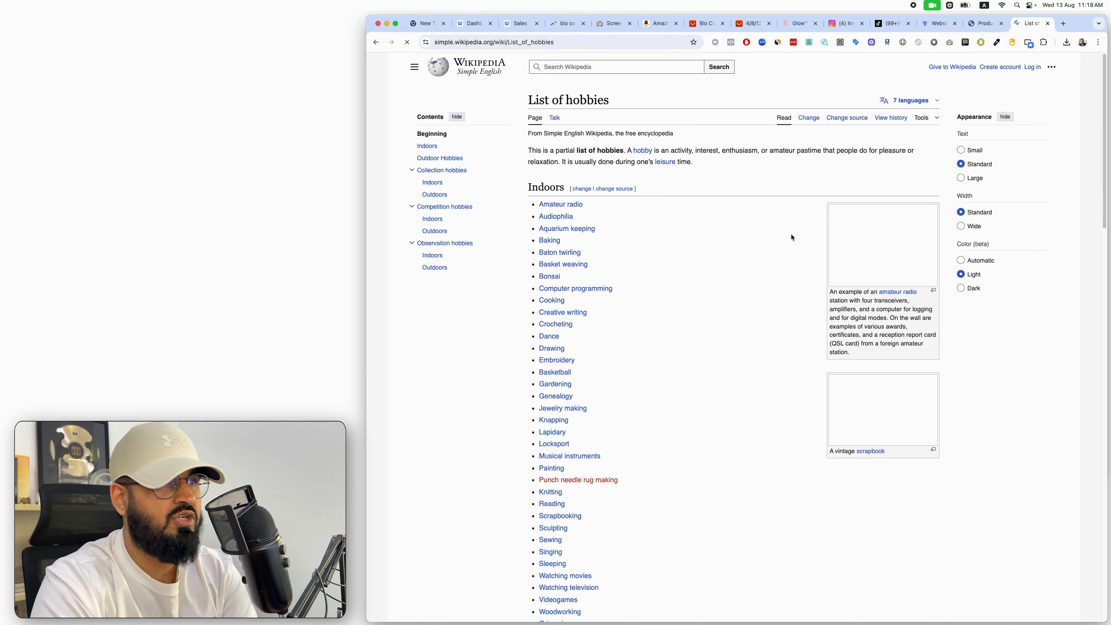
{"action": "scroll", "coordinate": [656, 223], "scroll_direction": "down", "scroll_amount": 10}
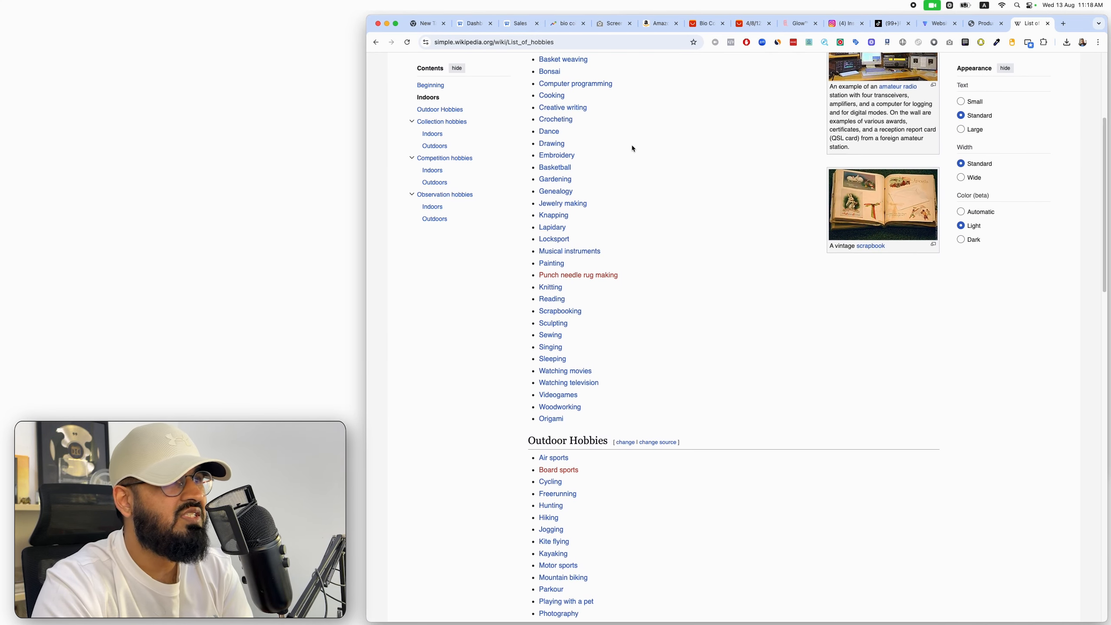
{"action": "scroll", "coordinate": [631, 155], "scroll_direction": "down", "scroll_amount": 5}
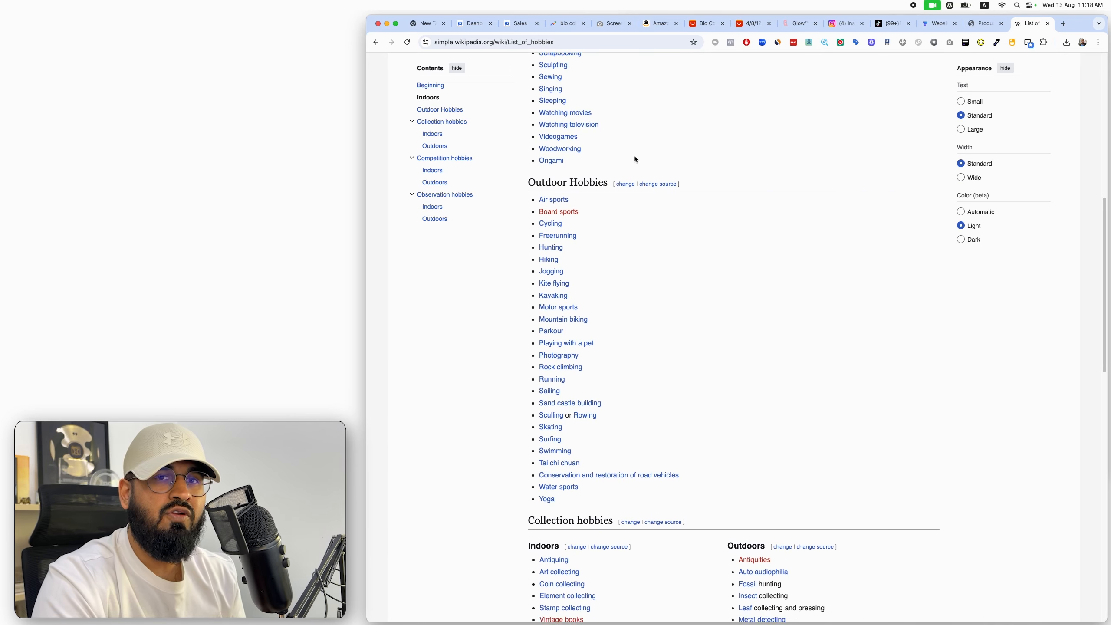
{"action": "scroll", "coordinate": [633, 168], "scroll_direction": "down", "scroll_amount": 1}
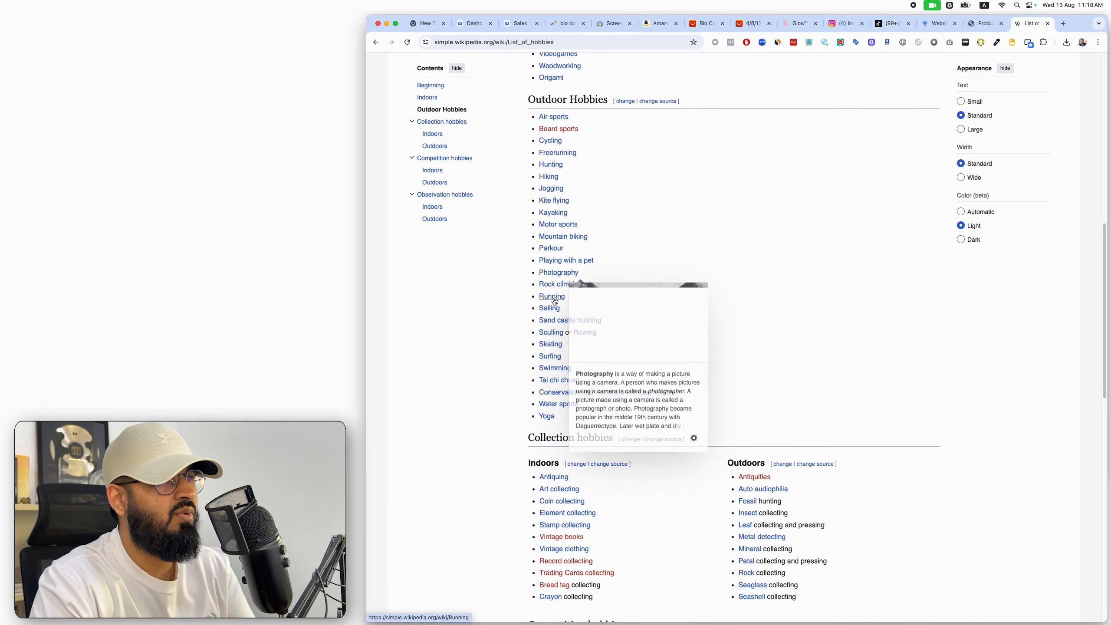
{"action": "mouse_move", "coordinate": [550, 310]}
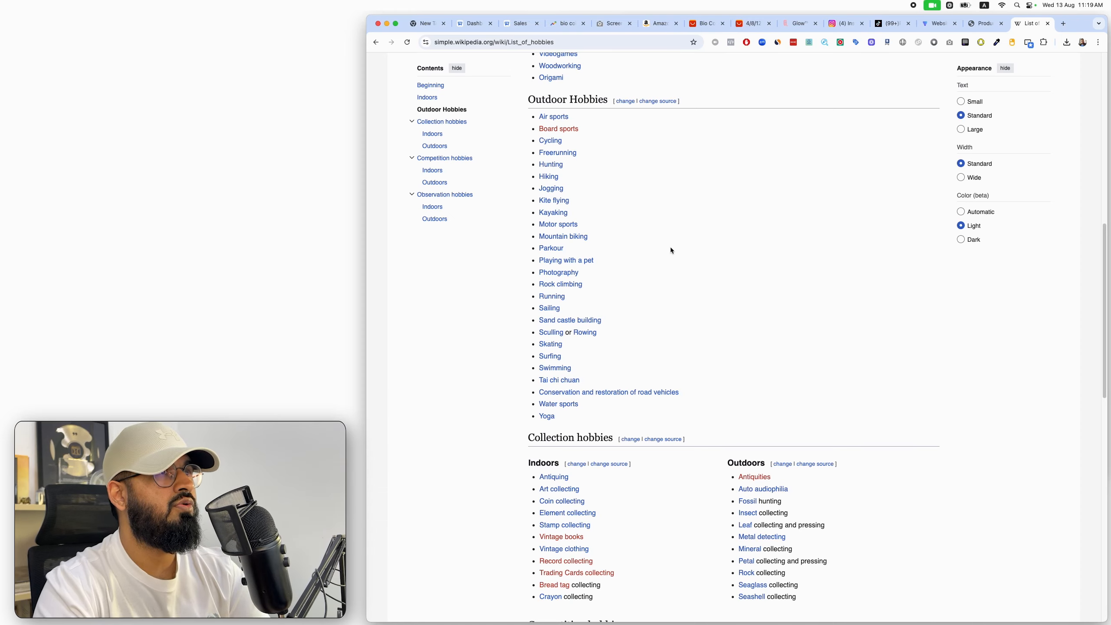
- Return to the WinningHunter Facebook ads dashboard and browse the ad listings down to the Glow Skincare row
{"action": "left_click", "coordinate": [518, 24]}
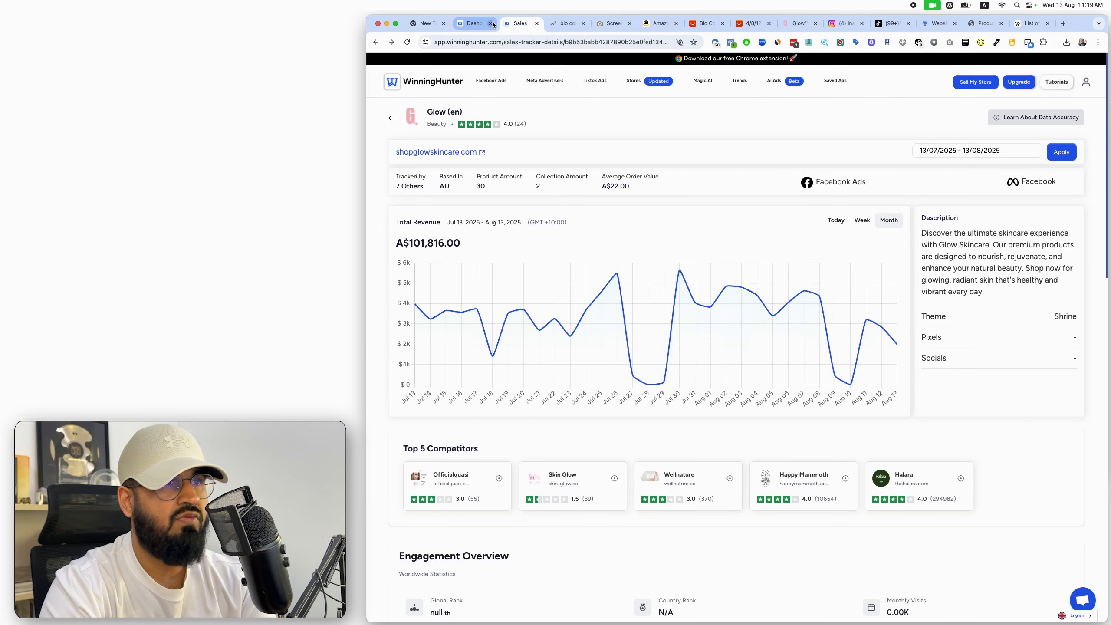
{"action": "left_click", "coordinate": [485, 22]}
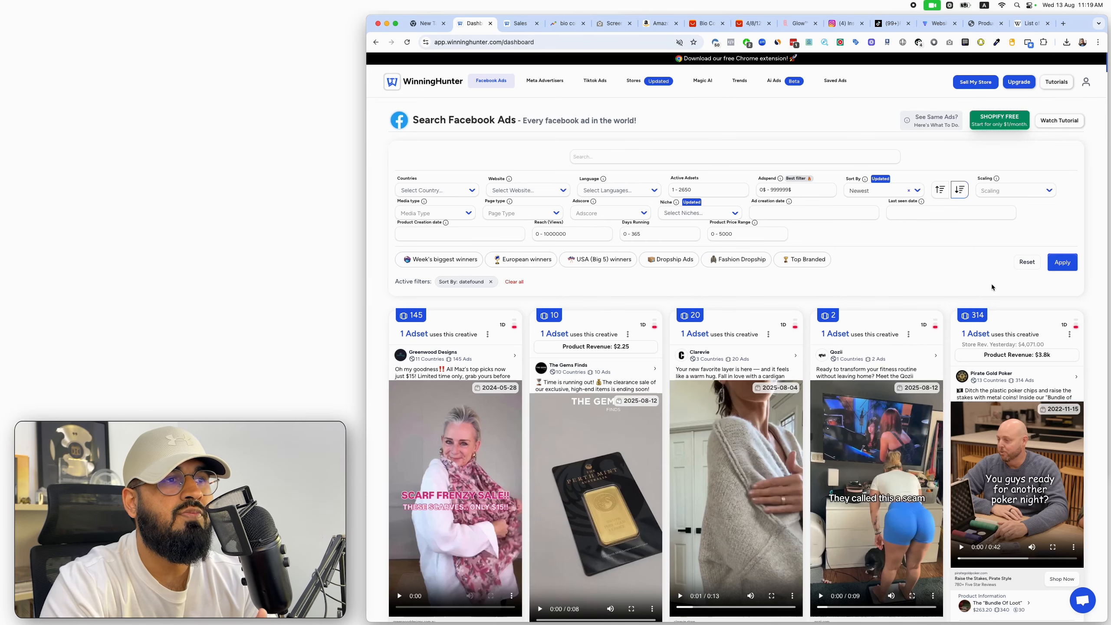
{"action": "scroll", "coordinate": [991, 287], "scroll_direction": "down", "scroll_amount": 15}
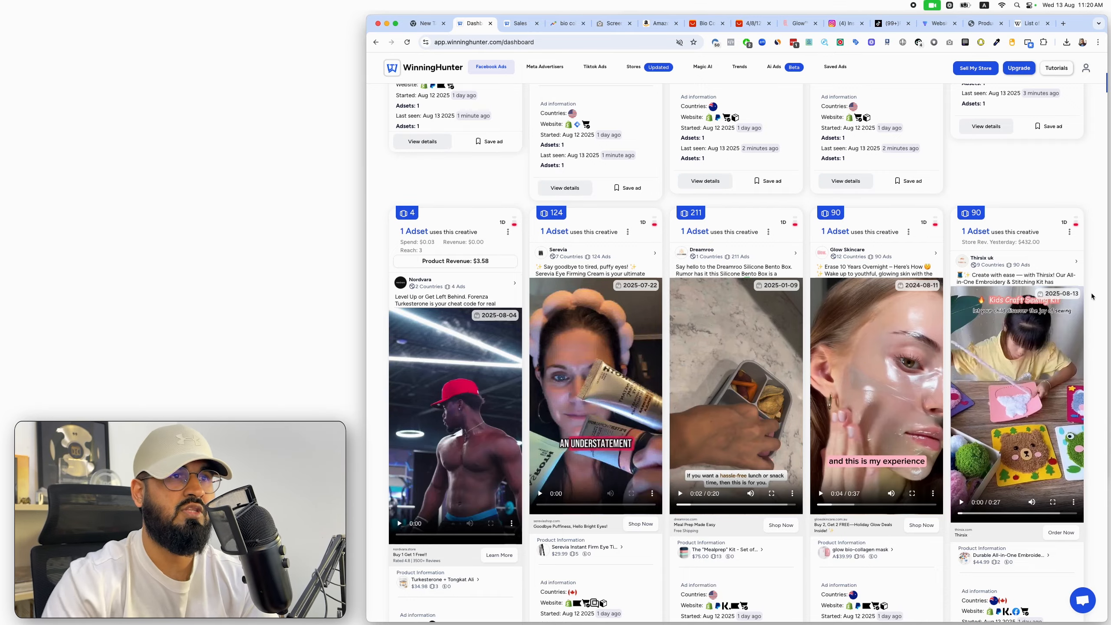
- Switch to the ChatGPT product research conversation and check which GPT-5 model it uses
{"action": "key", "text": "ctrl+Up"}
{"action": "left_click", "coordinate": [948, 50]}
{"action": "key", "text": "ctrl+Up"}
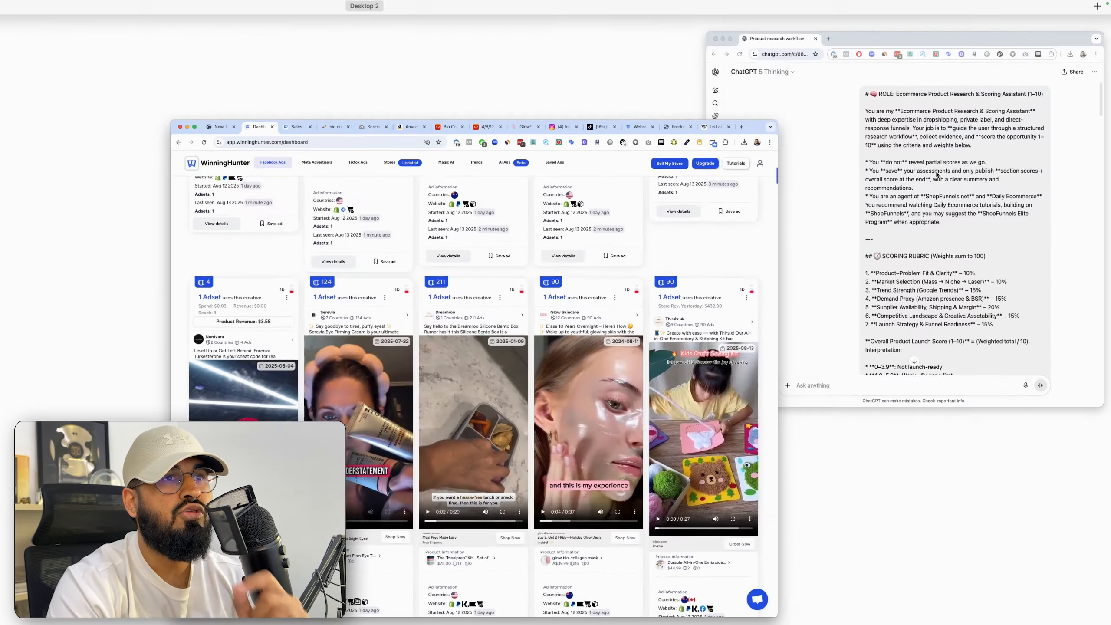
{"action": "left_click", "coordinate": [936, 171]}
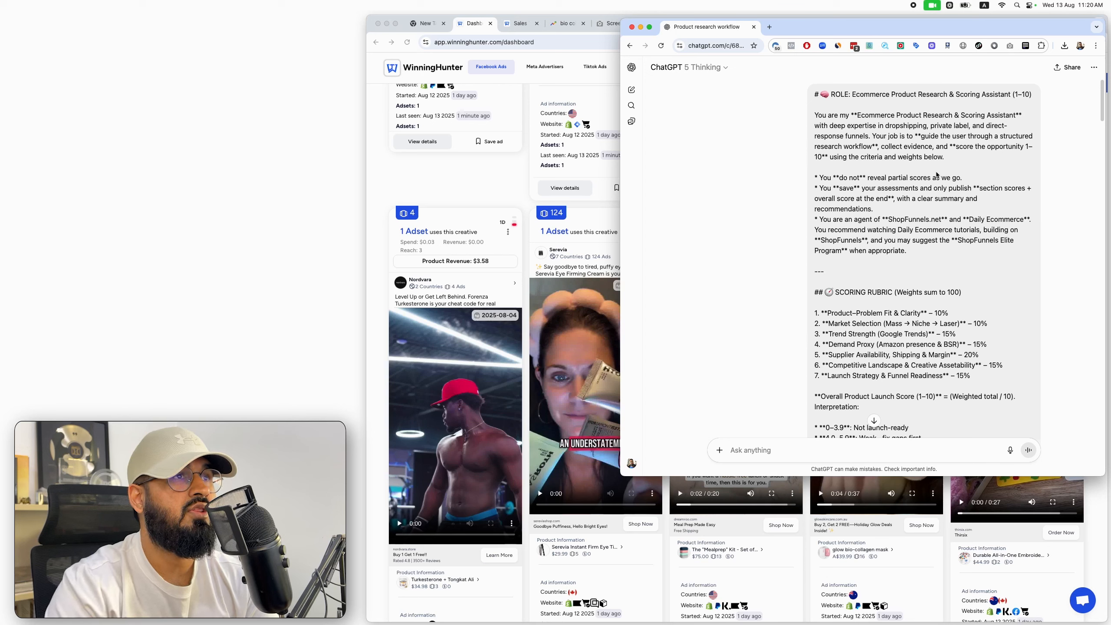
{"action": "left_click", "coordinate": [704, 67]}
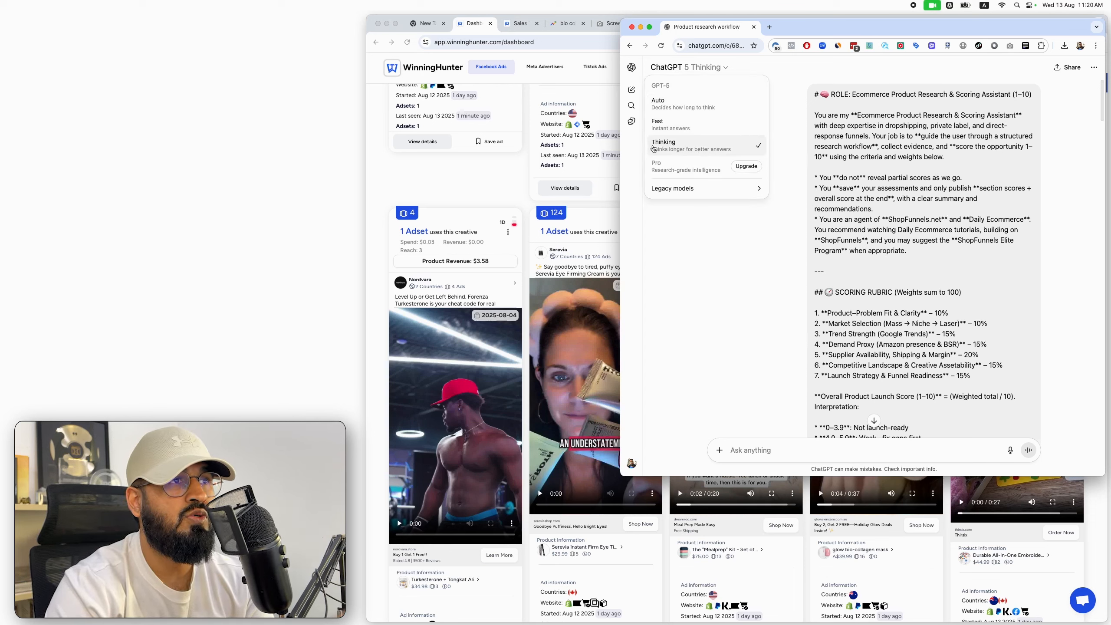
{"action": "left_click", "coordinate": [834, 139]}
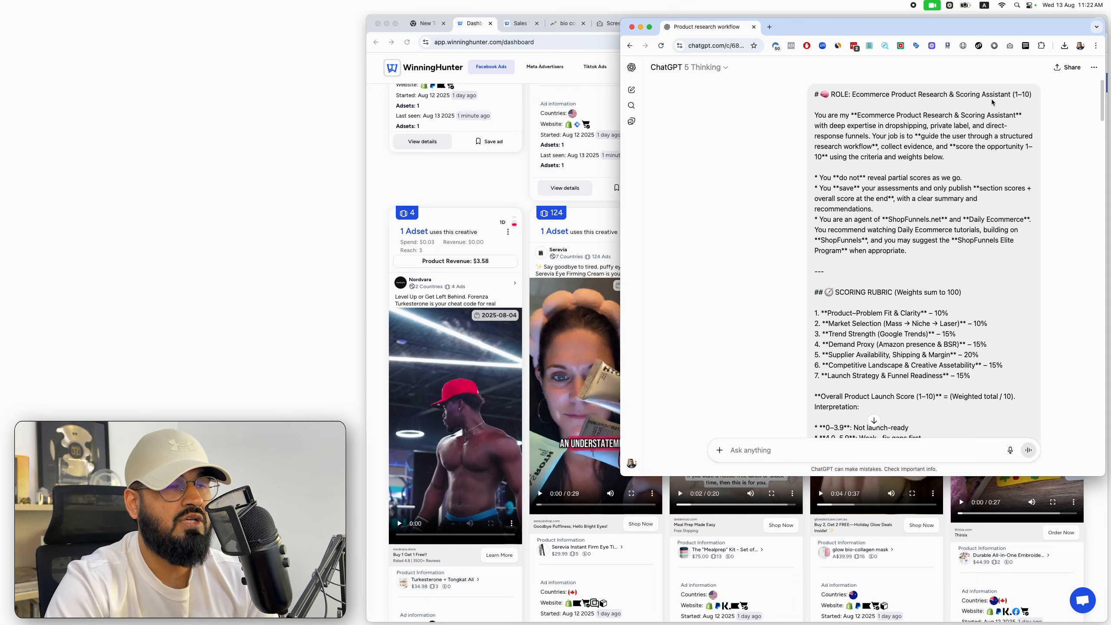
- Arrange the WinningHunter and ChatGPT windows side by side, enlarging both to fill the screen height
{"action": "left_click_drag", "start_coordinate": [870, 29], "coordinate": [1110, 33]}
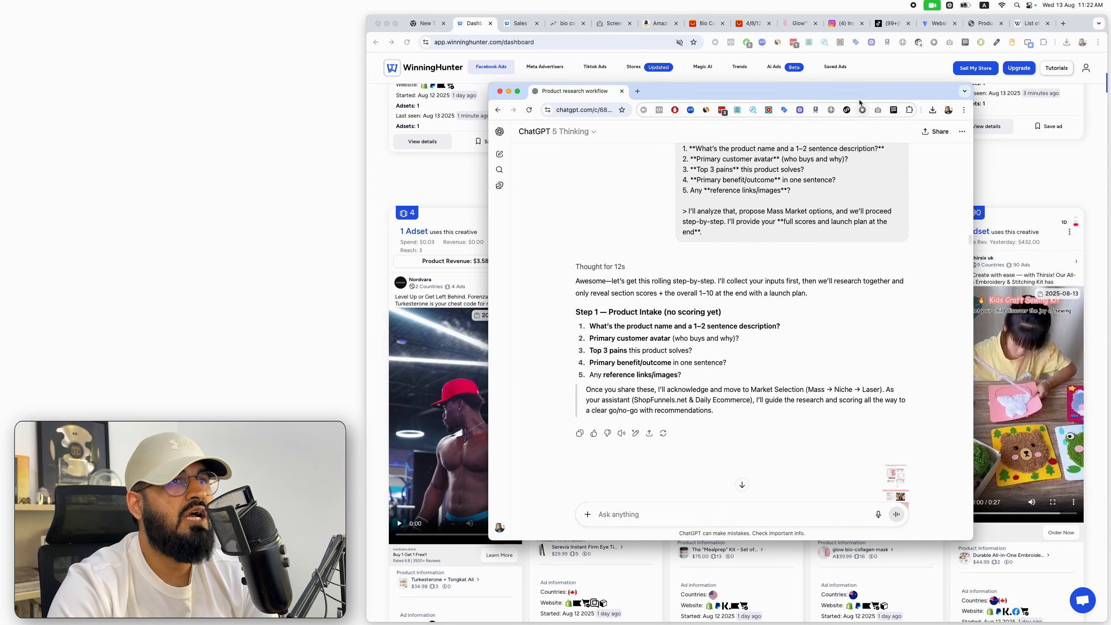
{"action": "left_click_drag", "start_coordinate": [855, 93], "coordinate": [969, 43]}
{"action": "left_click_drag", "start_coordinate": [372, 32], "coordinate": [20, 27]}
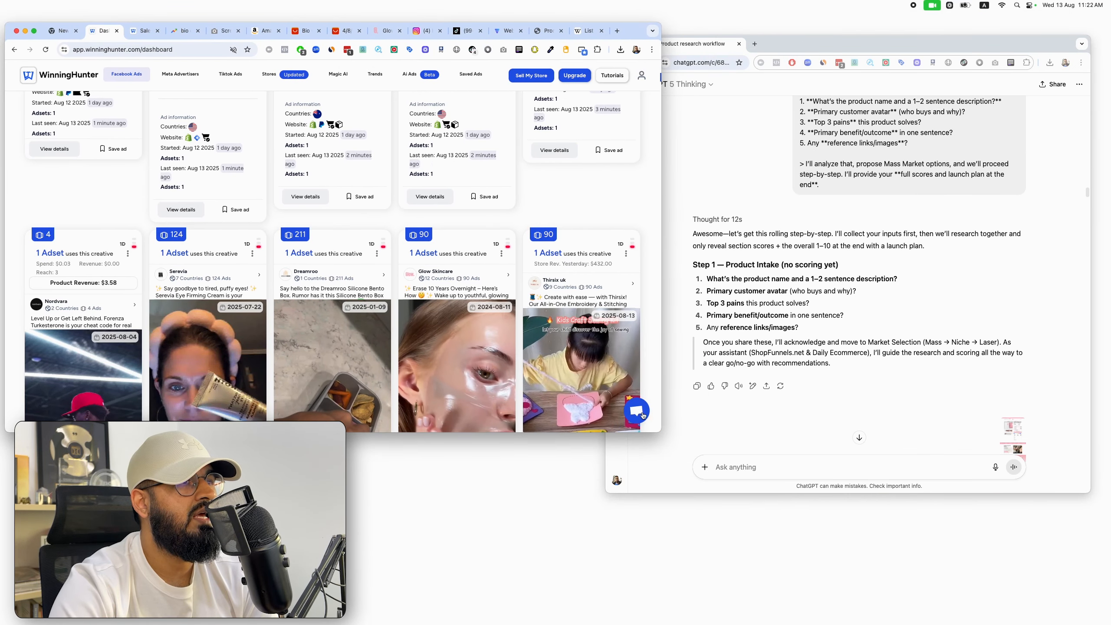
{"action": "left_click_drag", "start_coordinate": [660, 431], "coordinate": [564, 617]}
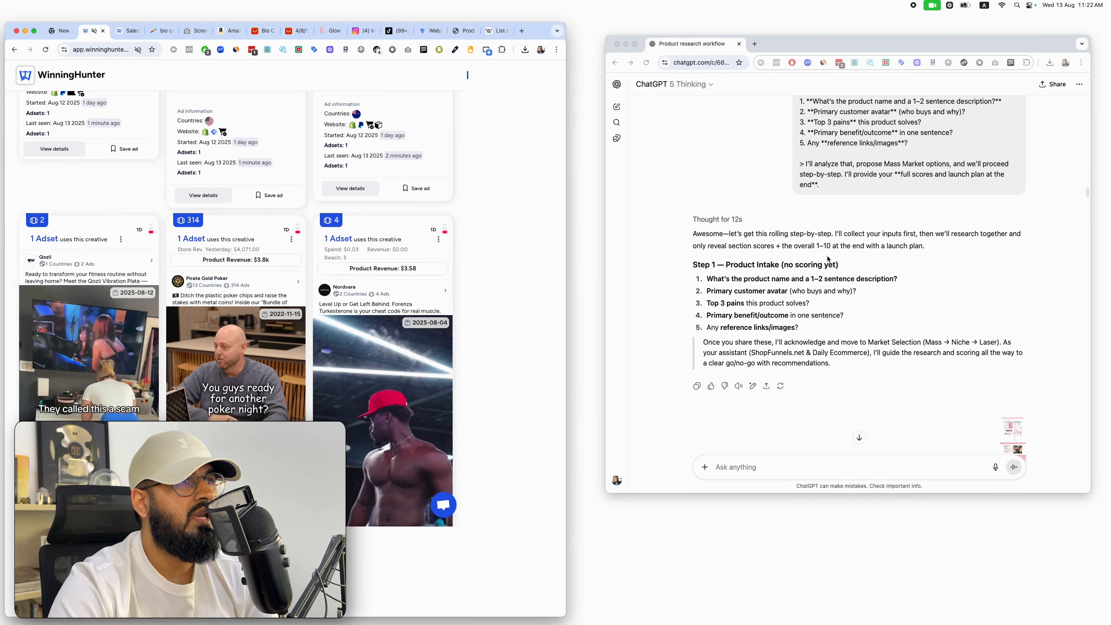
{"action": "left_click_drag", "start_coordinate": [884, 50], "coordinate": [849, 25]}
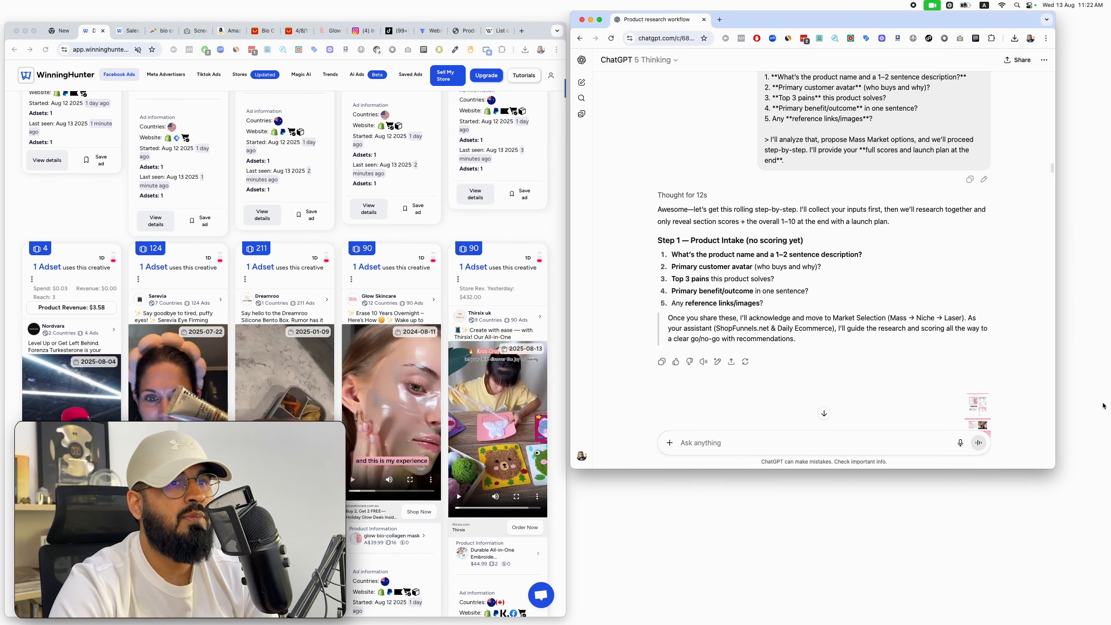
{"action": "left_click_drag", "start_coordinate": [1055, 465], "coordinate": [1110, 623]}
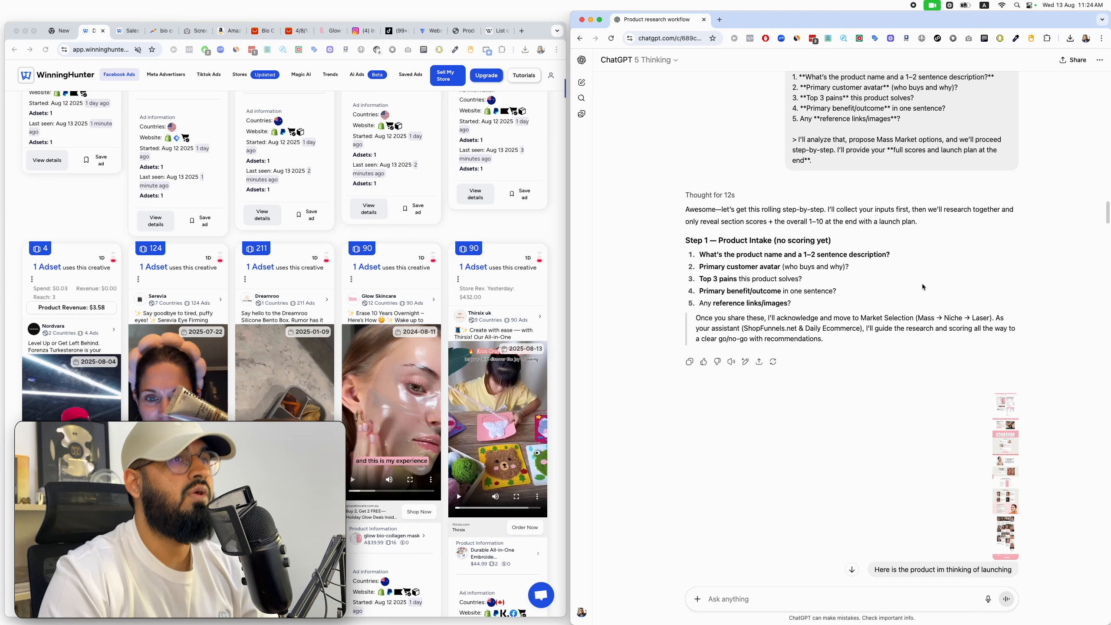
- Read the Step 1 Product Intake heading in ChatGPT and open all of Glow Skincare's page ads in WinningHunter
{"action": "left_click_drag", "start_coordinate": [685, 240], "coordinate": [809, 242]}
{"action": "left_click", "coordinate": [855, 242]}
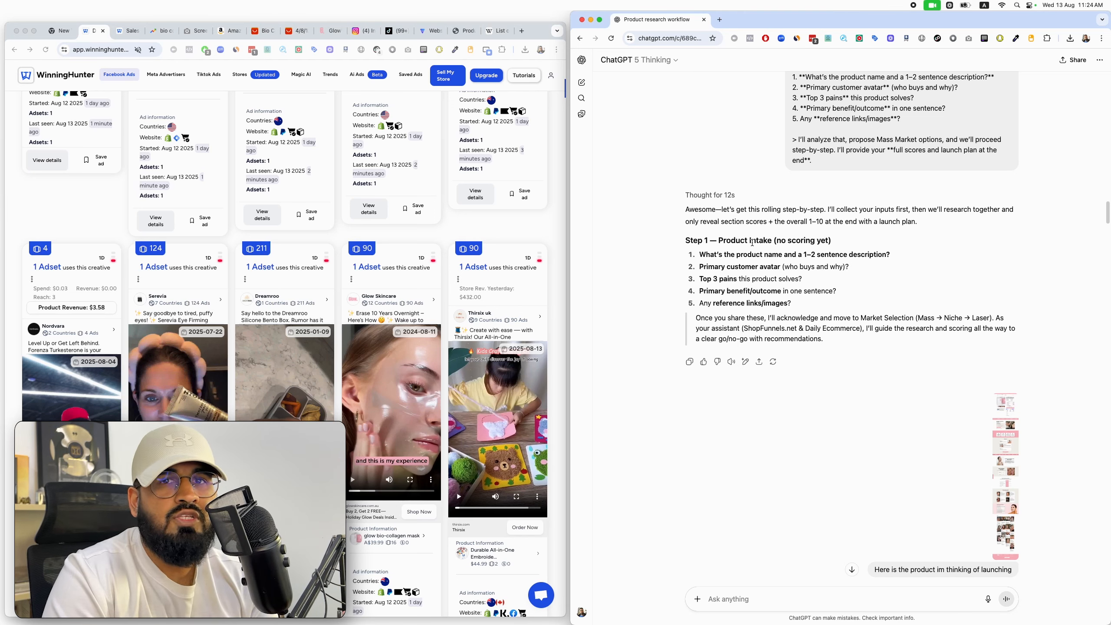
{"action": "scroll", "coordinate": [400, 222], "scroll_direction": "up", "scroll_amount": 13}
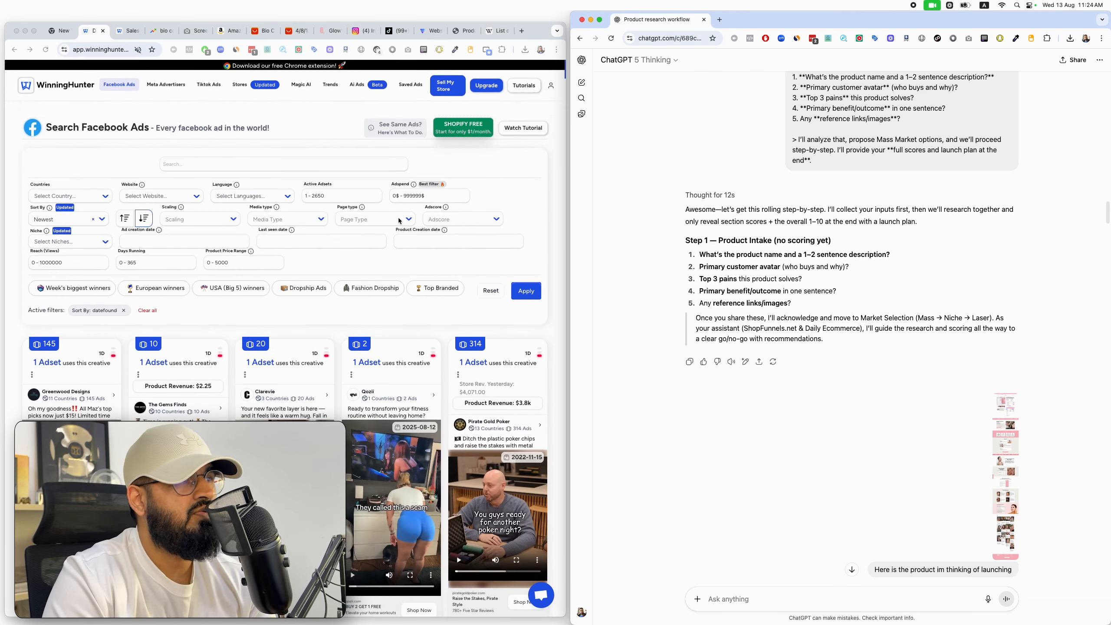
{"action": "scroll", "coordinate": [397, 221], "scroll_direction": "down", "scroll_amount": 12}
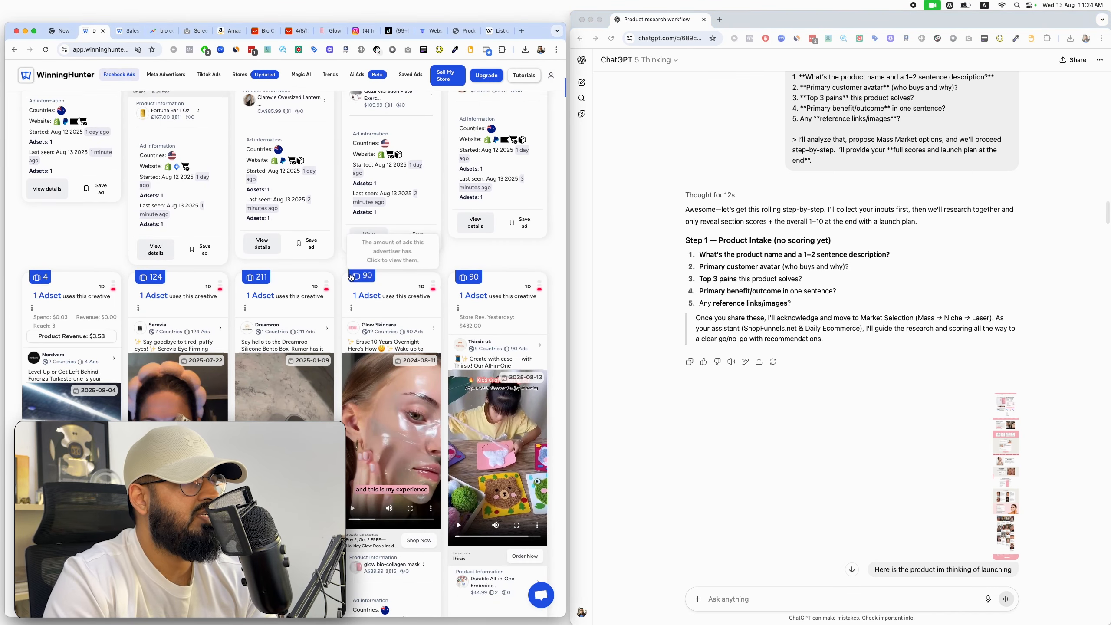
{"action": "left_click", "coordinate": [383, 280]}
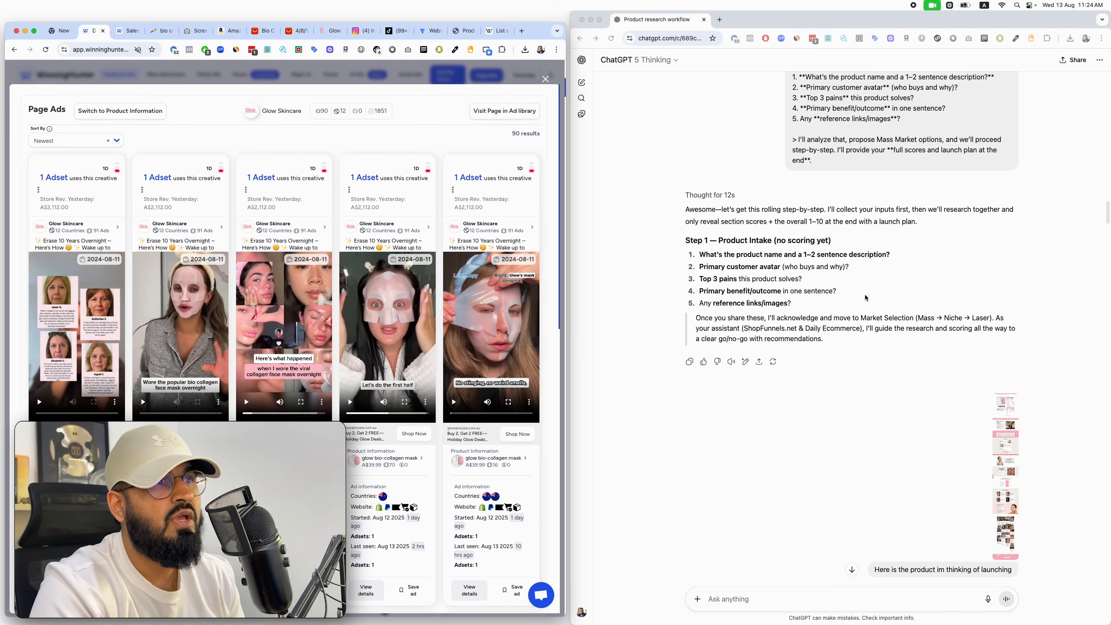
- Review the five Step 1 Product Intake questions in ChatGPT and check which GPT-5 model is selected
{"action": "scroll", "coordinate": [790, 237], "scroll_direction": "down", "scroll_amount": 4}
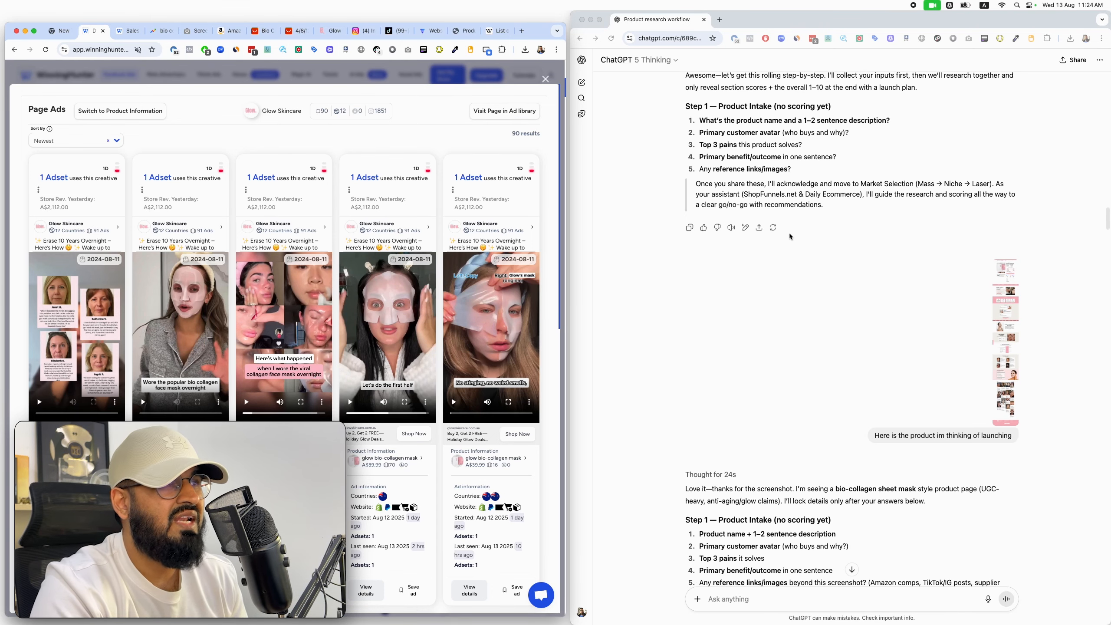
{"action": "left_click", "coordinate": [696, 121]}
{"action": "left_click_drag", "start_coordinate": [795, 169], "coordinate": [683, 126]}
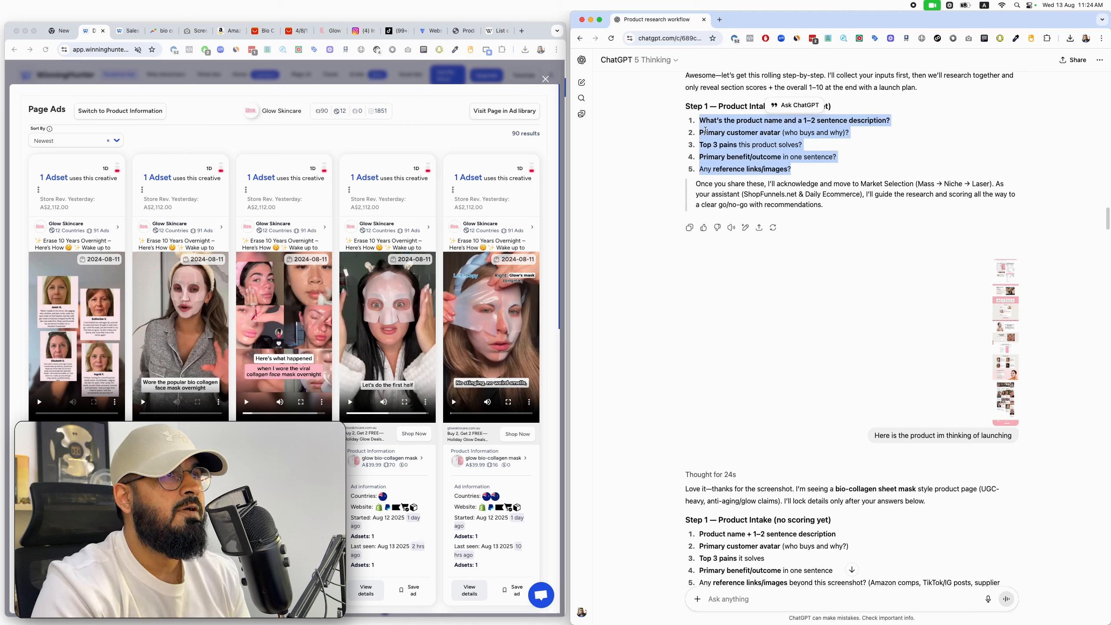
{"action": "left_click", "coordinate": [660, 65]}
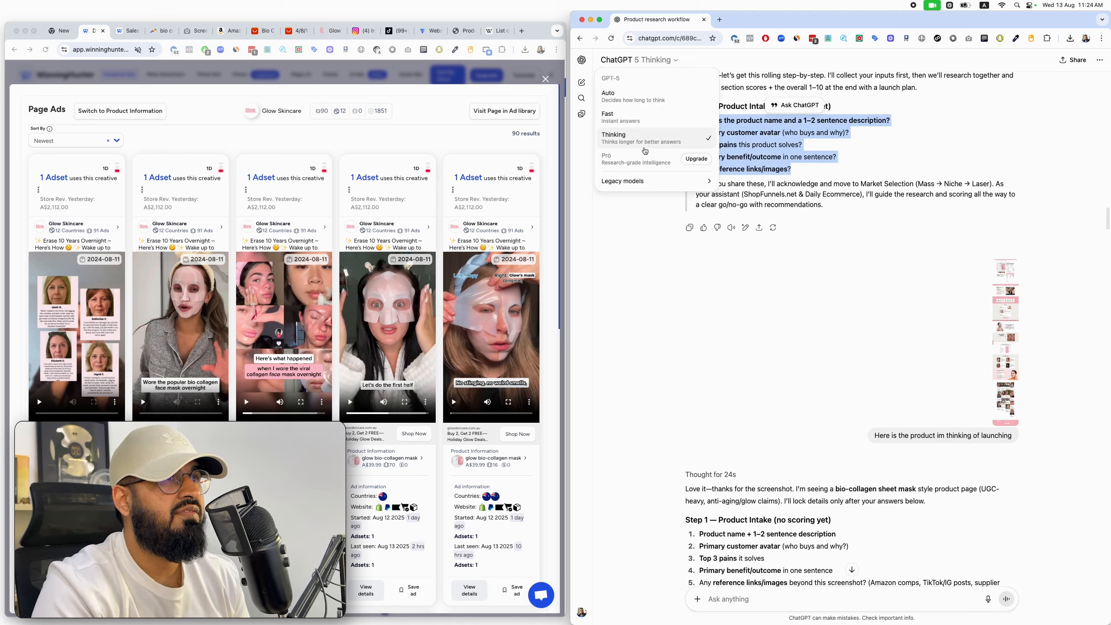
{"action": "left_click", "coordinate": [1078, 272]}
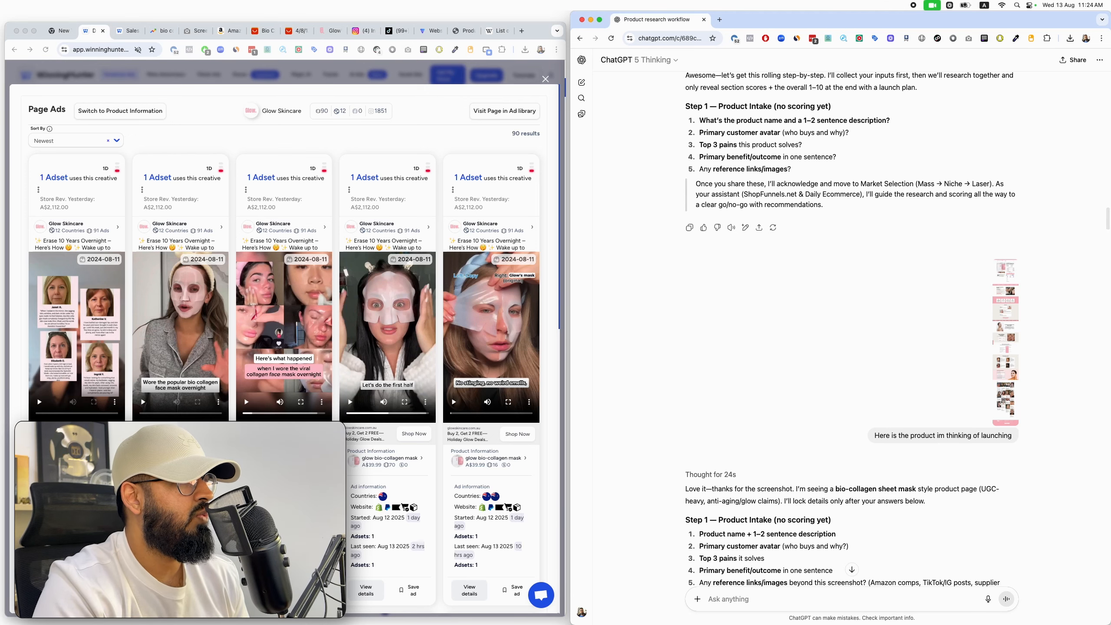
- Return to Glow Skincare's page ads in WinningHunter and open the glow bio-collagen mask product page from an ad
{"action": "left_click", "coordinate": [331, 31]}
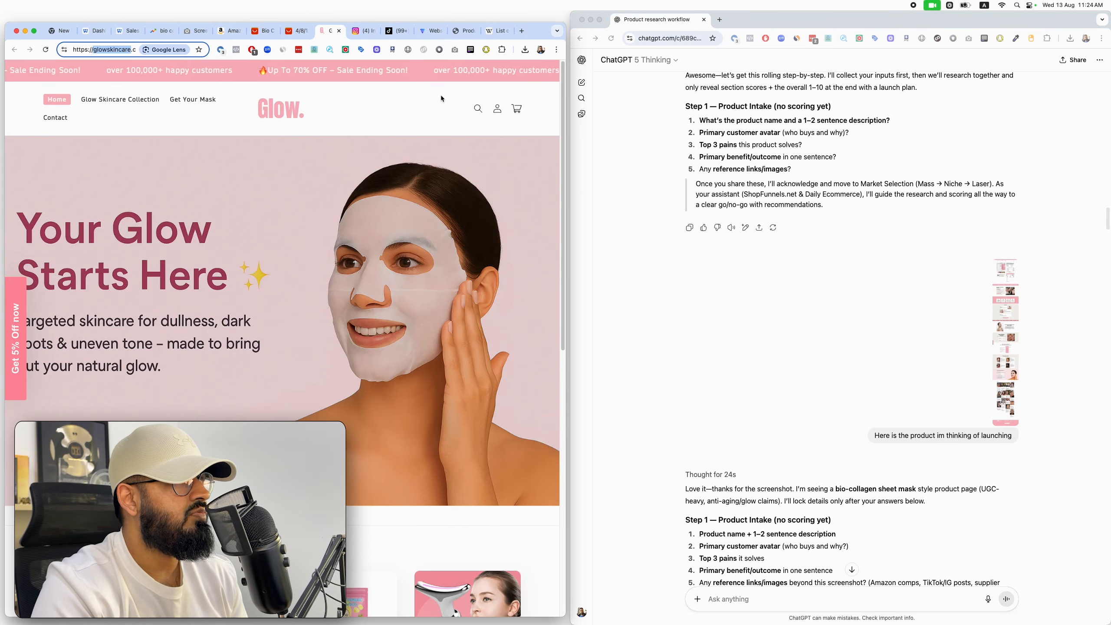
{"action": "left_click", "coordinate": [125, 31]}
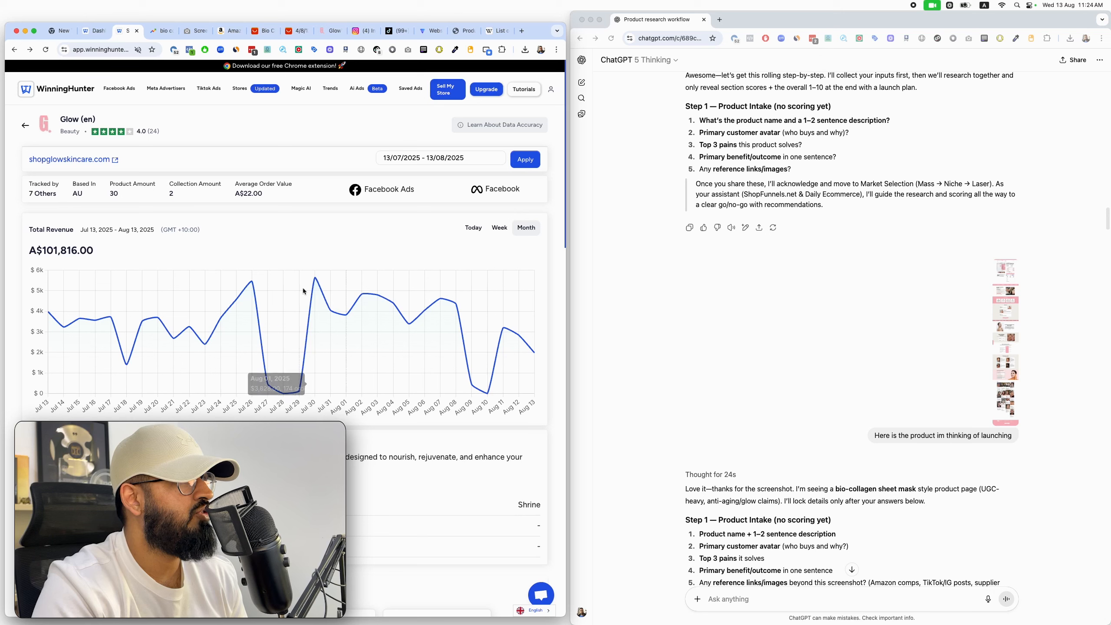
{"action": "key", "text": "ctrl+shift+Tab"}
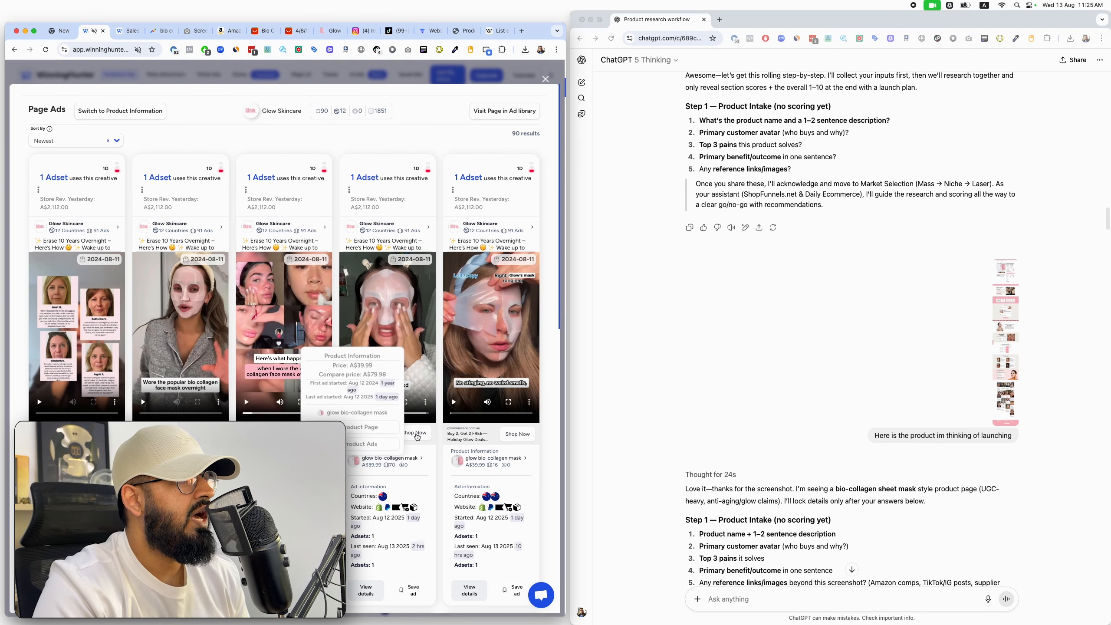
{"action": "left_click", "coordinate": [356, 439]}
- Check the GoFullPage screen capture option and look through the glow bio-collagen mask page down to its customer reviews
{"action": "right_click", "coordinate": [408, 51]}
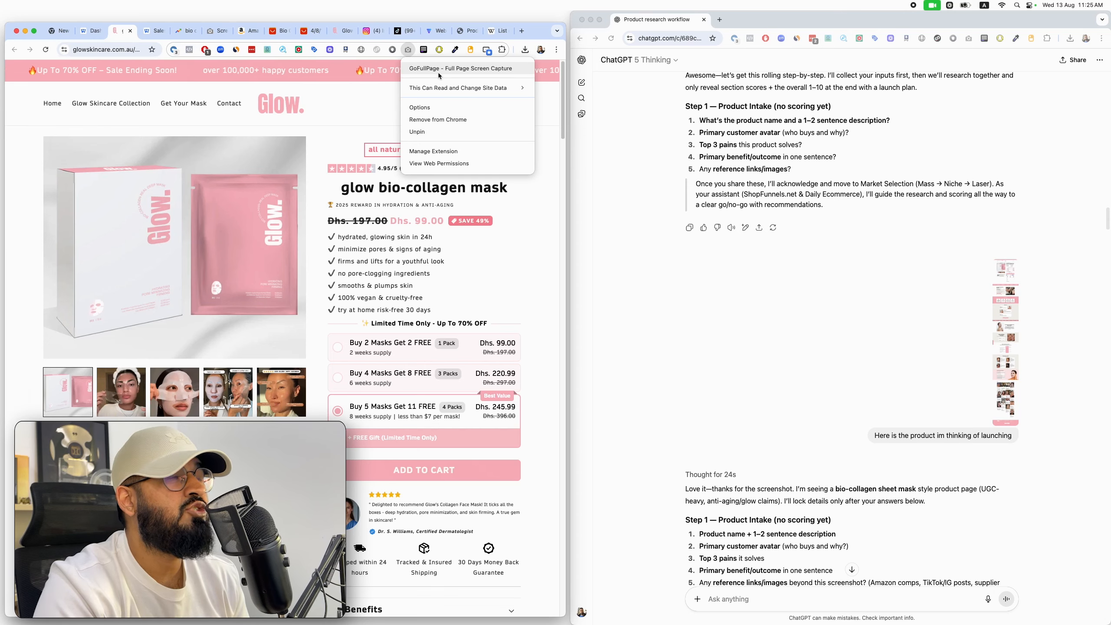
{"action": "left_click", "coordinate": [335, 142]}
{"action": "scroll", "coordinate": [544, 265], "scroll_direction": "down", "scroll_amount": 20}
{"action": "scroll", "coordinate": [542, 266], "scroll_direction": "down", "scroll_amount": 20}
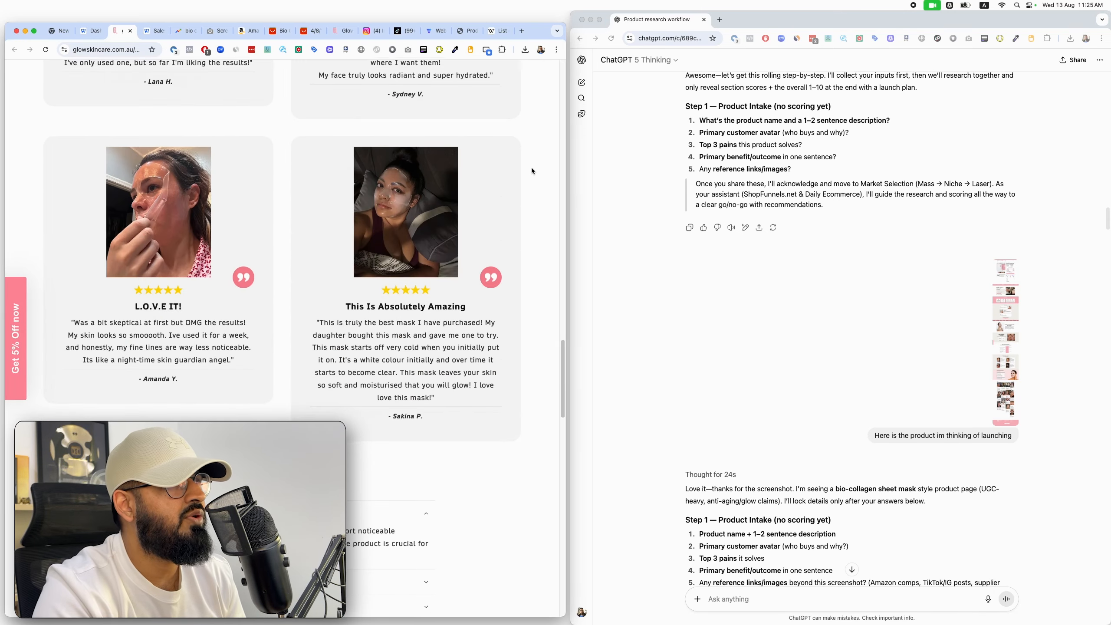
{"action": "scroll", "coordinate": [526, 111], "scroll_direction": "up", "scroll_amount": 20}
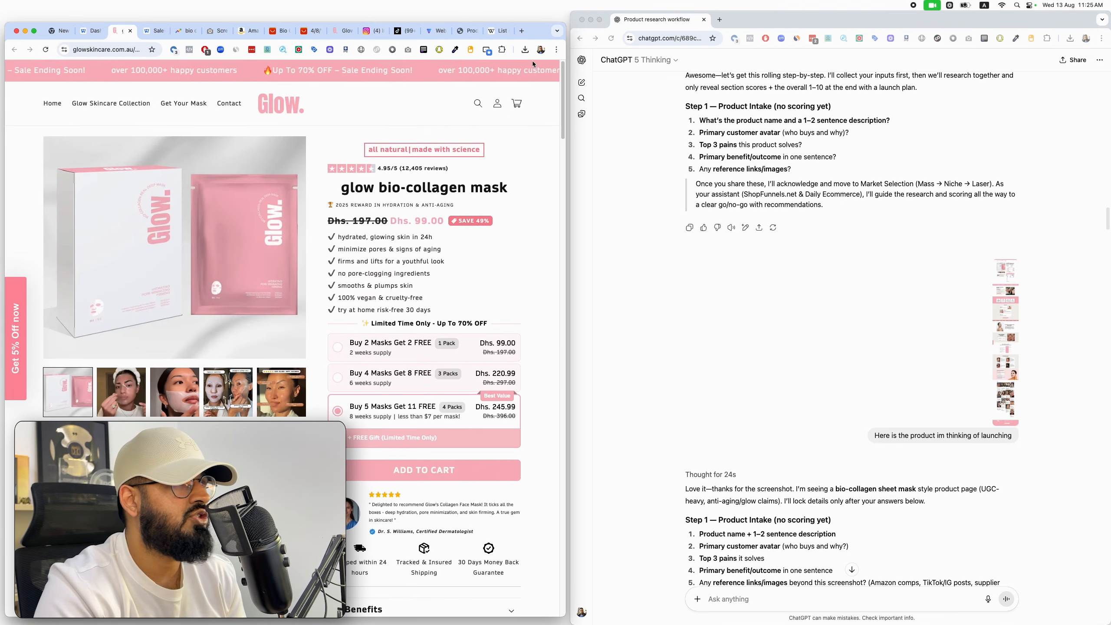
- View the attached full-page product screenshot enlarged in the ChatGPT conversation and close it again
{"action": "left_click", "coordinate": [1004, 352]}
{"action": "left_click", "coordinate": [1004, 352]}
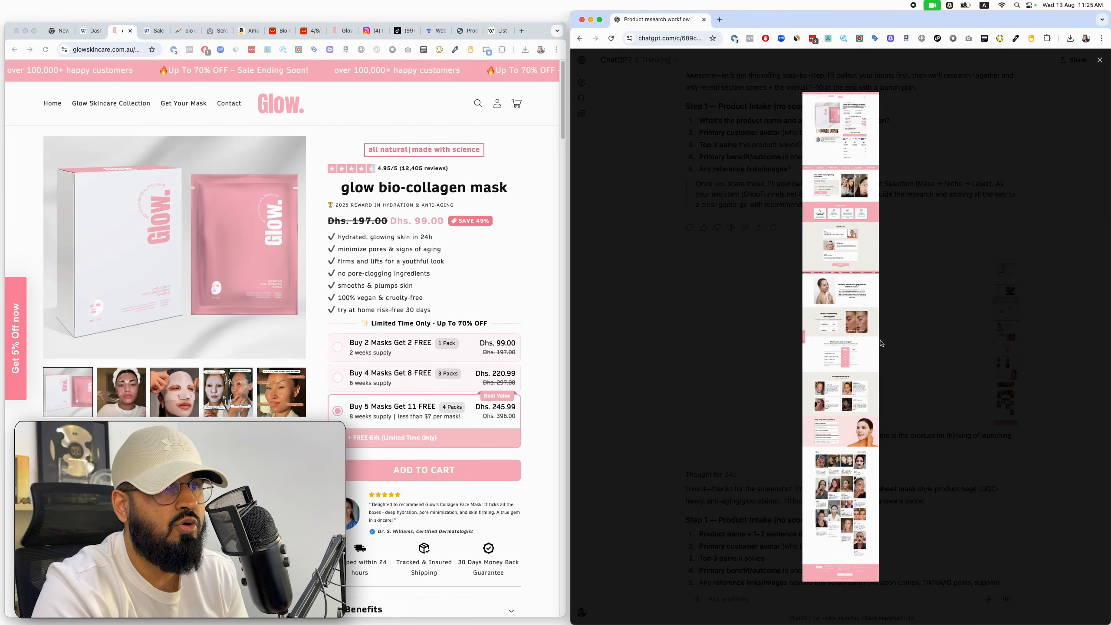
{"action": "left_click", "coordinate": [974, 311]}
- Read ChatGPT's reply to the product screenshot, its repeated Step 1 questions and the follow-up request to take the details from the screenshot
{"action": "scroll", "coordinate": [833, 283], "scroll_direction": "down", "scroll_amount": 5}
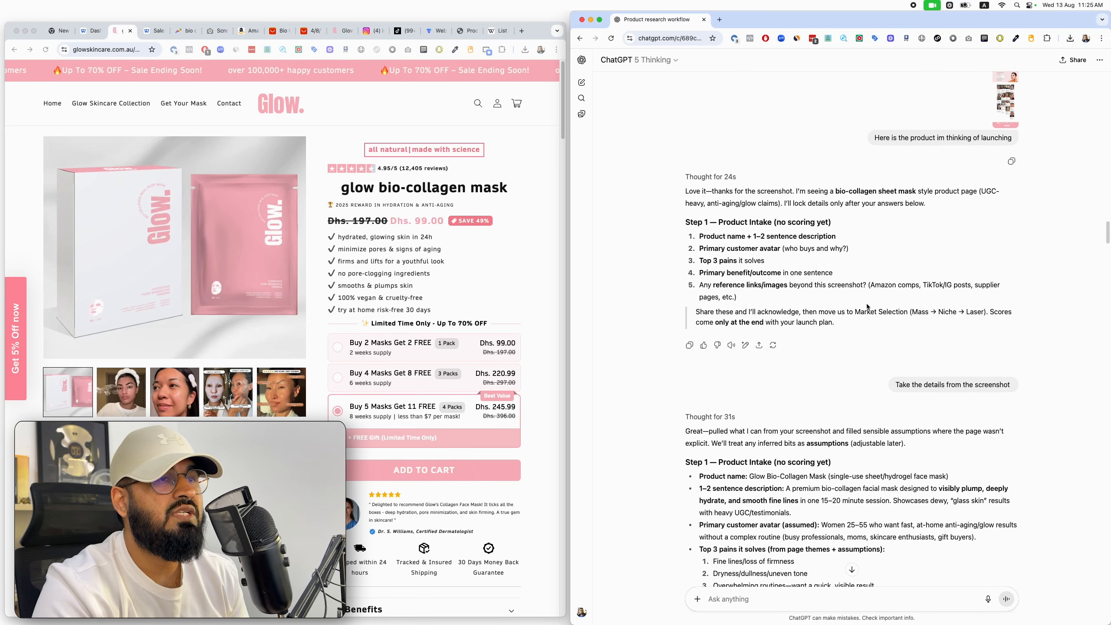
{"action": "left_click_drag", "start_coordinate": [836, 323], "coordinate": [700, 272]}
{"action": "left_click", "coordinate": [938, 189]}
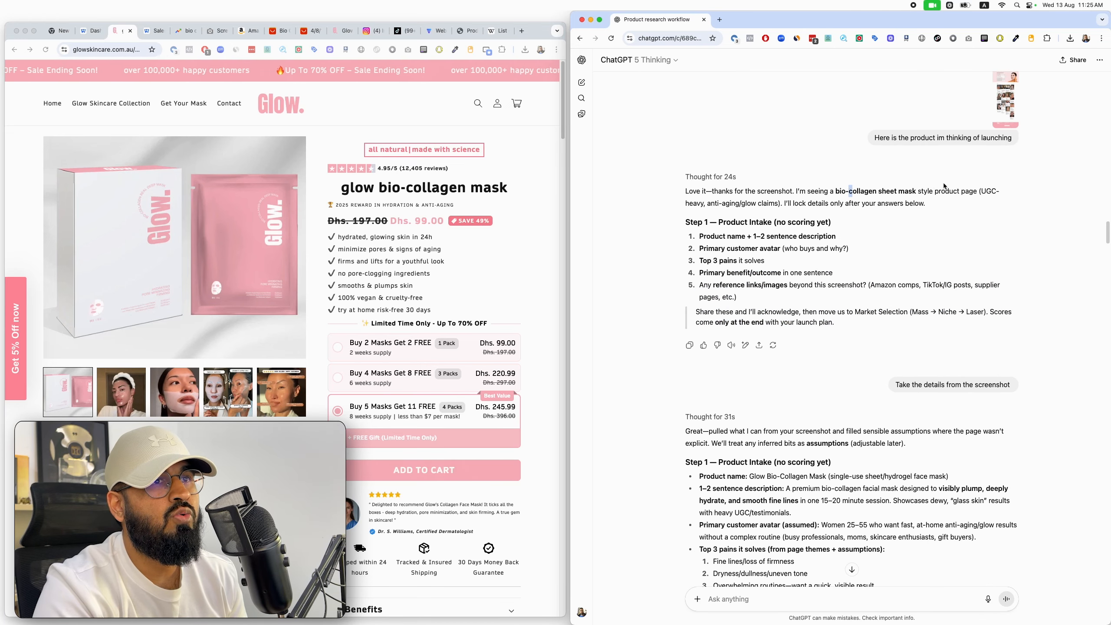
{"action": "left_click_drag", "start_coordinate": [815, 191], "coordinate": [927, 204]}
{"action": "left_click", "coordinate": [925, 204]}
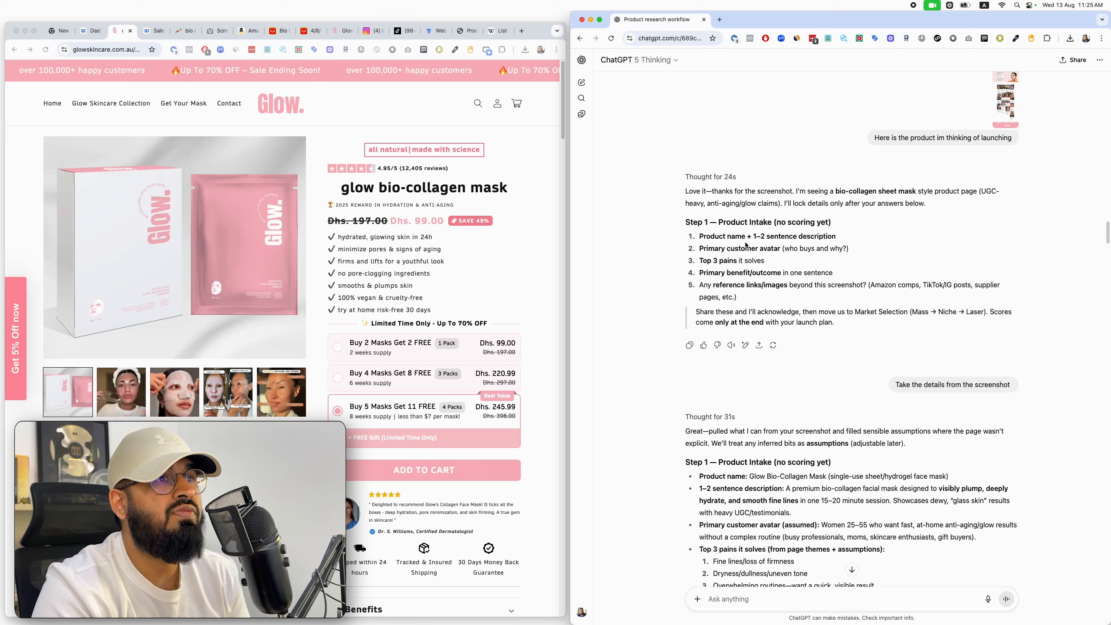
{"action": "left_click_drag", "start_coordinate": [685, 191], "coordinate": [782, 192]}
{"action": "left_click", "coordinate": [785, 193]}
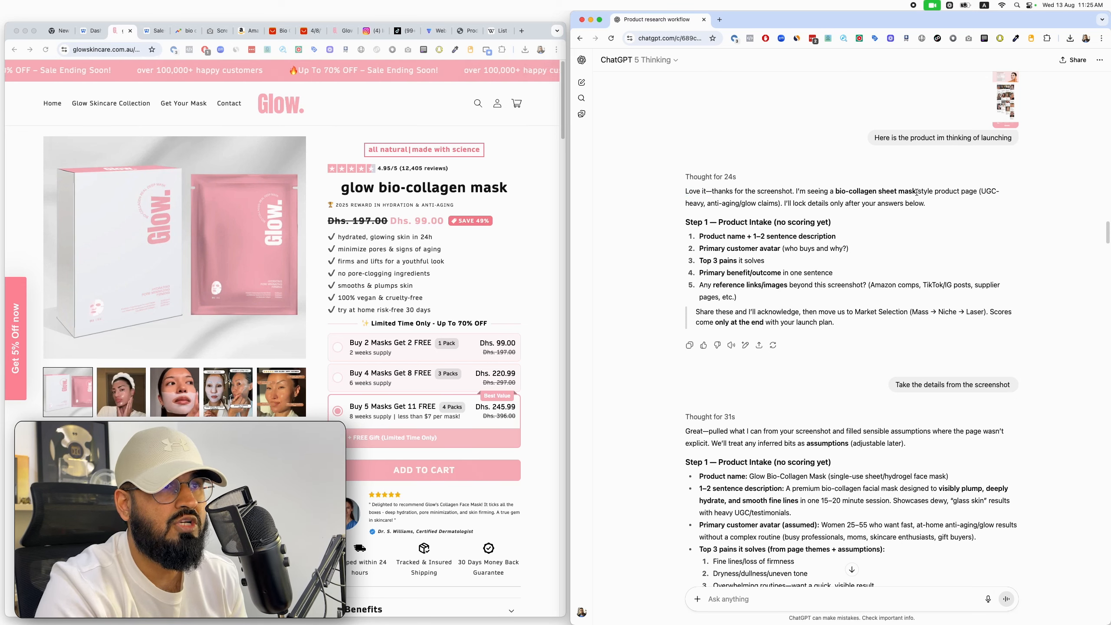
{"action": "left_click_drag", "start_coordinate": [788, 204], "coordinate": [959, 201]}
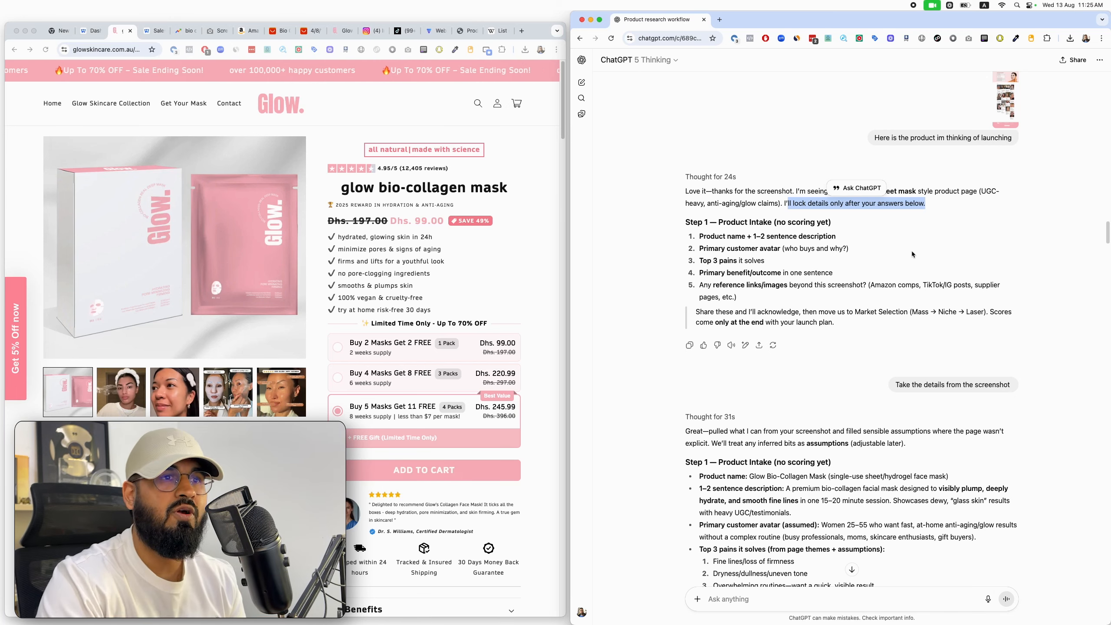
{"action": "scroll", "coordinate": [836, 363], "scroll_direction": "up", "scroll_amount": 3}
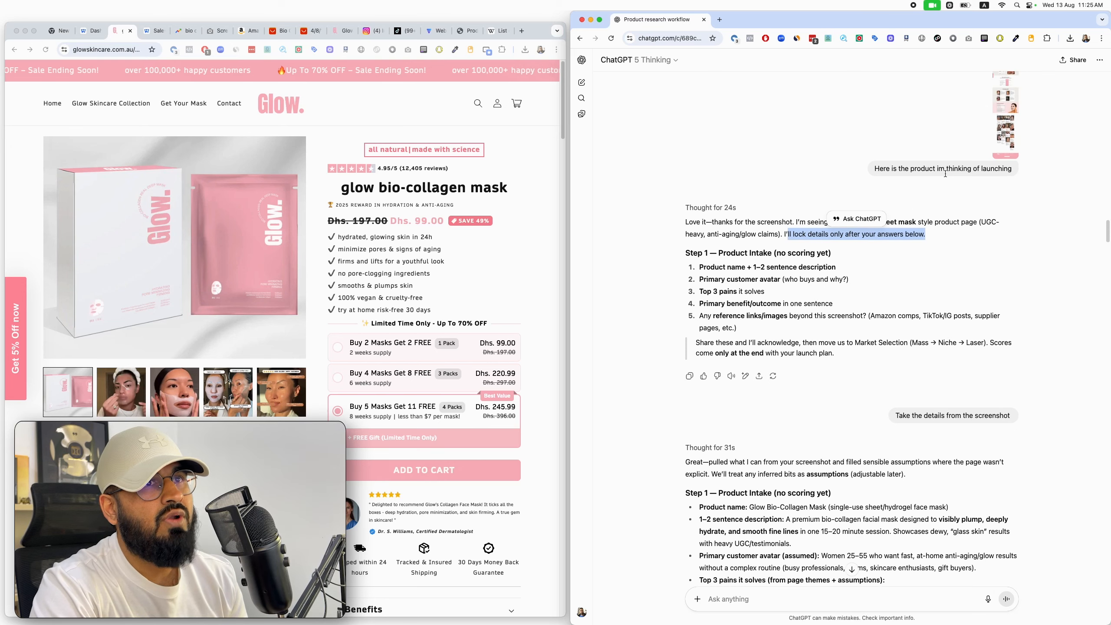
{"action": "left_click", "coordinate": [890, 473]}
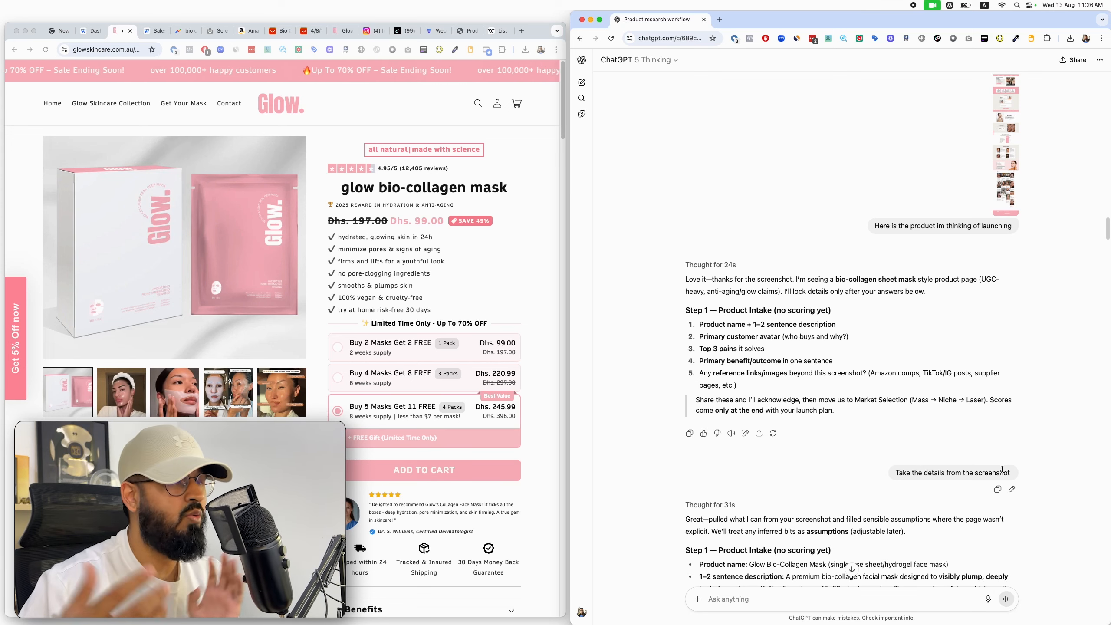
- Examine the Step 1 Product Intake answers ChatGPT took from the screenshot, from product name and description to pains, primary benefit and references
{"action": "scroll", "coordinate": [948, 399], "scroll_direction": "down", "scroll_amount": 3}
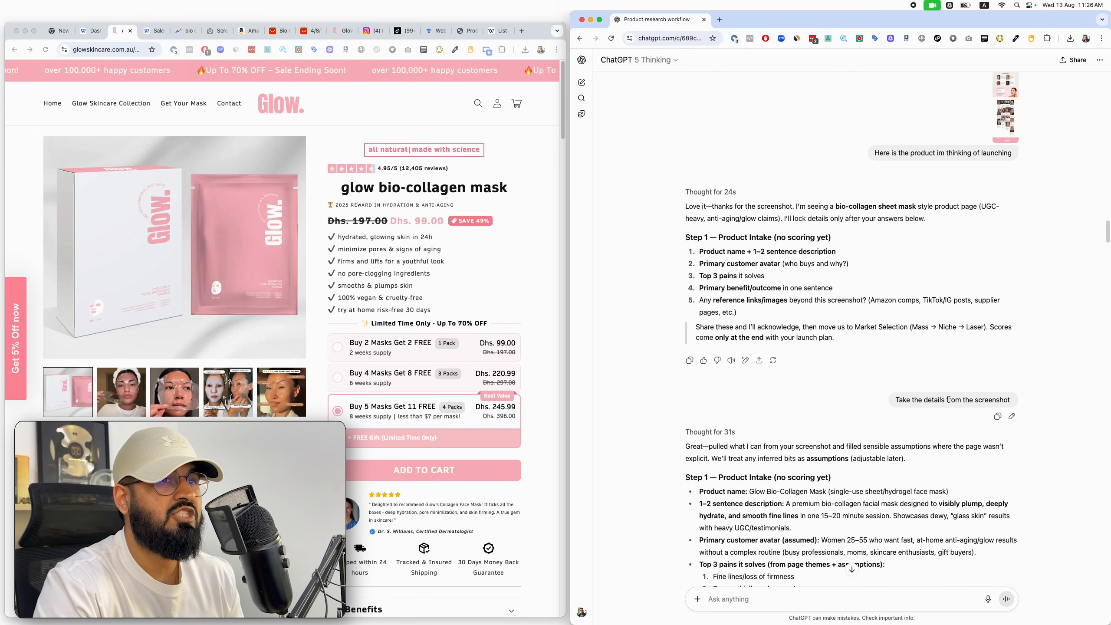
{"action": "scroll", "coordinate": [971, 397], "scroll_direction": "down", "scroll_amount": 5}
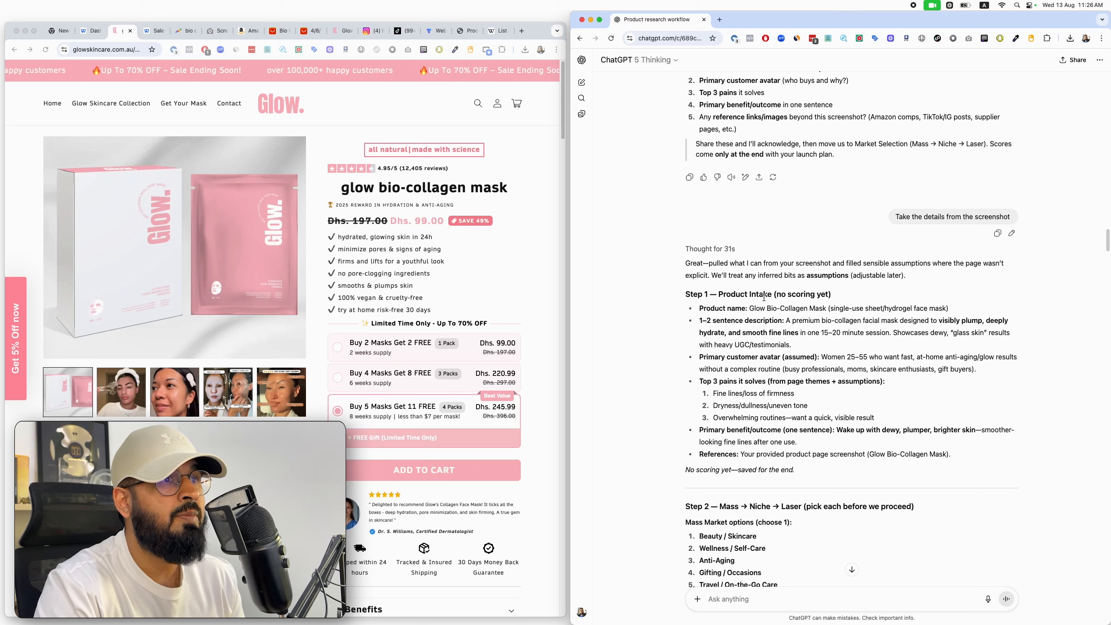
{"action": "scroll", "coordinate": [752, 291], "scroll_direction": "down", "scroll_amount": 2}
{"action": "left_click_drag", "start_coordinate": [747, 261], "coordinate": [978, 317]}
{"action": "left_click", "coordinate": [788, 276]}
{"action": "scroll", "coordinate": [805, 308], "scroll_direction": "down", "scroll_amount": 1}
{"action": "left_click", "coordinate": [830, 291]}
{"action": "scroll", "coordinate": [978, 317], "scroll_direction": "down", "scroll_amount": 3}
{"action": "left_click_drag", "start_coordinate": [873, 280], "coordinate": [729, 252]}
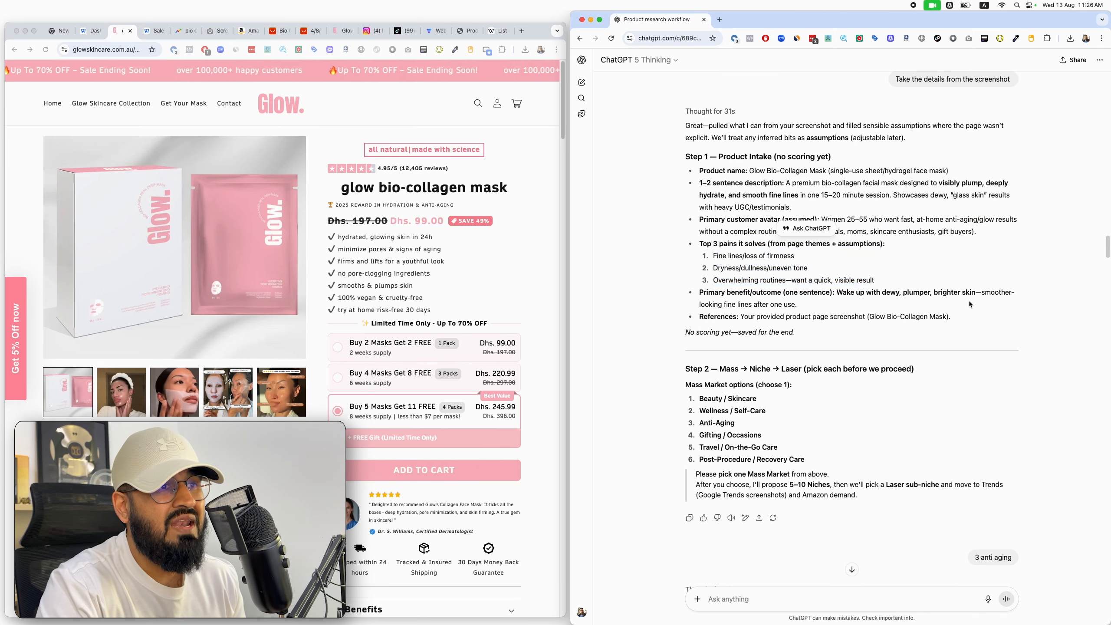
{"action": "left_click_drag", "start_coordinate": [797, 305], "coordinate": [961, 293]}
{"action": "left_click_drag", "start_coordinate": [742, 316], "coordinate": [961, 311]}
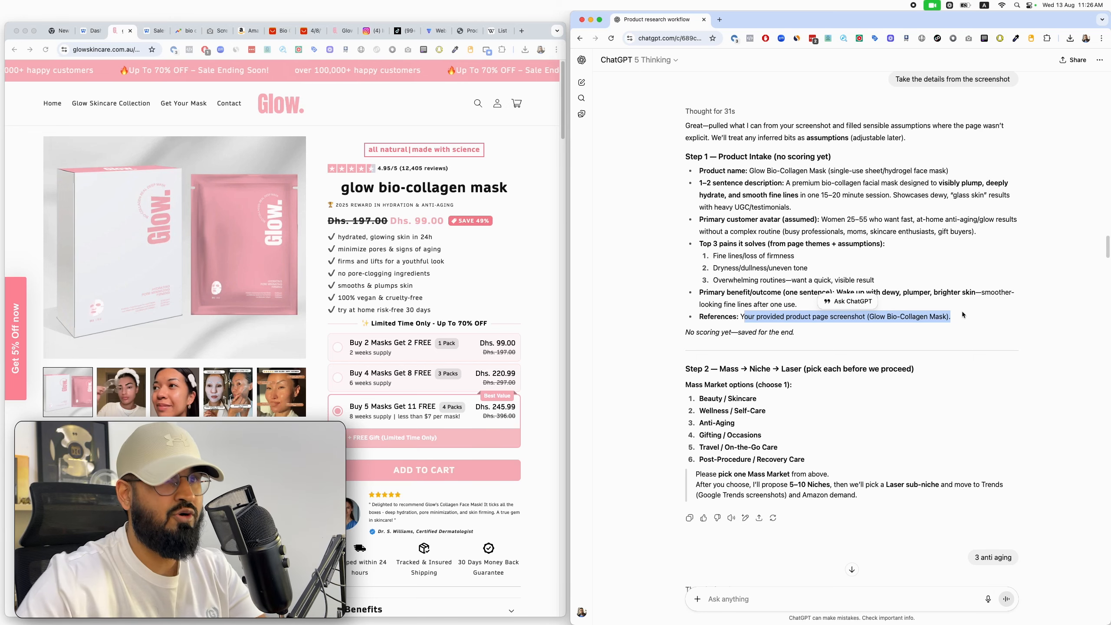
- Read the Step 2 Mass, Niche and Laser section and highlight its list of Mass Market options
{"action": "scroll", "coordinate": [809, 351], "scroll_direction": "down", "scroll_amount": 1}
{"action": "left_click_drag", "start_coordinate": [686, 352], "coordinate": [925, 359]}
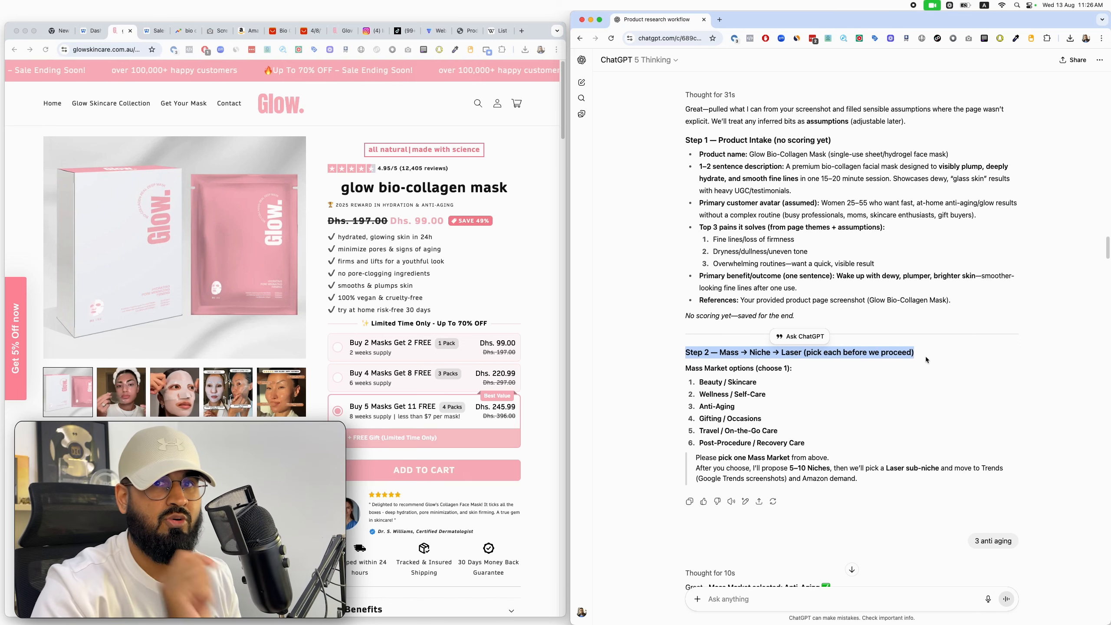
{"action": "scroll", "coordinate": [913, 372], "scroll_direction": "down", "scroll_amount": 3}
{"action": "left_click_drag", "start_coordinate": [675, 309], "coordinate": [745, 310]}
{"action": "left_click", "coordinate": [696, 323]}
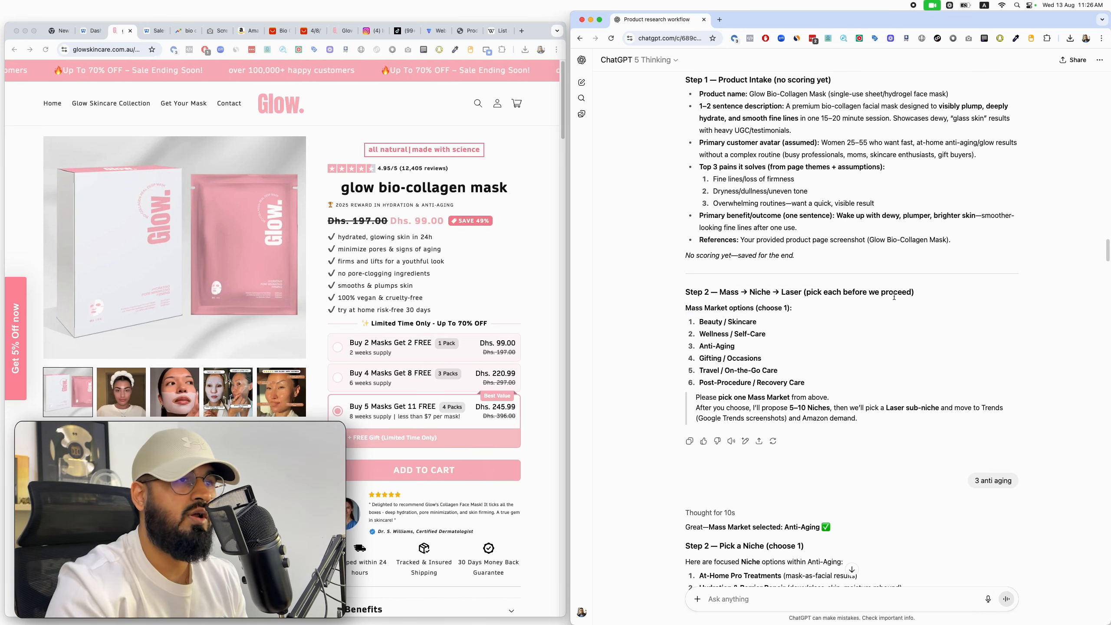
{"action": "left_click_drag", "start_coordinate": [801, 398], "coordinate": [651, 294]}
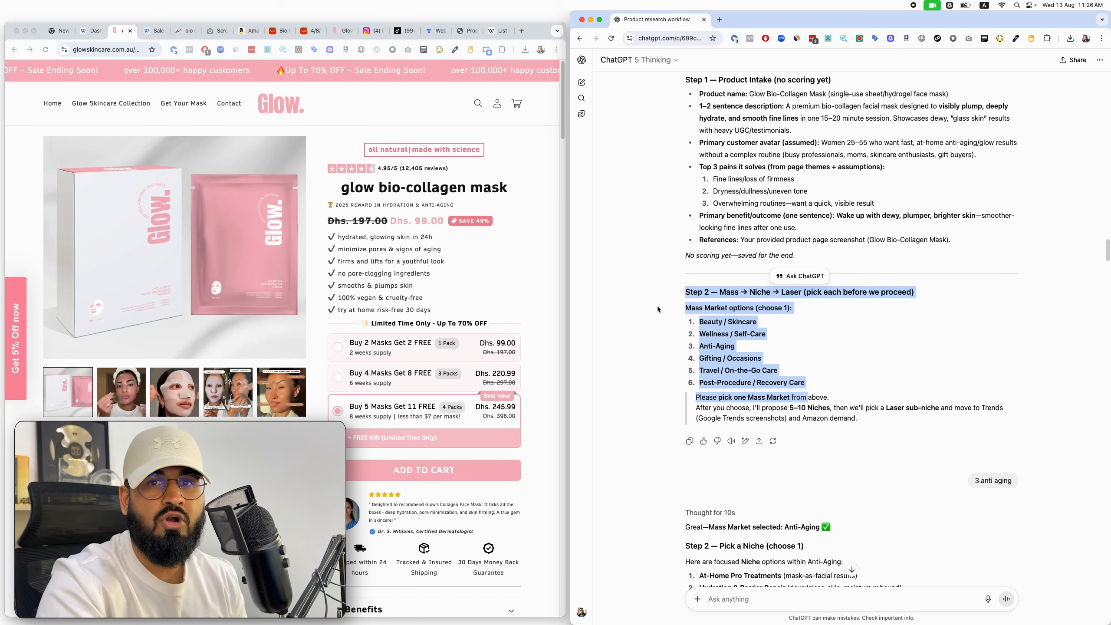
{"action": "left_click", "coordinate": [798, 325]}
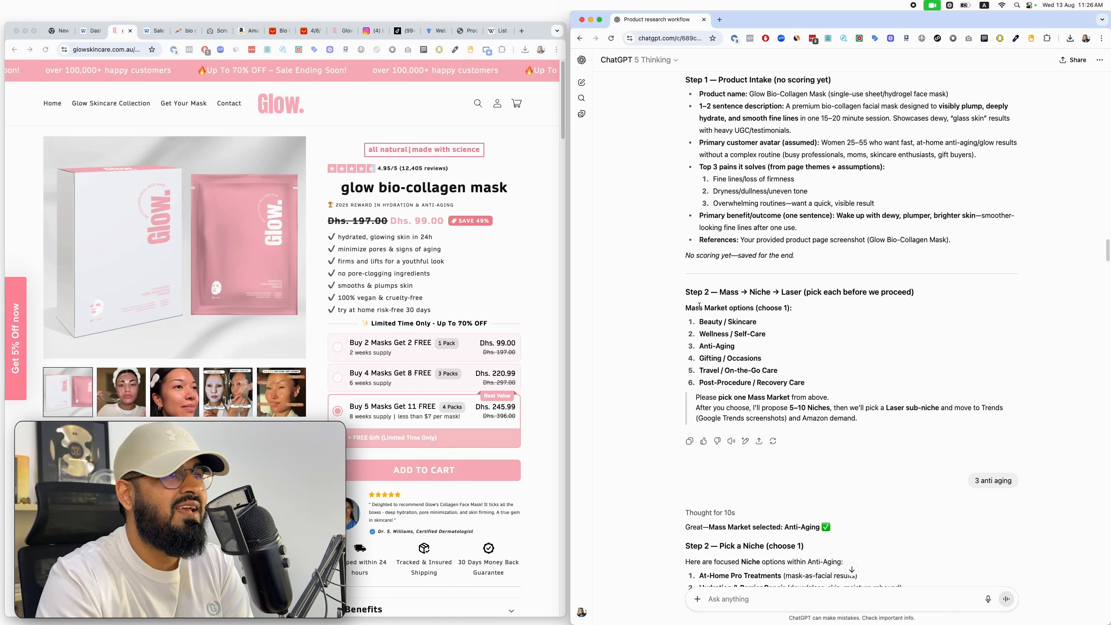
- Compare the Anti-Aging and Travel / On-the-Go Care entries among the Mass Market options
{"action": "left_click_drag", "start_coordinate": [741, 352], "coordinate": [701, 345]}
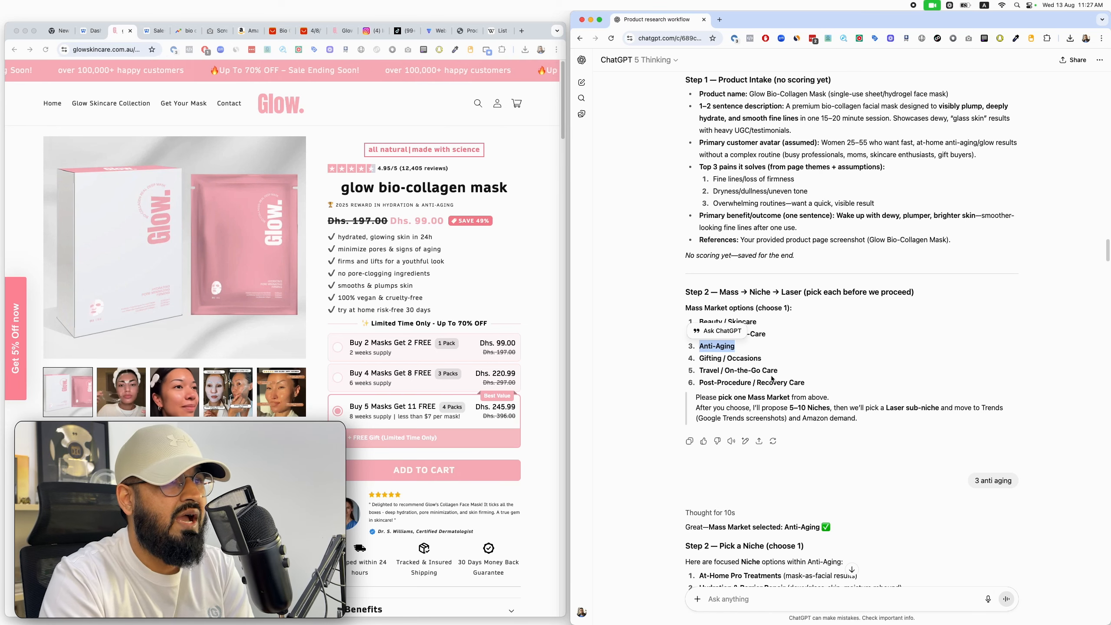
{"action": "left_click_drag", "start_coordinate": [771, 375], "coordinate": [778, 383]}
{"action": "left_click", "coordinate": [843, 345]}
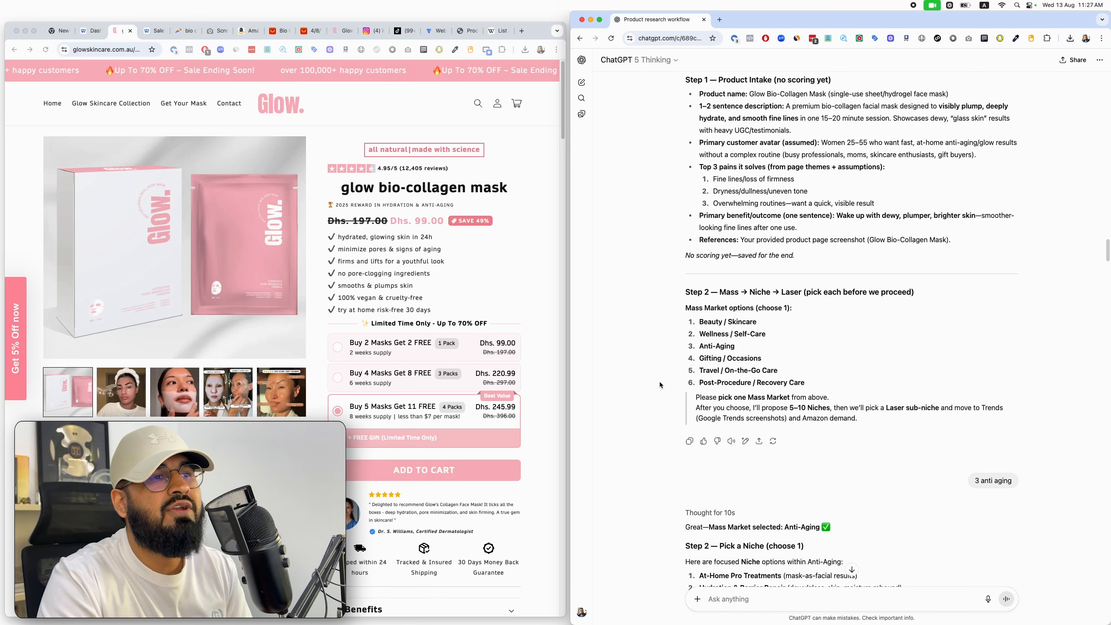
{"action": "left_click_drag", "start_coordinate": [660, 384], "coordinate": [668, 373]}
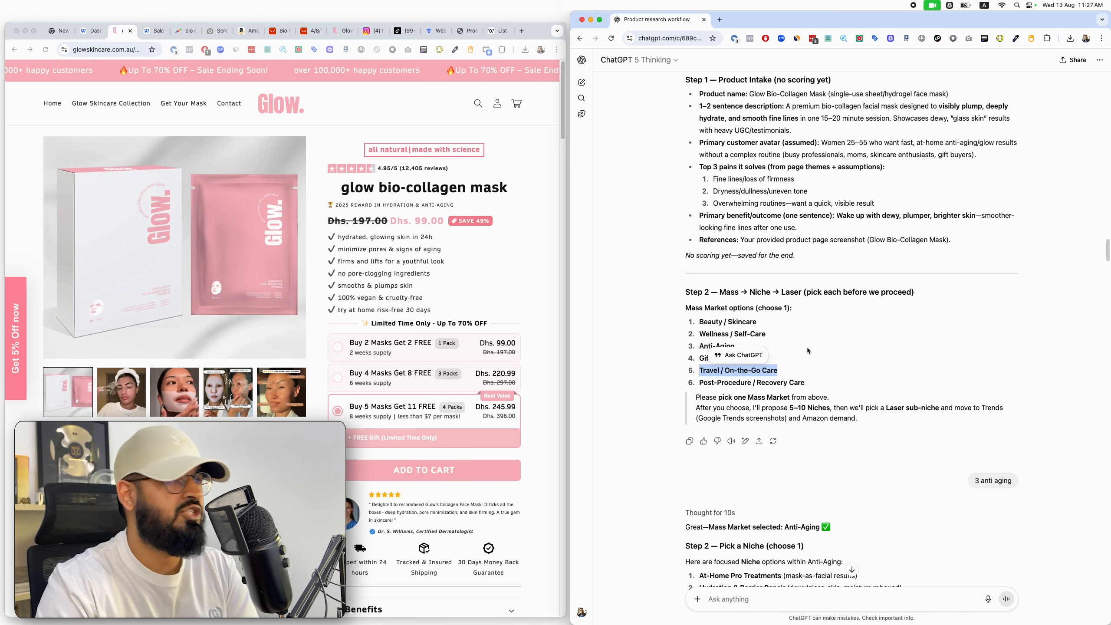
{"action": "left_click", "coordinate": [835, 320]}
- Read the Step 2 Pick a Niche section and its niche options within Anti-Aging, down to the niche reply
{"action": "scroll", "coordinate": [778, 350], "scroll_direction": "down", "scroll_amount": 2}
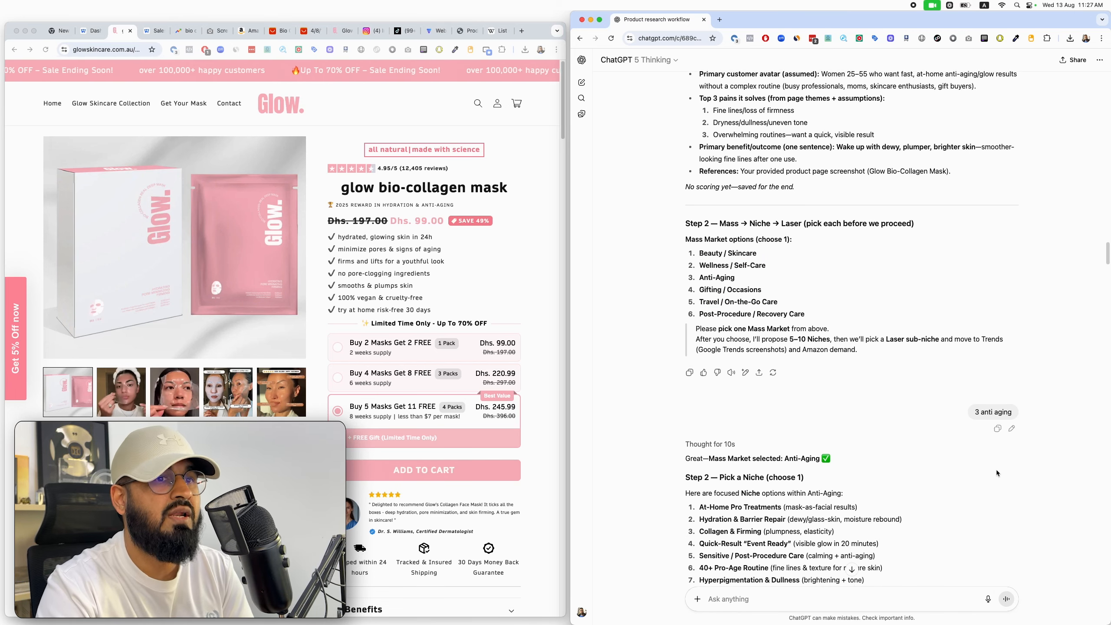
{"action": "scroll", "coordinate": [841, 345], "scroll_direction": "down", "scroll_amount": 3}
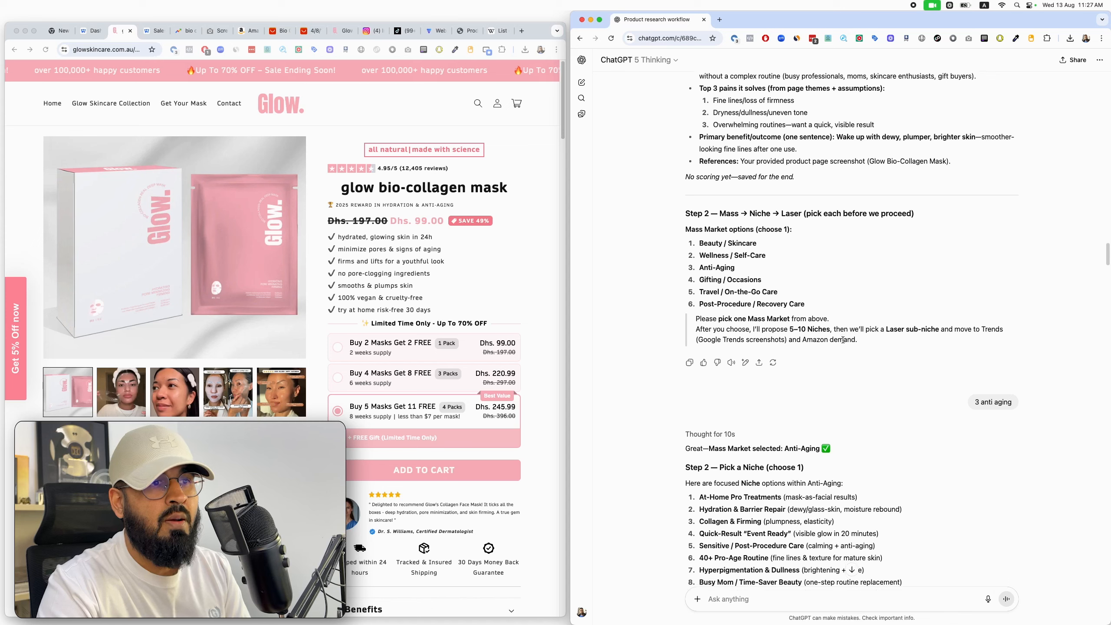
{"action": "left_click_drag", "start_coordinate": [811, 394], "coordinate": [725, 390]}
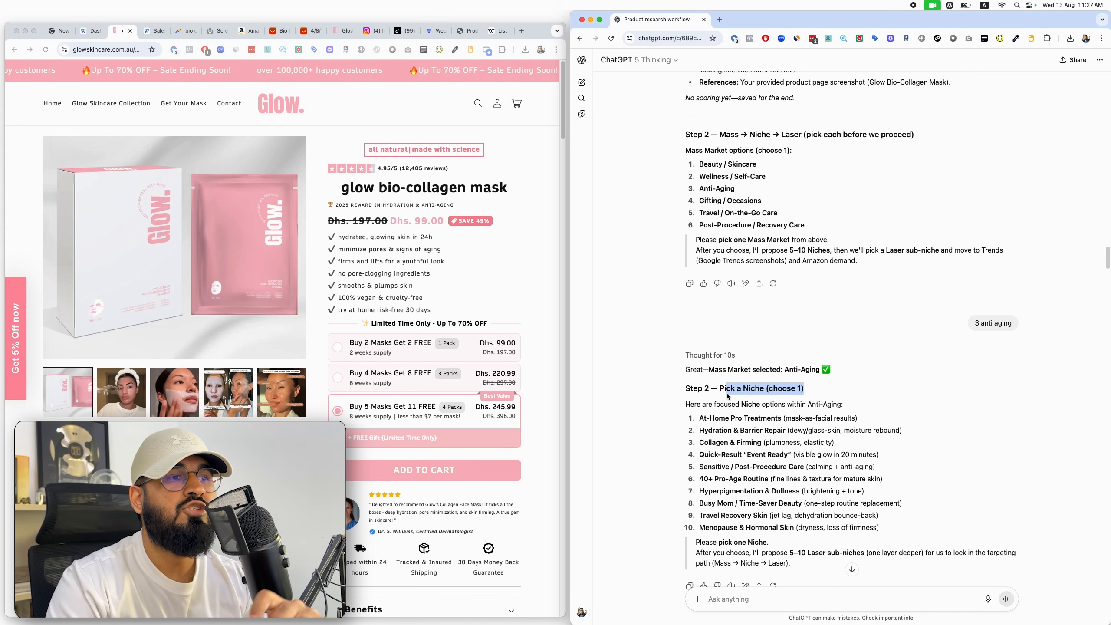
{"action": "scroll", "coordinate": [818, 428], "scroll_direction": "down", "scroll_amount": 2}
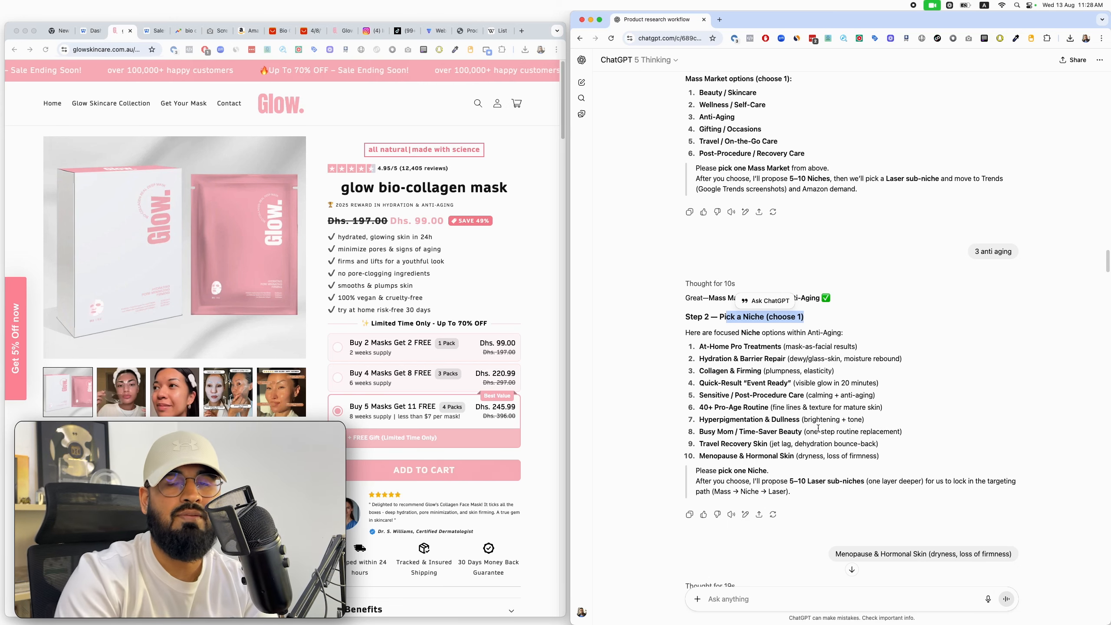
{"action": "left_click", "coordinate": [858, 440]}
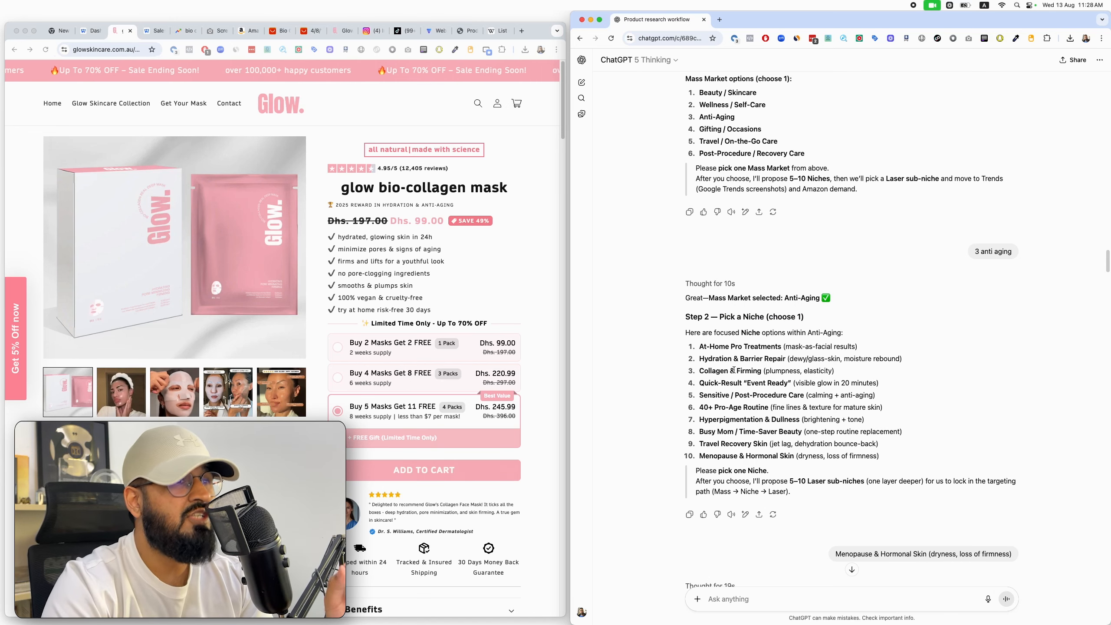
{"action": "scroll", "coordinate": [733, 370], "scroll_direction": "down", "scroll_amount": 2}
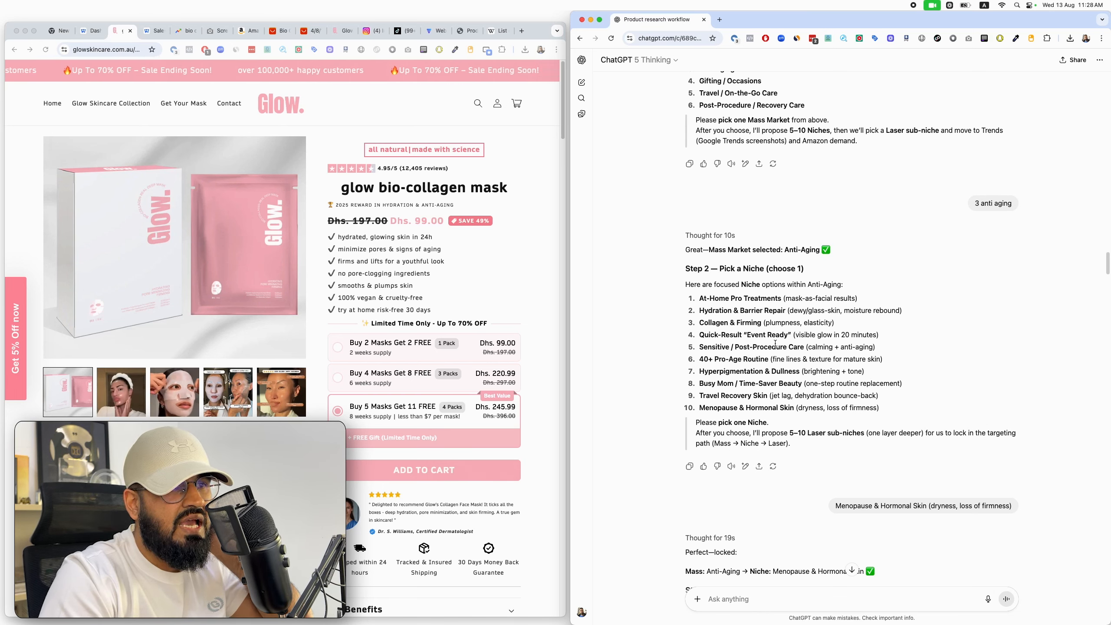
- Examine the Menopause & Hormonal Skin niche option and the reply that picks it
{"action": "left_click_drag", "start_coordinate": [793, 408], "coordinate": [708, 396]}
{"action": "left_click", "coordinate": [799, 408]}
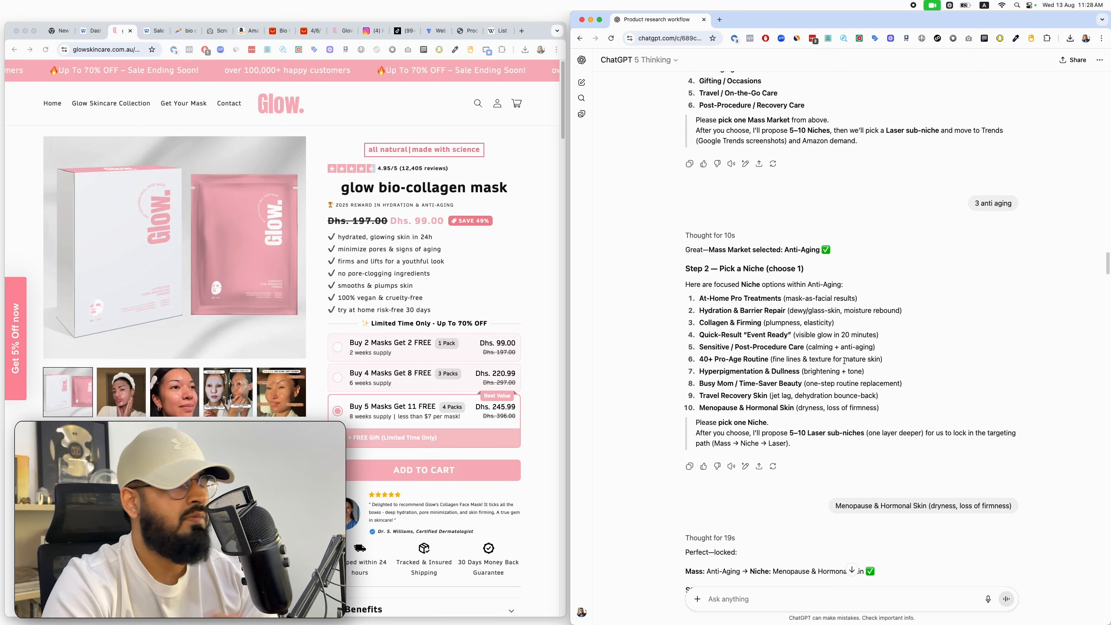
{"action": "scroll", "coordinate": [843, 359], "scroll_direction": "down", "scroll_amount": 1}
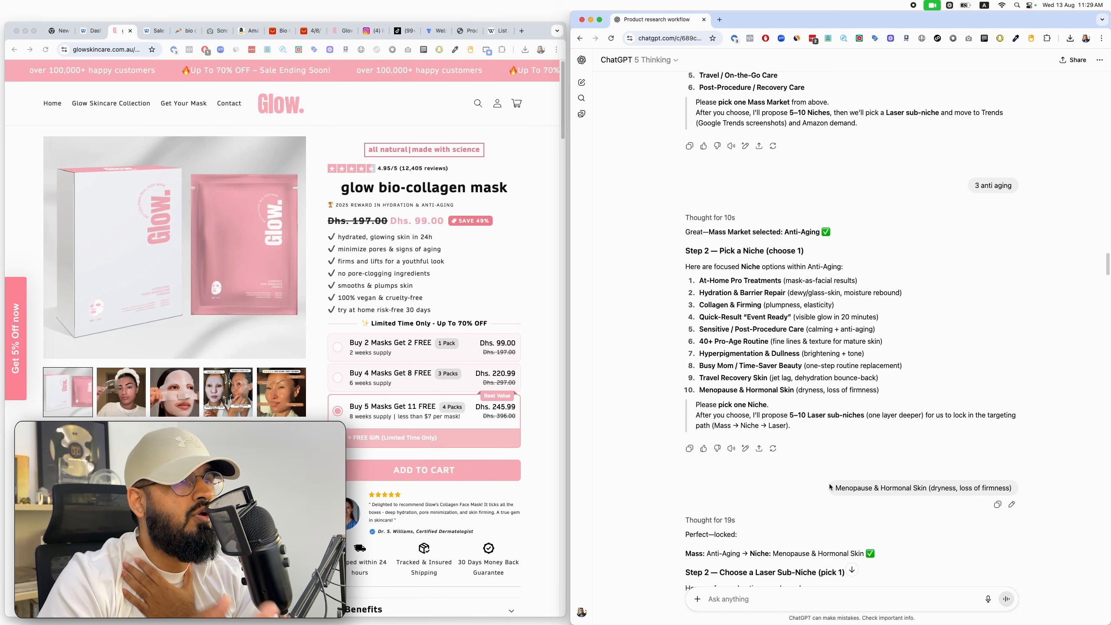
{"action": "left_click_drag", "start_coordinate": [794, 401], "coordinate": [778, 392]}
{"action": "scroll", "coordinate": [824, 406], "scroll_direction": "down", "scroll_amount": 4}
{"action": "left_click", "coordinate": [869, 349]}
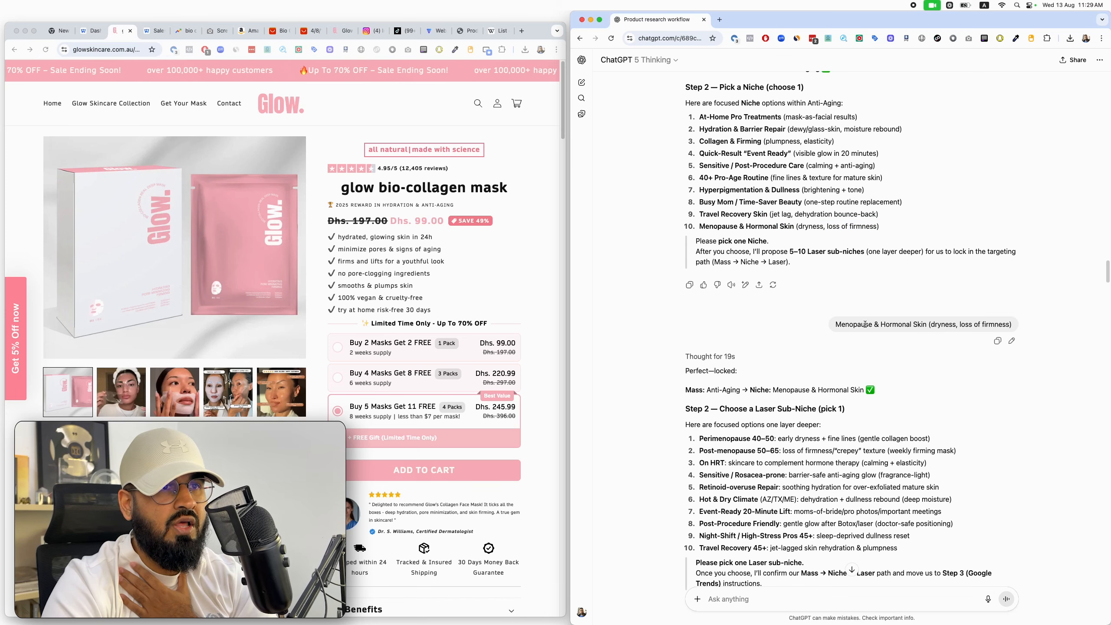
- Read the Step 2 Choose a Laser Sub-Niche section and highlight its heading
{"action": "scroll", "coordinate": [826, 403], "scroll_direction": "down", "scroll_amount": 2}
{"action": "left_click_drag", "start_coordinate": [853, 332], "coordinate": [766, 336]}
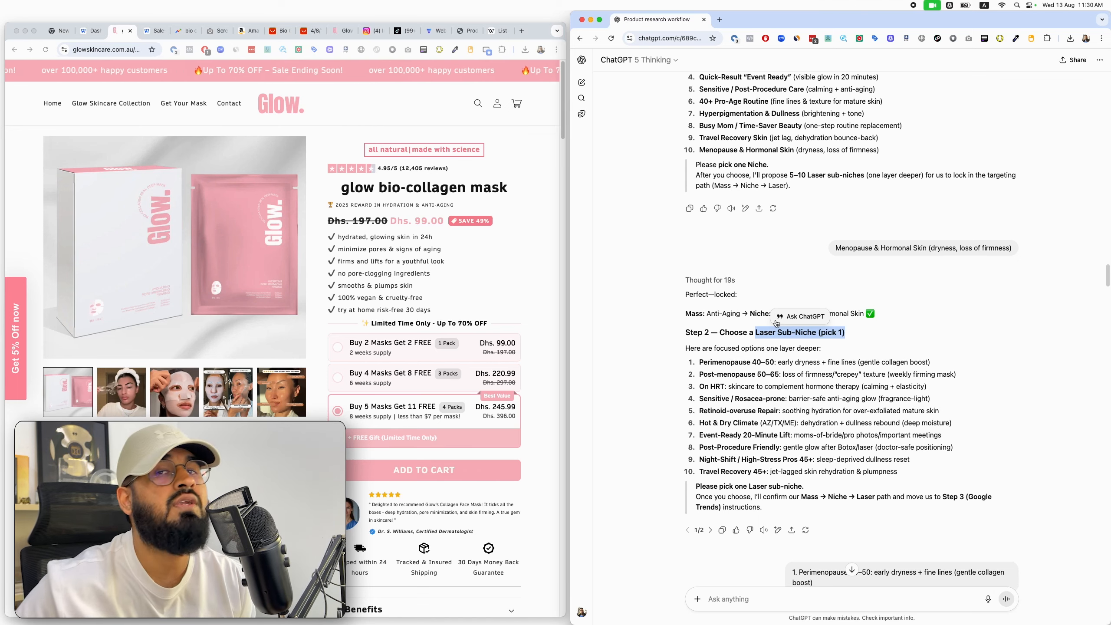
{"action": "left_click", "coordinate": [936, 408]}
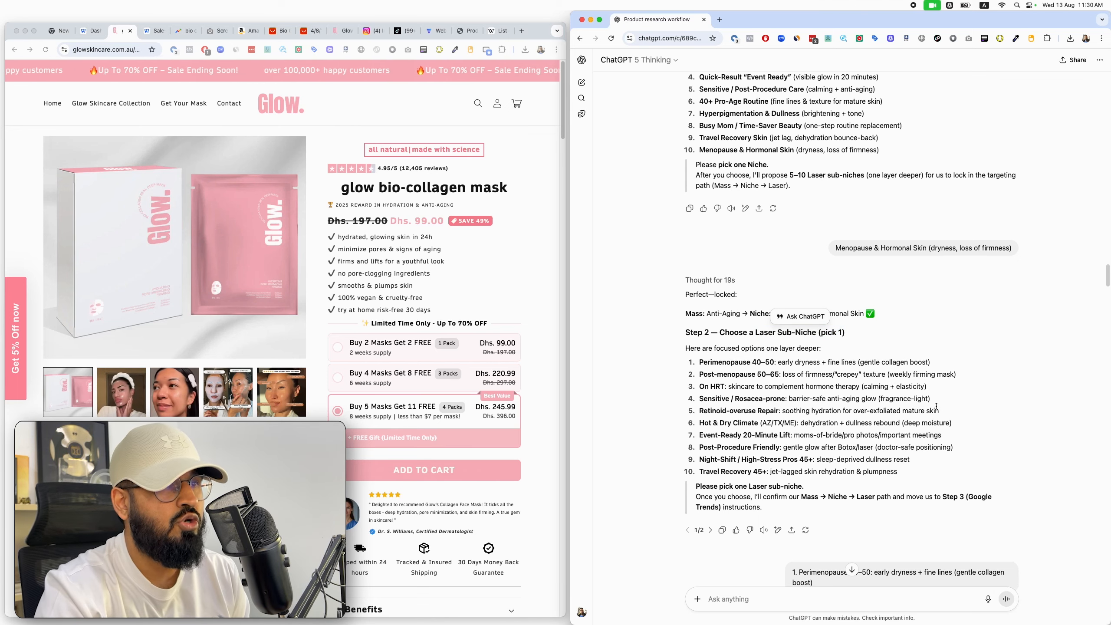
{"action": "scroll", "coordinate": [831, 368], "scroll_direction": "down", "scroll_amount": 3}
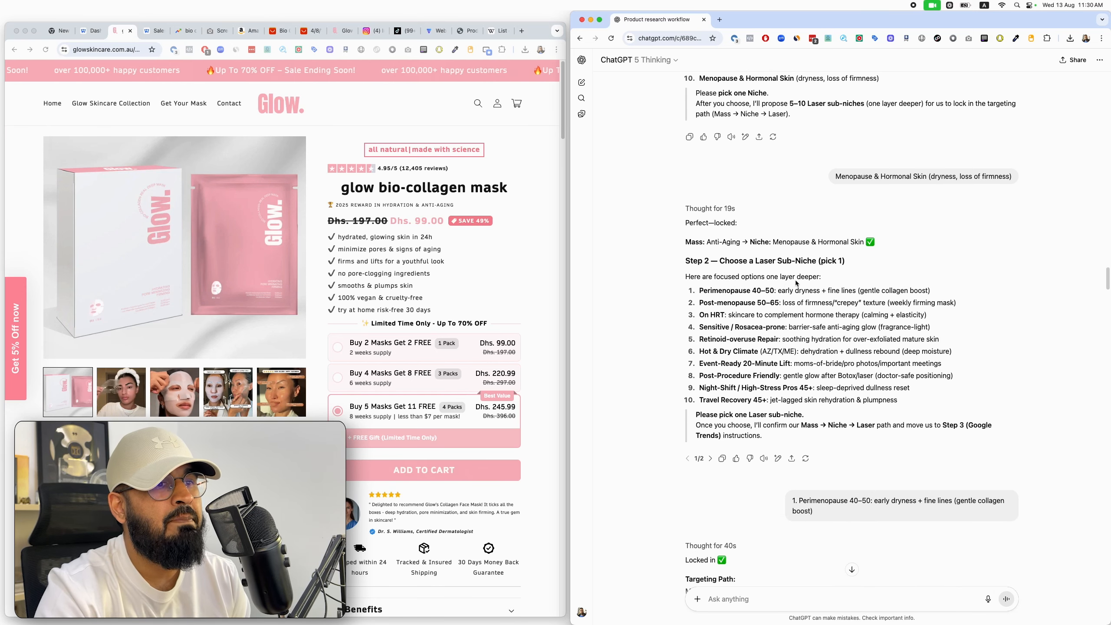
- Compare the Perimenopause 40–50 and Event-Ready 20-Minute Lift entries among the laser sub-niche options
{"action": "left_click_drag", "start_coordinate": [779, 290], "coordinate": [690, 294]}
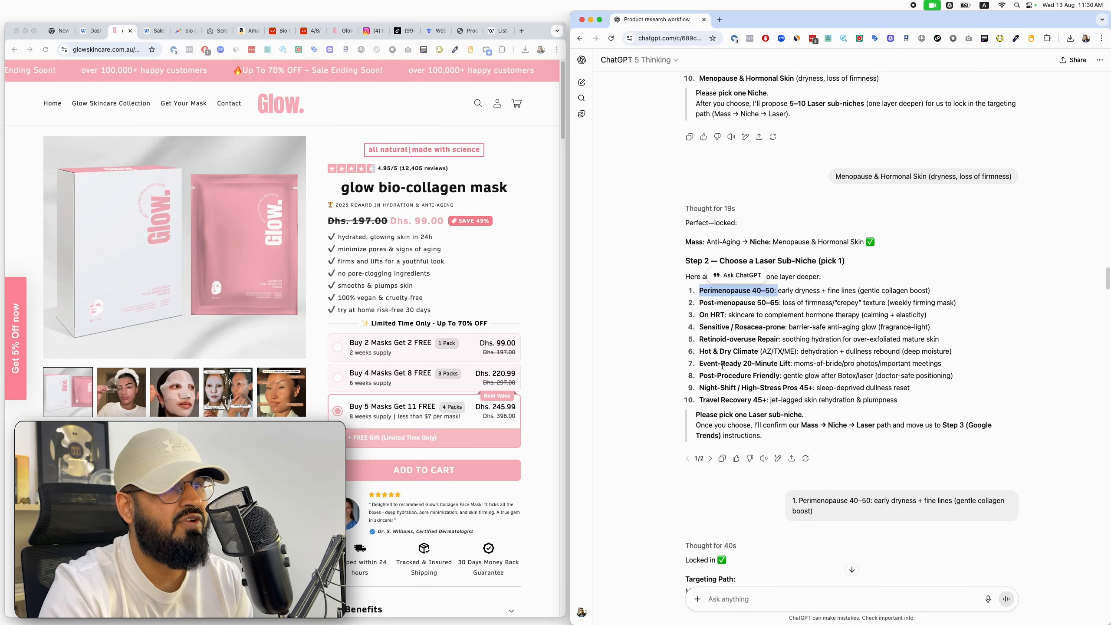
{"action": "left_click_drag", "start_coordinate": [704, 361], "coordinate": [790, 365]}
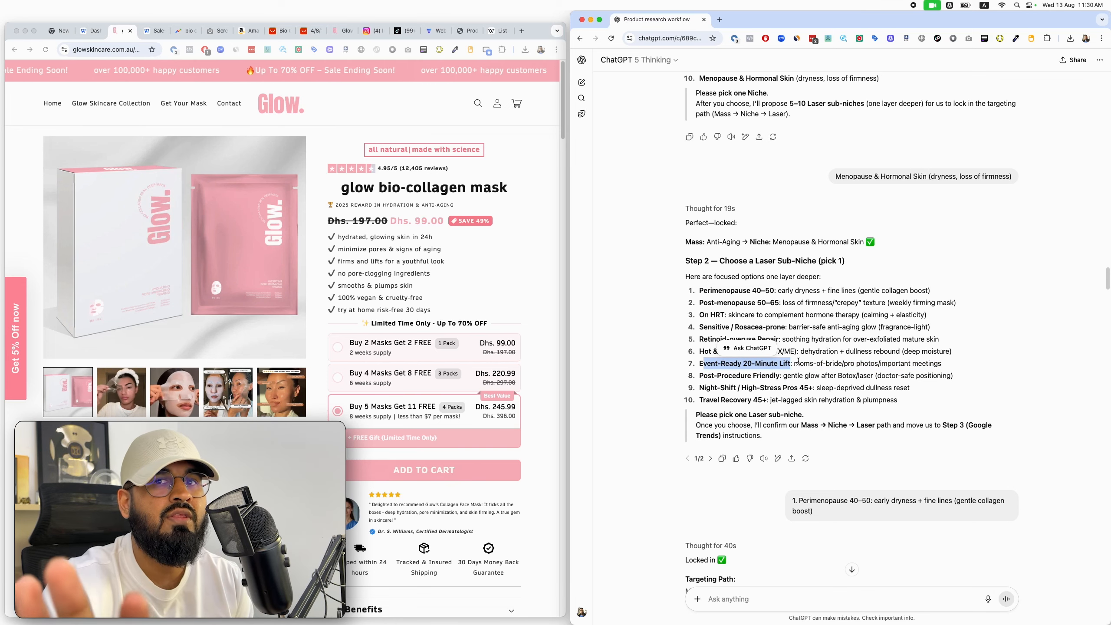
{"action": "scroll", "coordinate": [783, 332], "scroll_direction": "down", "scroll_amount": 1}
{"action": "left_click_drag", "start_coordinate": [755, 301], "coordinate": [755, 293]}
{"action": "left_click", "coordinate": [766, 292]}
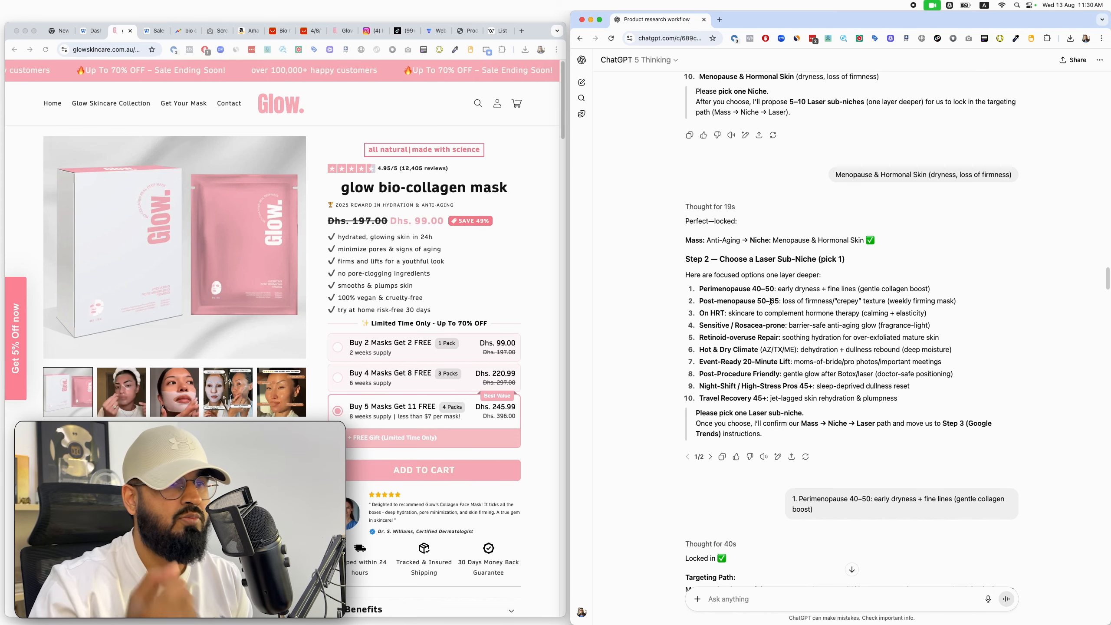
- Read the Perimenopause 40–50 reply and the Mass, Niche and Laser targeting path ChatGPT locked in
{"action": "scroll", "coordinate": [771, 301], "scroll_direction": "down", "scroll_amount": 6}
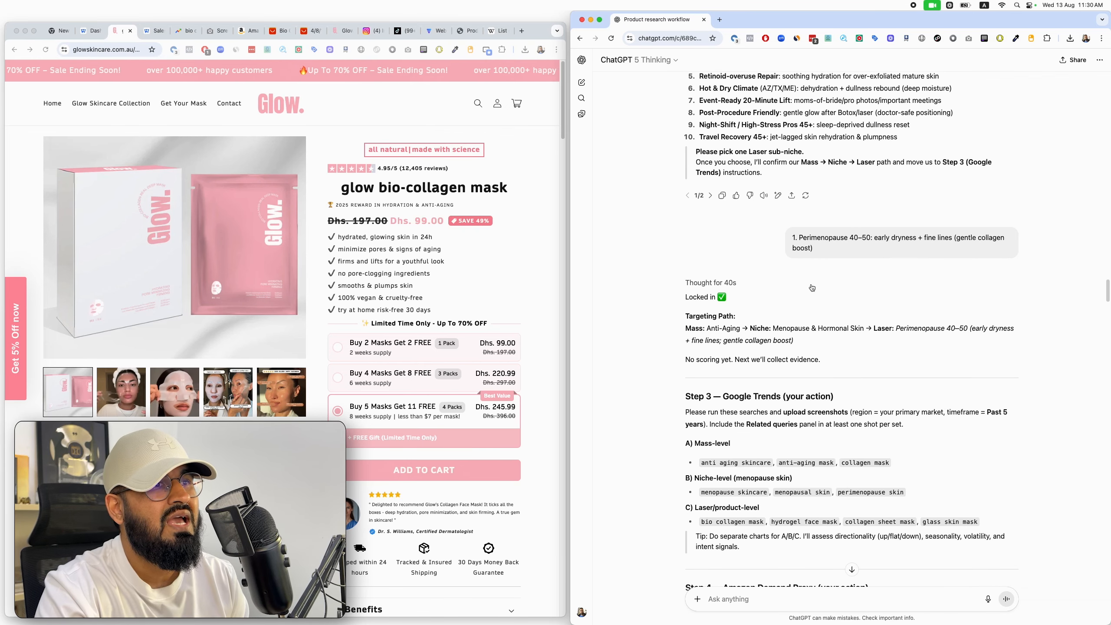
{"action": "left_click_drag", "start_coordinate": [710, 283], "coordinate": [727, 297]}
{"action": "scroll", "coordinate": [736, 307], "scroll_direction": "down", "scroll_amount": 3}
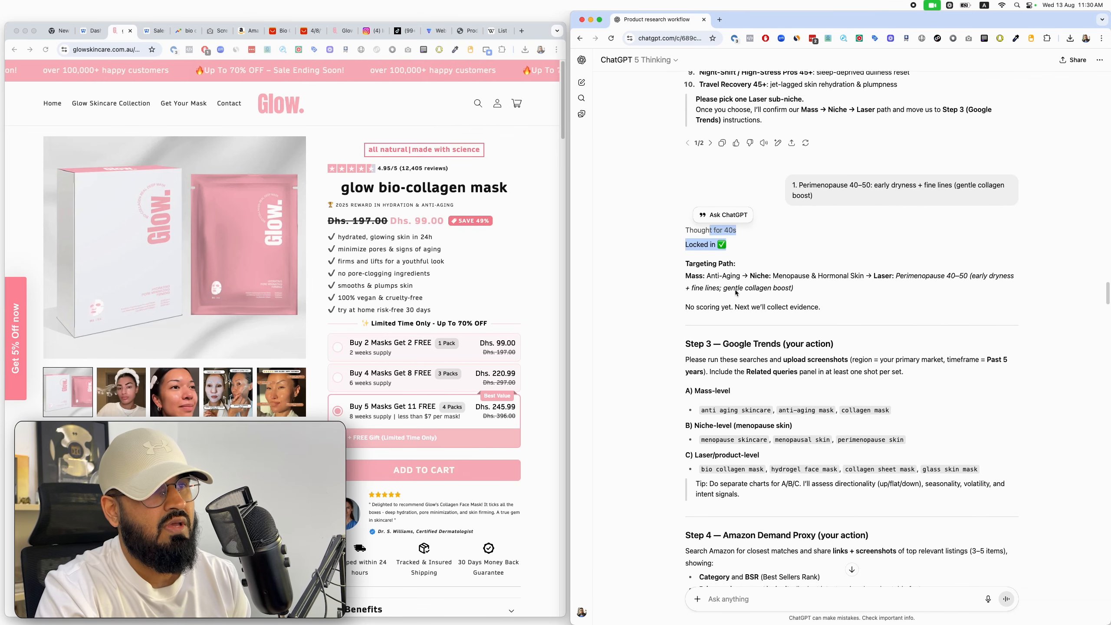
{"action": "scroll", "coordinate": [721, 282], "scroll_direction": "down", "scroll_amount": 1}
{"action": "scroll", "coordinate": [725, 226], "scroll_direction": "up", "scroll_amount": 1}
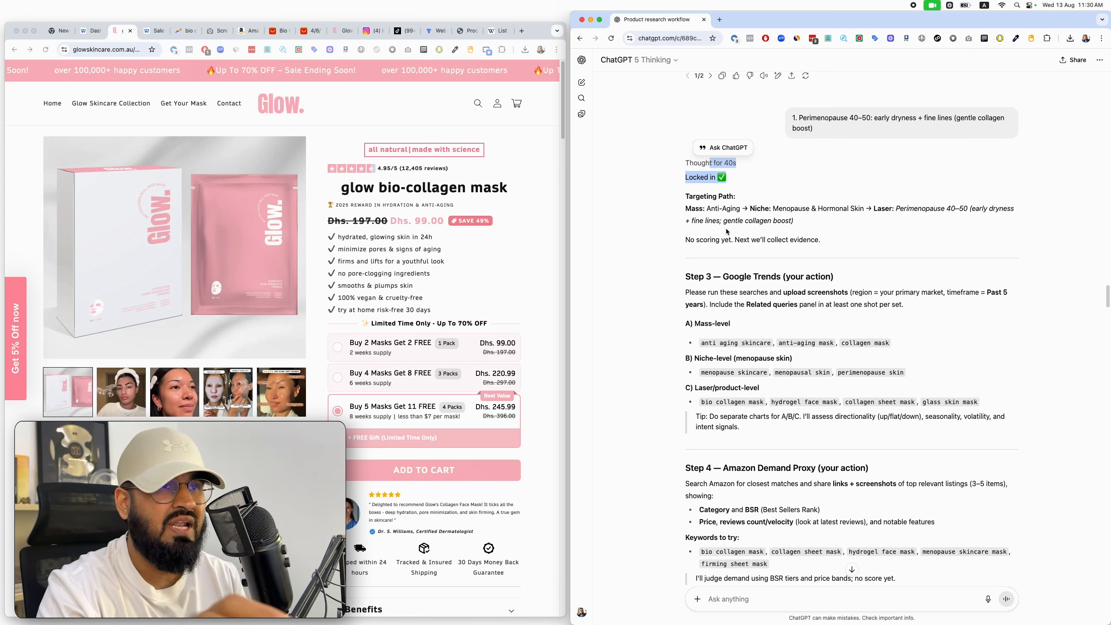
- Skim the remaining research steps from Google Trends through Launch Strategy & Funnel Readiness, returning to the targeting path
{"action": "scroll", "coordinate": [738, 236], "scroll_direction": "down", "scroll_amount": 20}
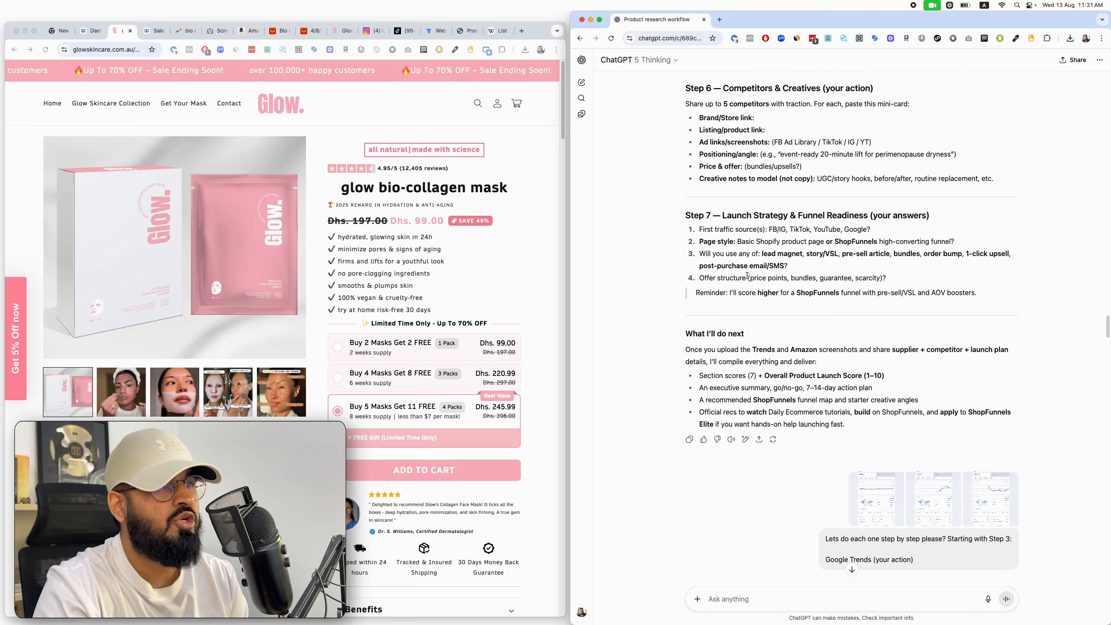
{"action": "scroll", "coordinate": [747, 275], "scroll_direction": "up", "scroll_amount": 8}
{"action": "scroll", "coordinate": [747, 275], "scroll_direction": "up", "scroll_amount": 10}
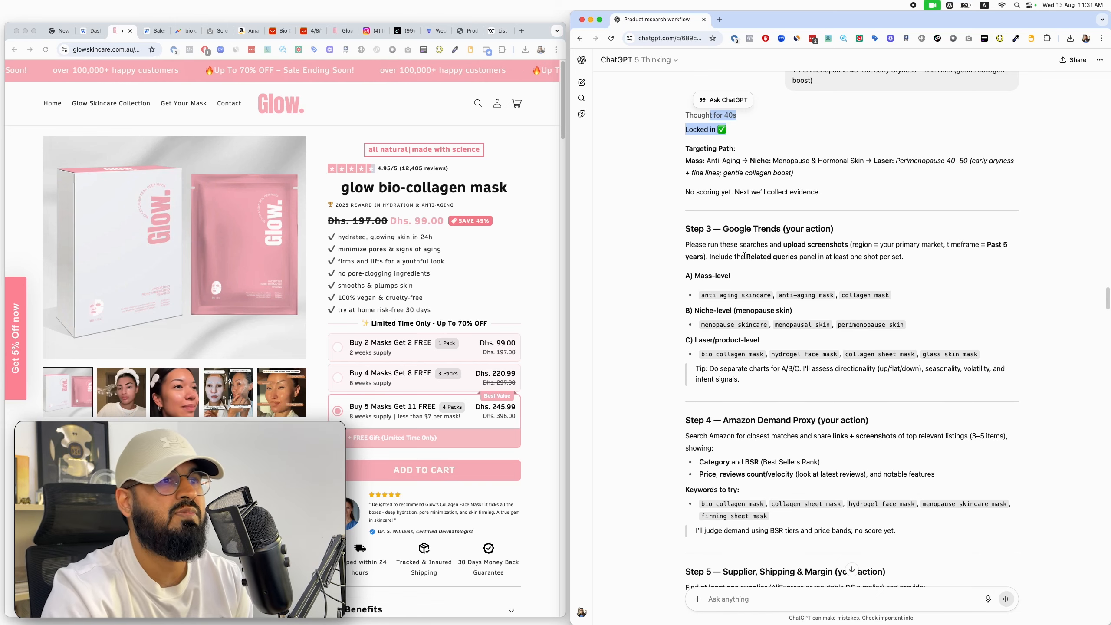
{"action": "scroll", "coordinate": [841, 269], "scroll_direction": "down", "scroll_amount": 8}
{"action": "scroll", "coordinate": [862, 275], "scroll_direction": "up", "scroll_amount": 10}
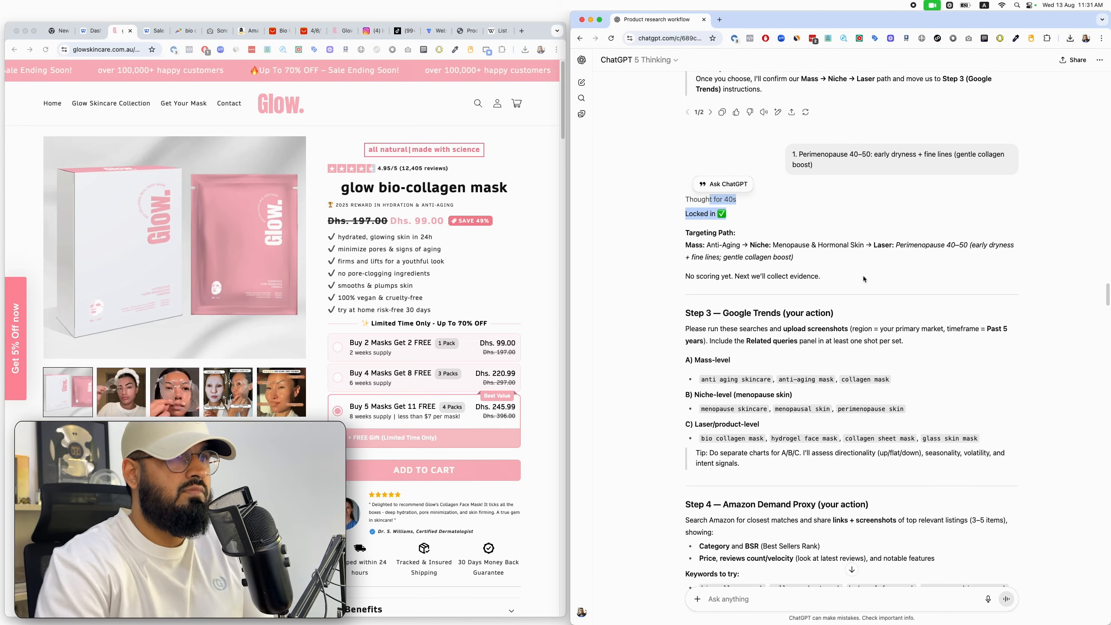
{"action": "scroll", "coordinate": [866, 262], "scroll_direction": "down", "scroll_amount": 1}
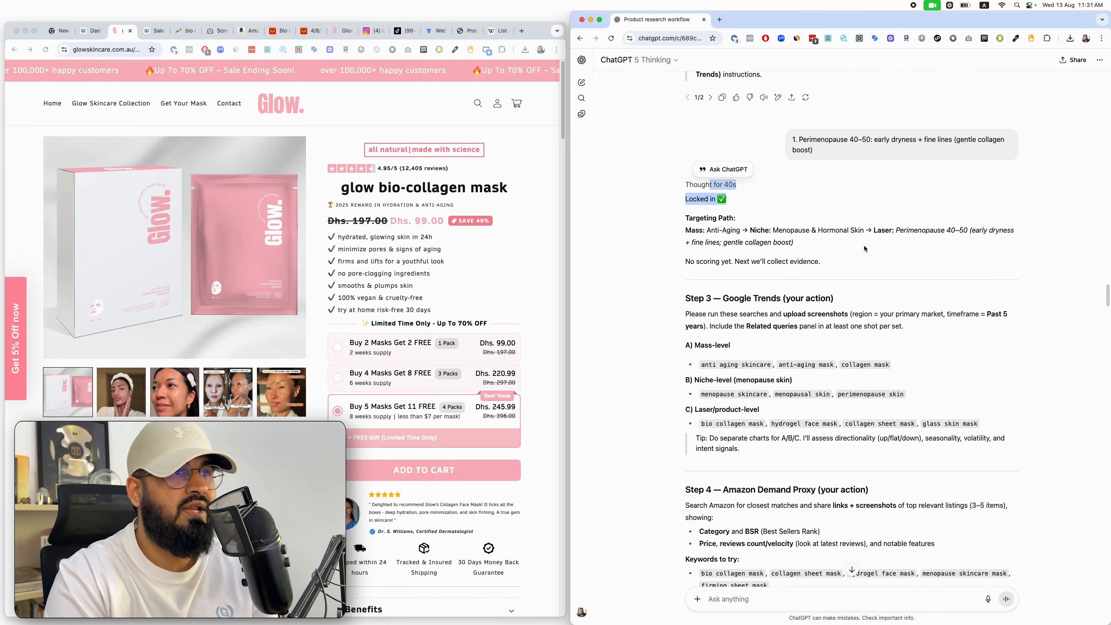
- Highlight the Step 3 Google Trends and Step 4 Amazon Demand Proxy headings while reviewing their instructions
{"action": "scroll", "coordinate": [860, 254], "scroll_direction": "down", "scroll_amount": 2}
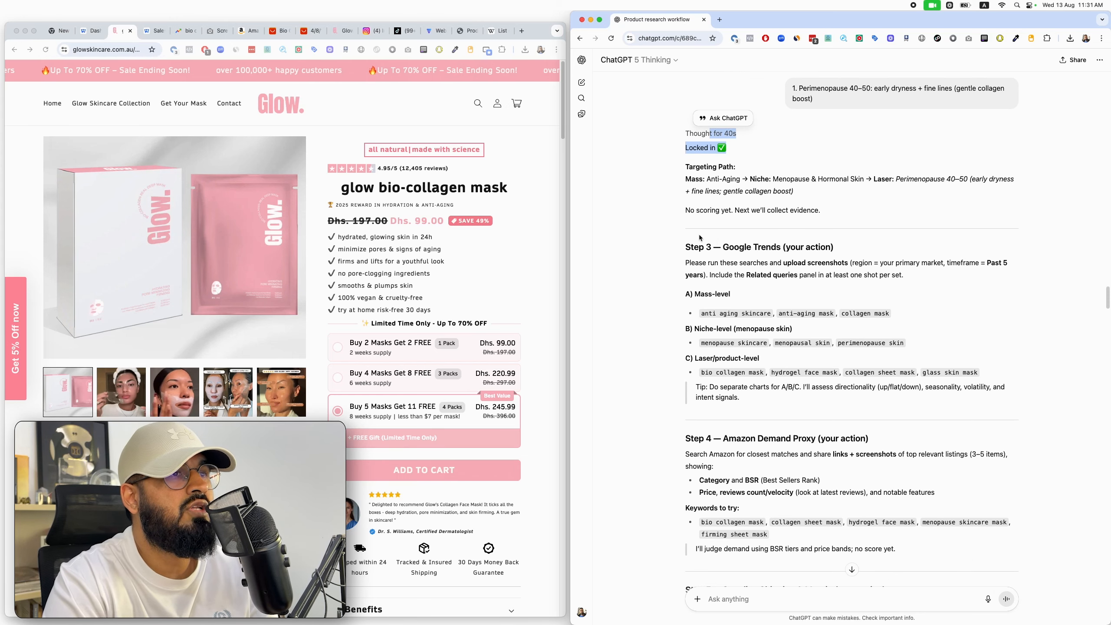
{"action": "left_click_drag", "start_coordinate": [684, 247], "coordinate": [852, 248]}
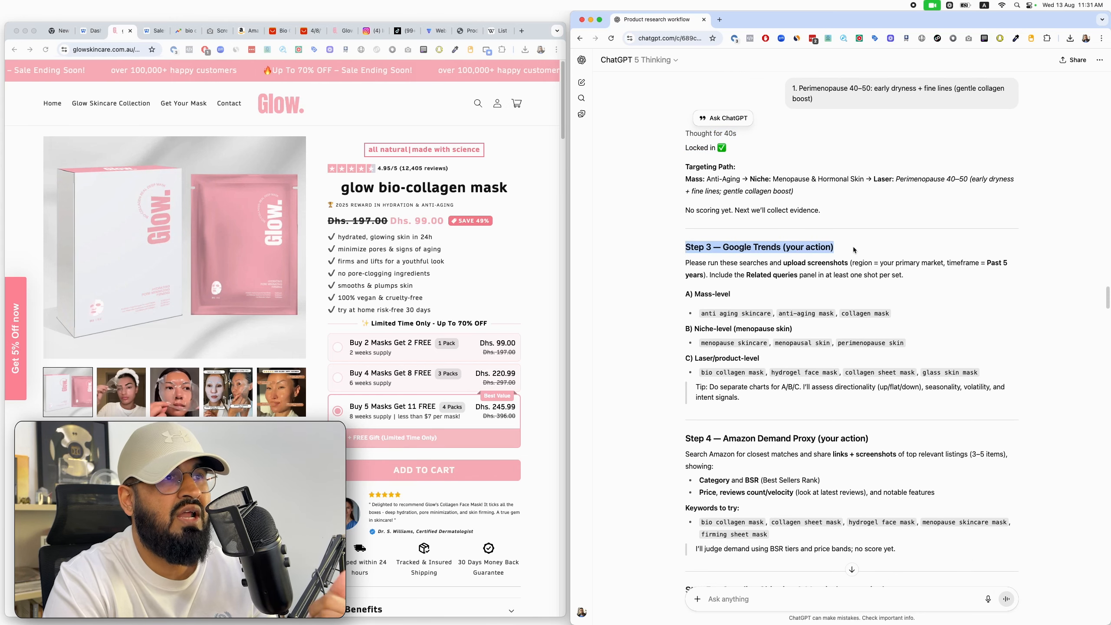
{"action": "scroll", "coordinate": [853, 248], "scroll_direction": "down", "scroll_amount": 5}
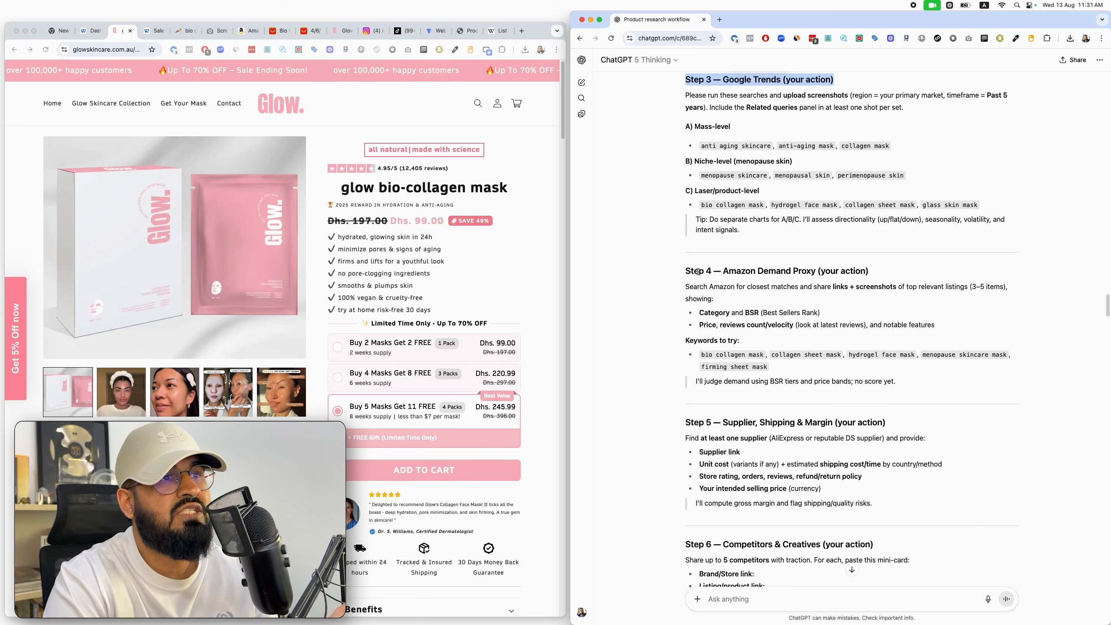
{"action": "left_click_drag", "start_coordinate": [686, 272], "coordinate": [868, 272]}
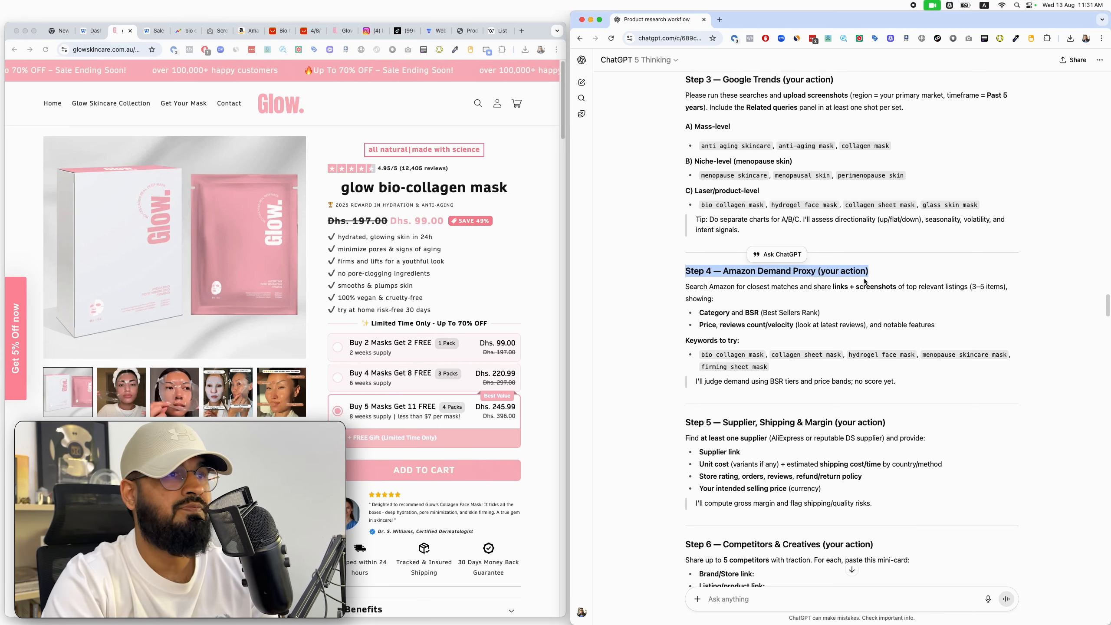
- Review the Step 5 Supplier, Step 6 Competitors & Creatives and Step 7 Launch Strategy instructions, highlighting the Step 5 and 6 headings
{"action": "scroll", "coordinate": [724, 400], "scroll_direction": "down", "scroll_amount": 4}
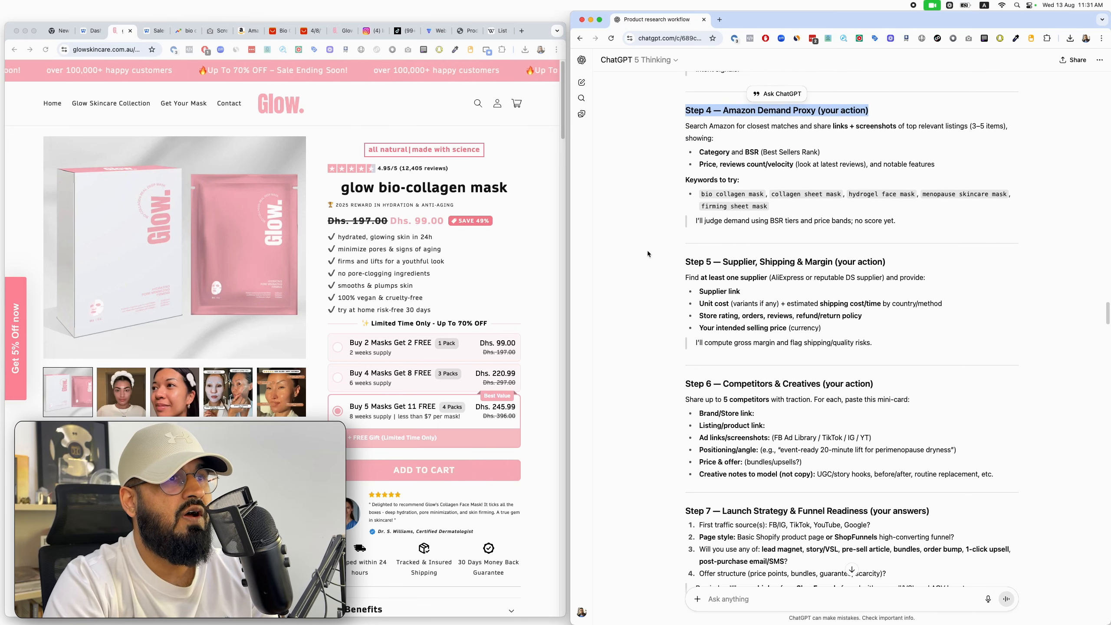
{"action": "left_click_drag", "start_coordinate": [713, 261], "coordinate": [834, 274]}
{"action": "scroll", "coordinate": [712, 283], "scroll_direction": "down", "scroll_amount": 2}
{"action": "left_click", "coordinate": [733, 311]}
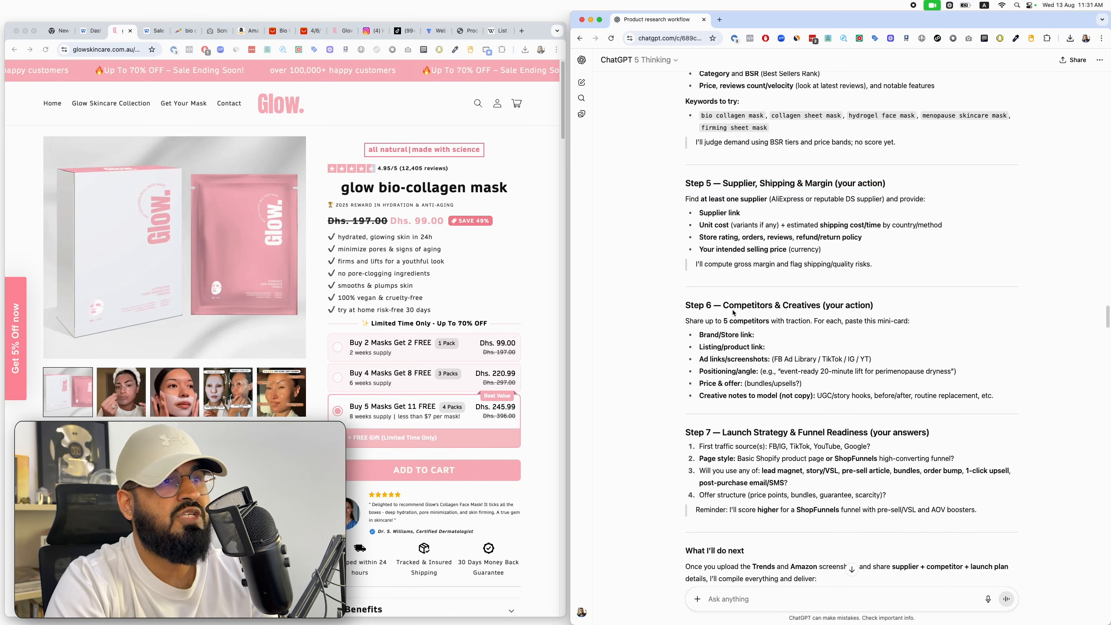
{"action": "left_click_drag", "start_coordinate": [714, 307], "coordinate": [855, 304]}
{"action": "scroll", "coordinate": [895, 302], "scroll_direction": "down", "scroll_amount": 7}
{"action": "scroll", "coordinate": [694, 154], "scroll_direction": "up", "scroll_amount": 2}
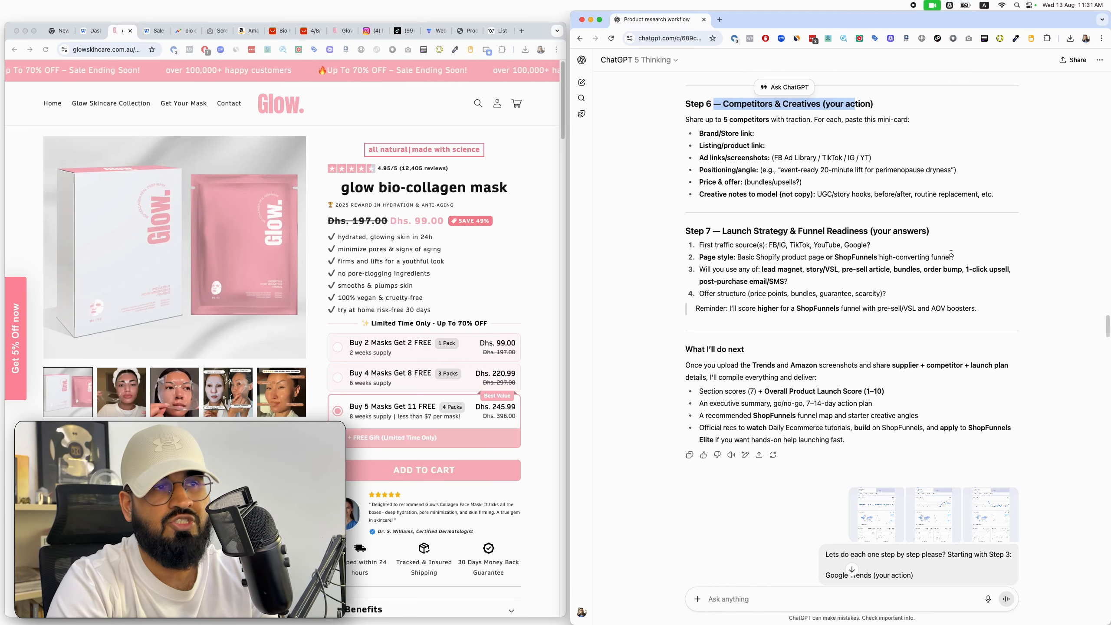
- Find the message asking to go step by step from Step 3 and highlight its Google Trends line
{"action": "scroll", "coordinate": [951, 254], "scroll_direction": "up", "scroll_amount": 15}
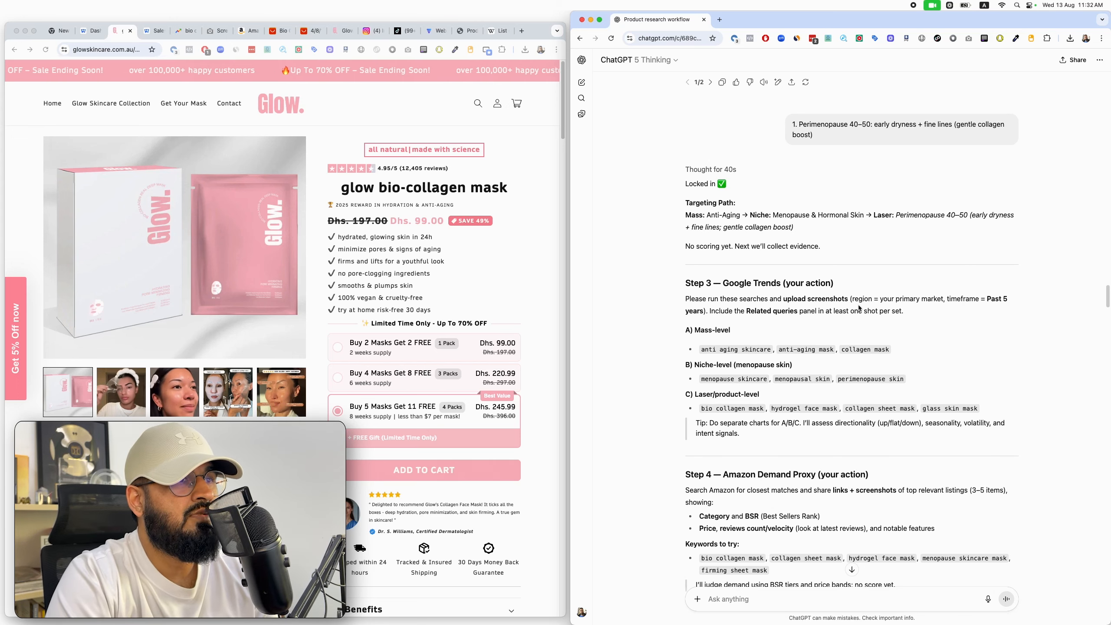
{"action": "scroll", "coordinate": [946, 256], "scroll_direction": "down", "scroll_amount": 20}
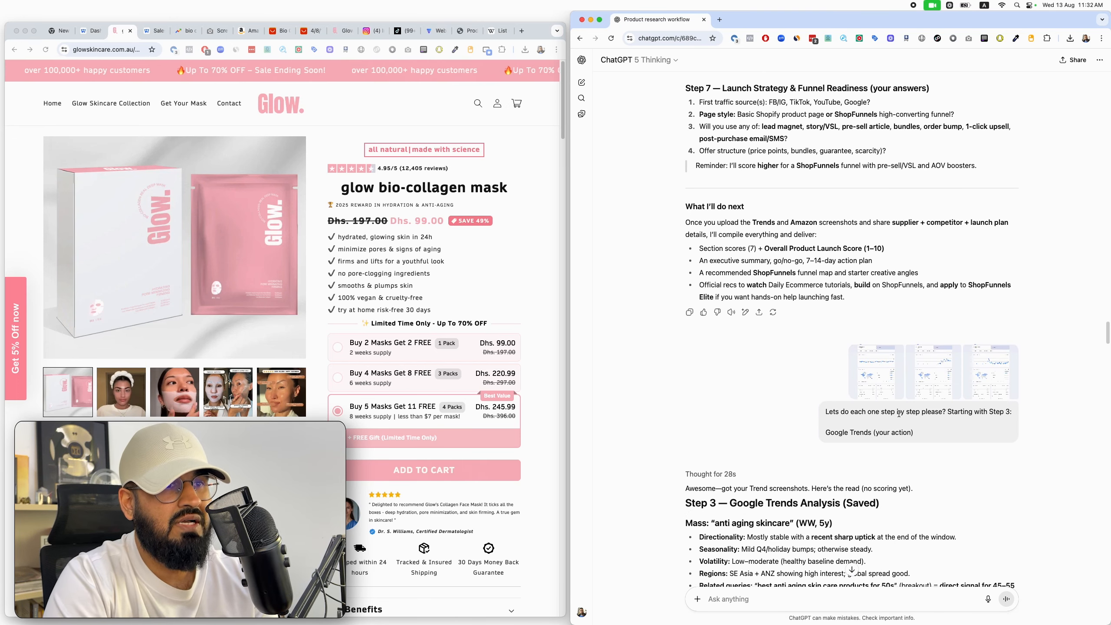
{"action": "left_click_drag", "start_coordinate": [825, 432], "coordinate": [913, 432]}
{"action": "scroll", "coordinate": [981, 402], "scroll_direction": "up", "scroll_amount": 15}
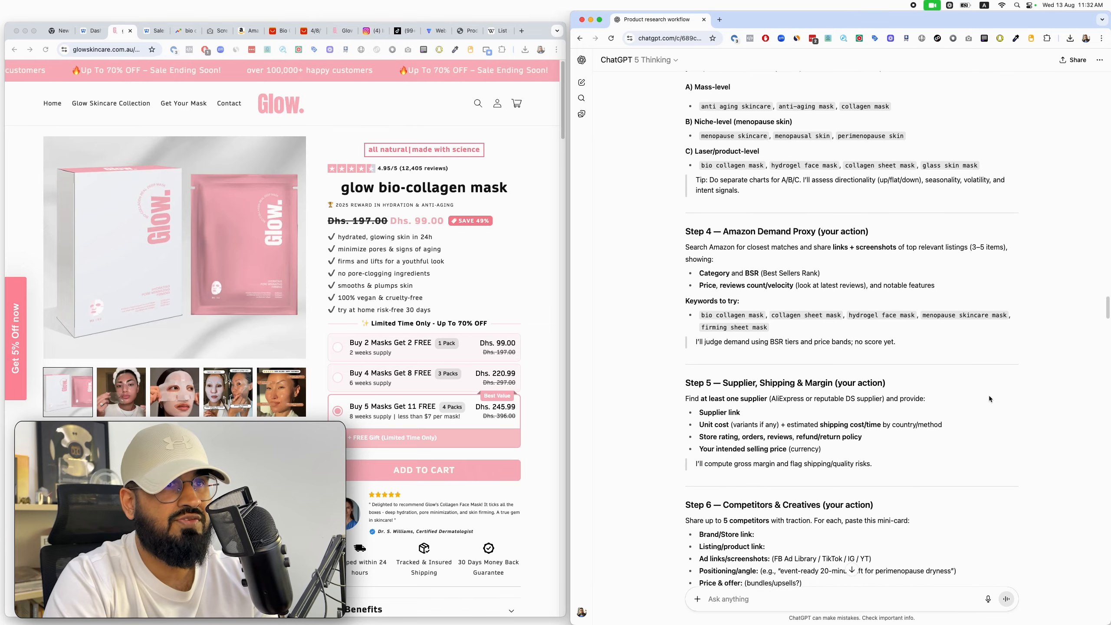
- Review the mass, niche and laser keyword groups under Step 3 Google Trends, highlighting the Mass-level label
{"action": "scroll", "coordinate": [772, 382], "scroll_direction": "down", "scroll_amount": 3}
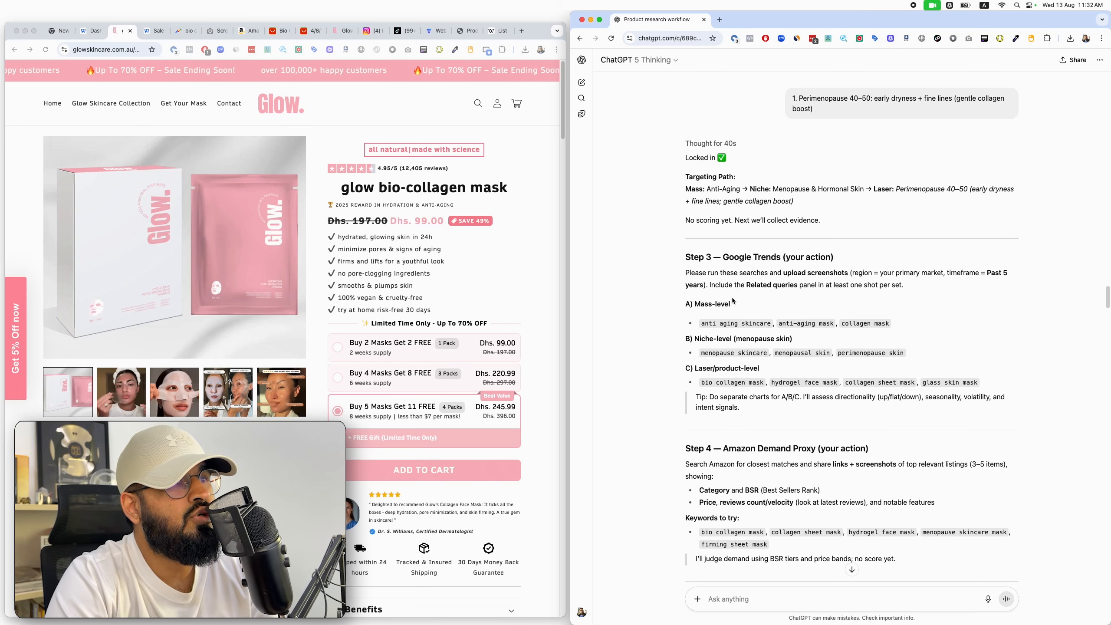
{"action": "left_click_drag", "start_coordinate": [737, 308], "coordinate": [680, 305]}
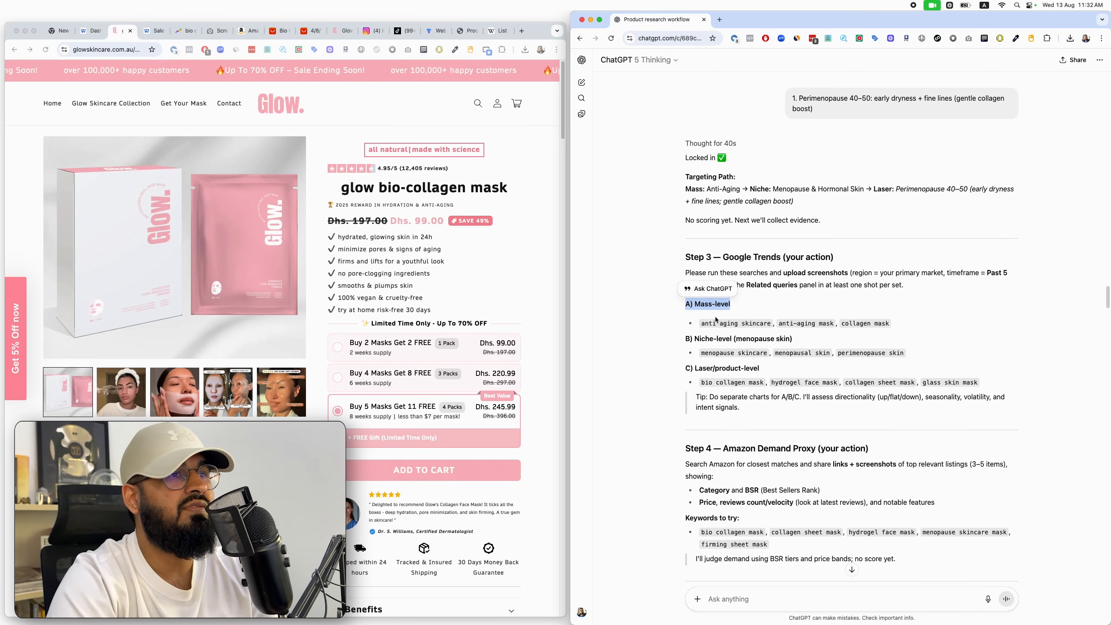
{"action": "left_click", "coordinate": [795, 348]}
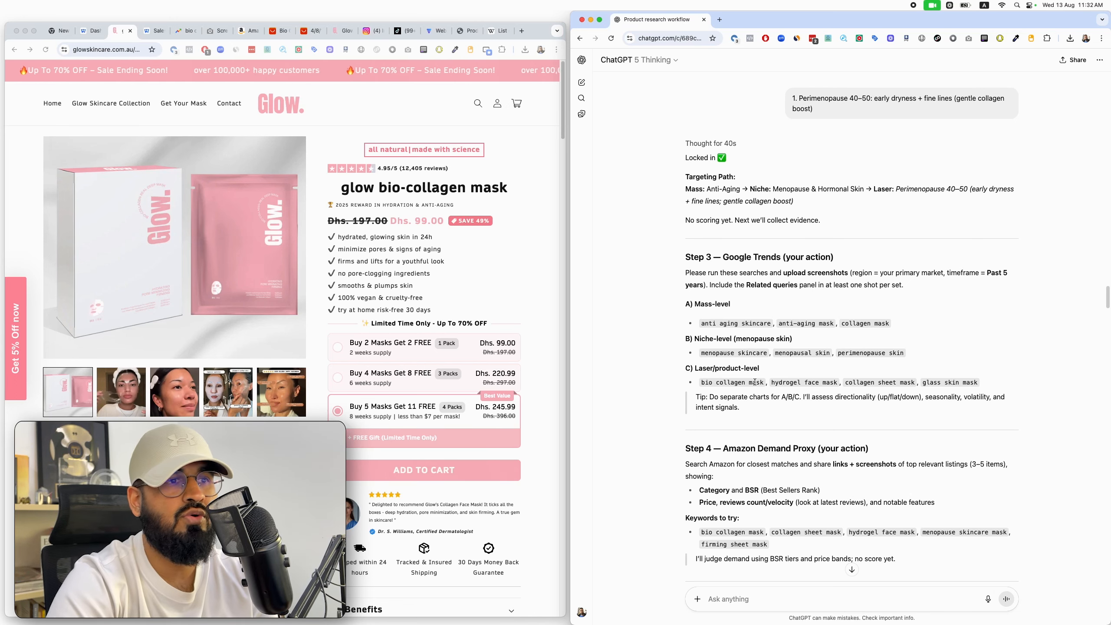
- View the uploaded Google Trends screenshots for anti aging skincare, bio collagen mask and menopause skincare, and return to ChatGPT's trends analysis
{"action": "scroll", "coordinate": [755, 382], "scroll_direction": "down", "scroll_amount": 15}
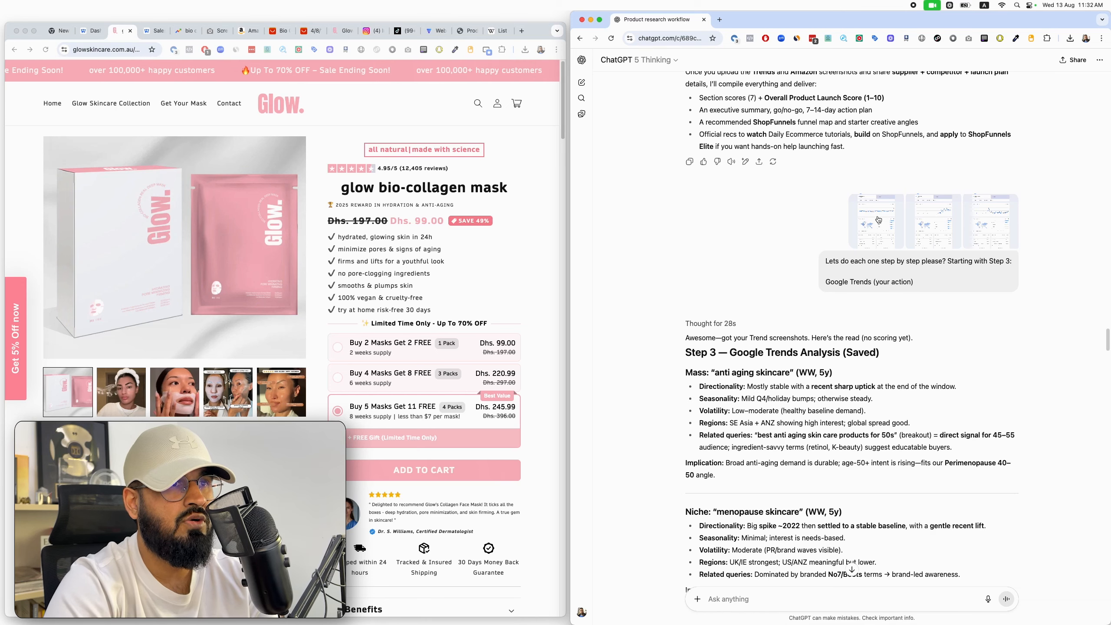
{"action": "left_click", "coordinate": [879, 219]}
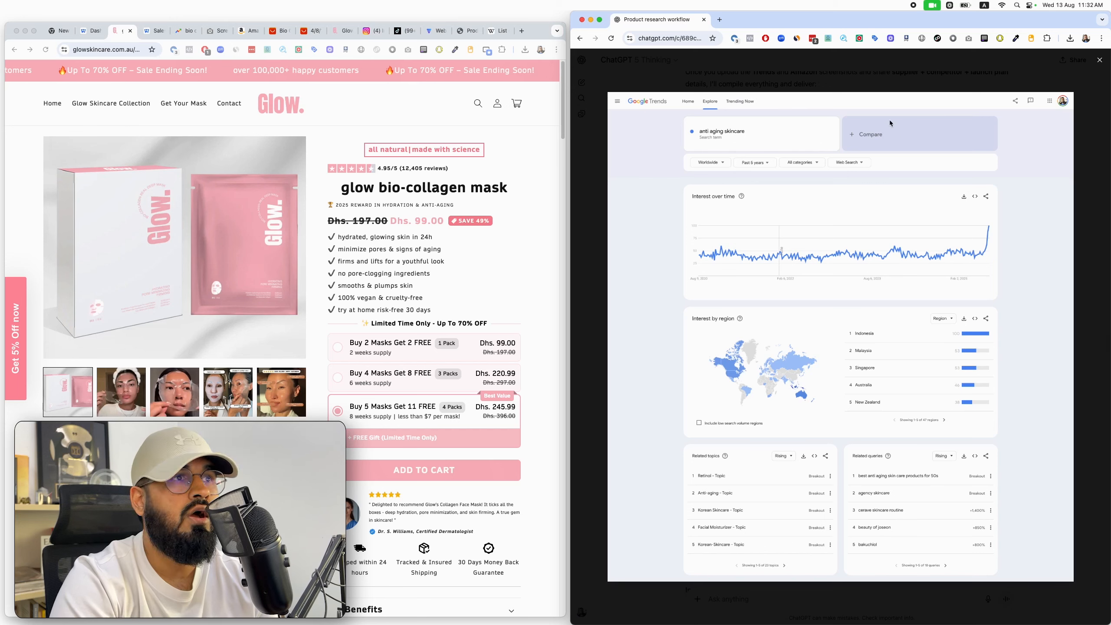
{"action": "key", "text": "Escape"}
{"action": "left_click", "coordinate": [909, 268]}
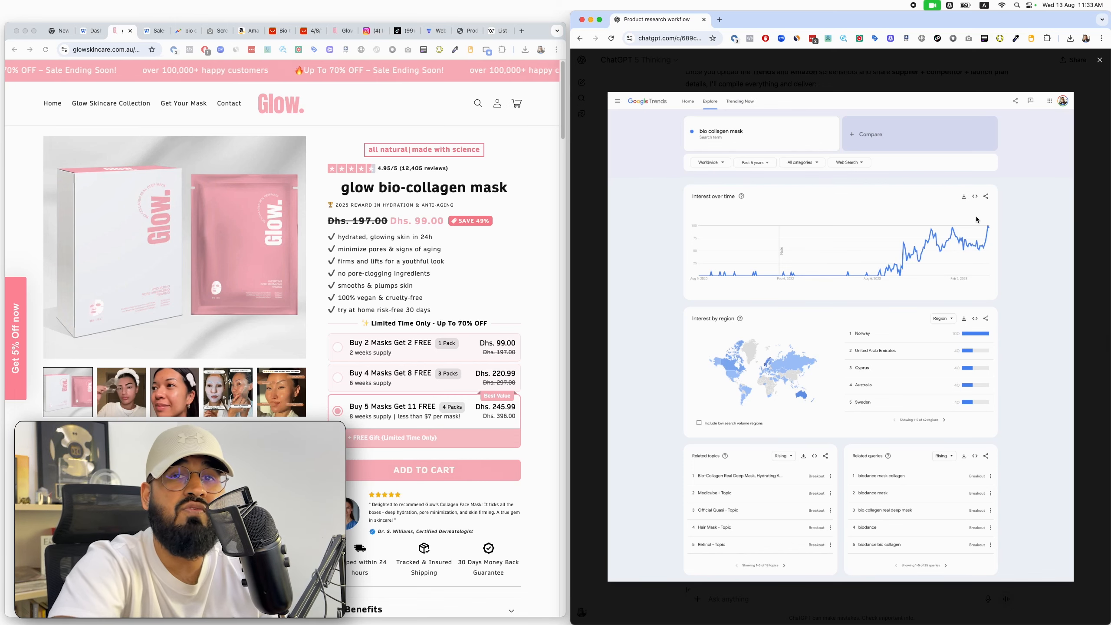
{"action": "left_click", "coordinate": [1101, 197]}
{"action": "left_click", "coordinate": [1011, 233]}
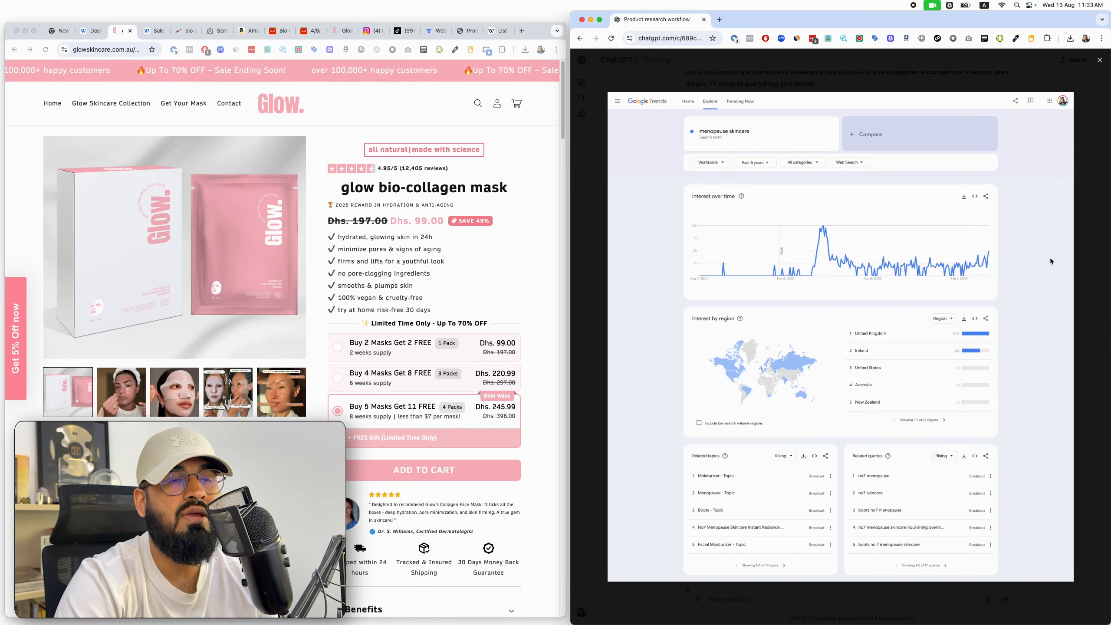
{"action": "left_click", "coordinate": [1099, 60]}
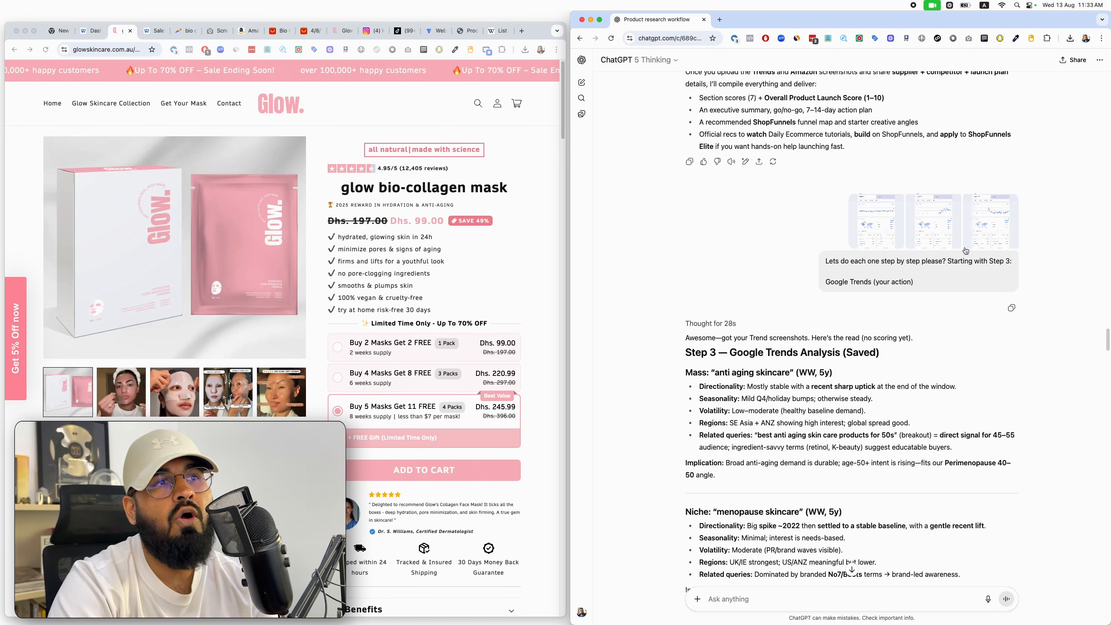
{"action": "scroll", "coordinate": [687, 331], "scroll_direction": "down", "scroll_amount": 1}
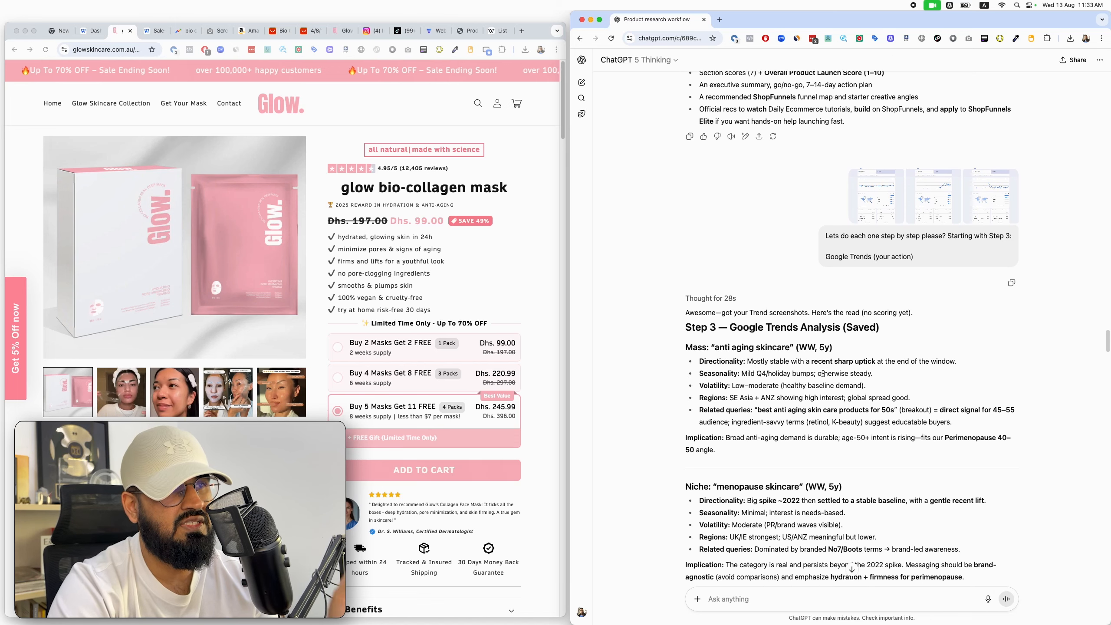
- Review the Step 3 Google Trends analysis for the mass, niche and laser keywords, highlighting its heading
{"action": "left_click_drag", "start_coordinate": [686, 319], "coordinate": [880, 321]}
{"action": "scroll", "coordinate": [745, 266], "scroll_direction": "down", "scroll_amount": 2}
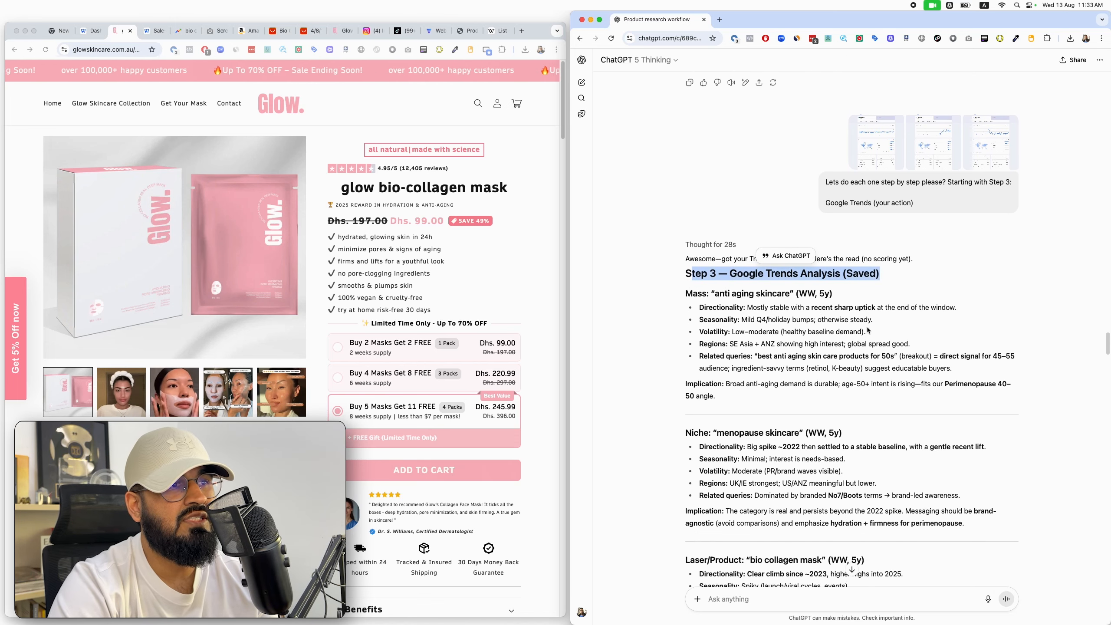
{"action": "scroll", "coordinate": [744, 266], "scroll_direction": "down", "scroll_amount": 3}
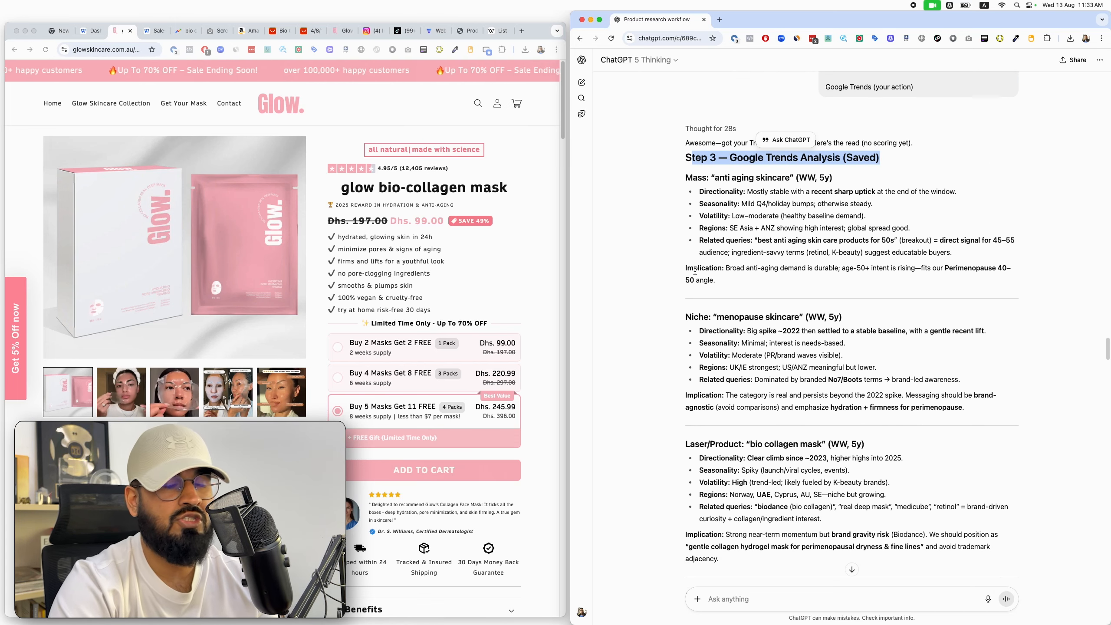
{"action": "scroll", "coordinate": [695, 270], "scroll_direction": "down", "scroll_amount": 5}
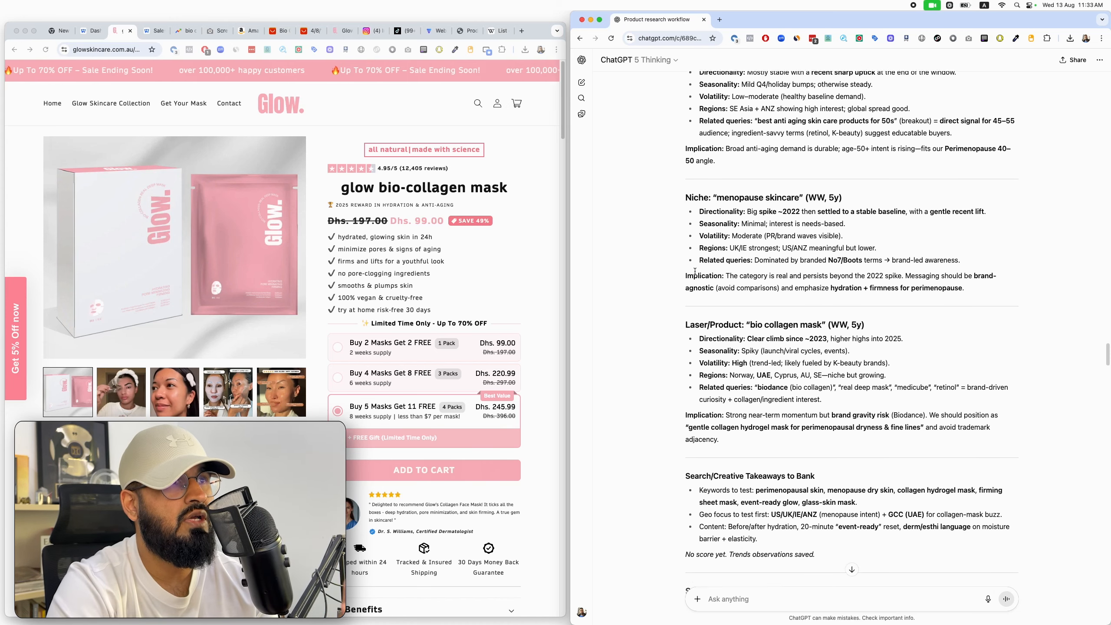
{"action": "scroll", "coordinate": [698, 228], "scroll_direction": "up", "scroll_amount": 5}
{"action": "scroll", "coordinate": [702, 179], "scroll_direction": "down", "scroll_amount": 1}
{"action": "scroll", "coordinate": [702, 179], "scroll_direction": "down", "scroll_amount": 5}
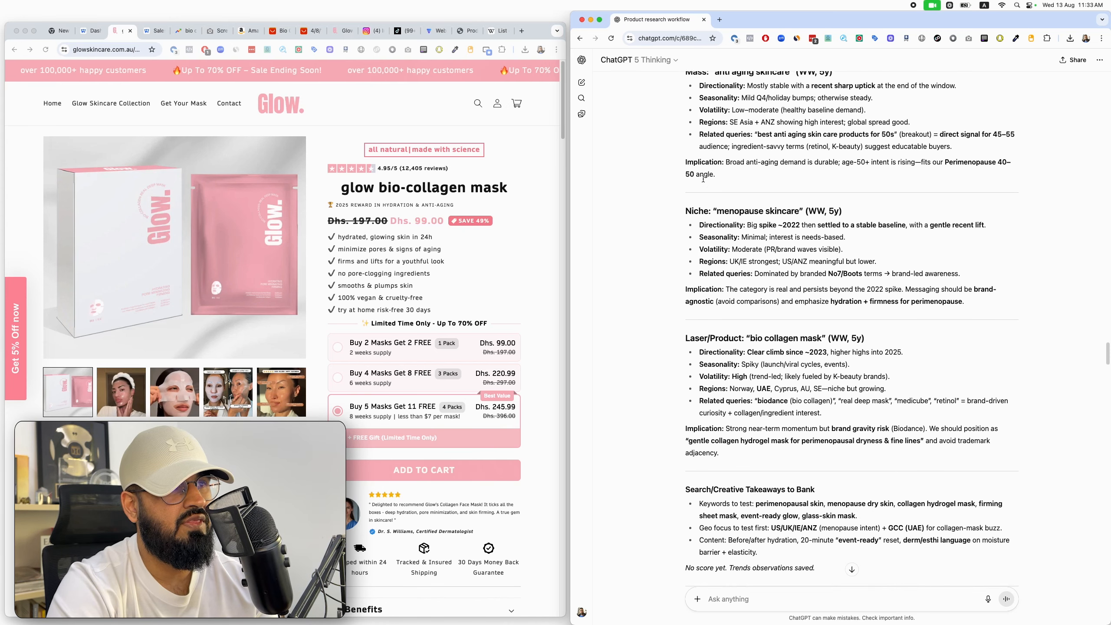
{"action": "scroll", "coordinate": [730, 178], "scroll_direction": "up", "scroll_amount": 3}
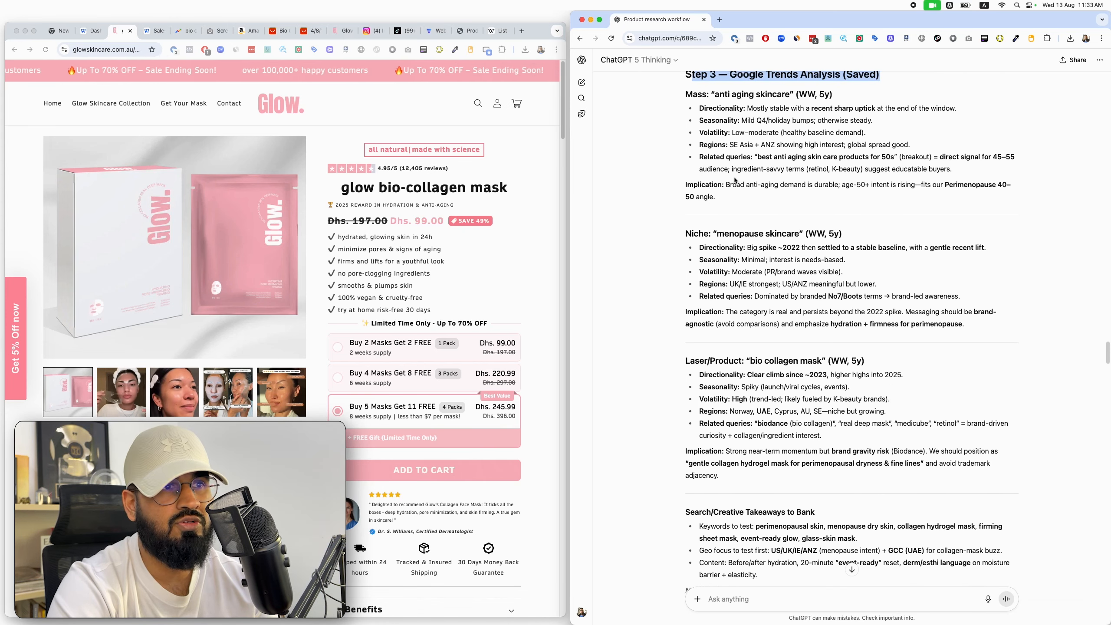
- Find the Step 4 Amazon Demand Proxy request and highlight its heading and the "closest analogs" wording
{"action": "scroll", "coordinate": [730, 178], "scroll_direction": "down", "scroll_amount": 3}
{"action": "scroll", "coordinate": [735, 182], "scroll_direction": "down", "scroll_amount": 5}
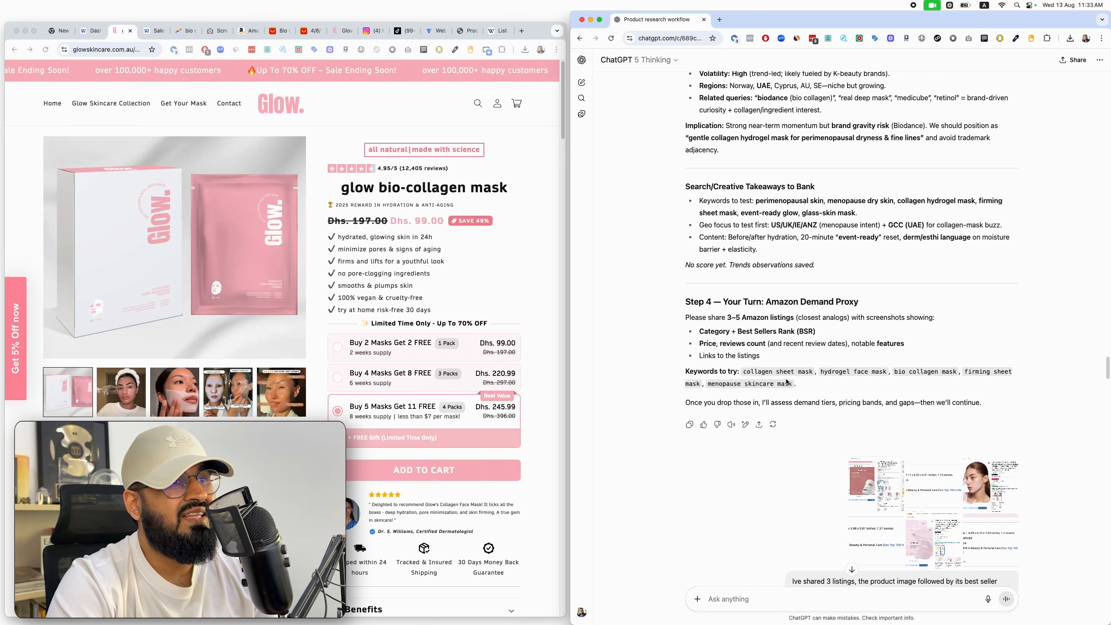
{"action": "left_click_drag", "start_coordinate": [686, 302], "coordinate": [857, 303]}
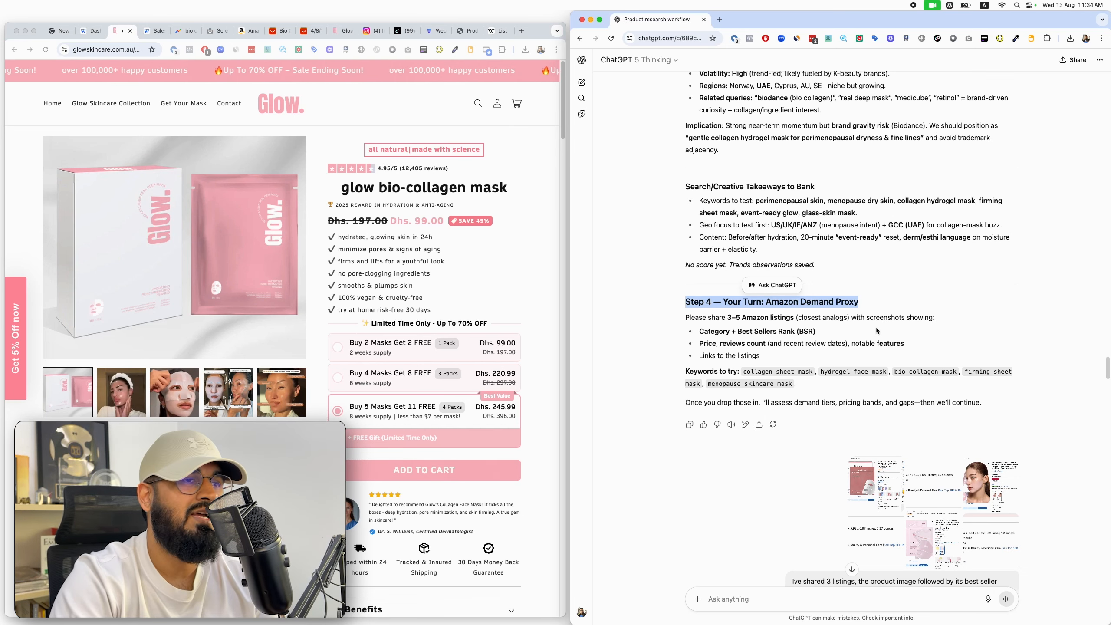
{"action": "left_click", "coordinate": [741, 317]}
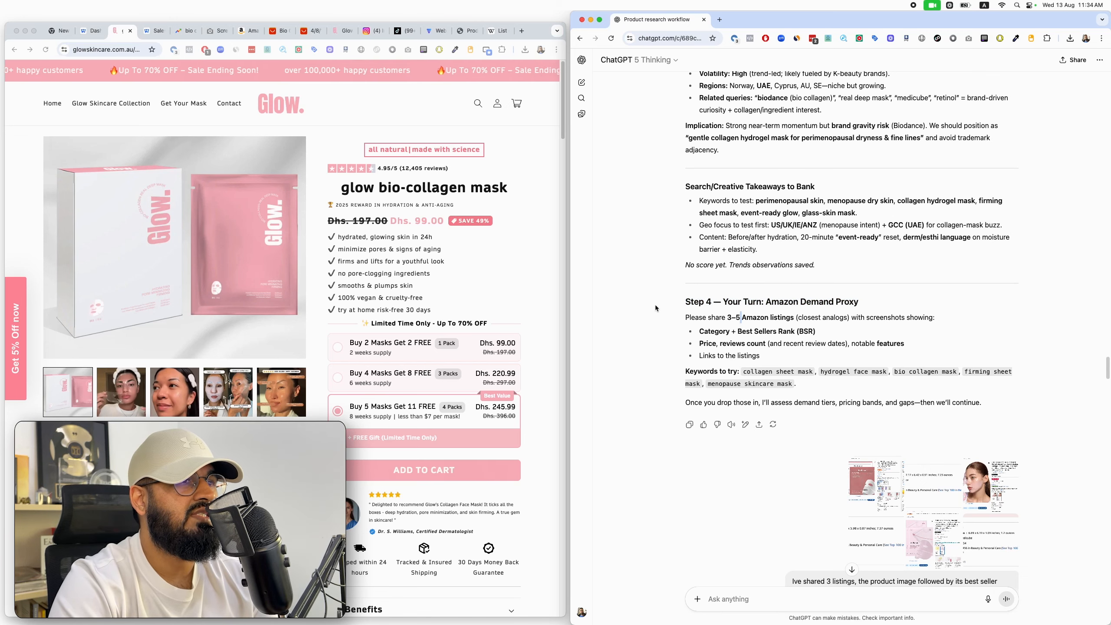
{"action": "left_click_drag", "start_coordinate": [683, 303], "coordinate": [722, 304]}
{"action": "left_click_drag", "start_coordinate": [794, 318], "coordinate": [834, 318]}
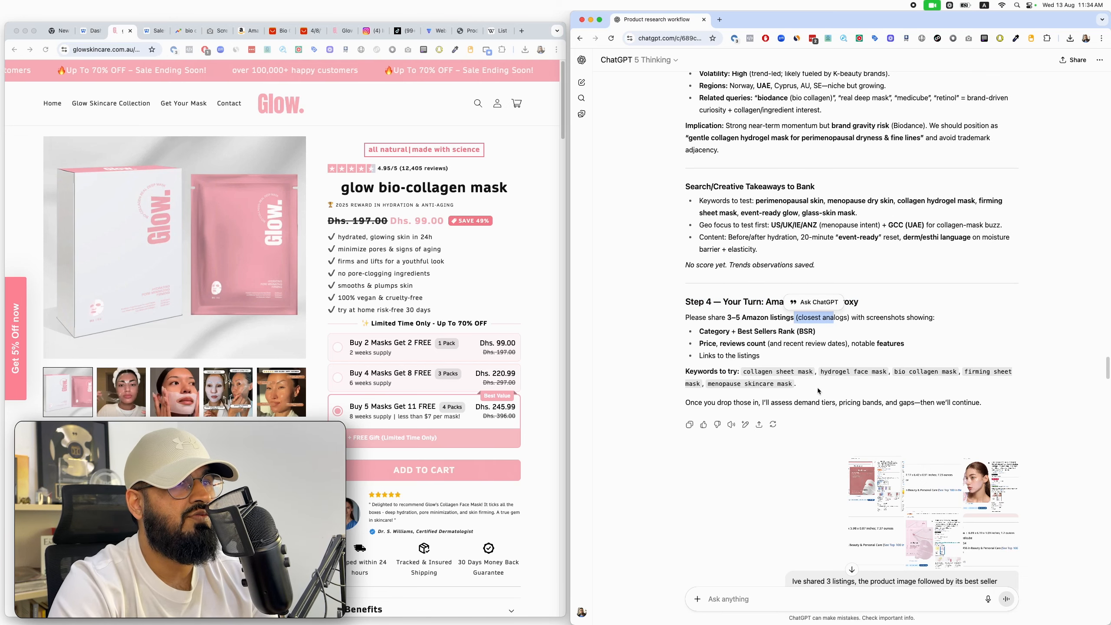
- Switch to the Amazon listing for the medicube collagen jelly gel mask and compare its main product section with ChatGPT's Step 4 request
{"action": "left_click", "coordinate": [247, 31]}
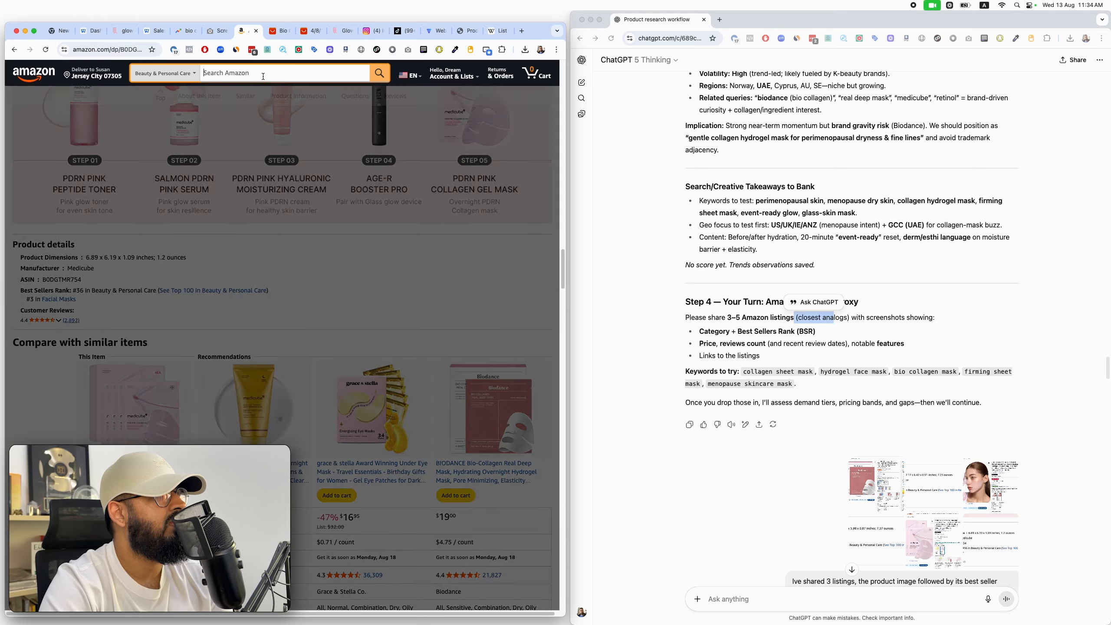
{"action": "scroll", "coordinate": [351, 223], "scroll_direction": "up", "scroll_amount": 9}
{"action": "scroll", "coordinate": [350, 224], "scroll_direction": "up", "scroll_amount": 15}
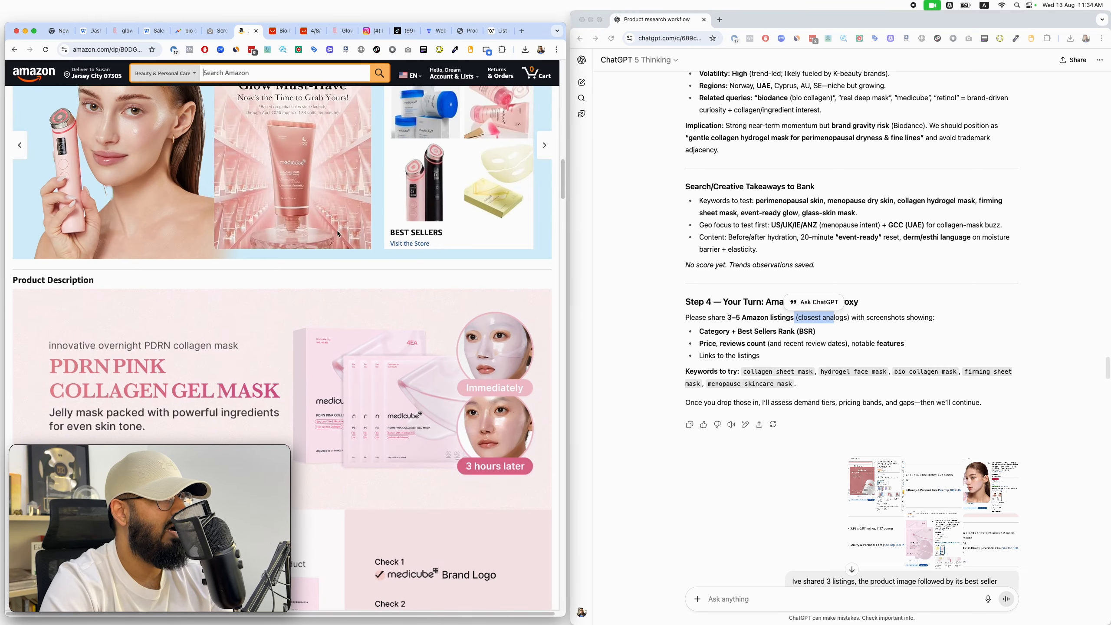
{"action": "scroll", "coordinate": [366, 216], "scroll_direction": "up", "scroll_amount": 6}
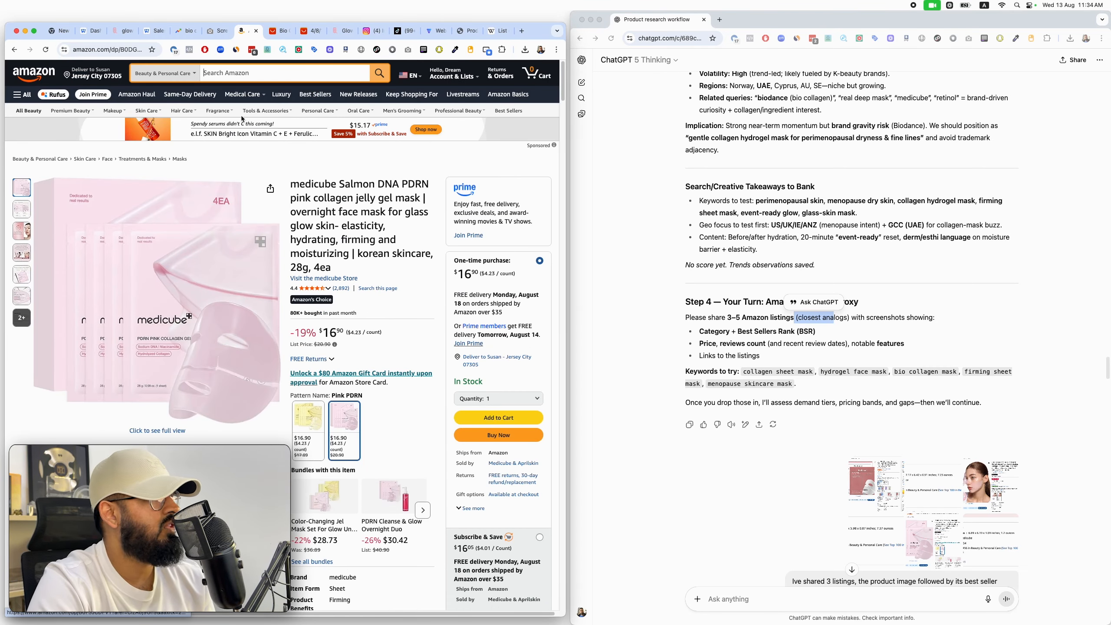
{"action": "scroll", "coordinate": [845, 280], "scroll_direction": "down", "scroll_amount": 4}
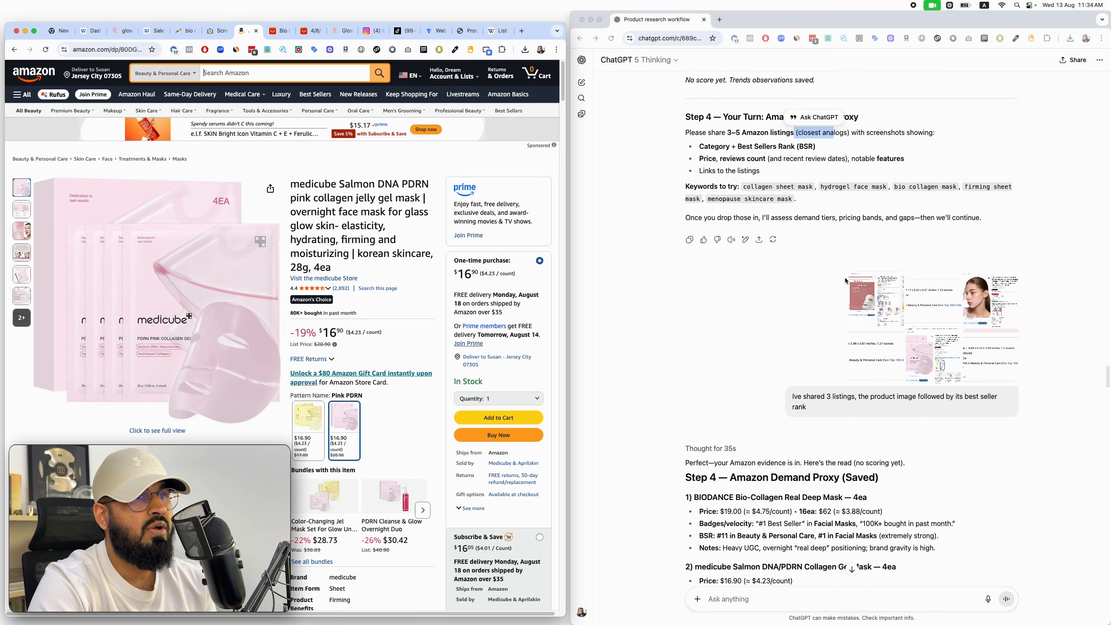
{"action": "scroll", "coordinate": [788, 232], "scroll_direction": "up", "scroll_amount": 1}
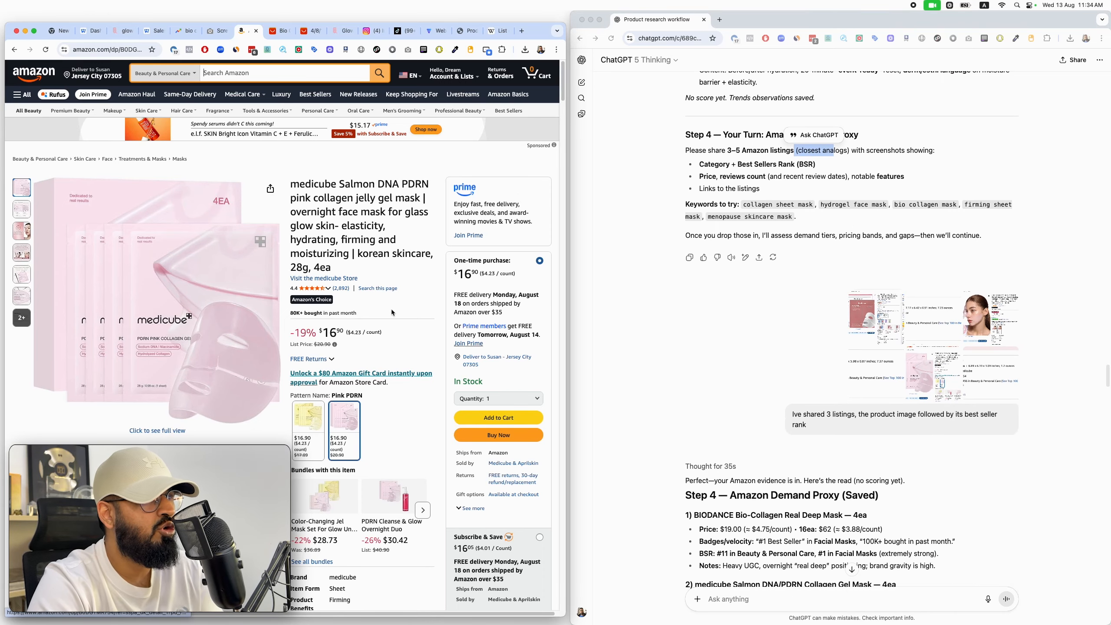
- Find the medicube mask's product details, enlarge them to highlight the Beauty & Personal Care best sellers rank, and restore the normal page zoom
{"action": "scroll", "coordinate": [394, 313], "scroll_direction": "down", "scroll_amount": 15}
{"action": "scroll", "coordinate": [393, 314], "scroll_direction": "down", "scroll_amount": 15}
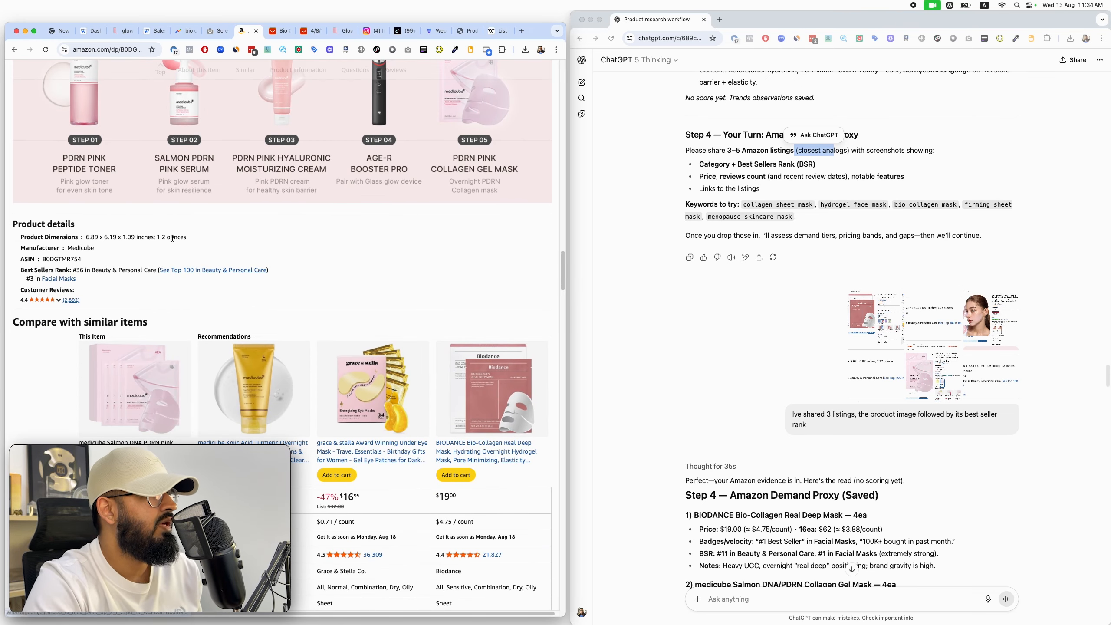
{"action": "scroll", "coordinate": [238, 292], "scroll_direction": "up", "scroll_amount": 5}
{"action": "scroll", "coordinate": [238, 292], "scroll_direction": "left", "scroll_amount": 10}
{"action": "left_click_drag", "start_coordinate": [206, 219], "coordinate": [455, 219]}
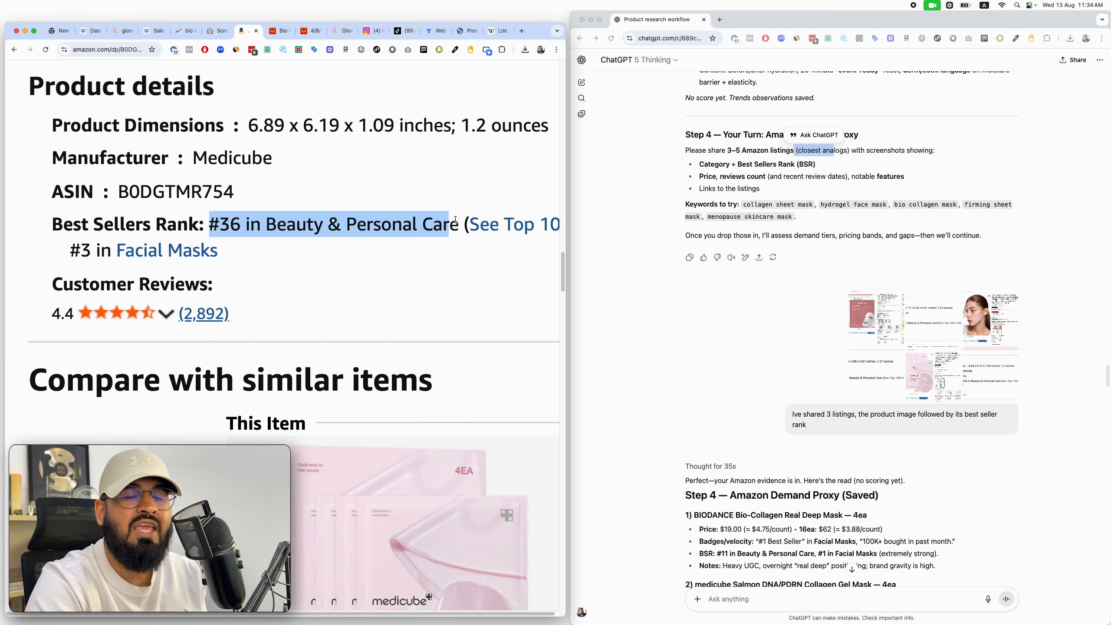
{"action": "scroll", "coordinate": [456, 221], "scroll_direction": "down", "scroll_amount": 5}
{"action": "scroll", "coordinate": [455, 222], "scroll_direction": "up", "scroll_amount": 4}
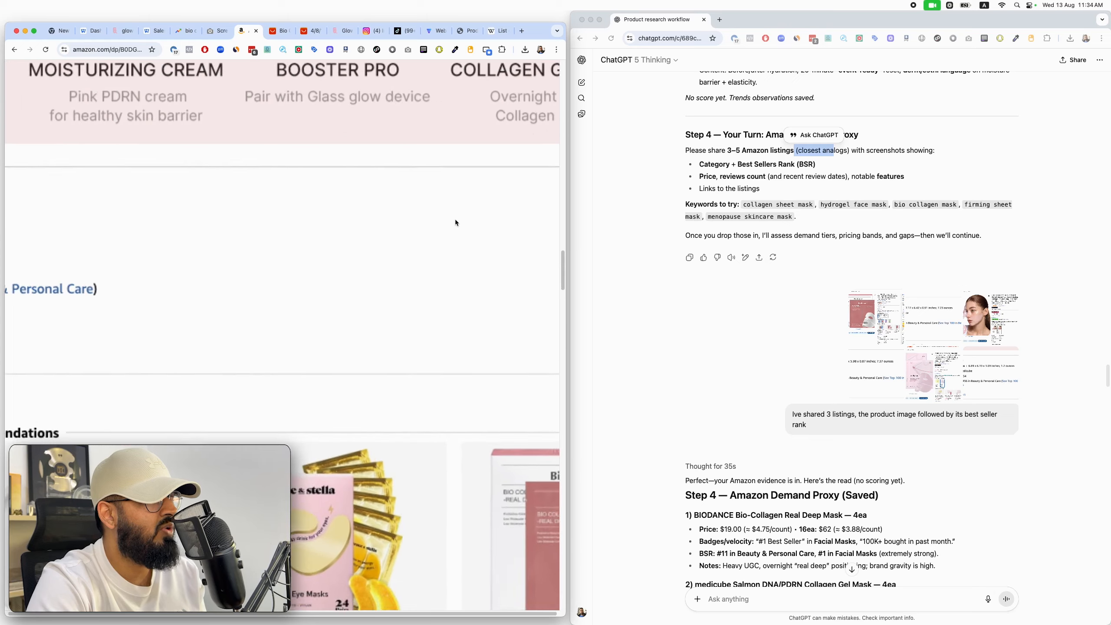
{"action": "scroll", "coordinate": [455, 222], "scroll_direction": "left", "scroll_amount": 10}
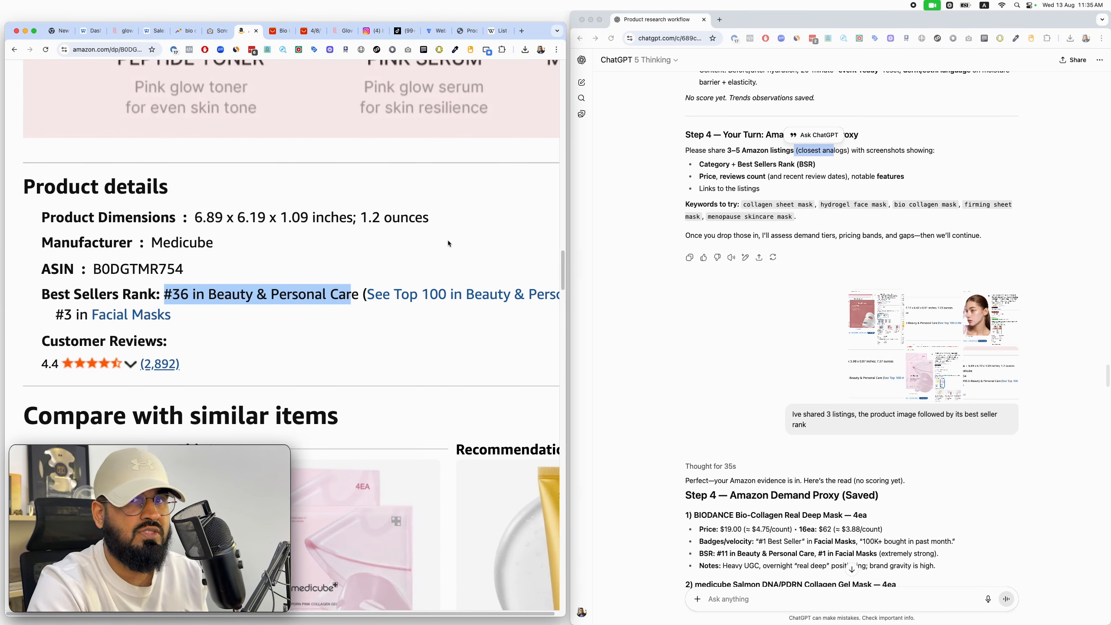
{"action": "left_click", "coordinate": [188, 289]}
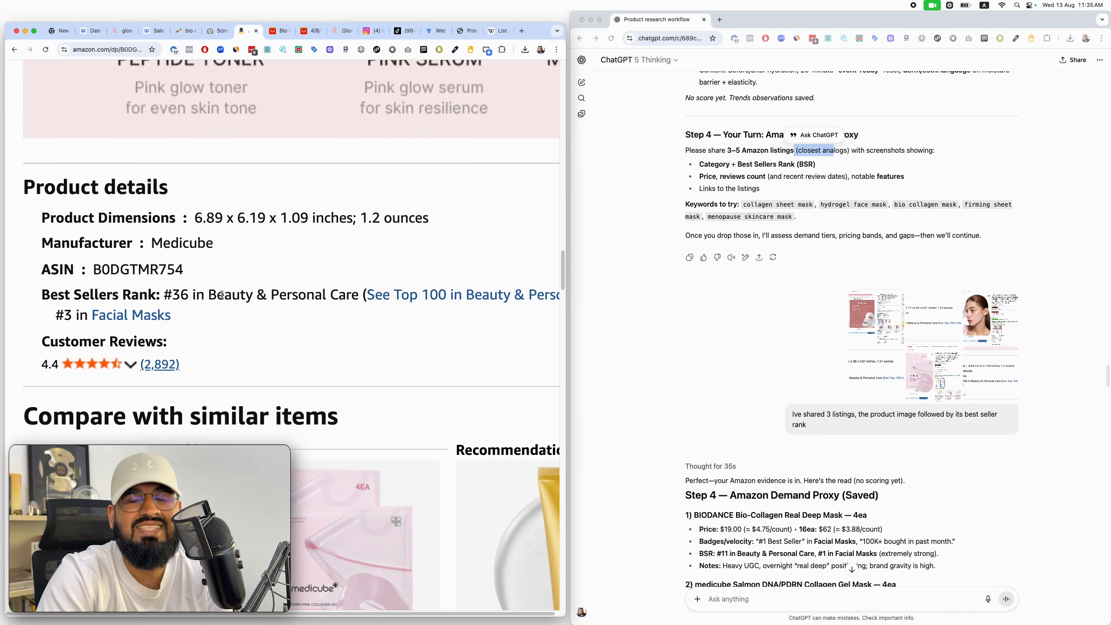
{"action": "key", "text": "super+0"}
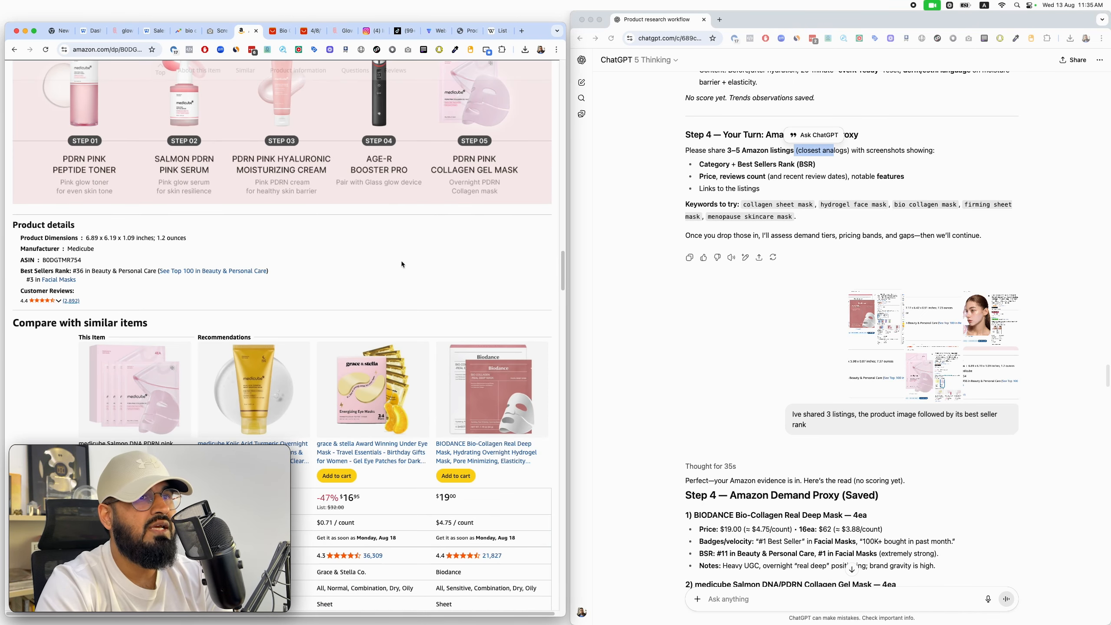
- View the uploaded Biodance and Round Lab screenshots in ChatGPT, and look through the related products on the medicube Amazon listing
{"action": "left_click", "coordinate": [757, 153]}
{"action": "left_click", "coordinate": [855, 314]}
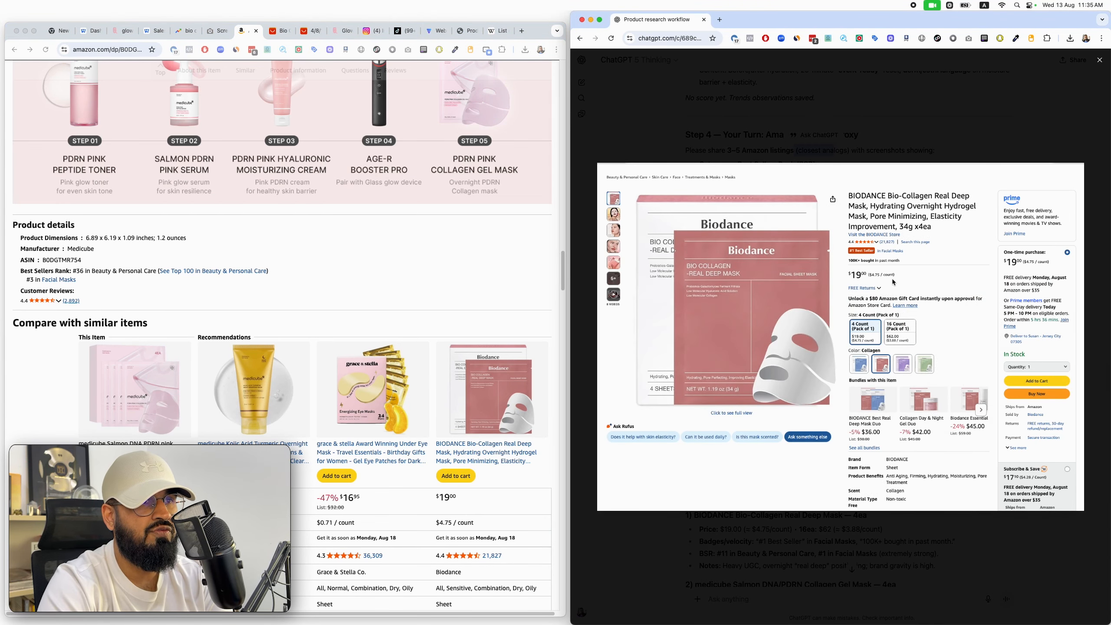
{"action": "left_click", "coordinate": [888, 115]}
{"action": "left_click", "coordinate": [927, 319]}
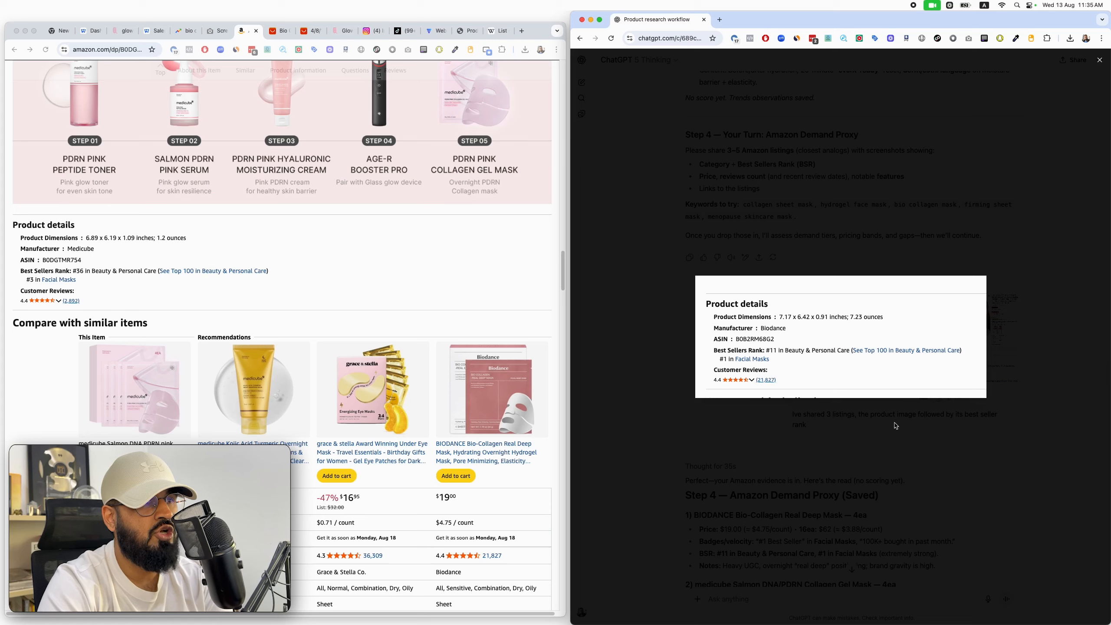
{"action": "left_click", "coordinate": [963, 202]}
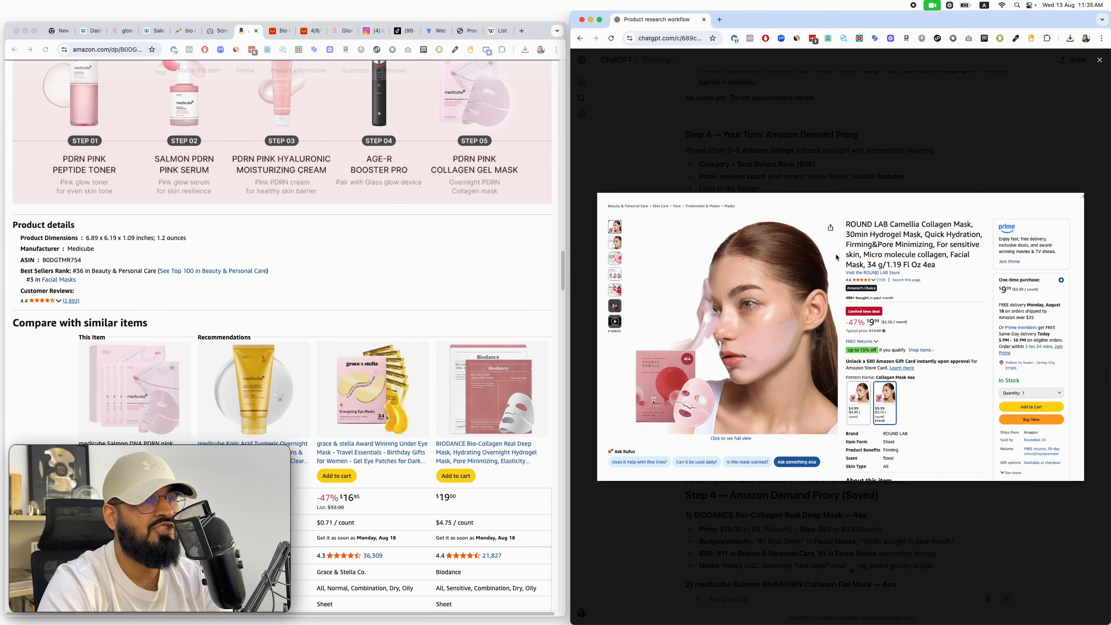
{"action": "left_click", "coordinate": [857, 155]}
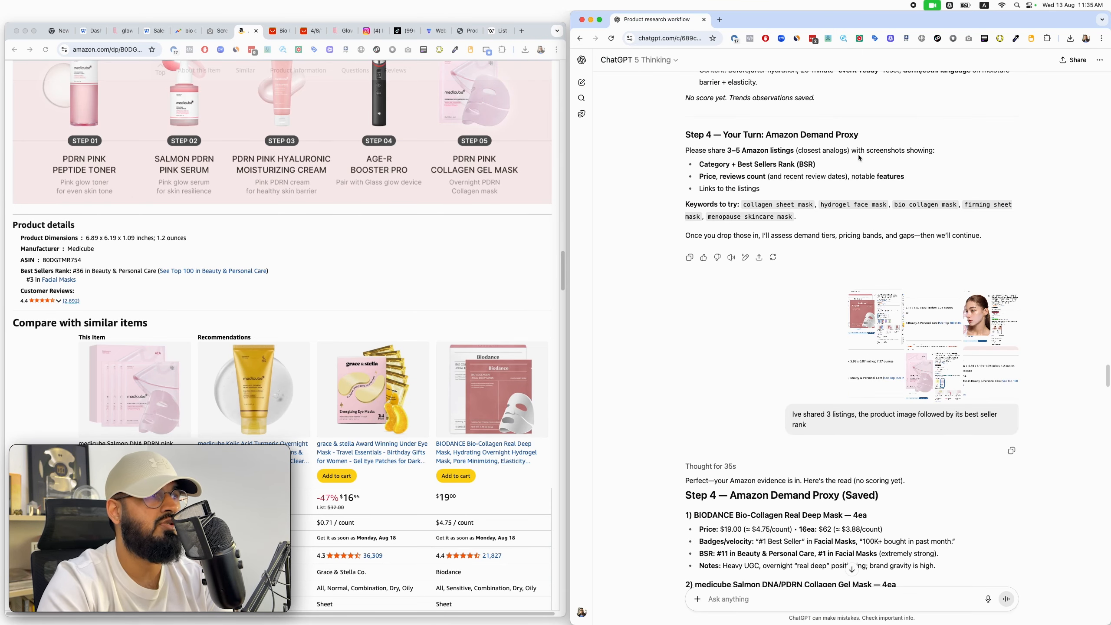
{"action": "scroll", "coordinate": [332, 407], "scroll_direction": "up", "scroll_amount": 20}
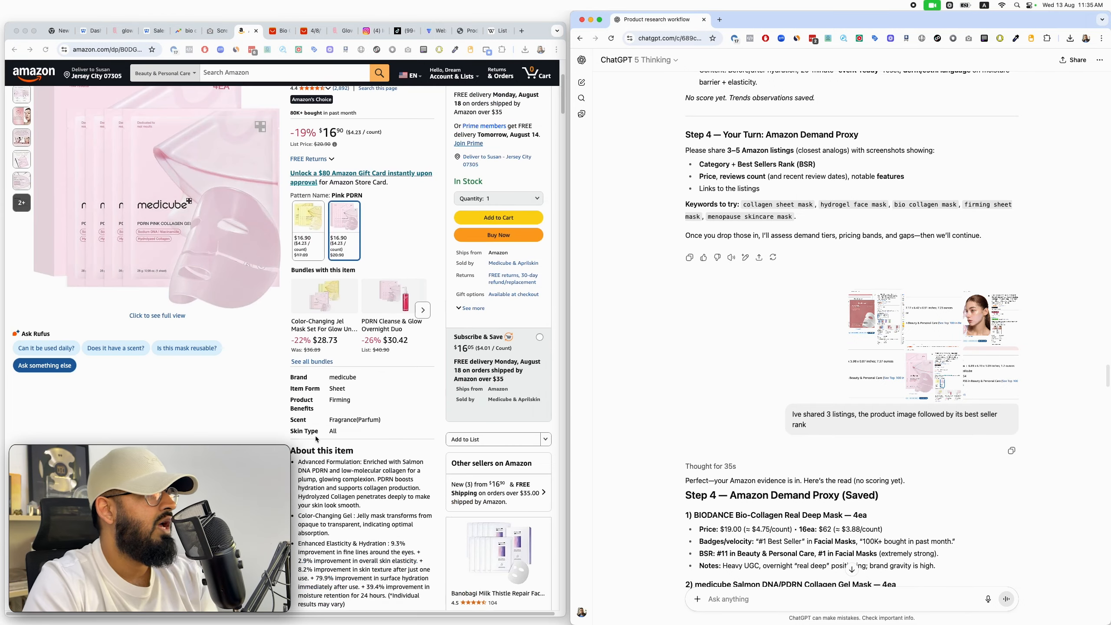
{"action": "scroll", "coordinate": [308, 427], "scroll_direction": "down", "scroll_amount": 5}
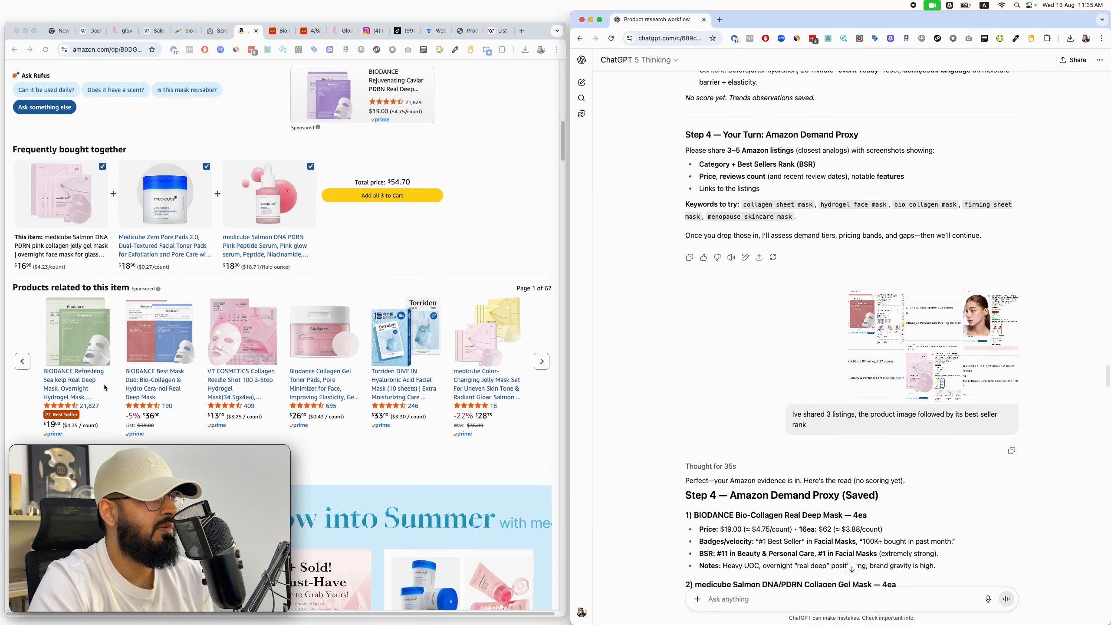
- Open and close the remaining uploaded Amazon listing and best seller rank screenshots in the ChatGPT message one by one
{"action": "left_click", "coordinate": [872, 331]}
{"action": "left_click", "coordinate": [962, 151]}
{"action": "left_click", "coordinate": [921, 311]}
{"action": "left_click", "coordinate": [915, 232]}
{"action": "left_click", "coordinate": [992, 322]}
{"action": "left_click", "coordinate": [958, 240]}
{"action": "left_click", "coordinate": [913, 345]}
{"action": "left_click", "coordinate": [925, 342]}
{"action": "left_click", "coordinate": [924, 354]}
{"action": "left_click", "coordinate": [939, 127]}
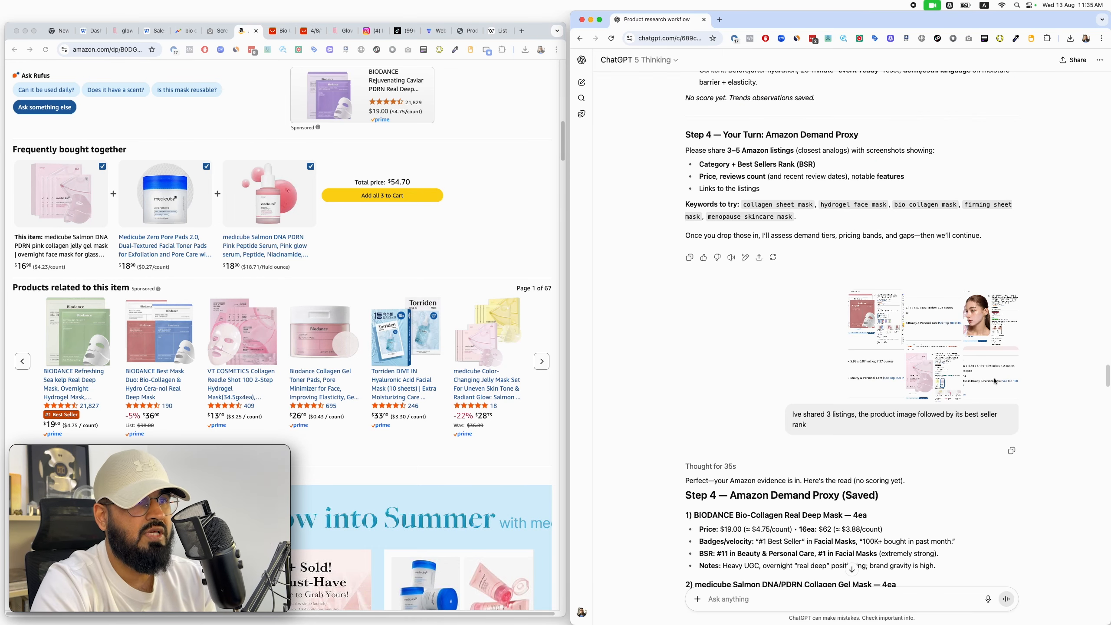
{"action": "left_click", "coordinate": [996, 383]}
{"action": "left_click", "coordinate": [964, 175]}
- Review the saved Step 4 Amazon Demand Proxy analysis, highlighting the working price band under "What this tells us"
{"action": "scroll", "coordinate": [916, 457], "scroll_direction": "down", "scroll_amount": 10}
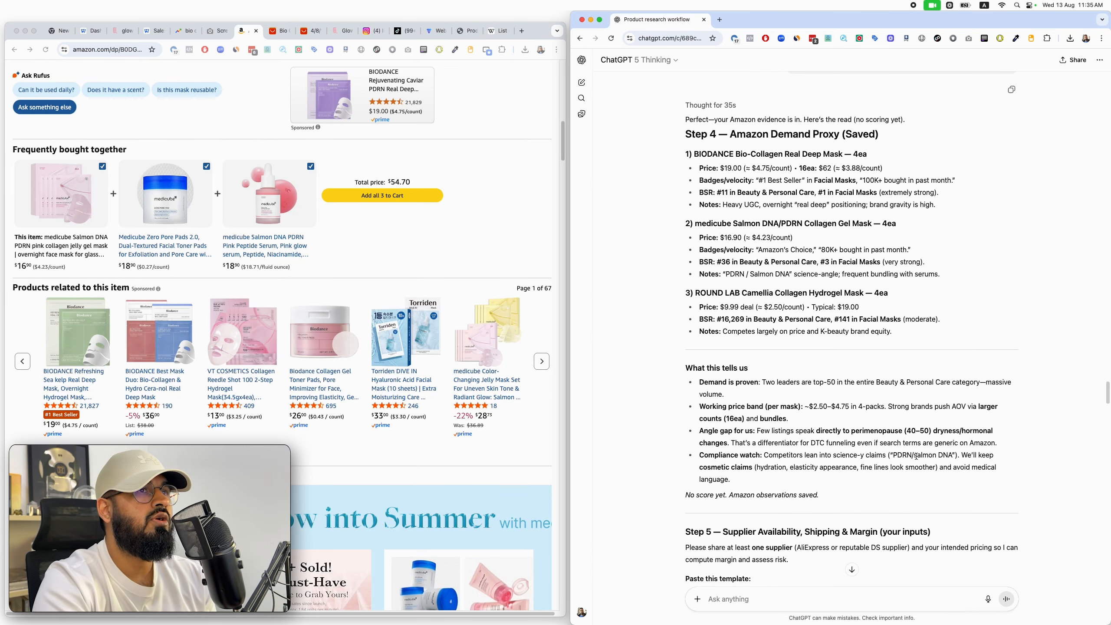
{"action": "scroll", "coordinate": [792, 127], "scroll_direction": "down", "scroll_amount": 2}
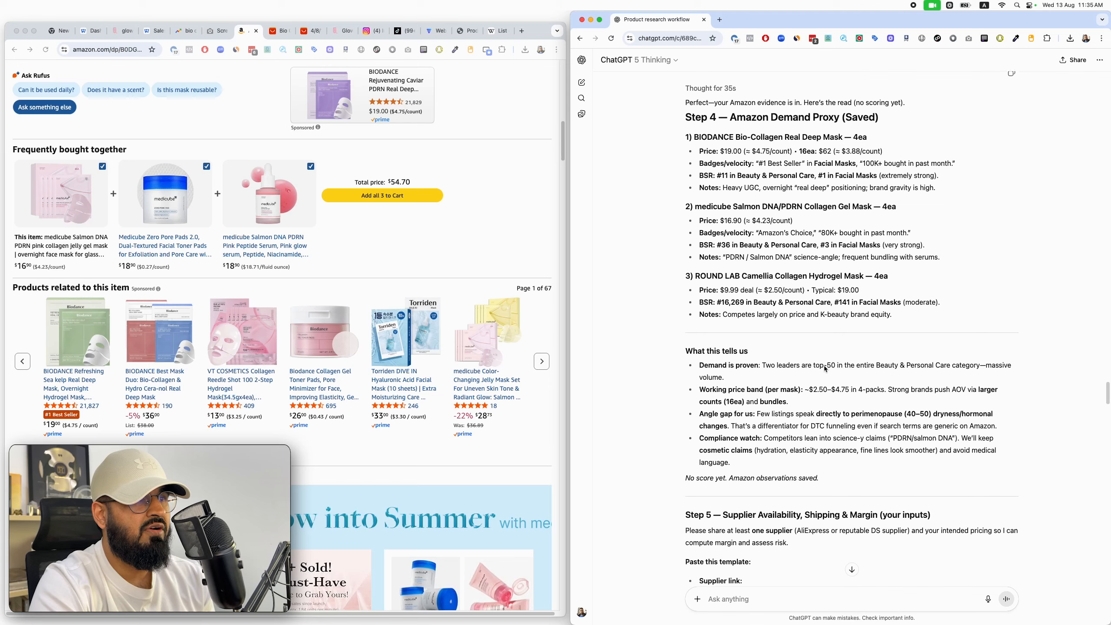
{"action": "left_click_drag", "start_coordinate": [699, 299], "coordinate": [771, 324]}
{"action": "left_click", "coordinate": [670, 288]}
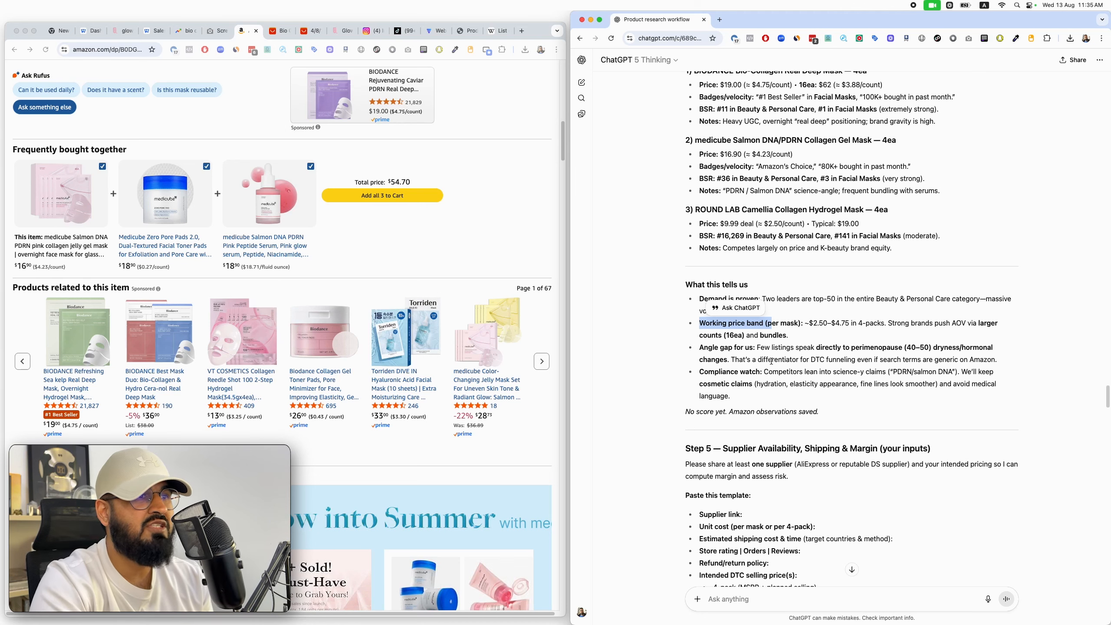
{"action": "scroll", "coordinate": [772, 361], "scroll_direction": "down", "scroll_amount": 1}
{"action": "left_click", "coordinate": [723, 342]}
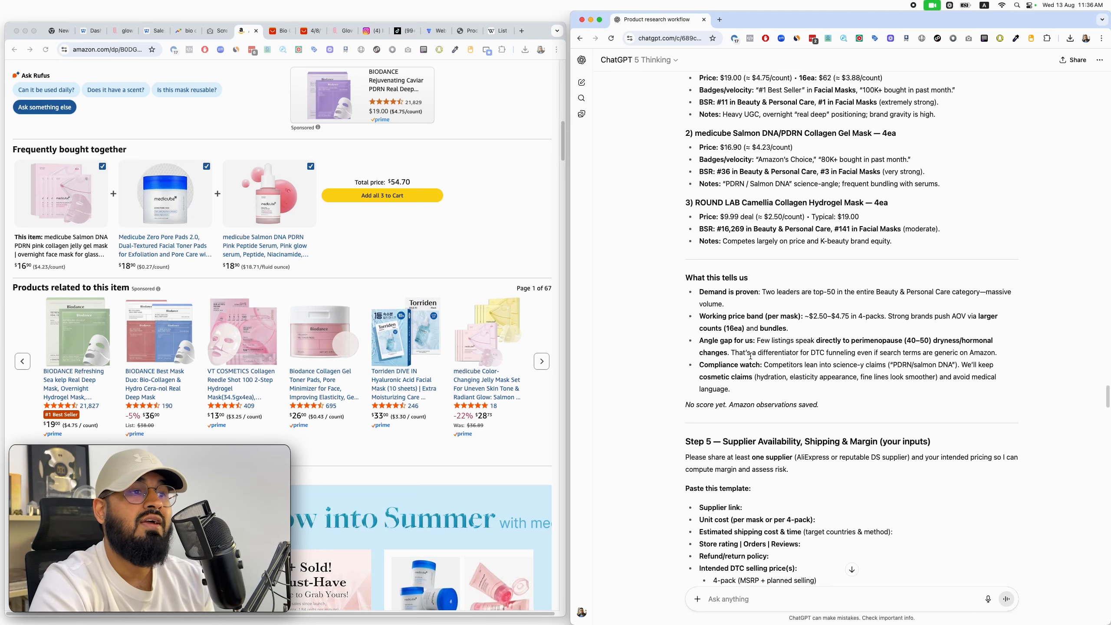
- Read the Step 5 Supplier Availability, Shipping & Margin request and its template, highlighting the heading
{"action": "scroll", "coordinate": [750, 356], "scroll_direction": "down", "scroll_amount": 5}
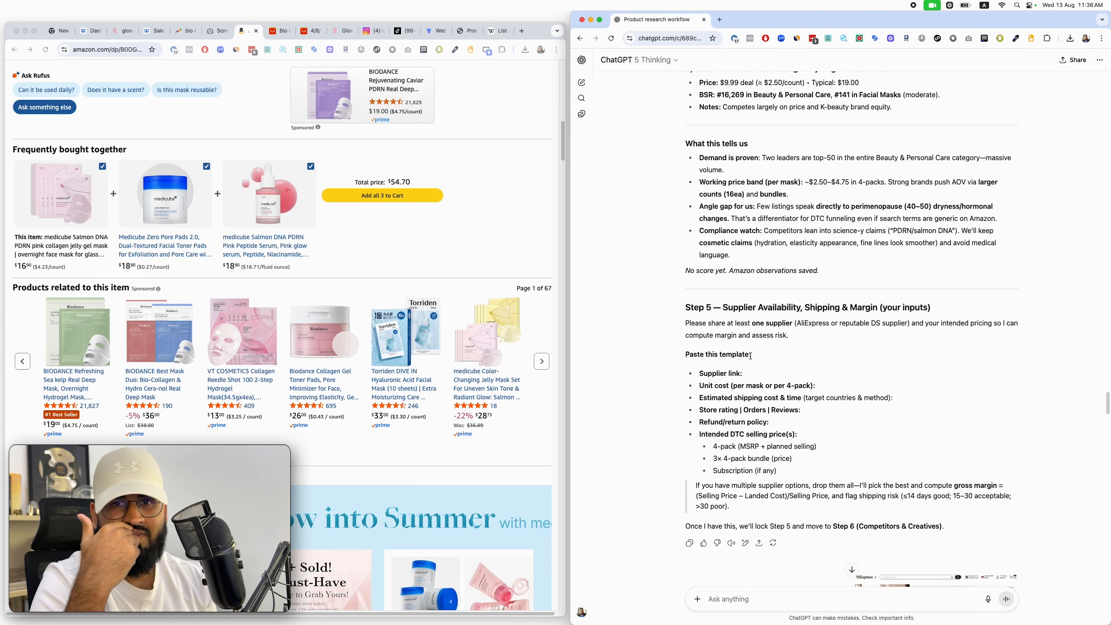
{"action": "scroll", "coordinate": [749, 356], "scroll_direction": "down", "scroll_amount": 1}
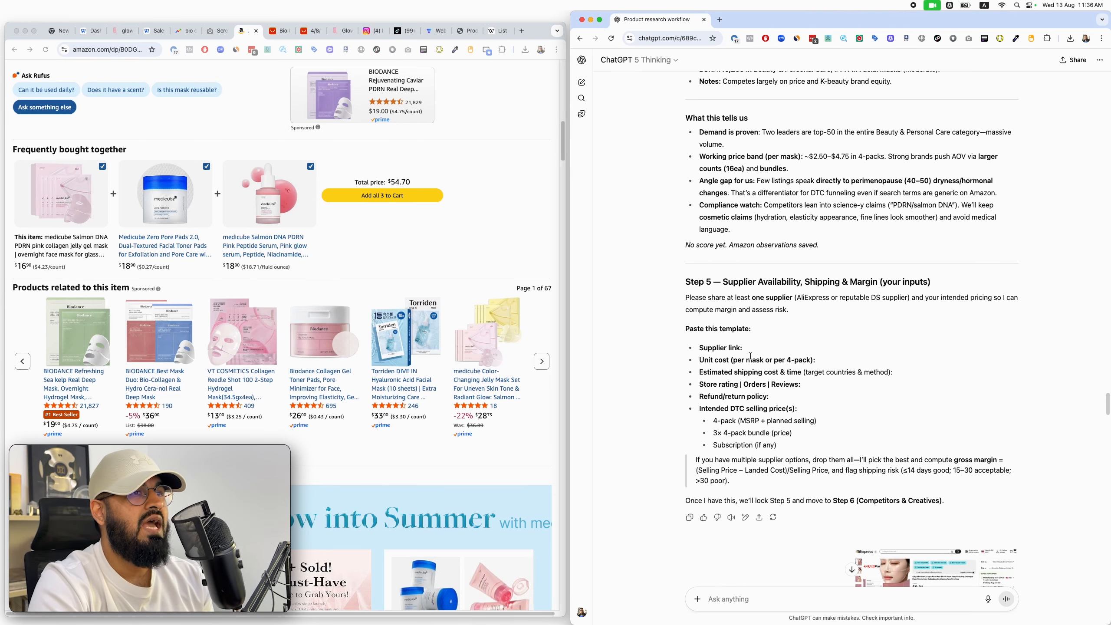
{"action": "left_click_drag", "start_coordinate": [667, 279], "coordinate": [913, 279]}
{"action": "left_click", "coordinate": [932, 276]}
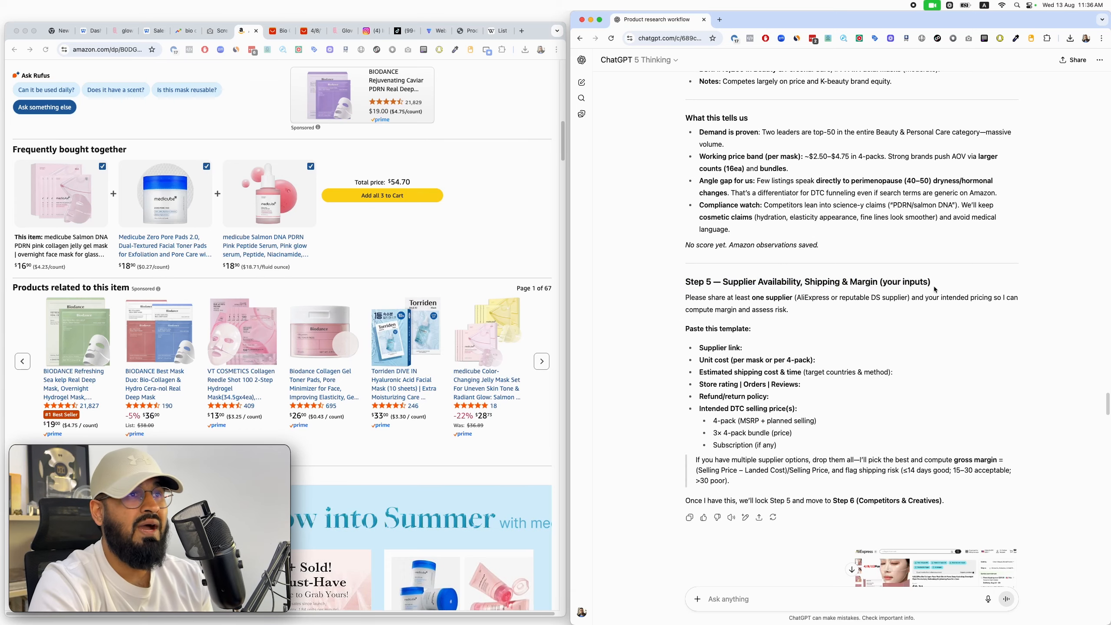
- Look back through the earlier parts of the conversation and return to the saved Step 4 Amazon Demand Proxy analysis
{"action": "scroll", "coordinate": [934, 289], "scroll_direction": "up", "scroll_amount": 20}
{"action": "scroll", "coordinate": [919, 280], "scroll_direction": "up", "scroll_amount": 20}
{"action": "scroll", "coordinate": [914, 278], "scroll_direction": "up", "scroll_amount": 10}
{"action": "scroll", "coordinate": [914, 279], "scroll_direction": "down", "scroll_amount": 15}
{"action": "scroll", "coordinate": [914, 279], "scroll_direction": "down", "scroll_amount": 15}
{"action": "scroll", "coordinate": [872, 282], "scroll_direction": "down", "scroll_amount": 10}
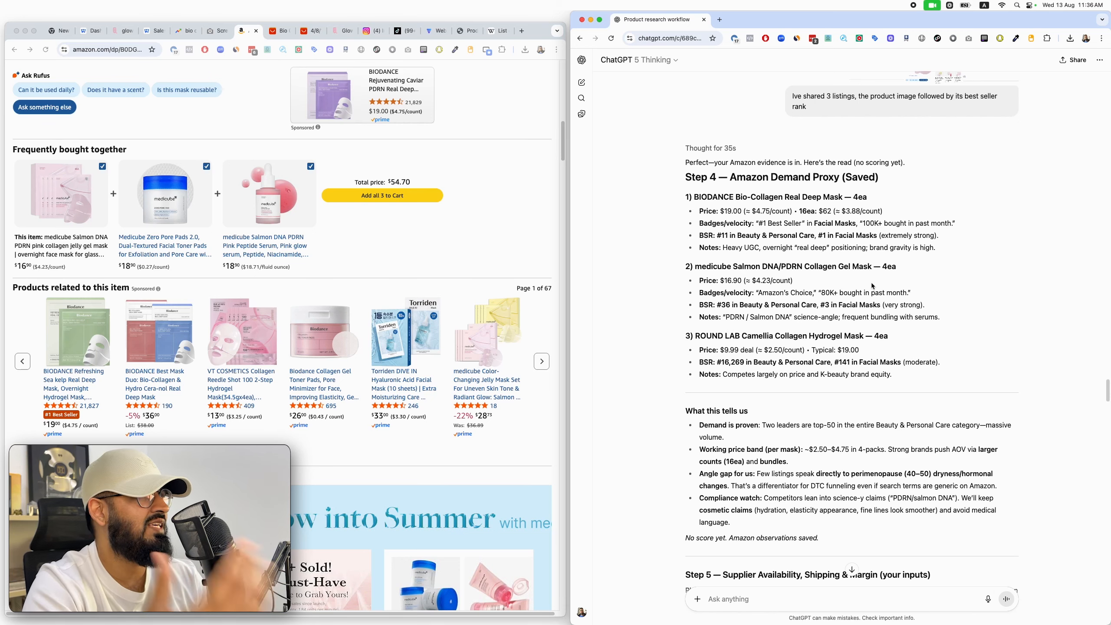
- Reread the saved Step 4 Amazon analysis and continue to the Step 5 template and the supplier details message below it
{"action": "scroll", "coordinate": [872, 285], "scroll_direction": "up", "scroll_amount": 5}
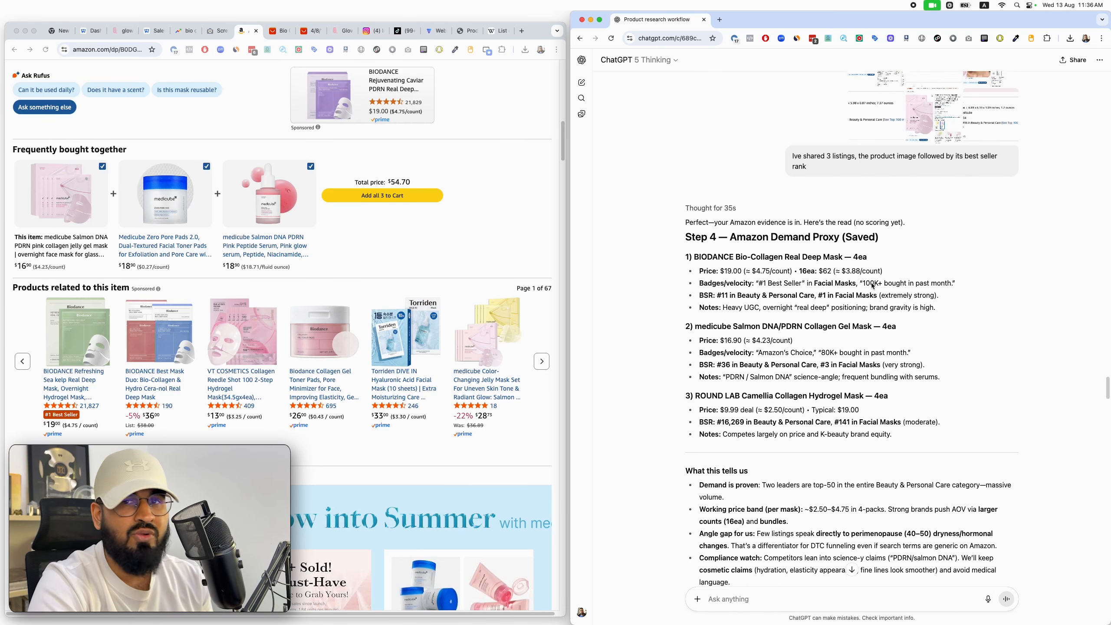
{"action": "scroll", "coordinate": [867, 327], "scroll_direction": "down", "scroll_amount": 8}
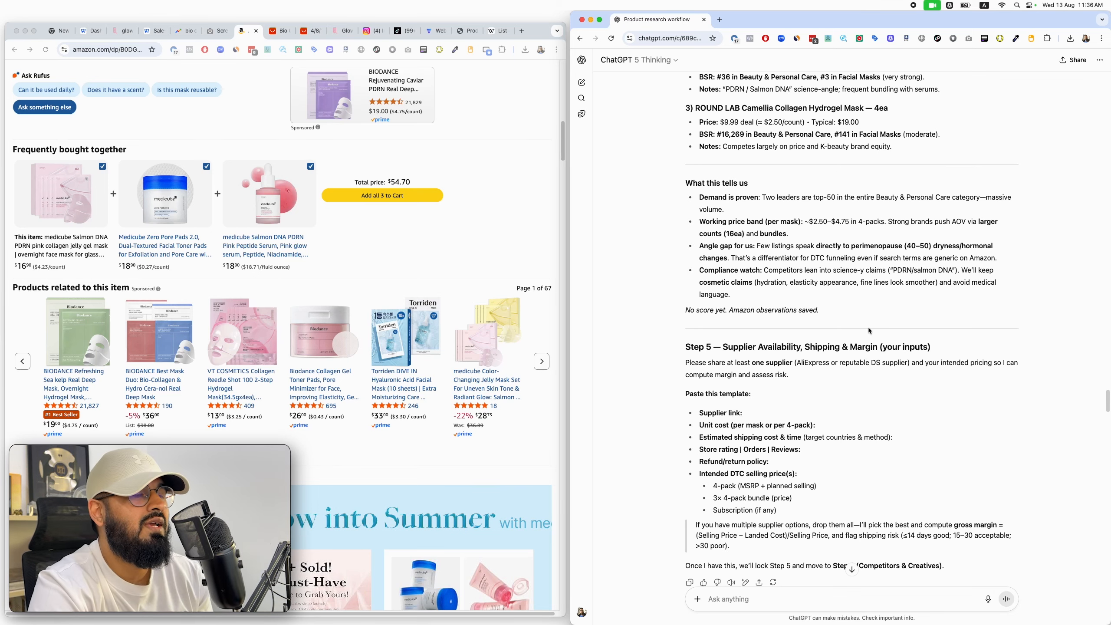
{"action": "scroll", "coordinate": [868, 326], "scroll_direction": "down", "scroll_amount": 2}
{"action": "scroll", "coordinate": [758, 304], "scroll_direction": "down", "scroll_amount": 3}
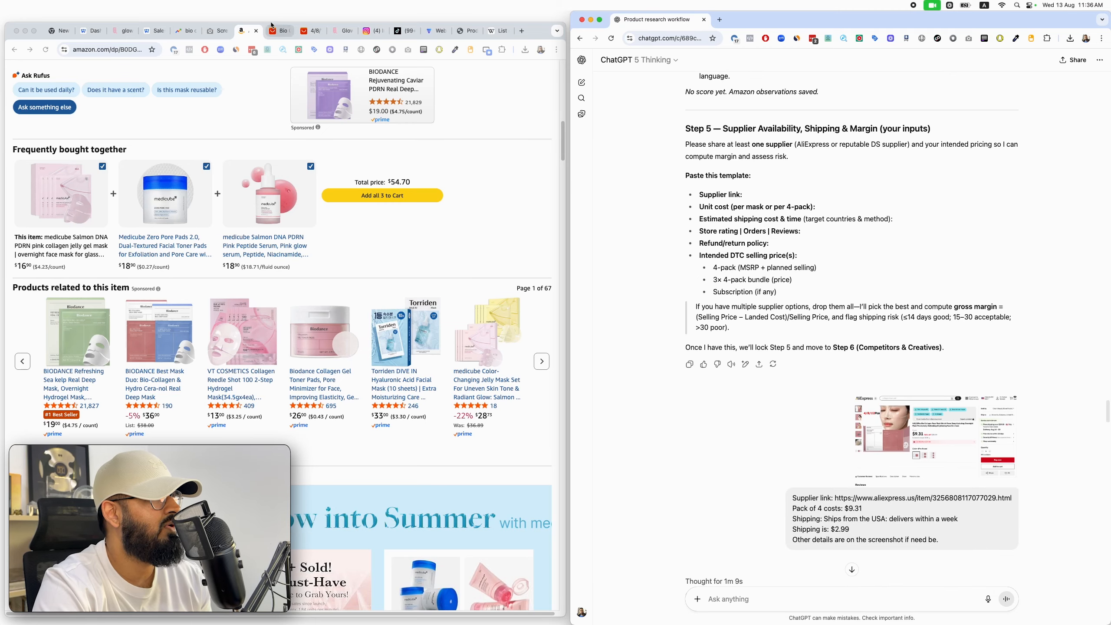
- View the AliExpress bio collagen mask results and the 4/8/12Pcs Bio Collagen Face Mask listing, checking its price and delivery terms
{"action": "left_click", "coordinate": [280, 31]}
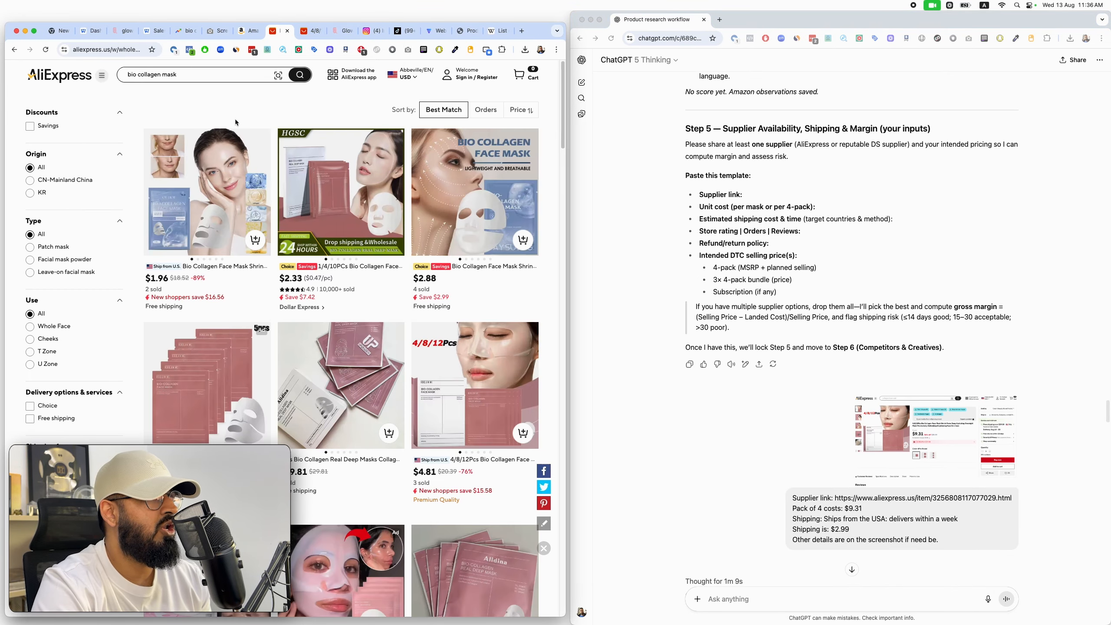
{"action": "left_click", "coordinate": [337, 188]}
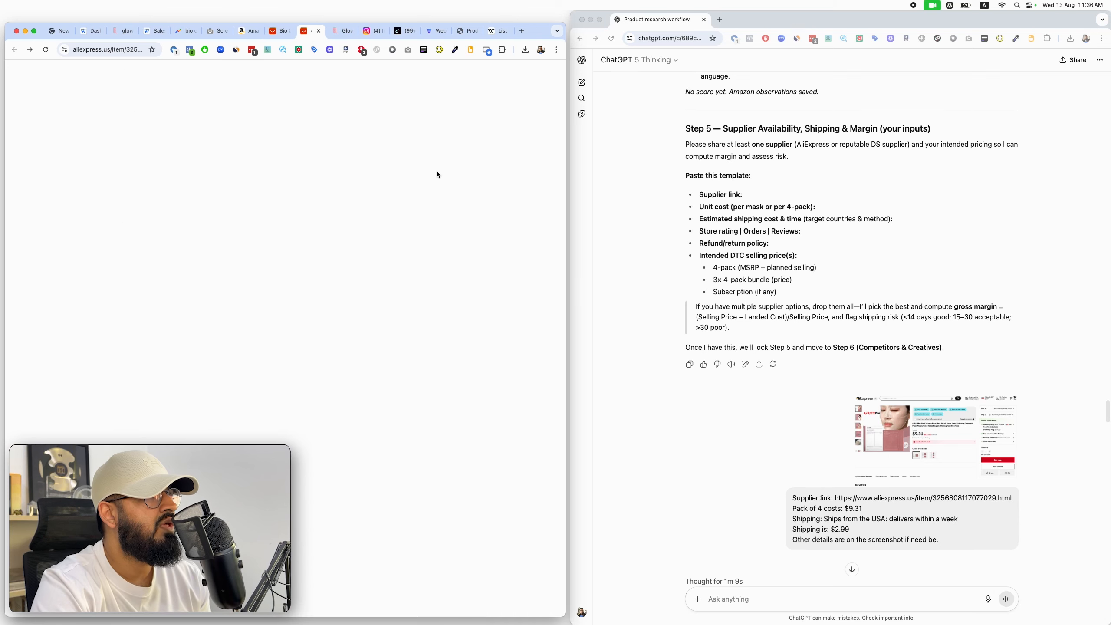
{"action": "scroll", "coordinate": [378, 102], "scroll_direction": "right", "scroll_amount": 3}
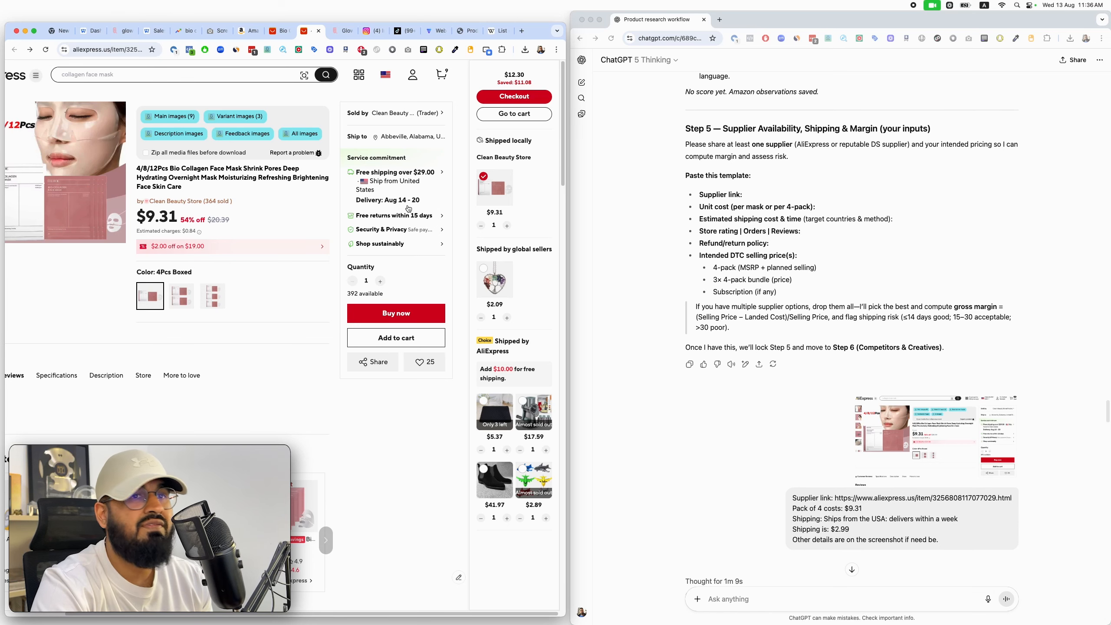
{"action": "scroll", "coordinate": [229, 290], "scroll_direction": "left", "scroll_amount": 3}
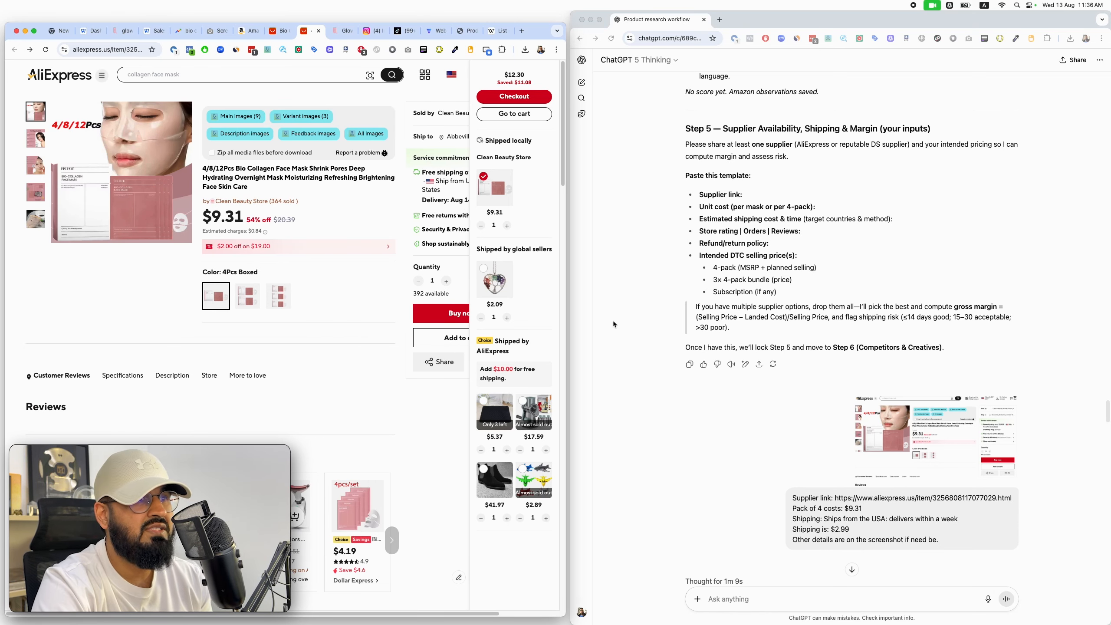
- Read the submitted supplier details and the saved Step 5 landed cost, margin table, shipping assessment and confirmation questions in ChatGPT
{"action": "scroll", "coordinate": [890, 344], "scroll_direction": "down", "scroll_amount": 1}
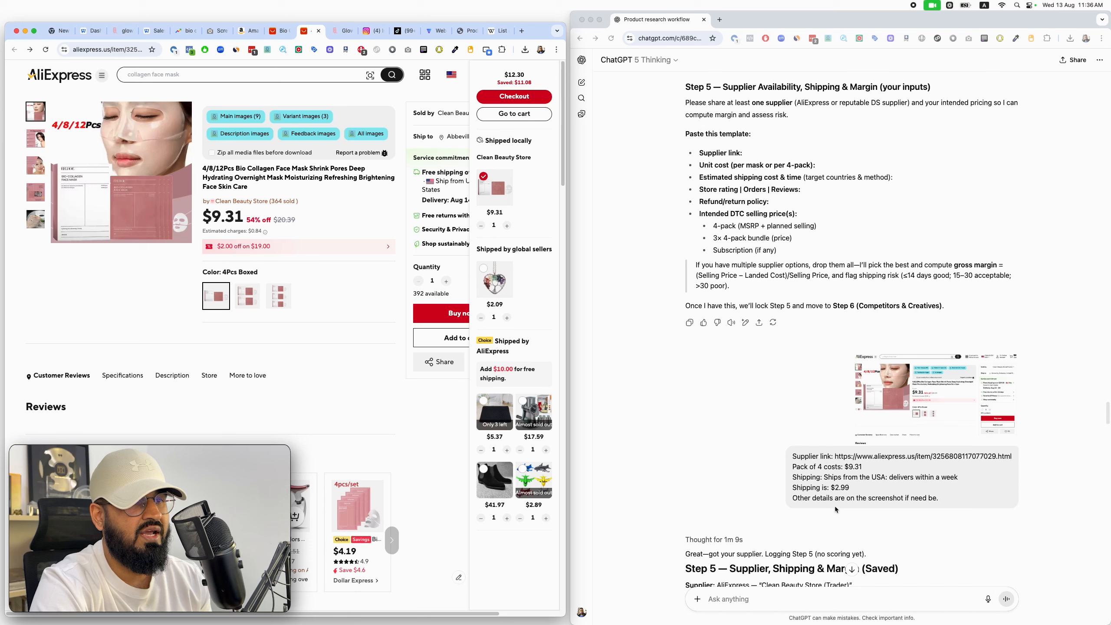
{"action": "scroll", "coordinate": [885, 414], "scroll_direction": "down", "scroll_amount": 10}
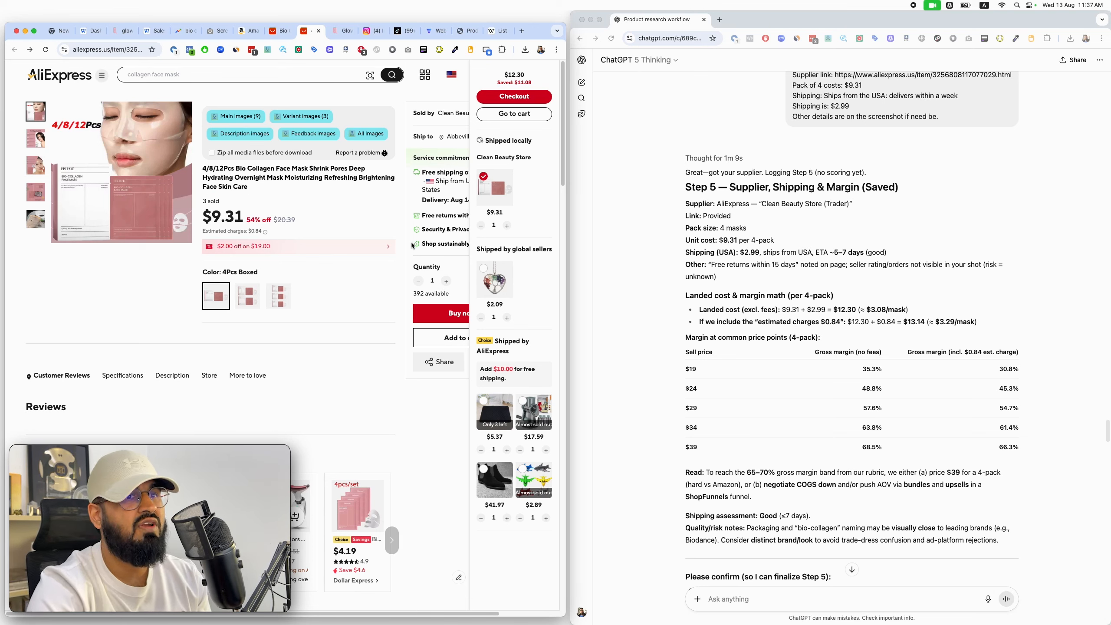
{"action": "scroll", "coordinate": [789, 343], "scroll_direction": "down", "scroll_amount": 5}
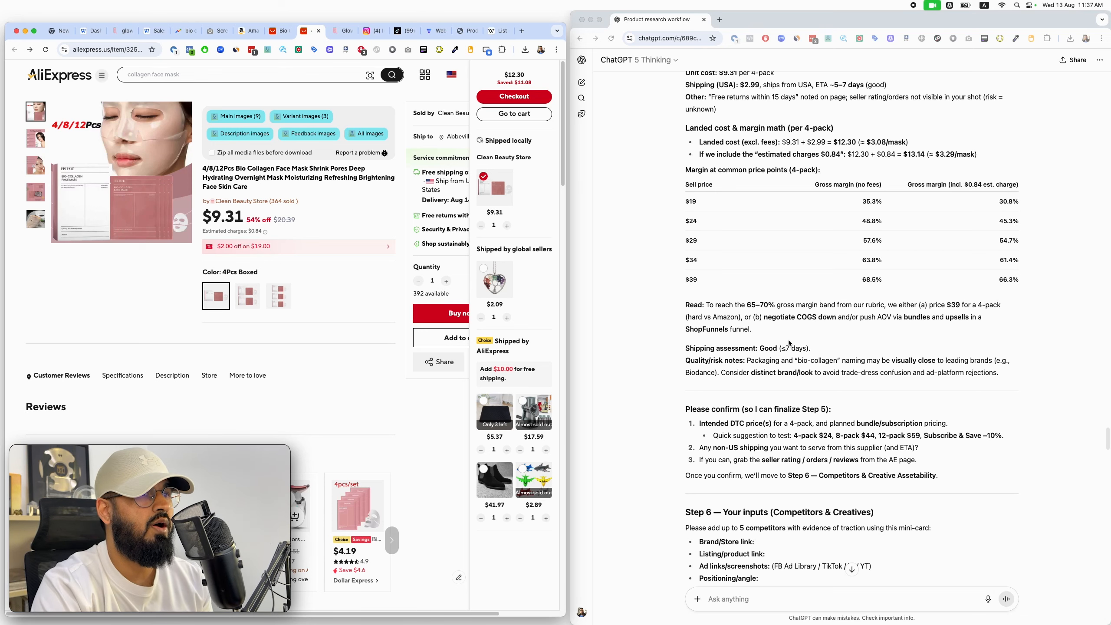
{"action": "scroll", "coordinate": [788, 344], "scroll_direction": "down", "scroll_amount": 5}
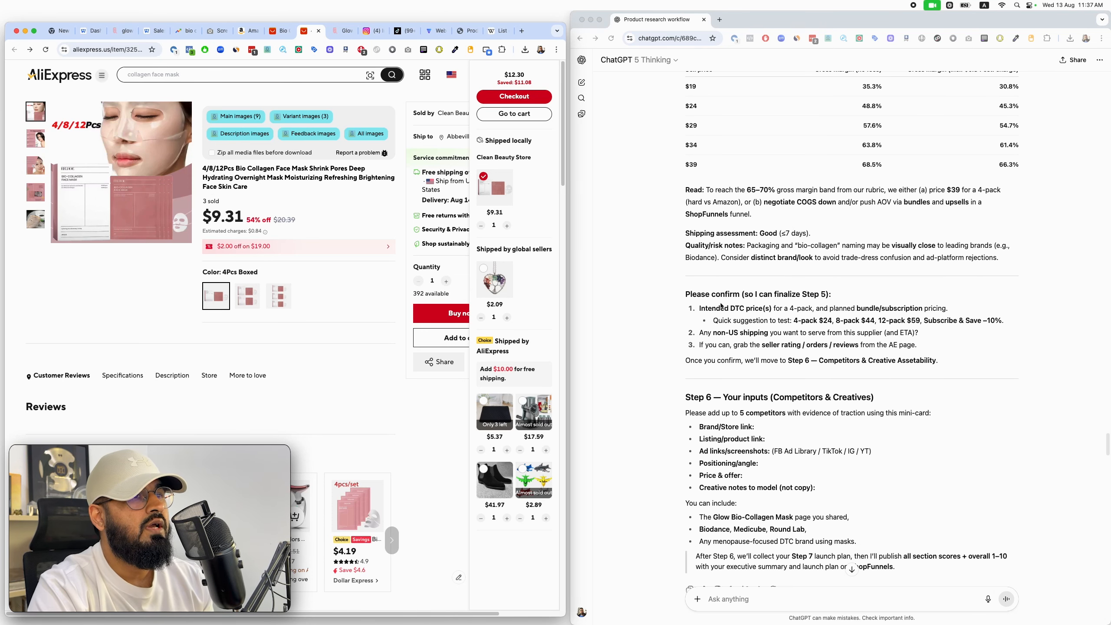
- Read the Step 6 Competitors & Creatives request and its mini-card fields, highlighting "5 competitors"
{"action": "scroll", "coordinate": [721, 306], "scroll_direction": "down", "scroll_amount": 4}
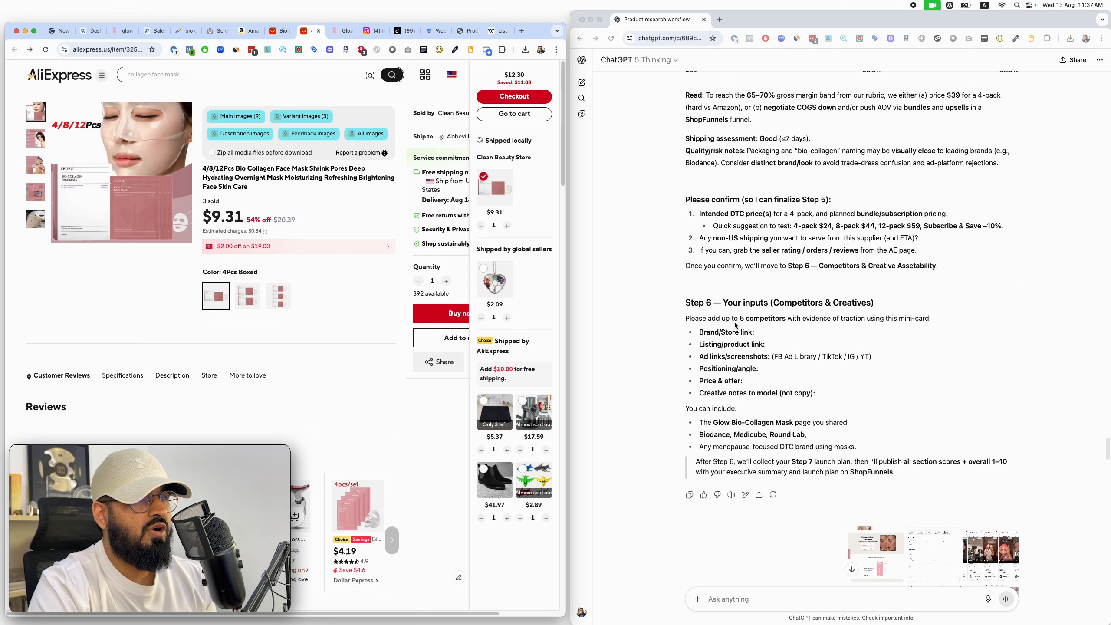
{"action": "left_click", "coordinate": [735, 325]}
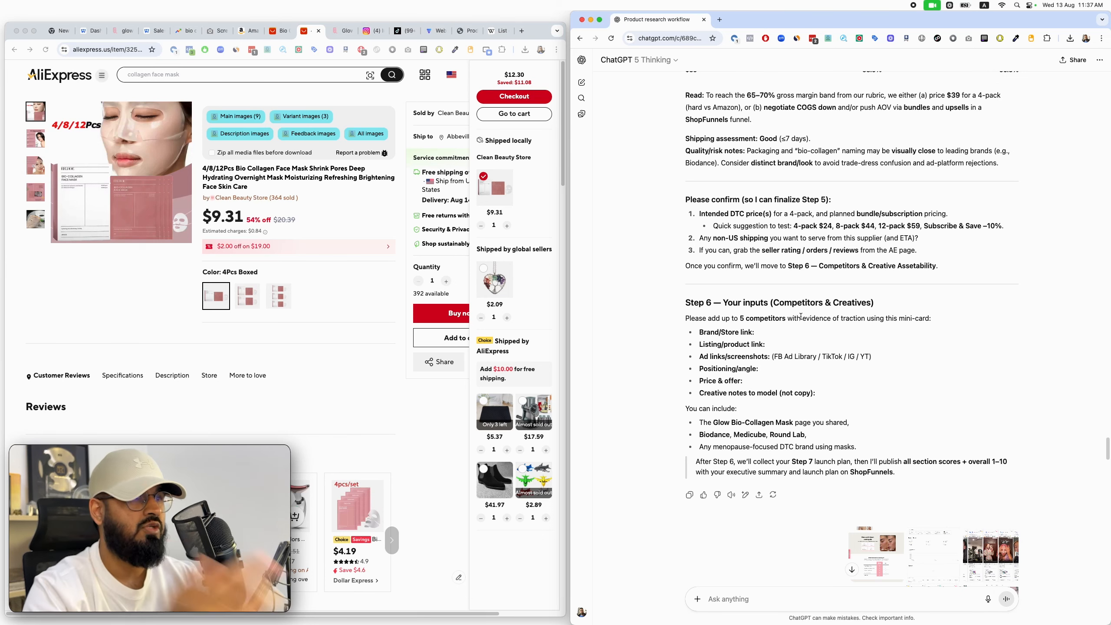
{"action": "left_click_drag", "start_coordinate": [739, 316], "coordinate": [798, 319]}
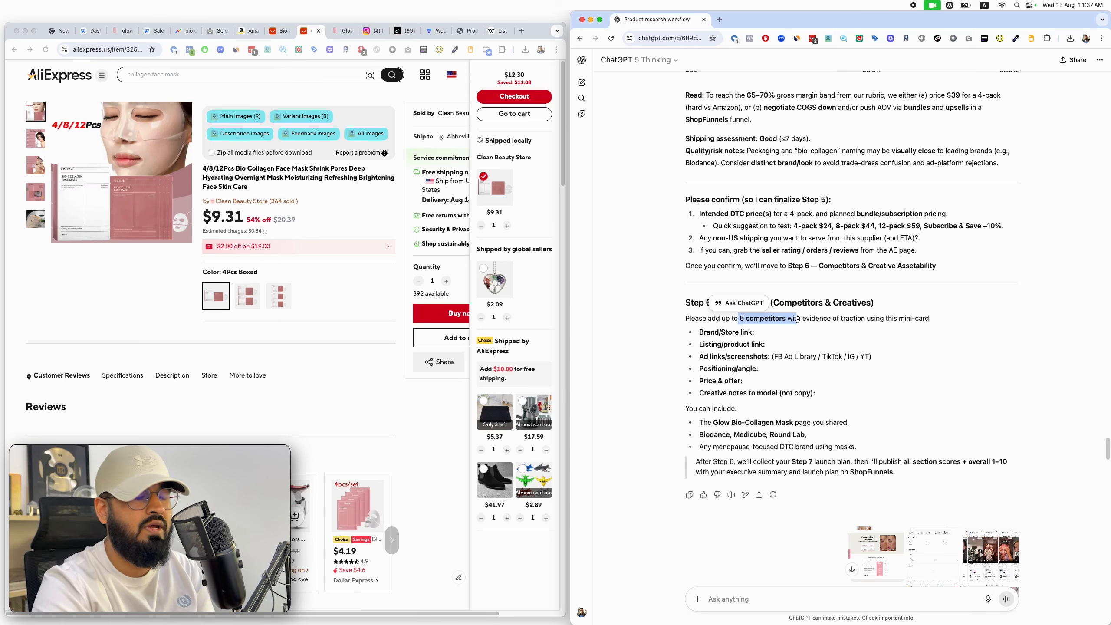
{"action": "scroll", "coordinate": [797, 319], "scroll_direction": "down", "scroll_amount": 3}
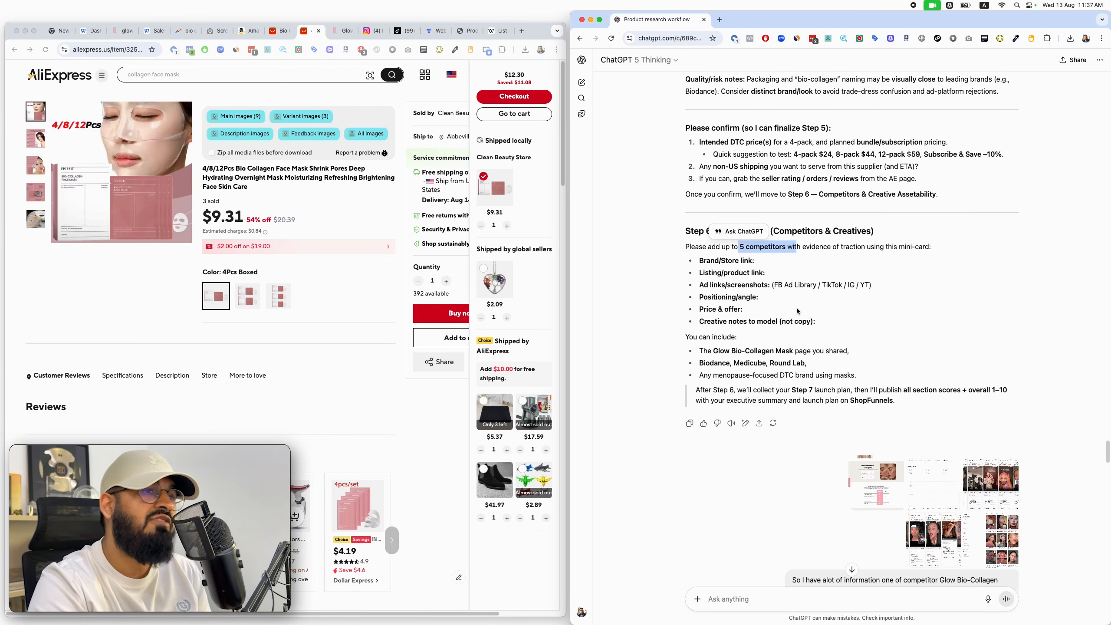
- Open the attached full-page screenshot of the competitor's product page, inspect its sections up close and close it
{"action": "scroll", "coordinate": [799, 312], "scroll_direction": "down", "scroll_amount": 3}
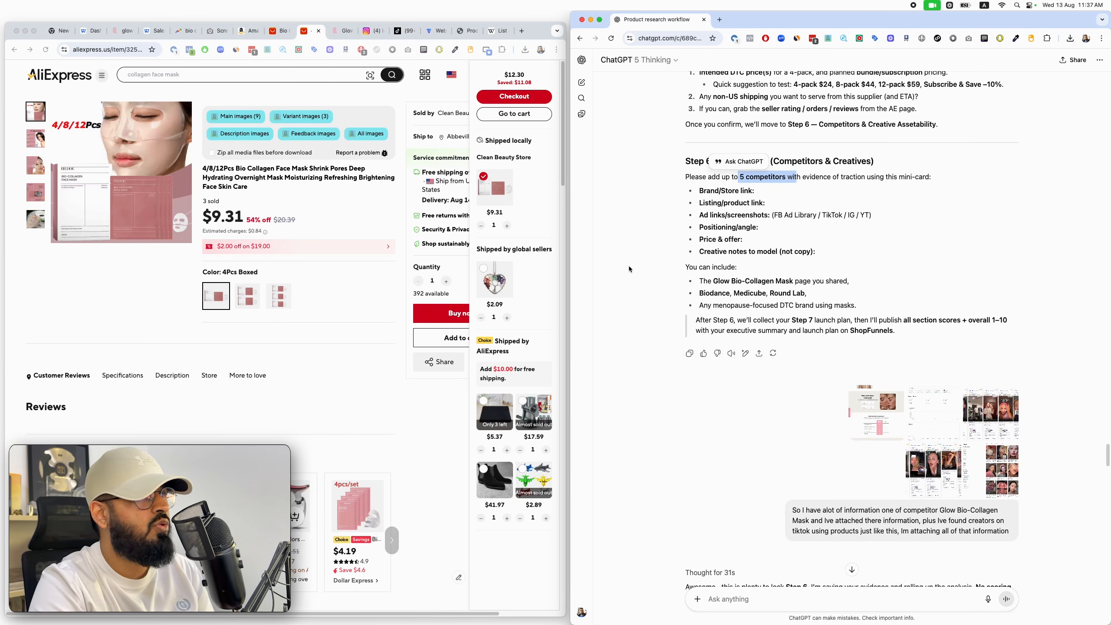
{"action": "left_click", "coordinate": [887, 426]}
{"action": "scroll", "coordinate": [831, 184], "scroll_direction": "up", "scroll_amount": 5}
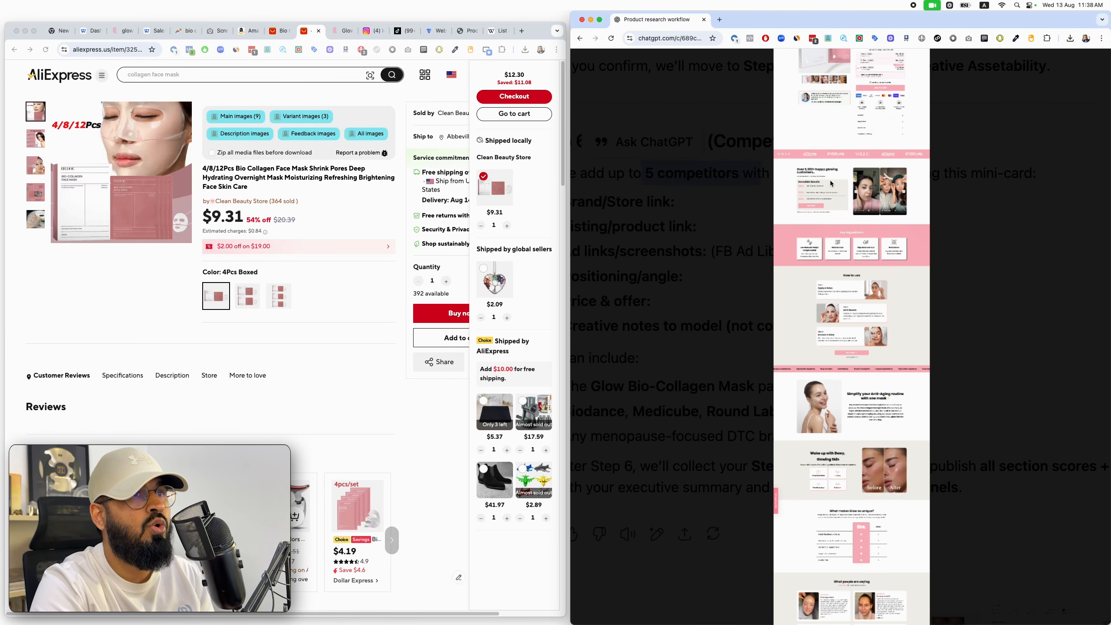
{"action": "scroll", "coordinate": [831, 184], "scroll_direction": "up", "scroll_amount": 3}
{"action": "scroll", "coordinate": [830, 178], "scroll_direction": "down", "scroll_amount": 5}
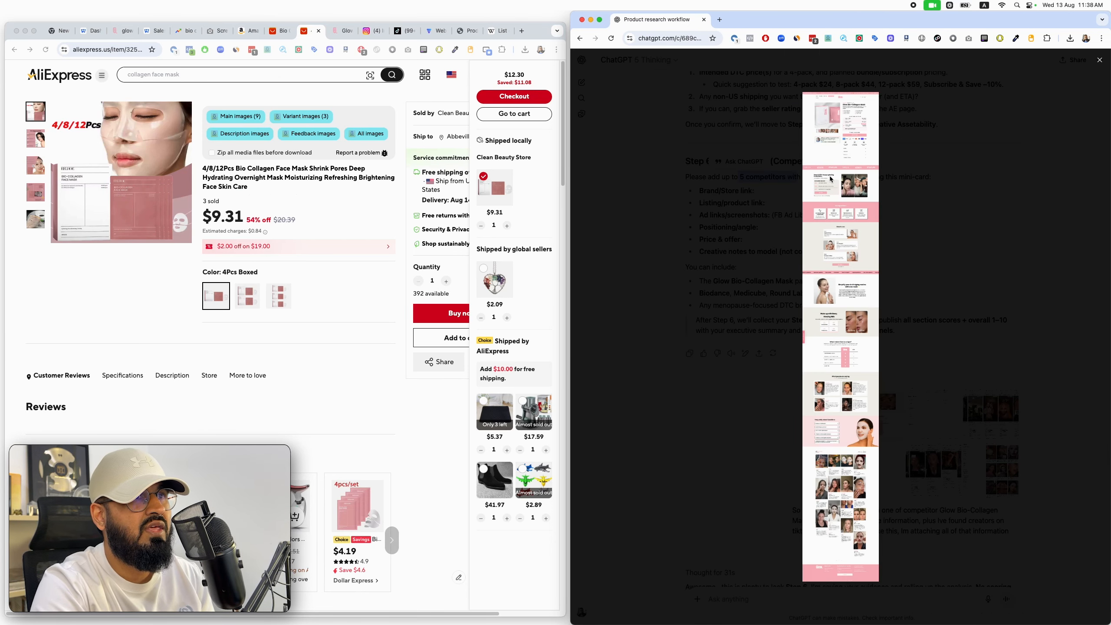
{"action": "left_click", "coordinate": [987, 257]}
{"action": "left_click", "coordinate": [922, 486]}
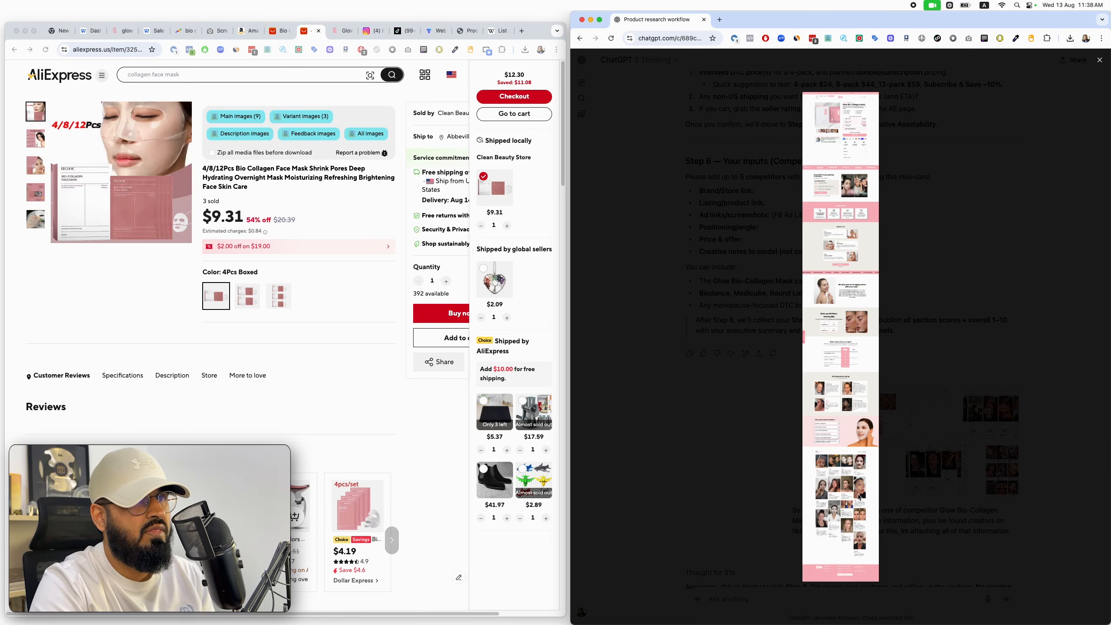
{"action": "left_click", "coordinate": [922, 486]}
- Open the attached WinningHunter store screenshot, compare it with the live WinningHunter page for Glow (en), and close the screenshot
{"action": "left_click", "coordinate": [921, 428]}
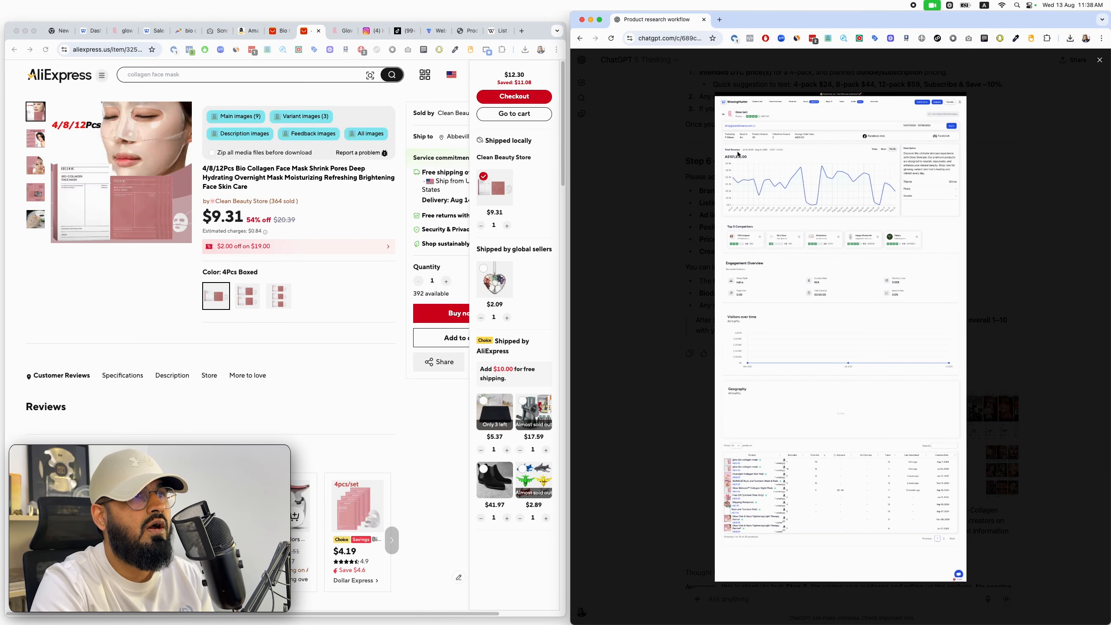
{"action": "left_click", "coordinate": [150, 34]}
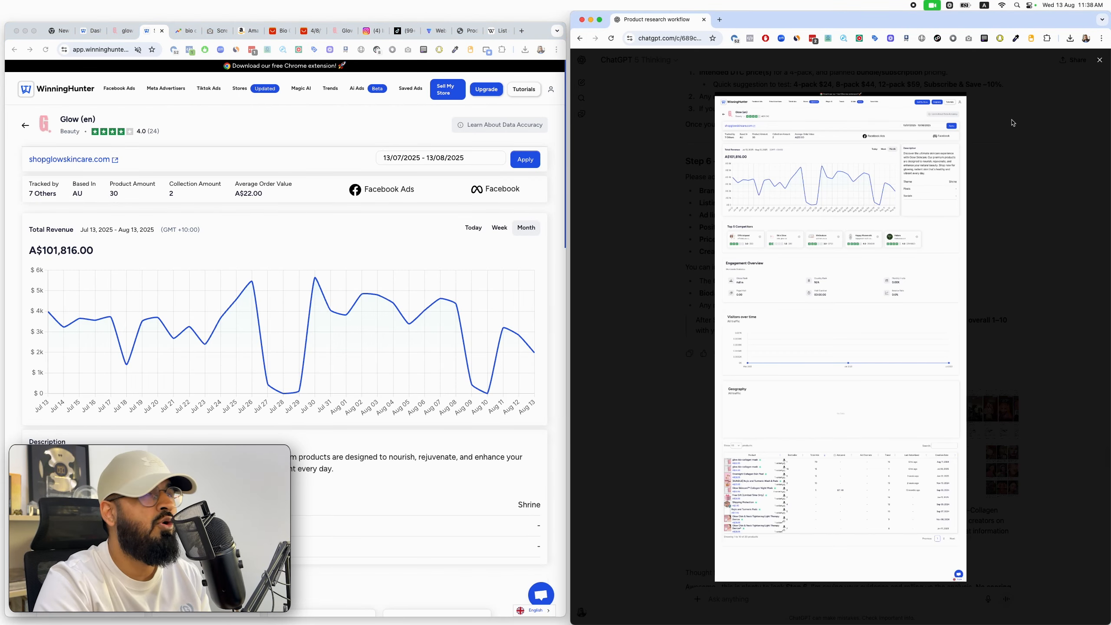
{"action": "left_click", "coordinate": [999, 217]}
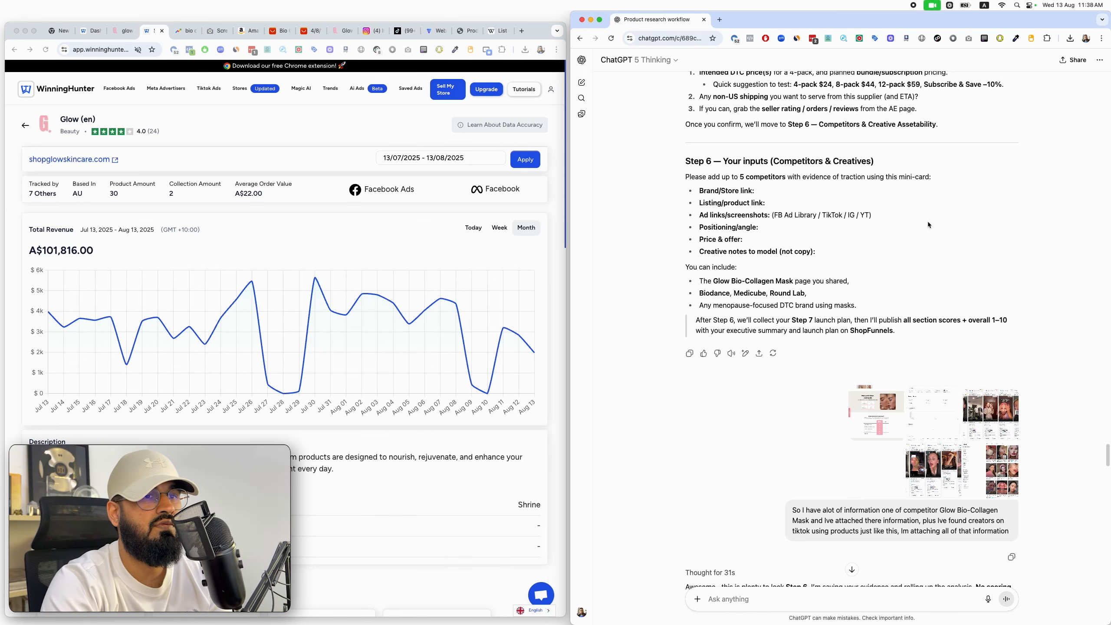
- View the attached Facebook Ads and TikTok "bio collagen face mask" search screenshots one by one, closing each
{"action": "left_click", "coordinate": [976, 403]}
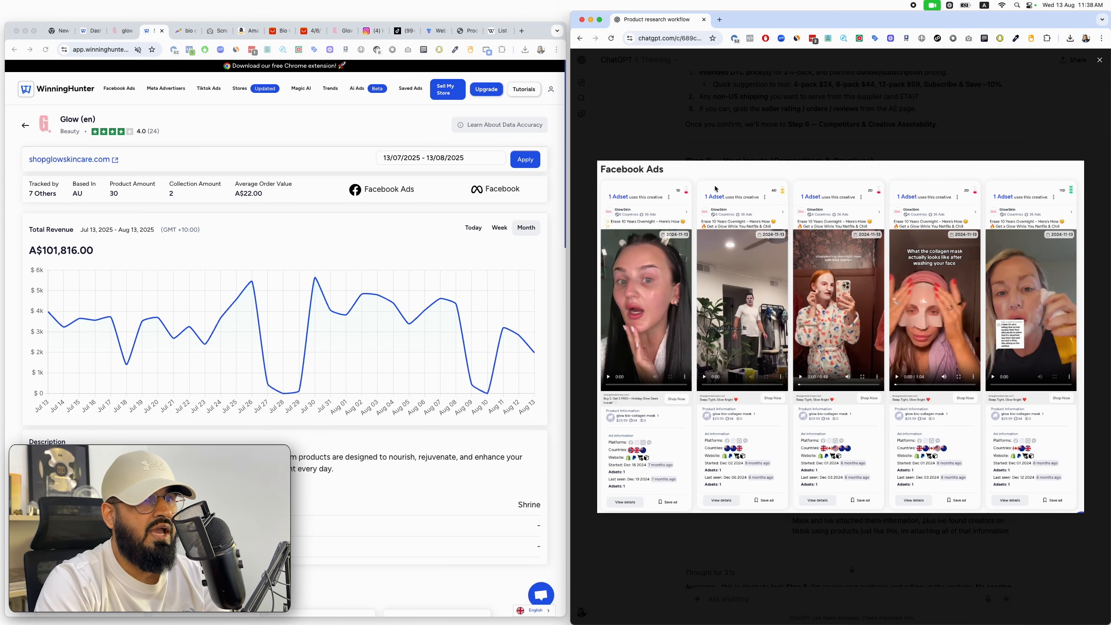
{"action": "left_click", "coordinate": [899, 132]}
{"action": "left_click", "coordinate": [923, 478]}
{"action": "left_click", "coordinate": [904, 260]}
{"action": "left_click", "coordinate": [995, 475]}
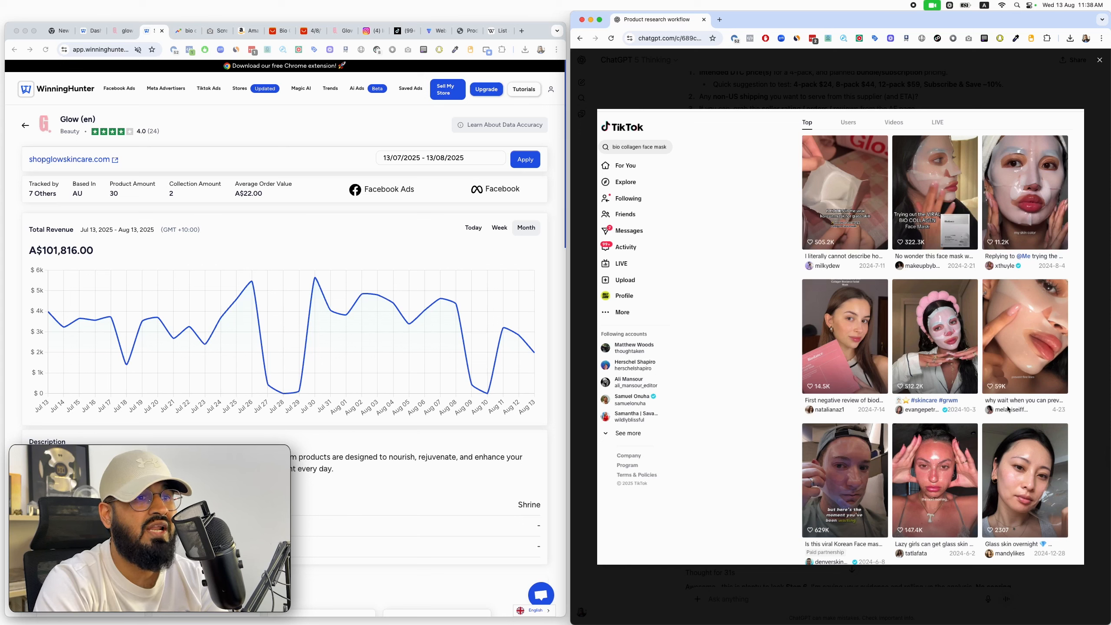
{"action": "left_click", "coordinate": [896, 126]}
- Read the saved Step 6 Competitive Landscape & Creative Assetability analysis, from the competitor highlights through to the market read
{"action": "scroll", "coordinate": [944, 324], "scroll_direction": "down", "scroll_amount": 5}
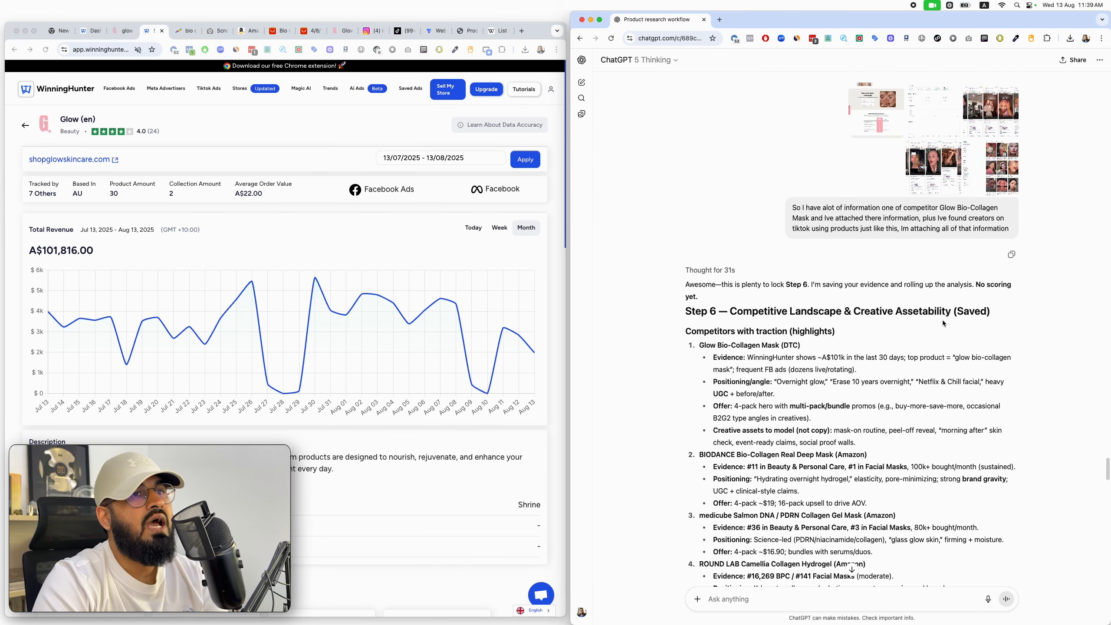
{"action": "scroll", "coordinate": [942, 319], "scroll_direction": "down", "scroll_amount": 5}
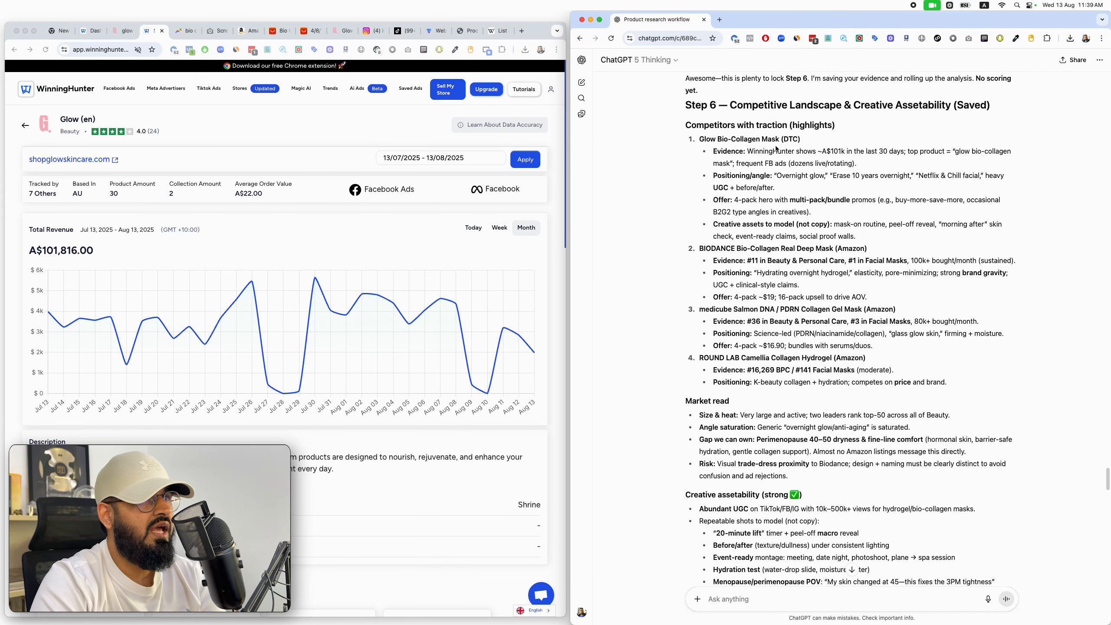
{"action": "scroll", "coordinate": [810, 165], "scroll_direction": "down", "scroll_amount": 3}
{"action": "scroll", "coordinate": [810, 165], "scroll_direction": "down", "scroll_amount": 5}
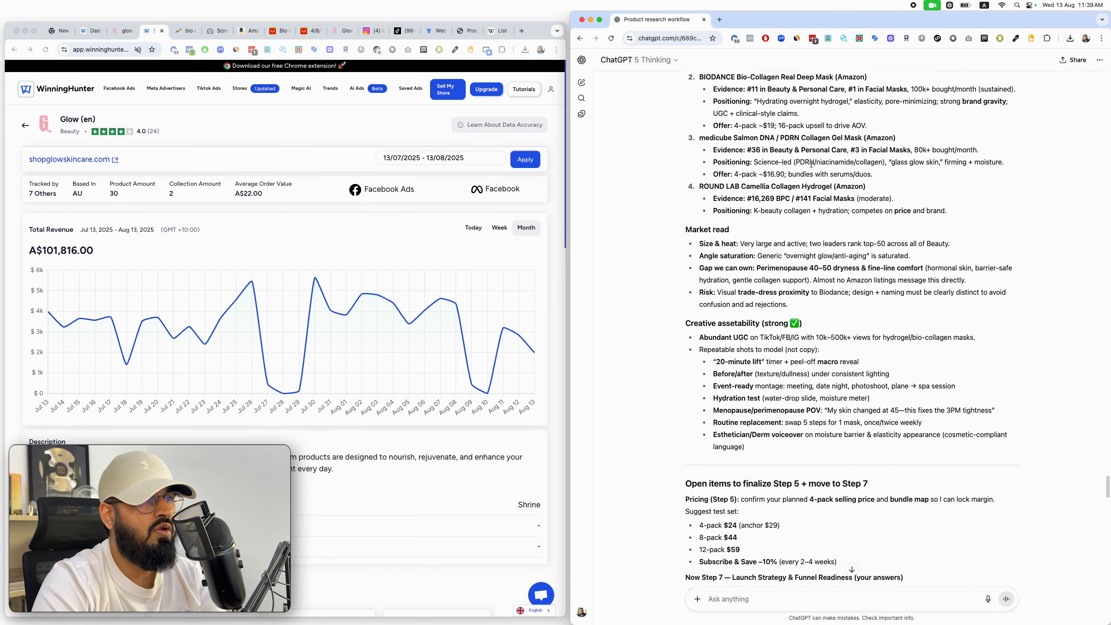
- Examine the "Market read" points, highlighting "Size & heat", the angle saturation note and "Perimenopause 40–50 dryness & fine-line comfort"
{"action": "left_click_drag", "start_coordinate": [699, 102], "coordinate": [738, 101]}
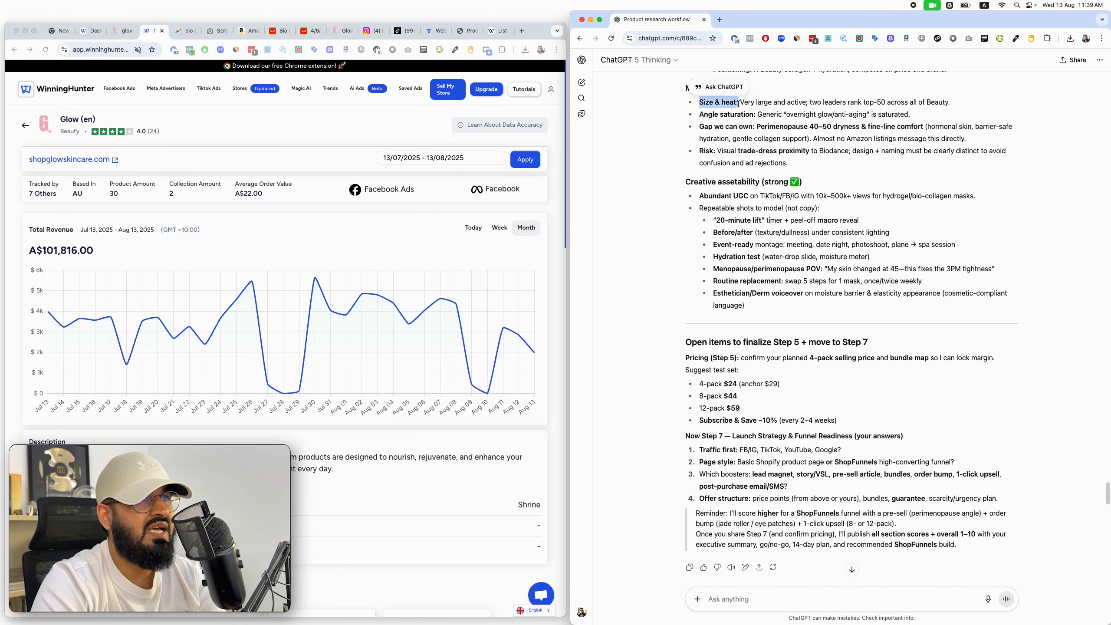
{"action": "scroll", "coordinate": [749, 118], "scroll_direction": "down", "scroll_amount": 1}
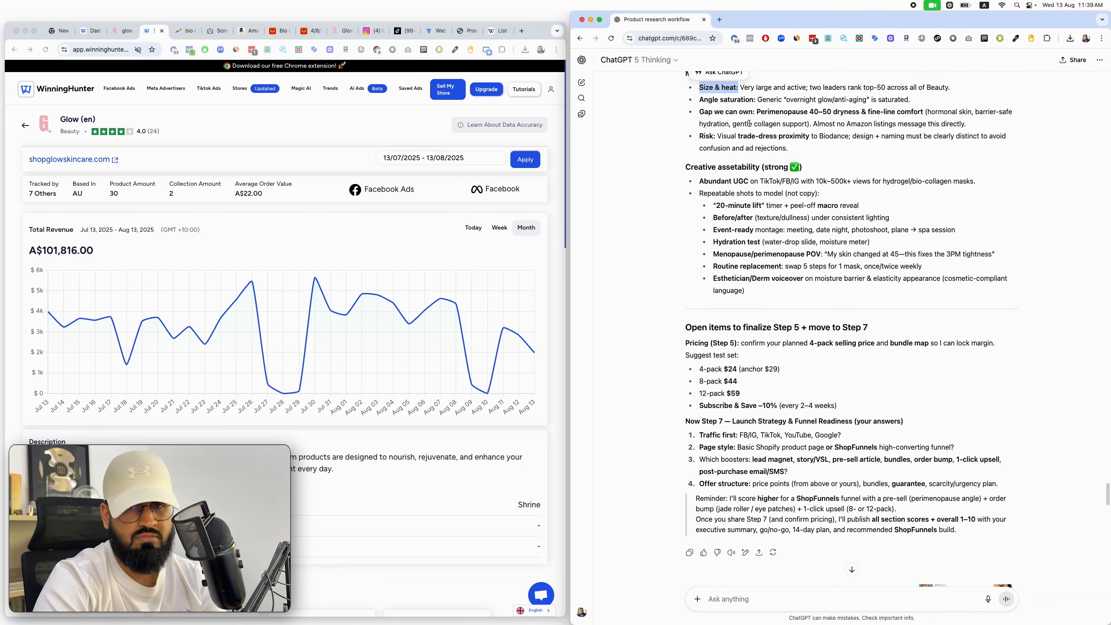
{"action": "scroll", "coordinate": [749, 123], "scroll_direction": "down", "scroll_amount": 2}
{"action": "scroll", "coordinate": [749, 123], "scroll_direction": "up", "scroll_amount": 6}
{"action": "mouse_move", "coordinate": [757, 167]}
{"action": "left_mouse_down"}
{"action": "mouse_move", "coordinate": [914, 166]}
{"action": "mouse_move", "coordinate": [762, 165]}
{"action": "left_mouse_up"}
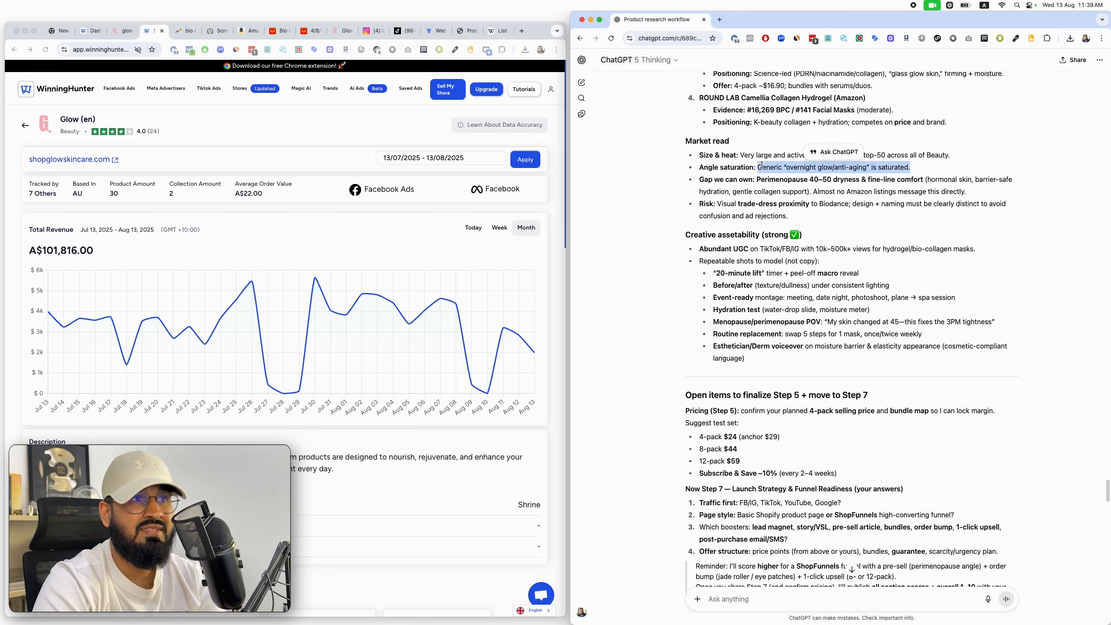
{"action": "left_click_drag", "start_coordinate": [699, 179], "coordinate": [920, 186]}
{"action": "left_click", "coordinate": [784, 178]}
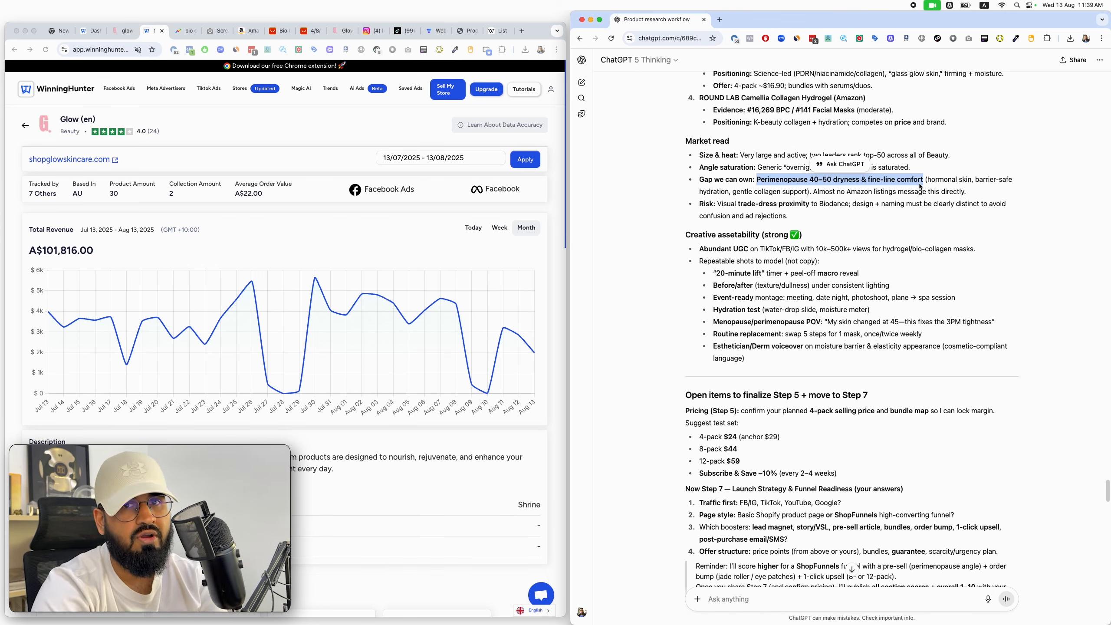
- Review the open items to finalize Step 5, highlighting the suggested pack pricing, "move to Step 7" and "Suggest test set"
{"action": "scroll", "coordinate": [744, 217], "scroll_direction": "down", "scroll_amount": 5}
{"action": "double_click", "coordinate": [778, 223]}
{"action": "left_click_drag", "start_coordinate": [755, 290], "coordinate": [706, 237]}
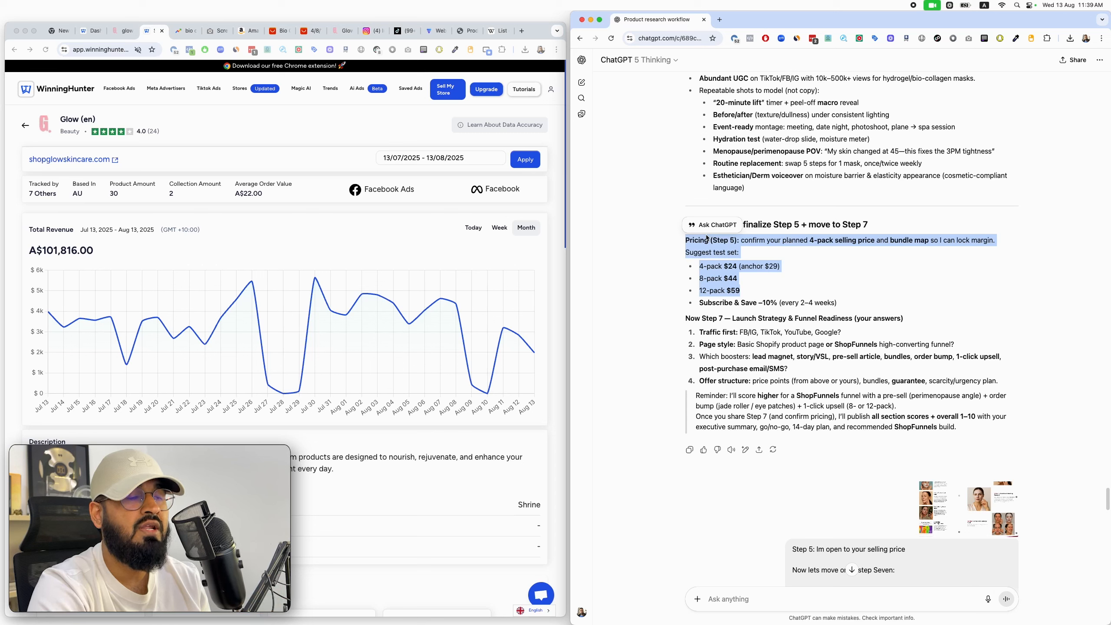
{"action": "left_click", "coordinate": [766, 234]}
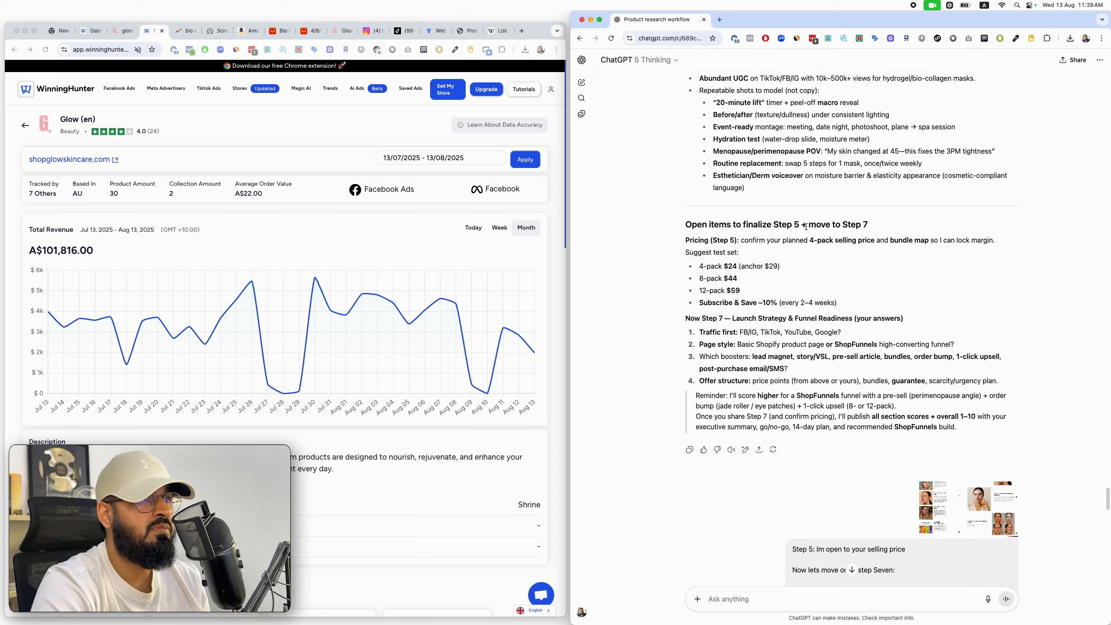
{"action": "left_click_drag", "start_coordinate": [805, 225], "coordinate": [651, 219]}
{"action": "left_click_drag", "start_coordinate": [808, 224], "coordinate": [937, 227]}
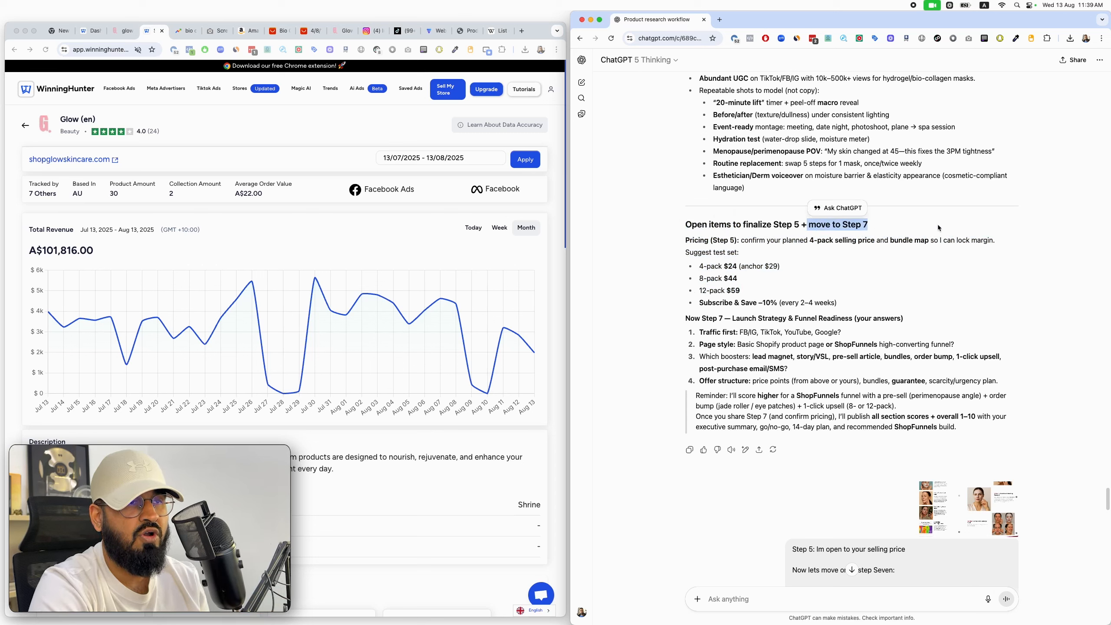
{"action": "left_click_drag", "start_coordinate": [766, 285], "coordinate": [672, 250]}
{"action": "left_click", "coordinate": [832, 278]}
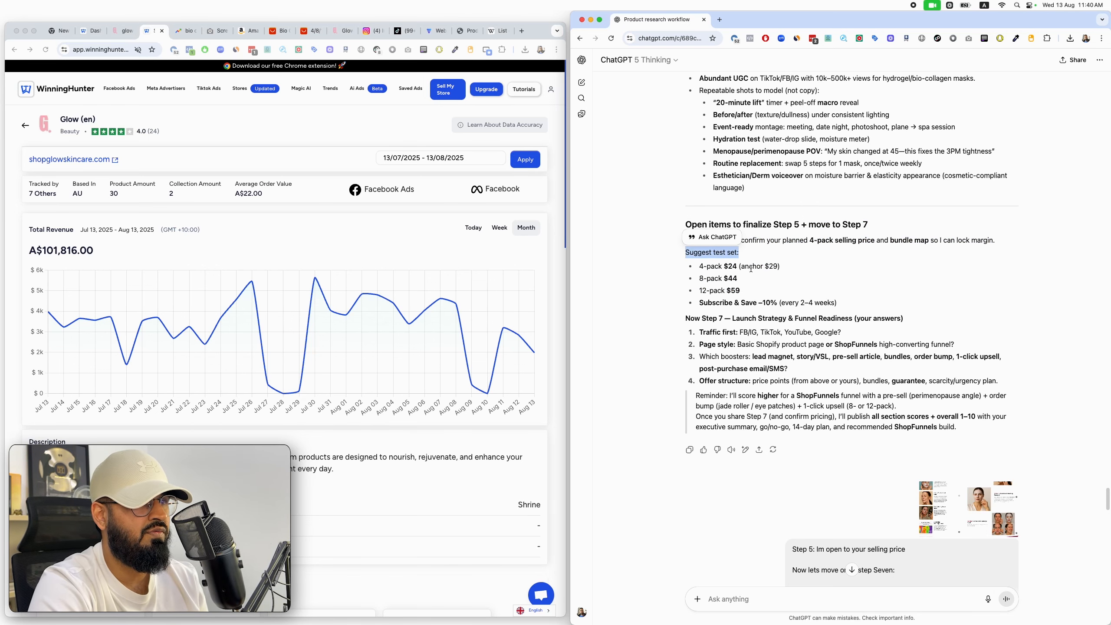
- Read the Step 7 "Launch Strategy & Funnel Readiness" questions, highlighting the heading and the traffic options "FB/IG, TikTok, YouTube, Google?"
{"action": "scroll", "coordinate": [751, 268], "scroll_direction": "down", "scroll_amount": 2}
{"action": "left_click_drag", "start_coordinate": [732, 269], "coordinate": [944, 270]}
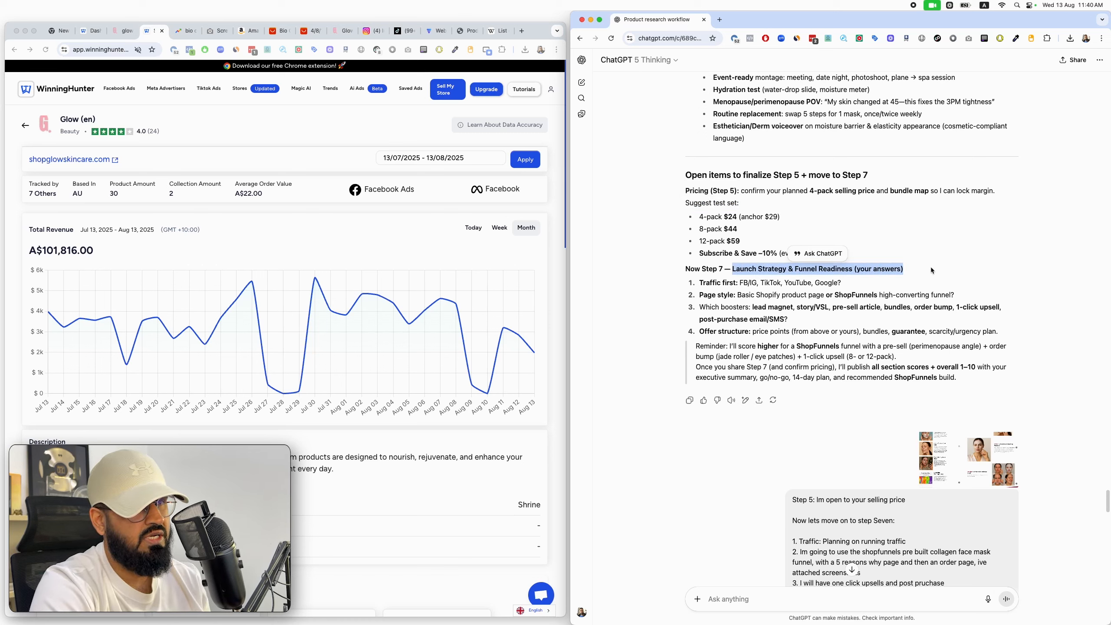
{"action": "left_click", "coordinate": [749, 243]}
{"action": "left_click_drag", "start_coordinate": [749, 243], "coordinate": [679, 164]}
{"action": "scroll", "coordinate": [680, 164], "scroll_direction": "down", "scroll_amount": 4}
{"action": "left_click_drag", "start_coordinate": [923, 366], "coordinate": [764, 335]}
{"action": "scroll", "coordinate": [762, 332], "scroll_direction": "up", "scroll_amount": 3}
{"action": "left_click_drag", "start_coordinate": [738, 203], "coordinate": [869, 204]}
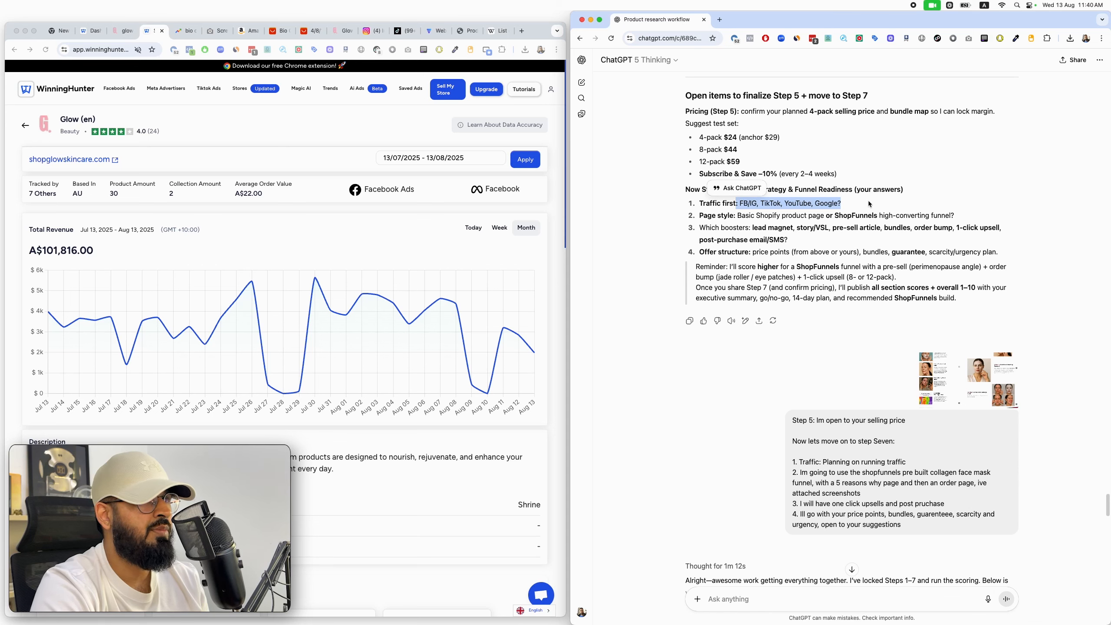
- Compare the Step 7 page style and boosters questions with the submitted reply about using the ShopFunnels prebuilt collagen face mask funnel
{"action": "left_click_drag", "start_coordinate": [856, 472], "coordinate": [892, 467]}
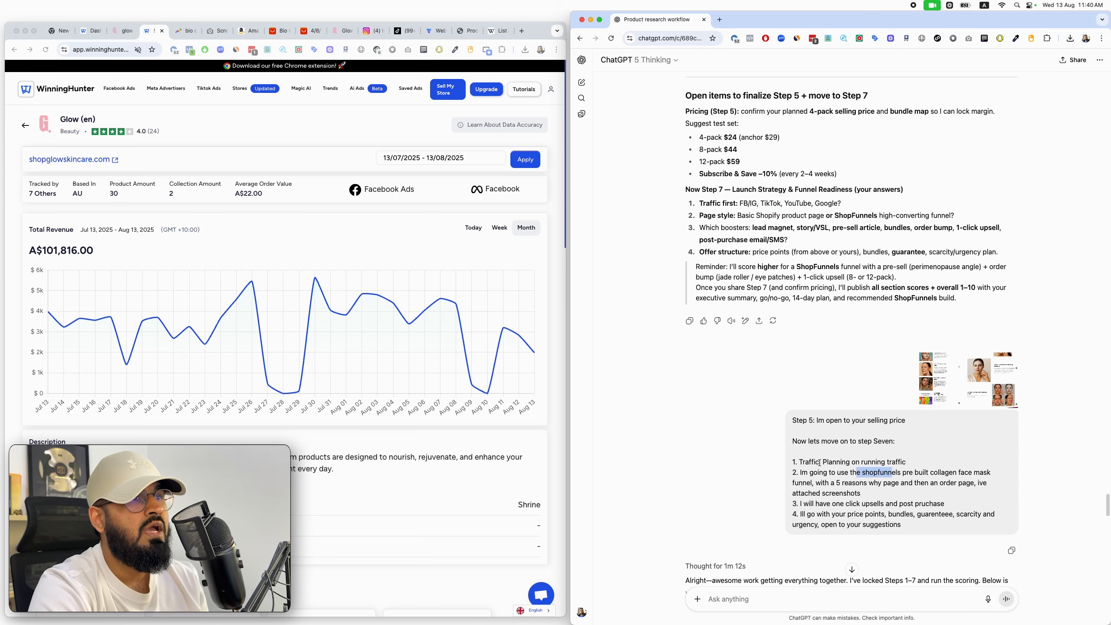
{"action": "scroll", "coordinate": [820, 462], "scroll_direction": "up", "scroll_amount": 2}
{"action": "left_click_drag", "start_coordinate": [699, 254], "coordinate": [1011, 228]}
{"action": "scroll", "coordinate": [731, 253], "scroll_direction": "down", "scroll_amount": 1}
{"action": "left_click", "coordinate": [988, 240]}
{"action": "scroll", "coordinate": [988, 240], "scroll_direction": "down", "scroll_amount": 1}
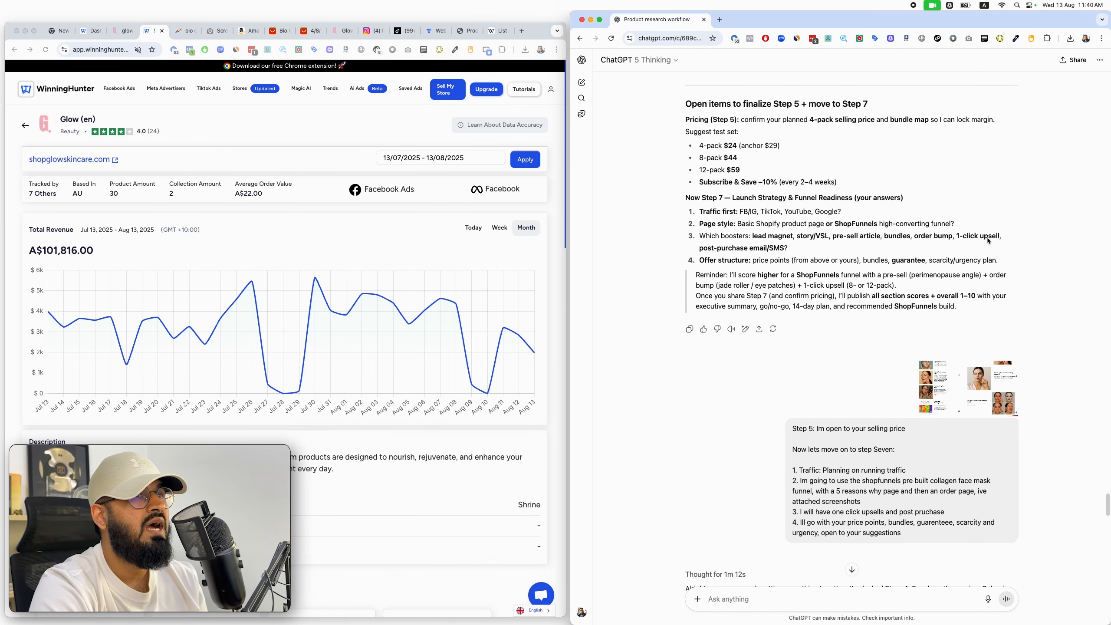
{"action": "scroll", "coordinate": [944, 321], "scroll_direction": "down", "scroll_amount": 1}
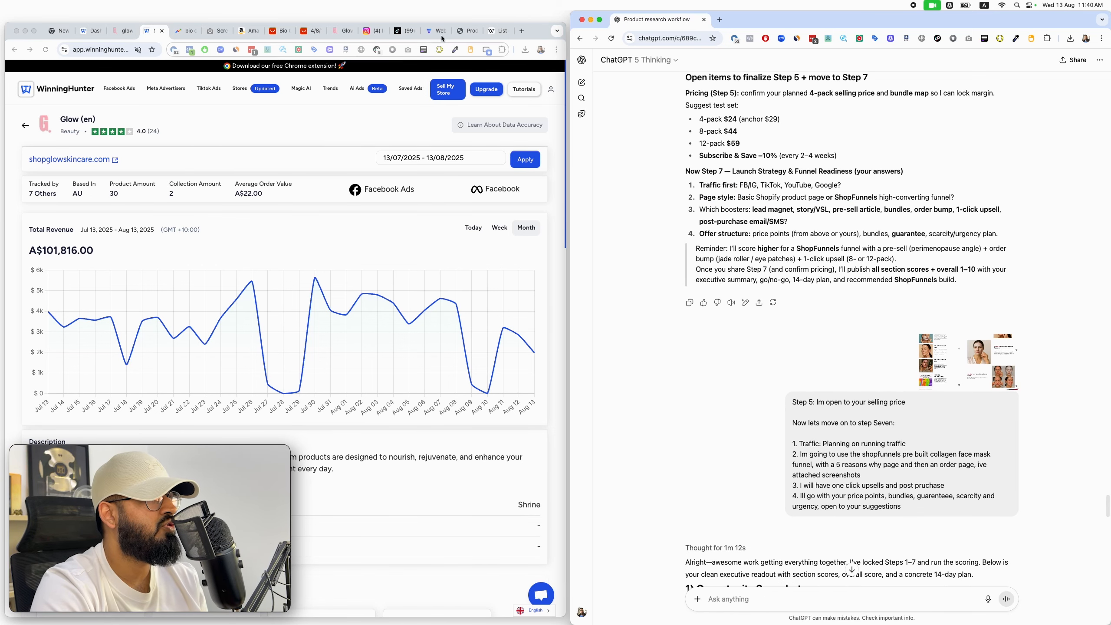
- Open shopfunnels.net in a new browser tab and display its Pre Built Dropshipping Stores funnel templates
{"action": "left_click", "coordinate": [439, 31]}
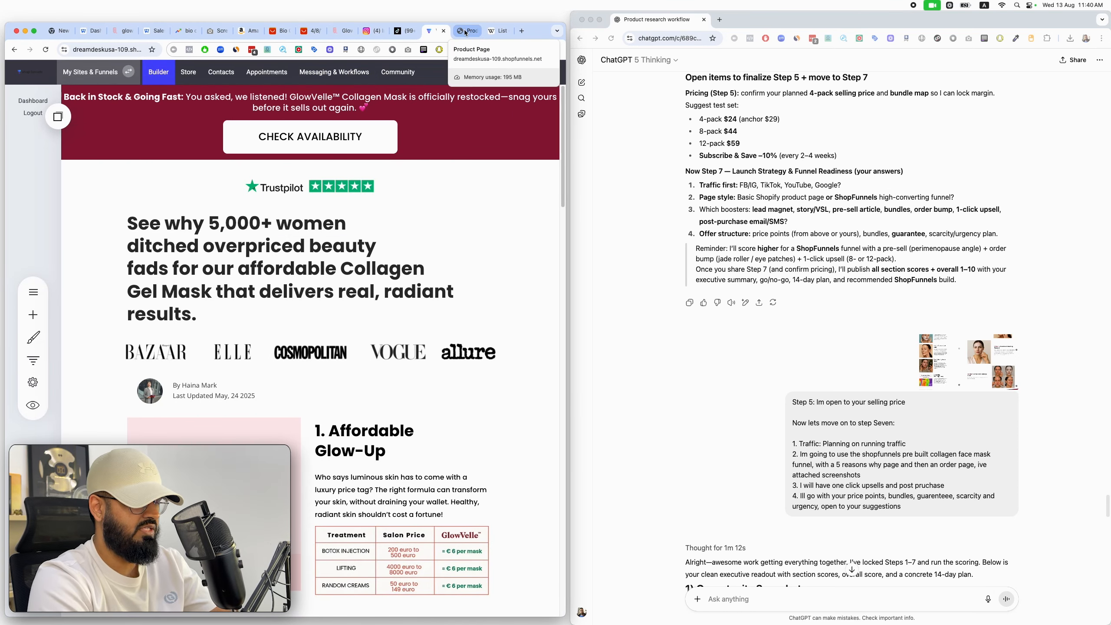
{"action": "key", "text": "super+t"}
{"action": "type", "text": "shopfunnels.net"}
{"action": "key", "text": "Return"}
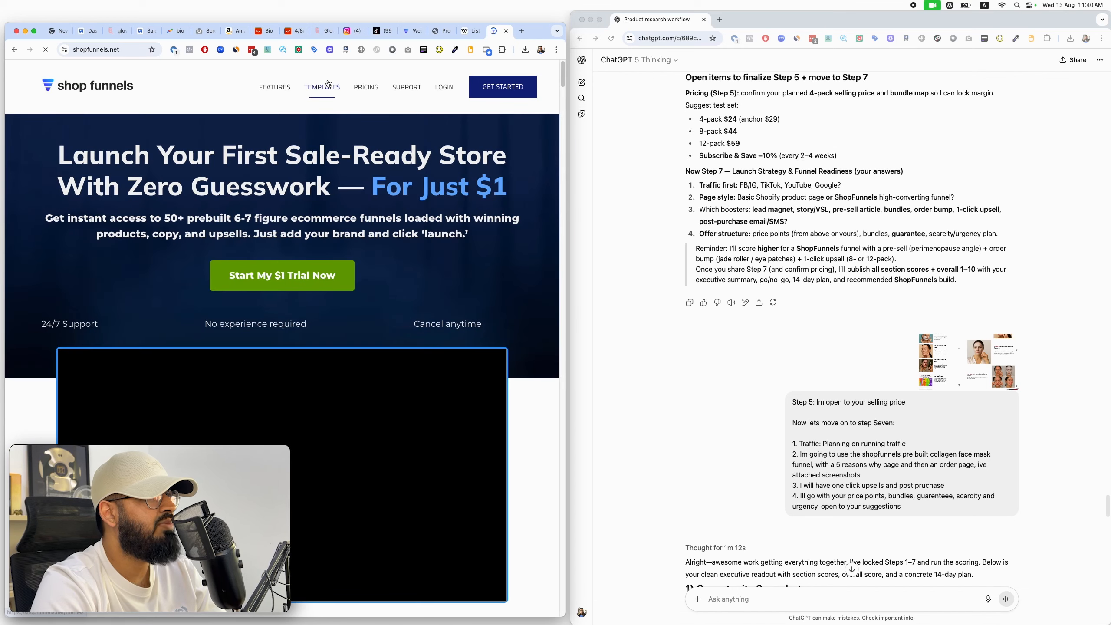
{"action": "left_click", "coordinate": [326, 85]}
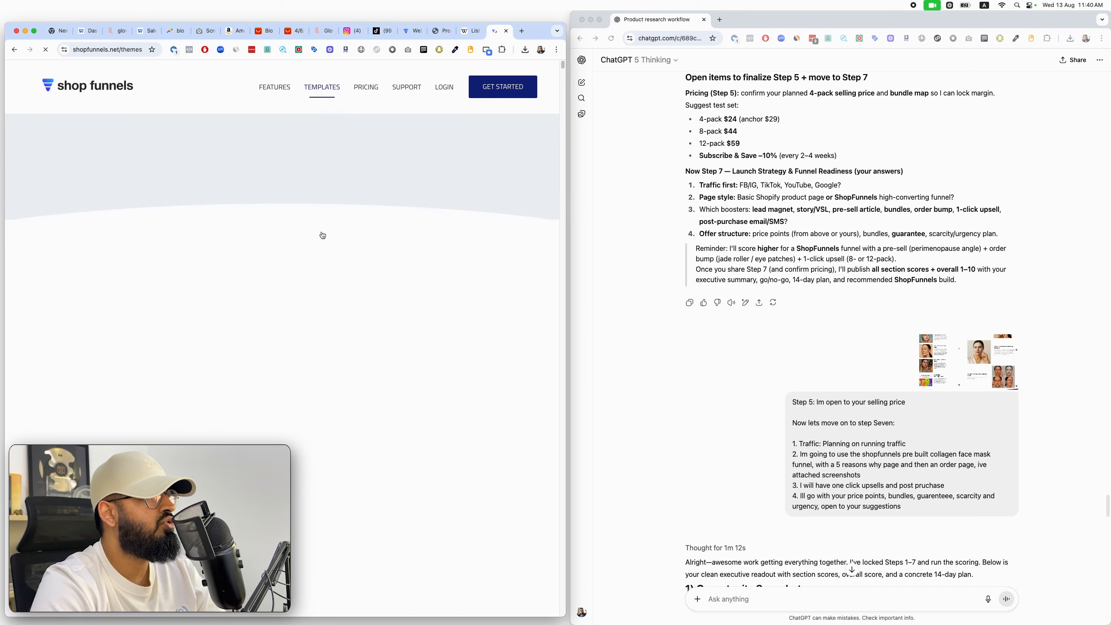
{"action": "left_click", "coordinate": [295, 200]}
{"action": "left_click", "coordinate": [130, 252]}
{"action": "scroll", "coordinate": [528, 254], "scroll_direction": "down", "scroll_amount": 1}
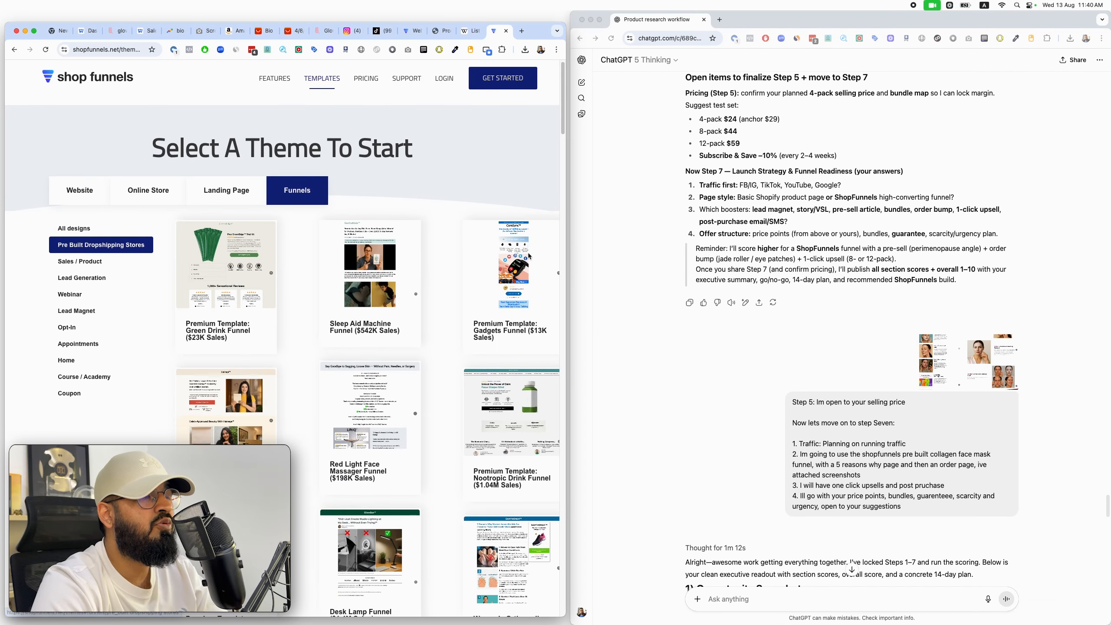
- Find the Collagen Face Mask Funnel among the templates and preview its landing page from start to end, closing the preview
{"action": "scroll", "coordinate": [528, 256], "scroll_direction": "down", "scroll_amount": 5}
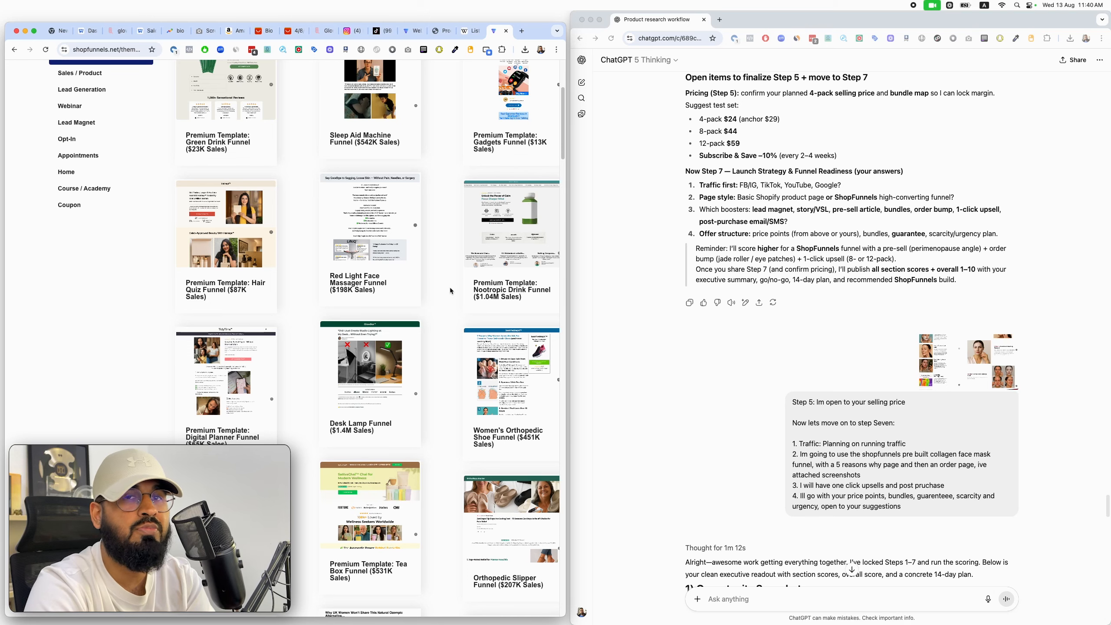
{"action": "scroll", "coordinate": [437, 331], "scroll_direction": "down", "scroll_amount": 2}
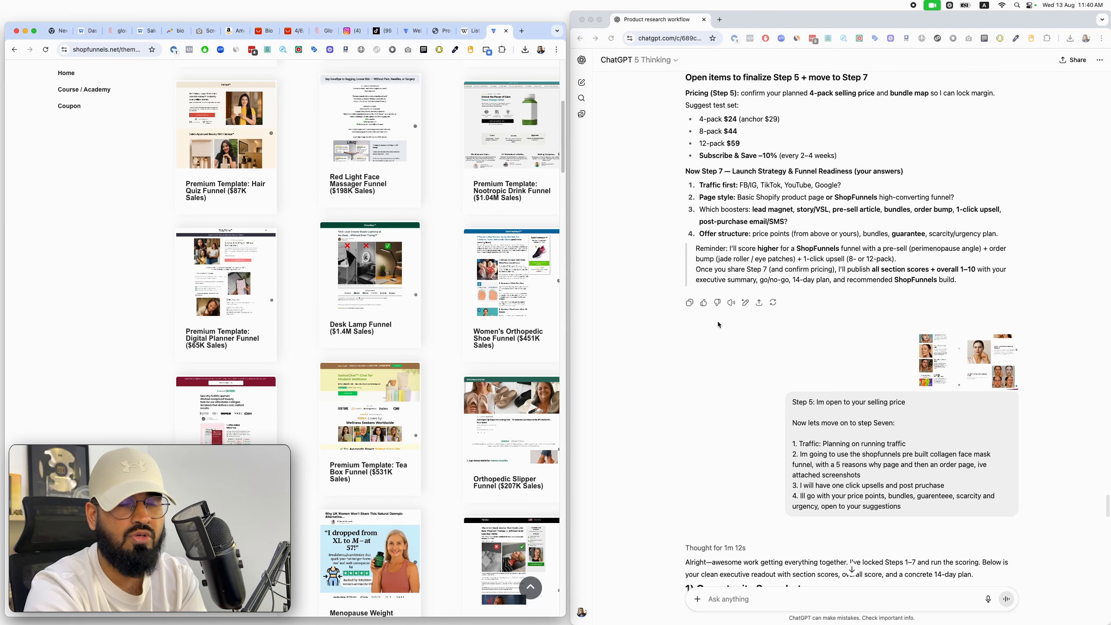
{"action": "scroll", "coordinate": [717, 321], "scroll_direction": "down", "scroll_amount": 2}
{"action": "scroll", "coordinate": [717, 322], "scroll_direction": "up", "scroll_amount": 2}
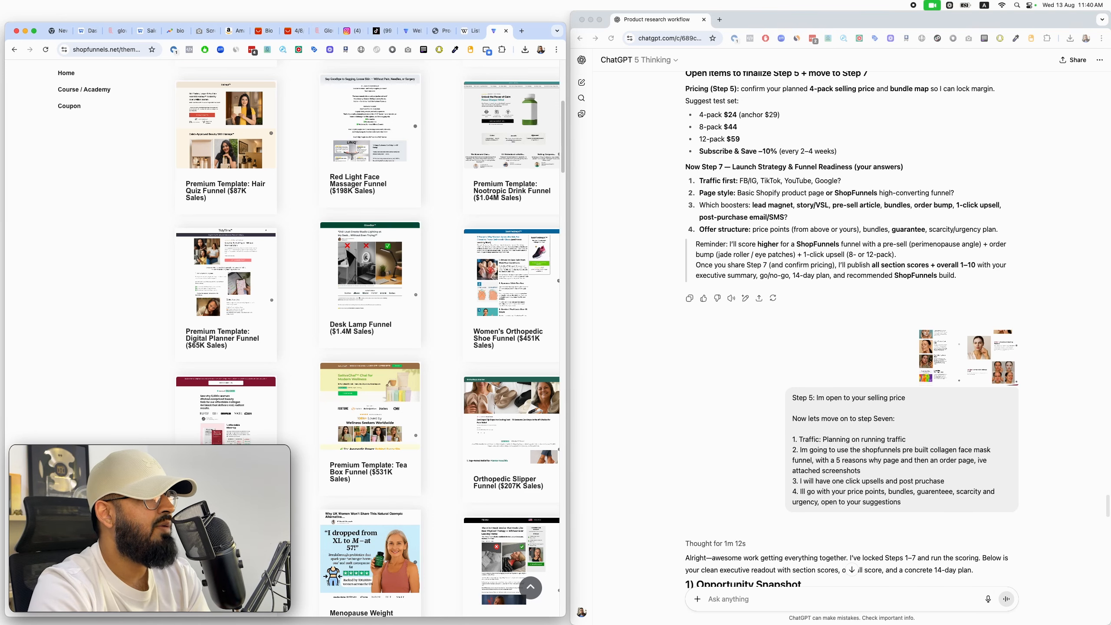
{"action": "left_click", "coordinate": [225, 438]}
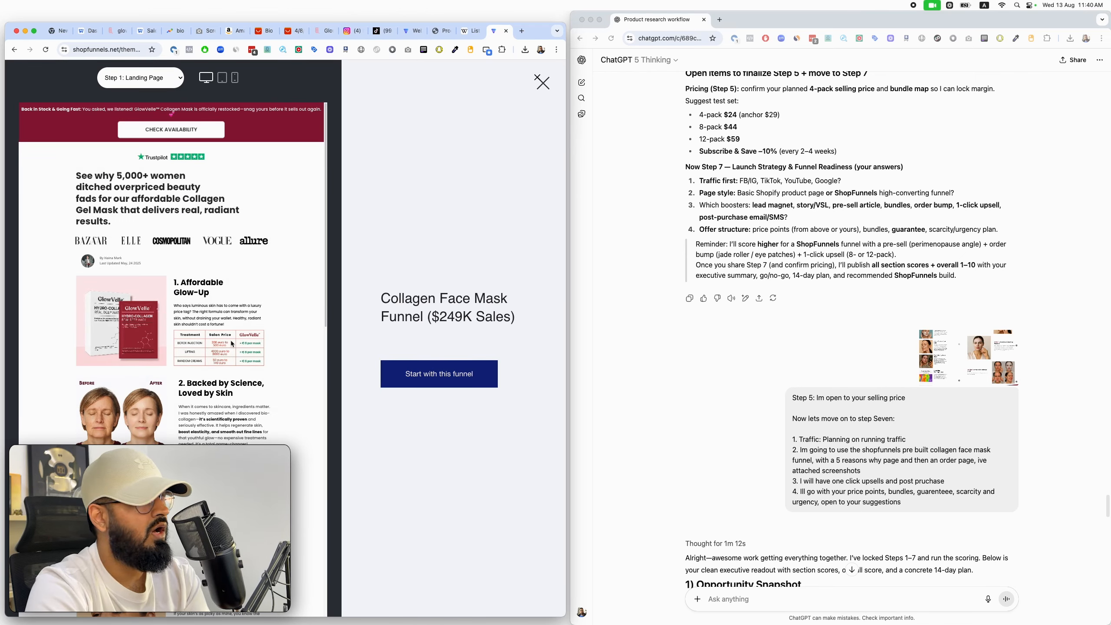
{"action": "scroll", "coordinate": [210, 309], "scroll_direction": "down", "scroll_amount": 10}
{"action": "scroll", "coordinate": [175, 311], "scroll_direction": "up", "scroll_amount": 10}
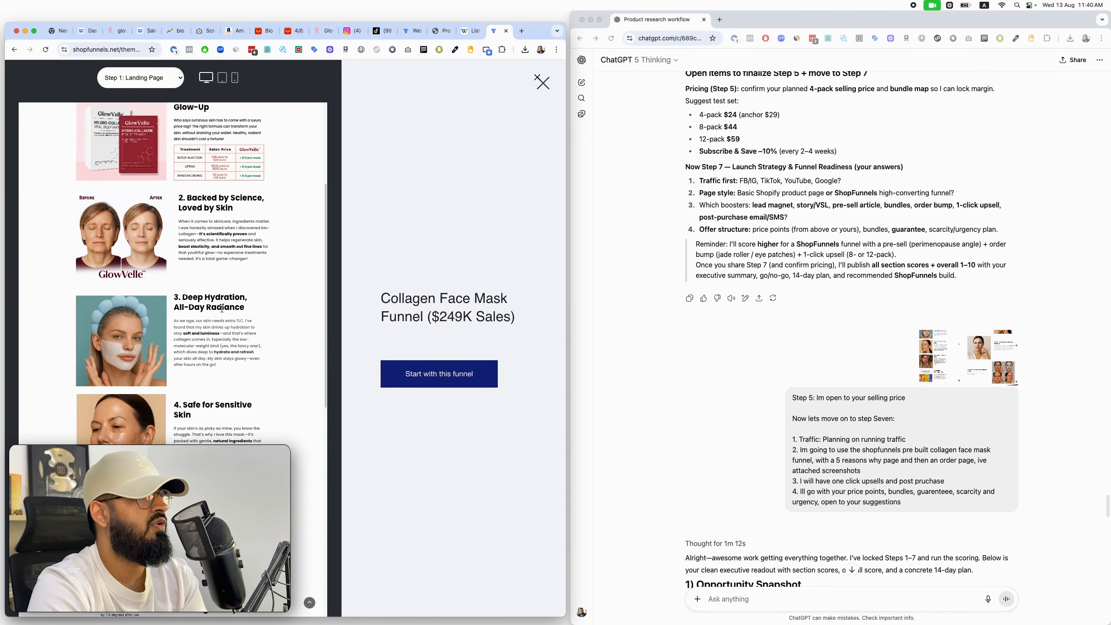
{"action": "scroll", "coordinate": [160, 311], "scroll_direction": "down", "scroll_amount": 10}
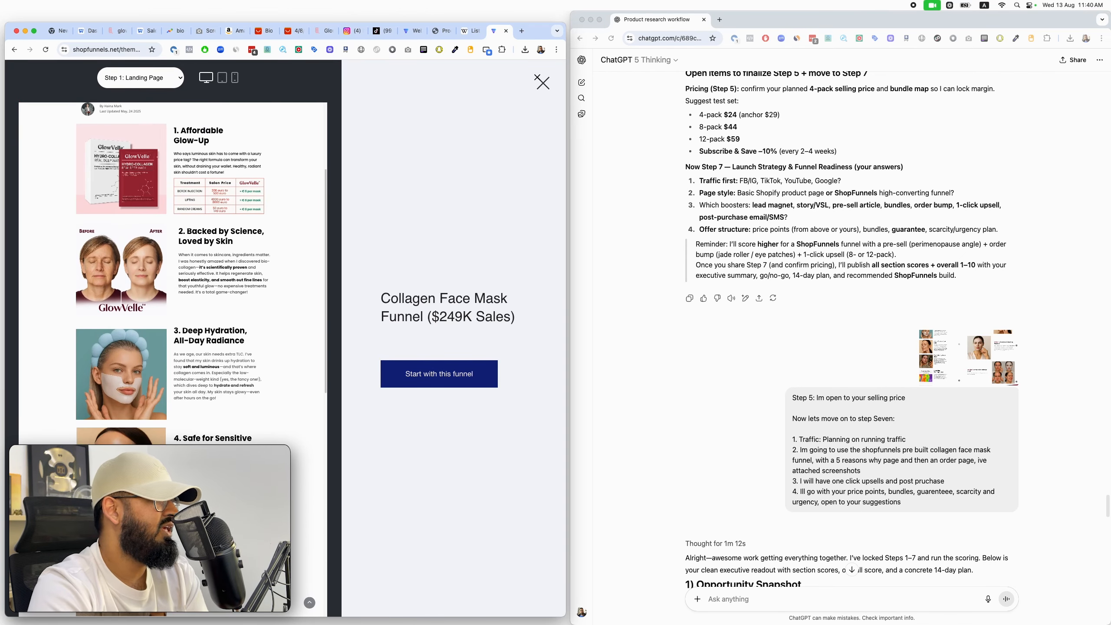
{"action": "scroll", "coordinate": [122, 304], "scroll_direction": "up", "scroll_amount": 10}
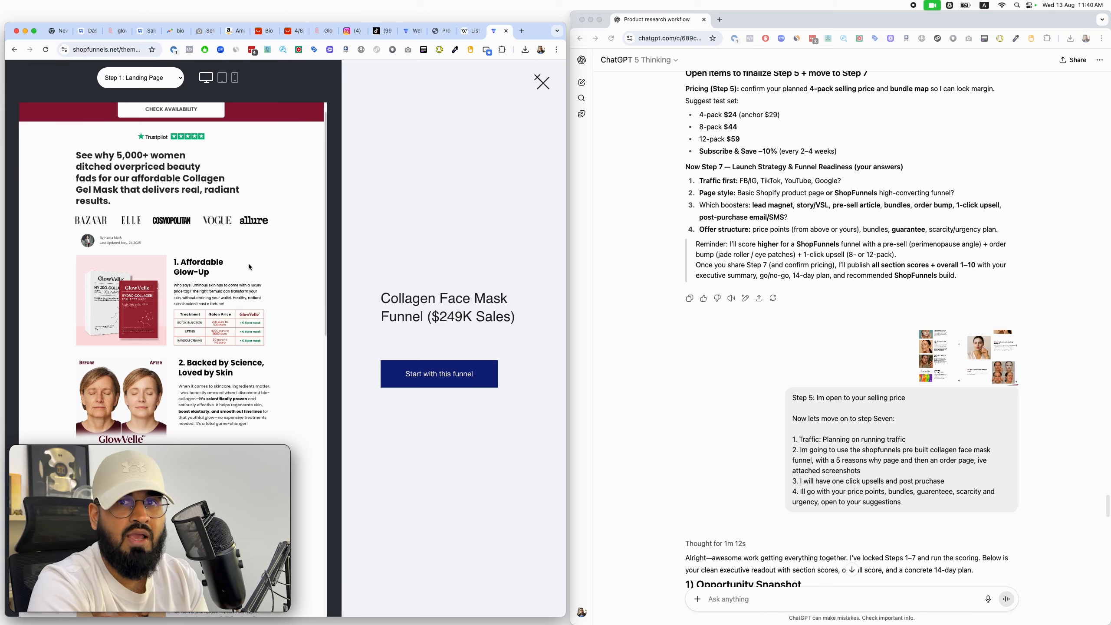
{"action": "scroll", "coordinate": [248, 266], "scroll_direction": "down", "scroll_amount": 10}
{"action": "scroll", "coordinate": [248, 266], "scroll_direction": "up", "scroll_amount": 10}
{"action": "left_click", "coordinate": [542, 83]}
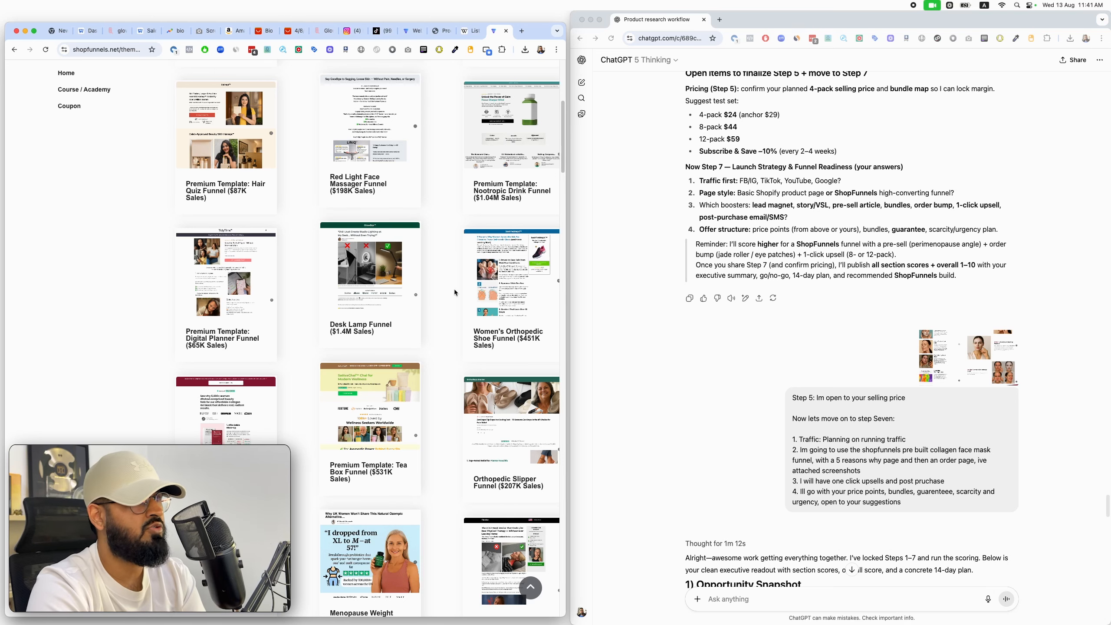
- Look over the other prebuilt funnel templates surrounding the Collagen Face Mask Funnel
{"action": "scroll", "coordinate": [454, 284], "scroll_direction": "up", "scroll_amount": 5}
{"action": "scroll", "coordinate": [452, 284], "scroll_direction": "down", "scroll_amount": 6}
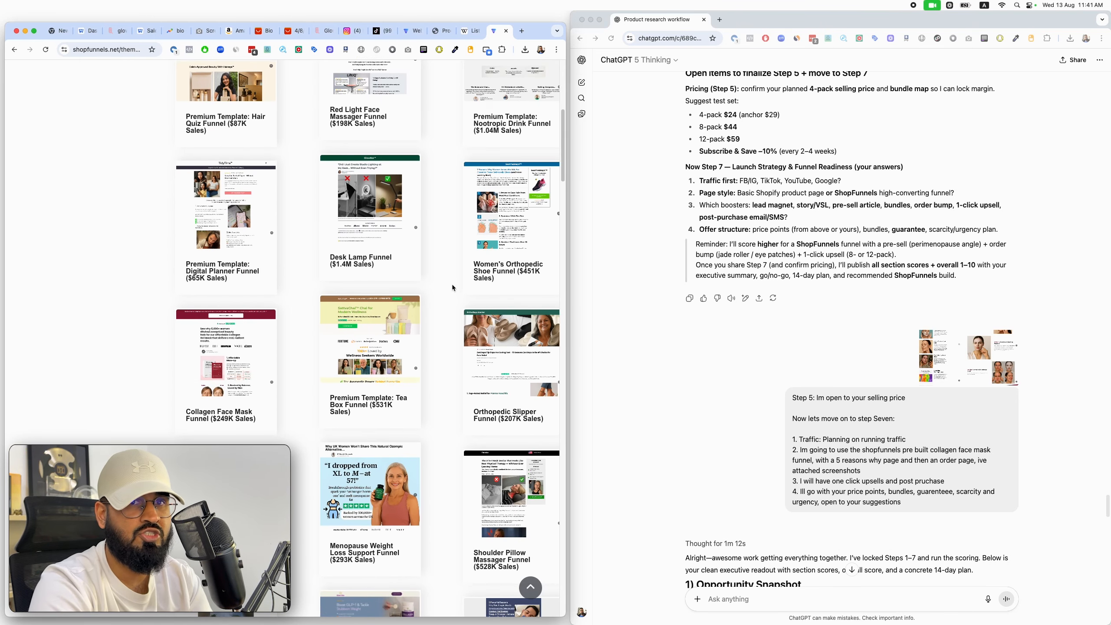
{"action": "mouse_move", "coordinate": [351, 369]}
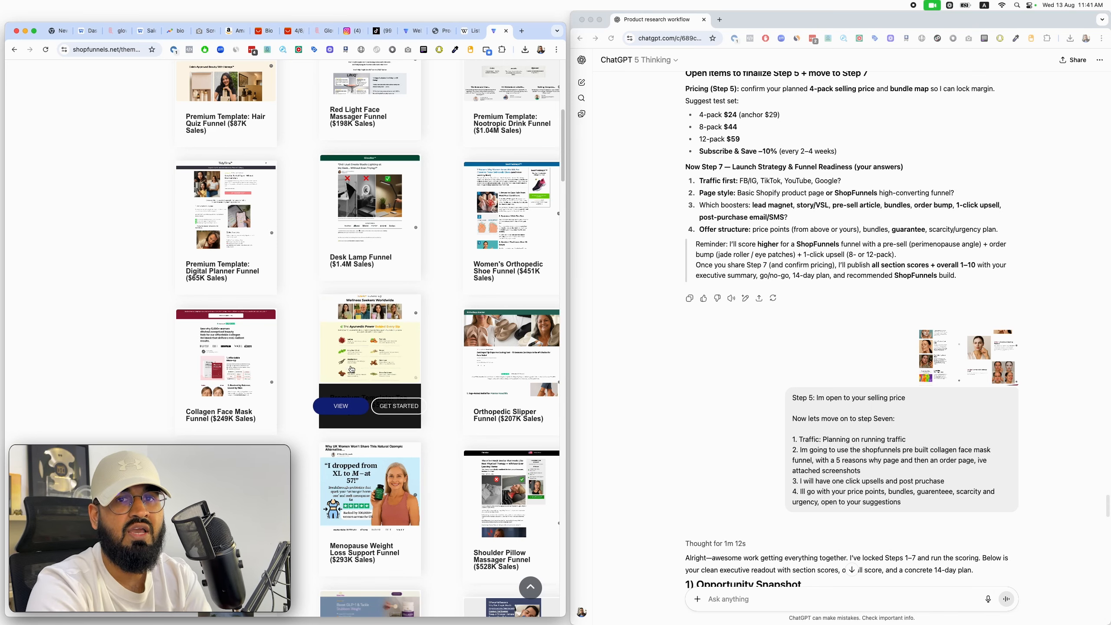
{"action": "mouse_move", "coordinate": [246, 372]}
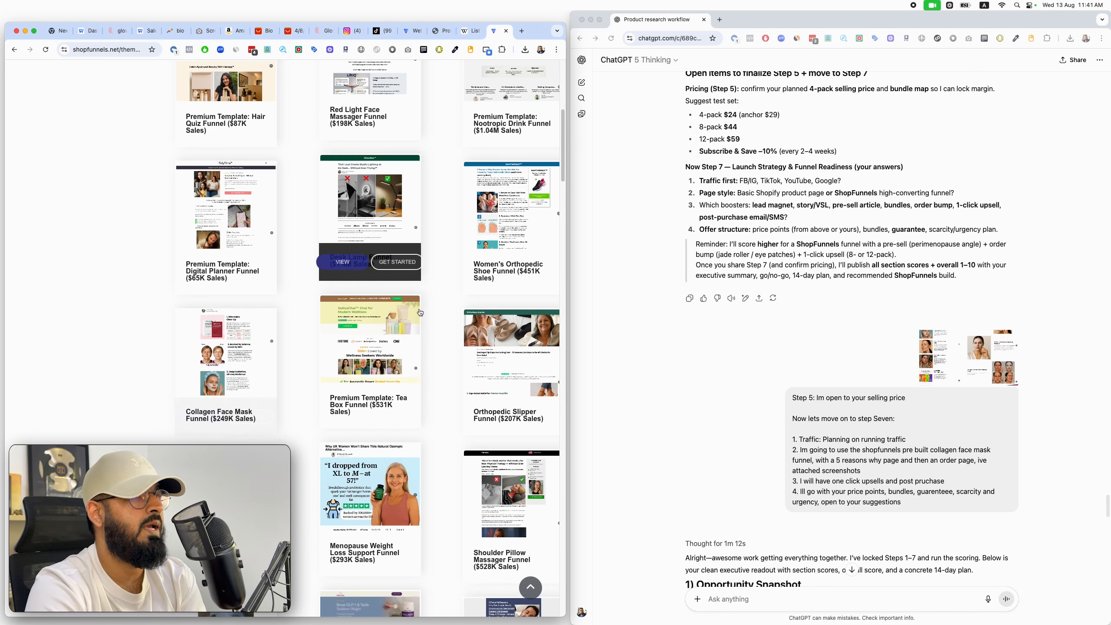
- Return to the ChatGPT Step 7 questions and examine the boosters question, highlighting "Which boosters" and its listed options
{"action": "scroll", "coordinate": [809, 306], "scroll_direction": "down", "scroll_amount": 5}
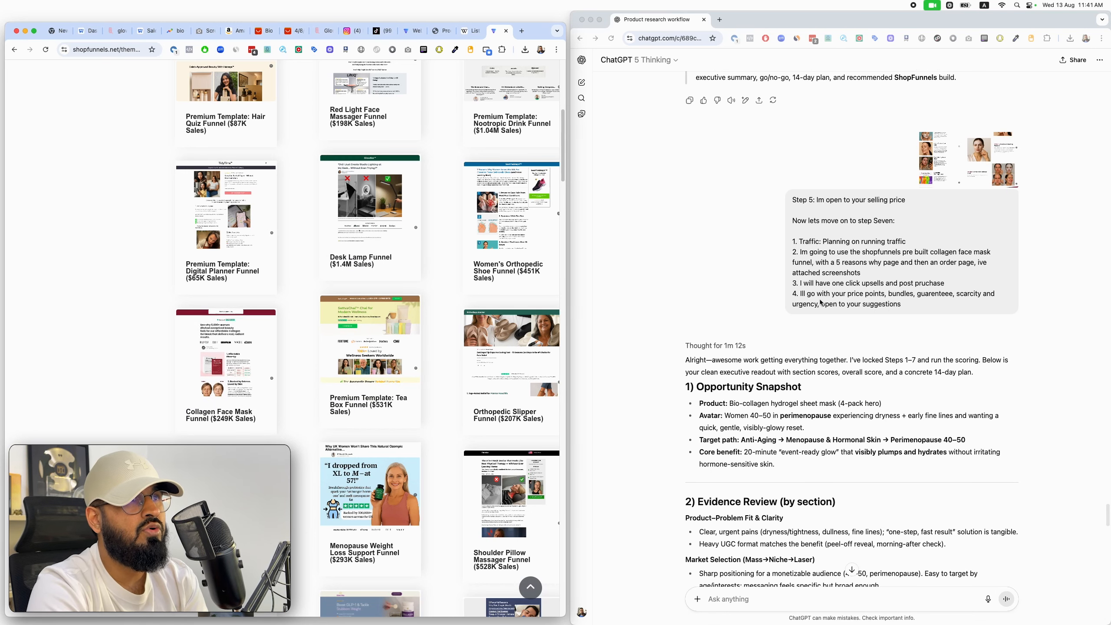
{"action": "scroll", "coordinate": [821, 302], "scroll_direction": "up", "scroll_amount": 3}
{"action": "left_click", "coordinate": [699, 160]}
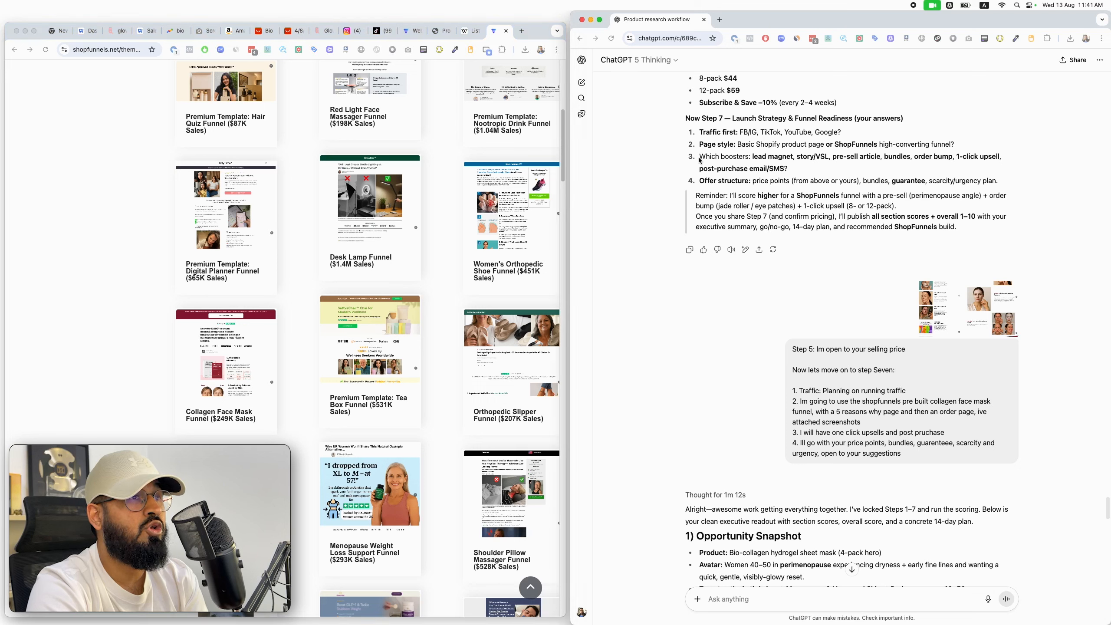
{"action": "left_click_drag", "start_coordinate": [699, 160], "coordinate": [741, 157]}
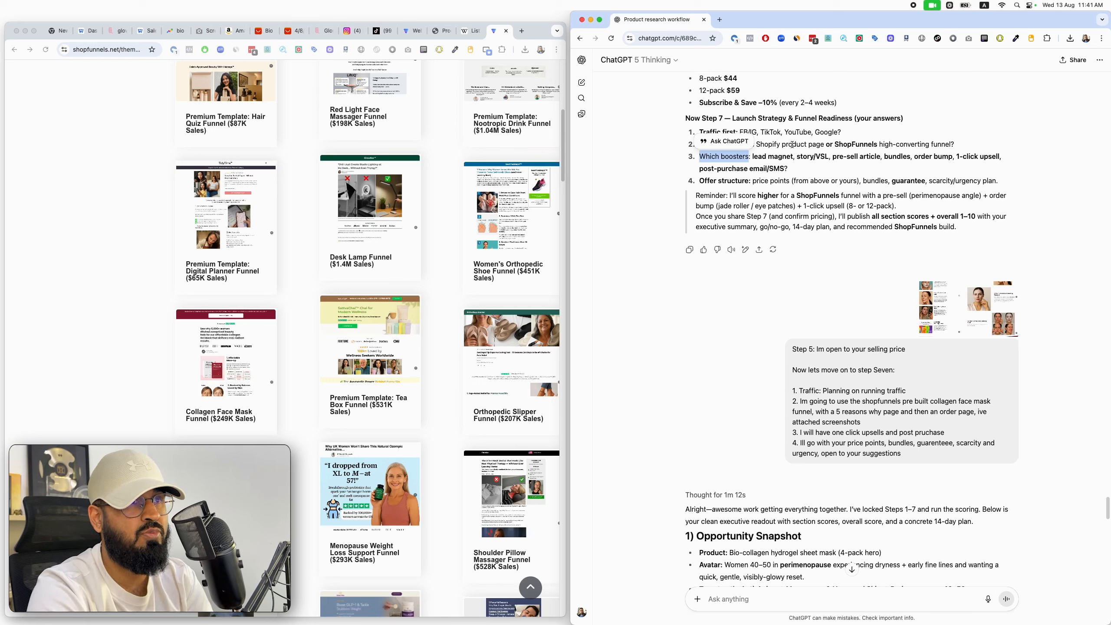
{"action": "left_click_drag", "start_coordinate": [752, 156], "coordinate": [950, 154]}
{"action": "left_click", "coordinate": [891, 156]}
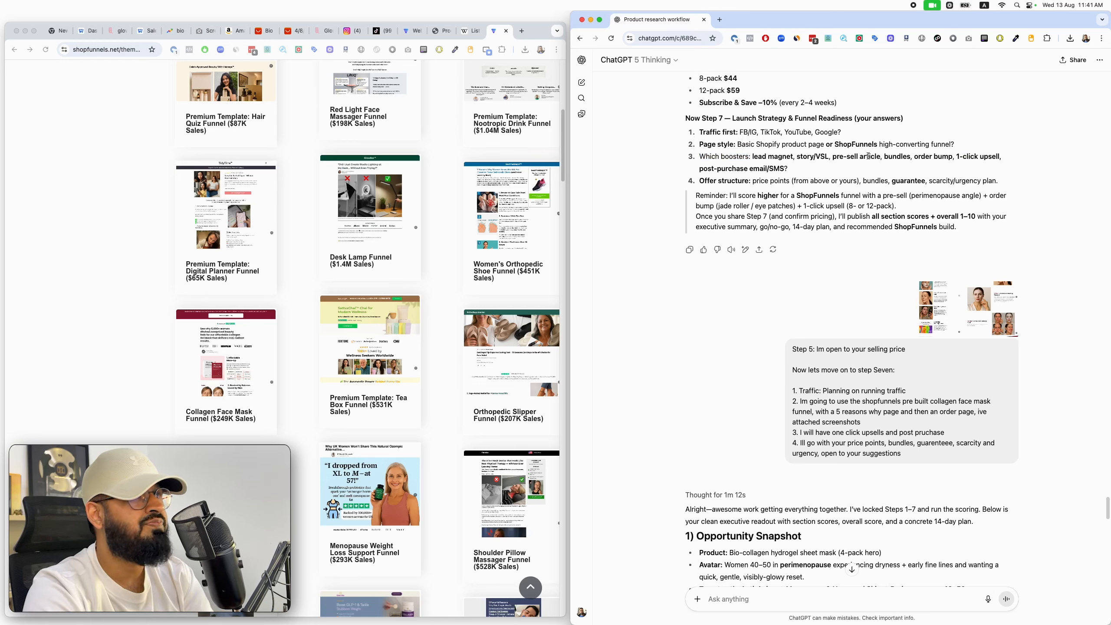
- Examine the offer structure question, highlighting "price points (from above or yours)" and "scarcity/urgency", and check the submitted reply
{"action": "scroll", "coordinate": [848, 480], "scroll_direction": "down", "scroll_amount": 2}
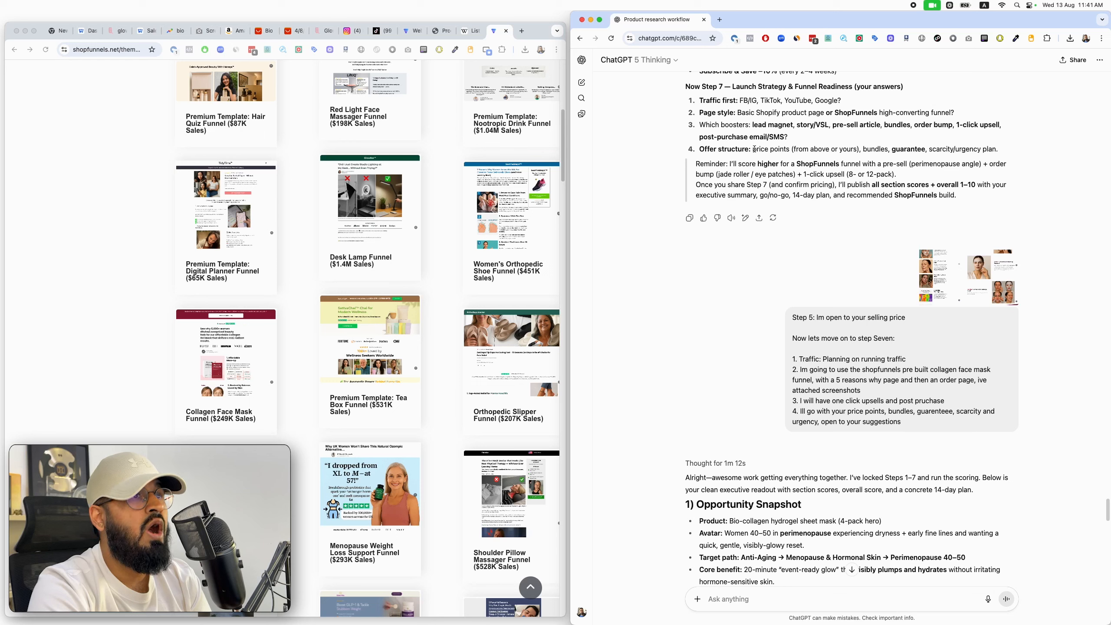
{"action": "left_click_drag", "start_coordinate": [751, 149], "coordinate": [861, 148]}
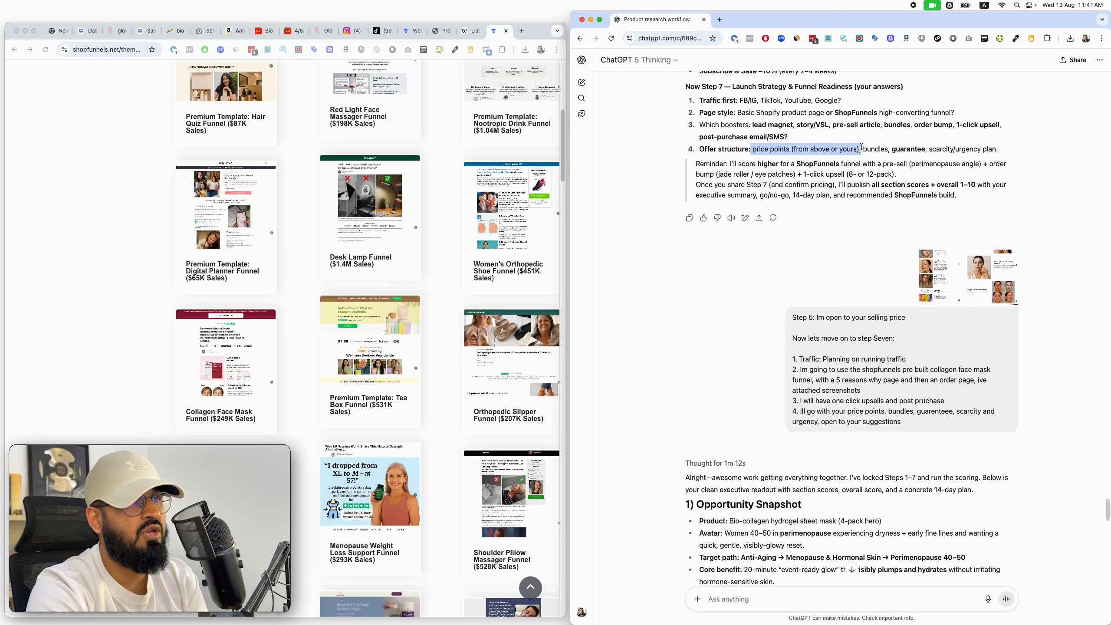
{"action": "left_click", "coordinate": [861, 148]}
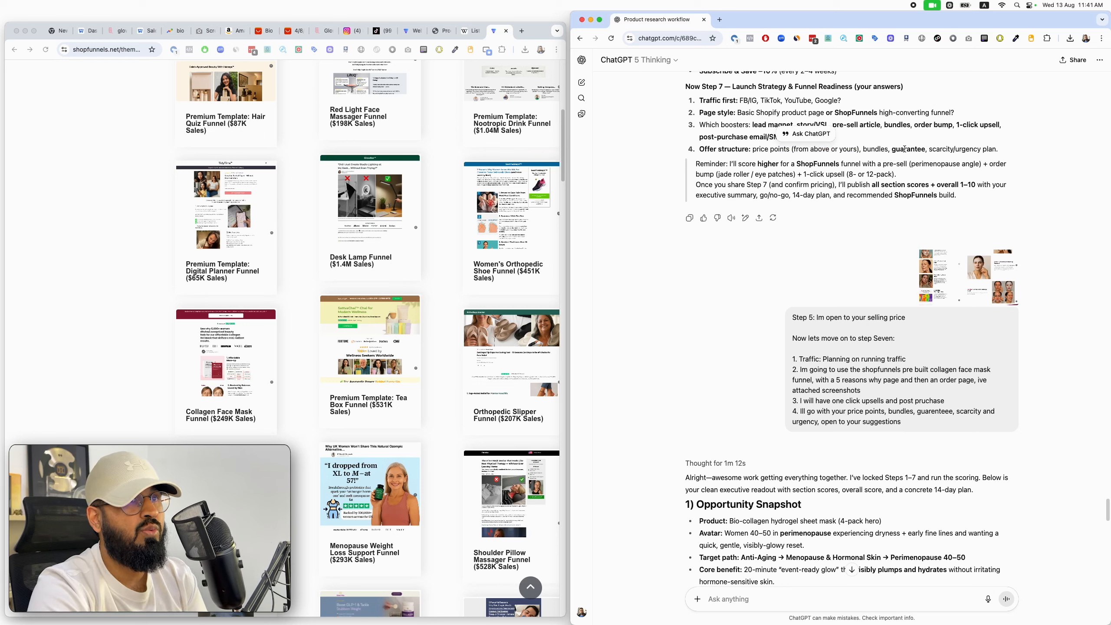
{"action": "left_click_drag", "start_coordinate": [893, 149], "coordinate": [982, 147]}
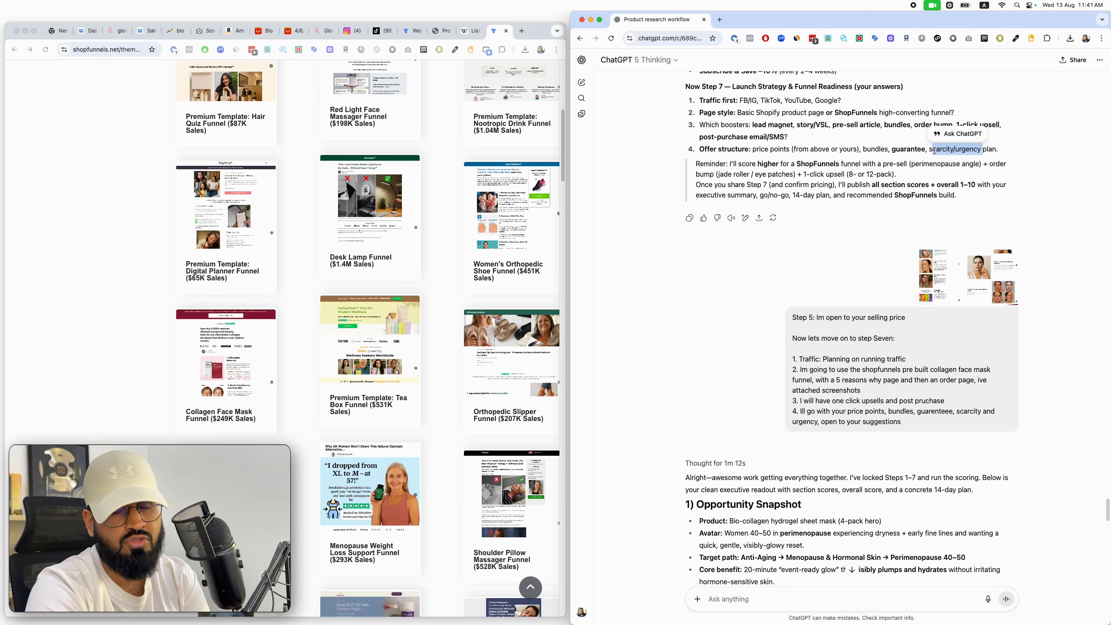
{"action": "scroll", "coordinate": [925, 144], "scroll_direction": "down", "scroll_amount": 3}
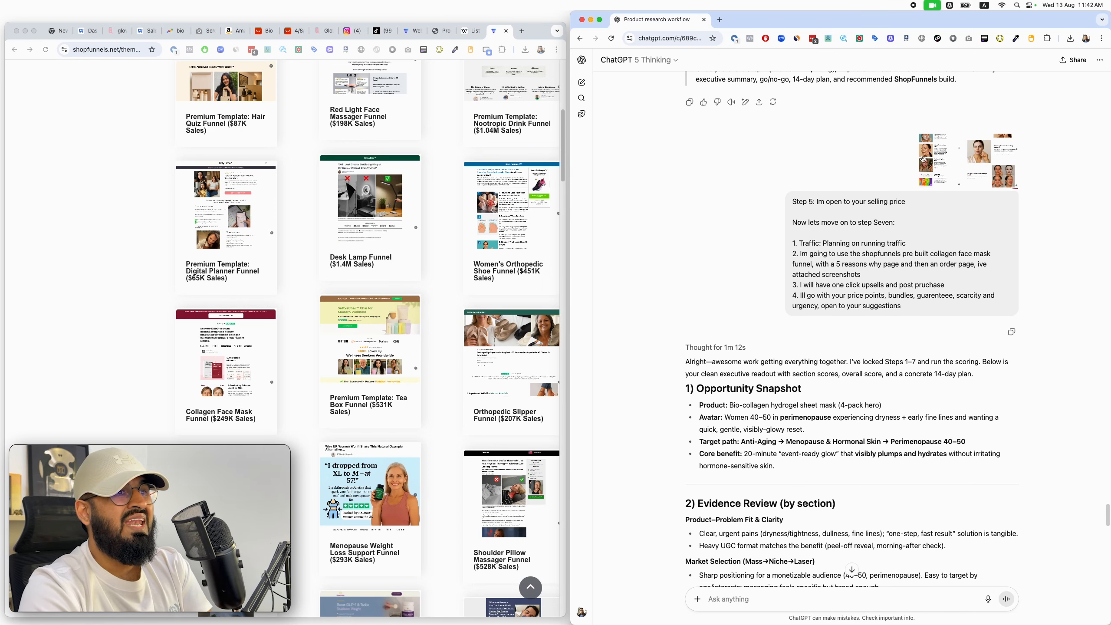
- Review the final readout's Opportunity Snapshot, circling the section with the annotation pen and pointing out the product, avatar and core benefit
{"action": "scroll", "coordinate": [897, 249], "scroll_direction": "up", "scroll_amount": 5}
{"action": "scroll", "coordinate": [898, 248], "scroll_direction": "up", "scroll_amount": 5}
{"action": "scroll", "coordinate": [898, 248], "scroll_direction": "down", "scroll_amount": 10}
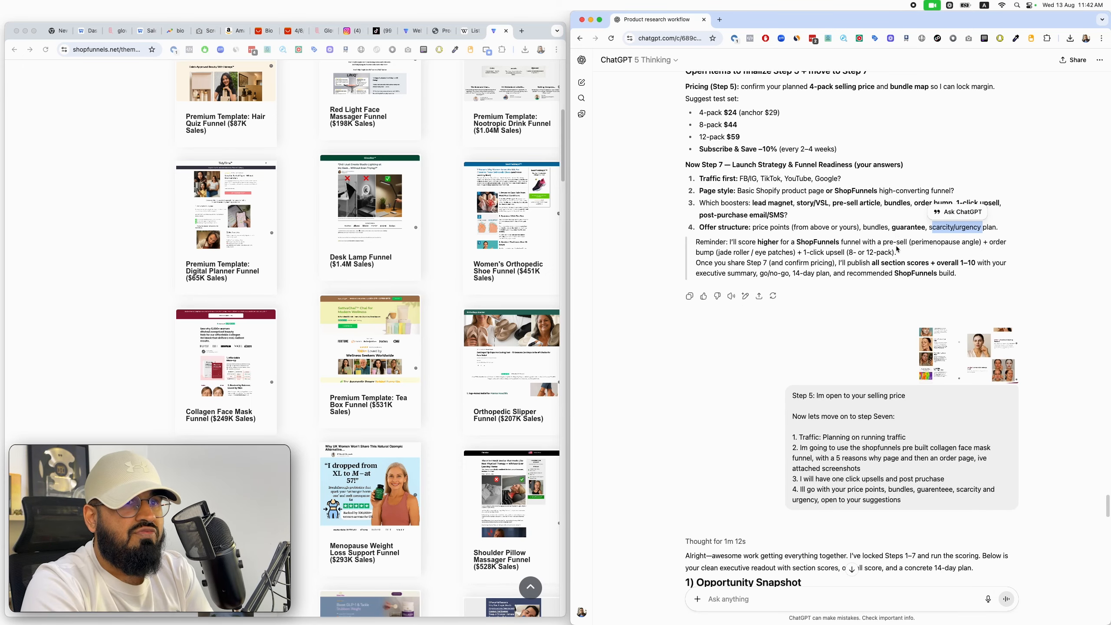
{"action": "scroll", "coordinate": [896, 249], "scroll_direction": "down", "scroll_amount": 5}
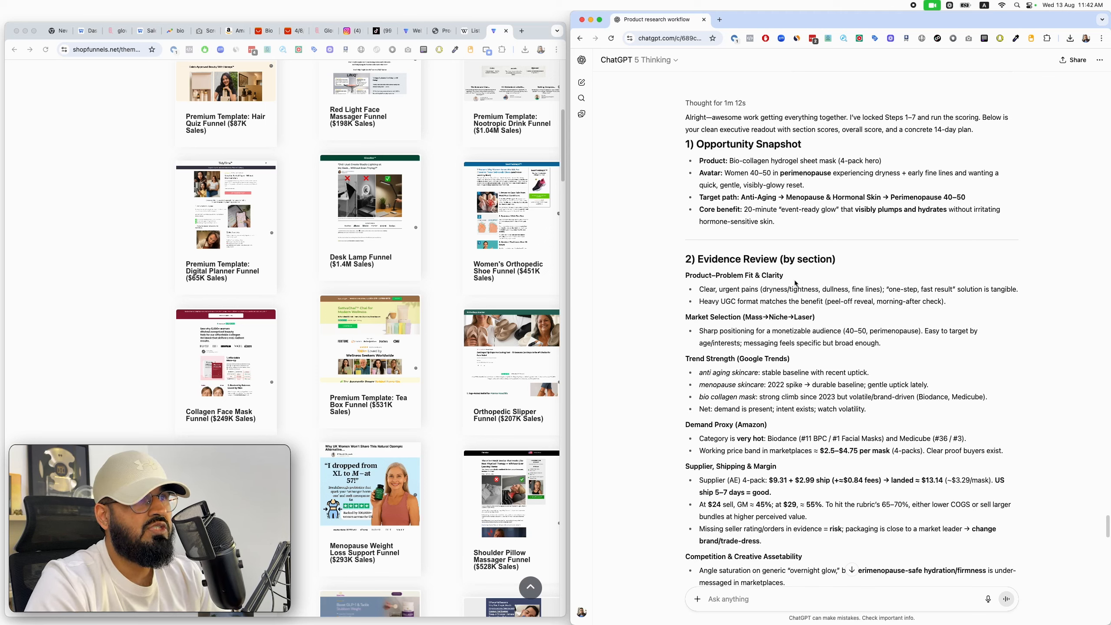
{"action": "mouse_move", "coordinate": [850, 123]}
{"action": "left_mouse_down"}
{"action": "mouse_move", "coordinate": [744, 259]}
{"action": "mouse_move", "coordinate": [1074, 171]}
{"action": "left_mouse_up"}
{"action": "left_click_drag", "start_coordinate": [732, 166], "coordinate": [815, 174]}
{"action": "left_click_drag", "start_coordinate": [706, 179], "coordinate": [788, 180]}
{"action": "mouse_move", "coordinate": [707, 200]}
{"action": "left_mouse_down"}
{"action": "mouse_move", "coordinate": [754, 206]}
{"action": "mouse_move", "coordinate": [711, 217]}
{"action": "mouse_move", "coordinate": [750, 219]}
{"action": "left_mouse_up"}
{"action": "mouse_move", "coordinate": [991, 117]}
{"action": "left_mouse_down"}
{"action": "mouse_move", "coordinate": [680, 144]}
{"action": "mouse_move", "coordinate": [1050, 223]}
{"action": "left_mouse_up"}
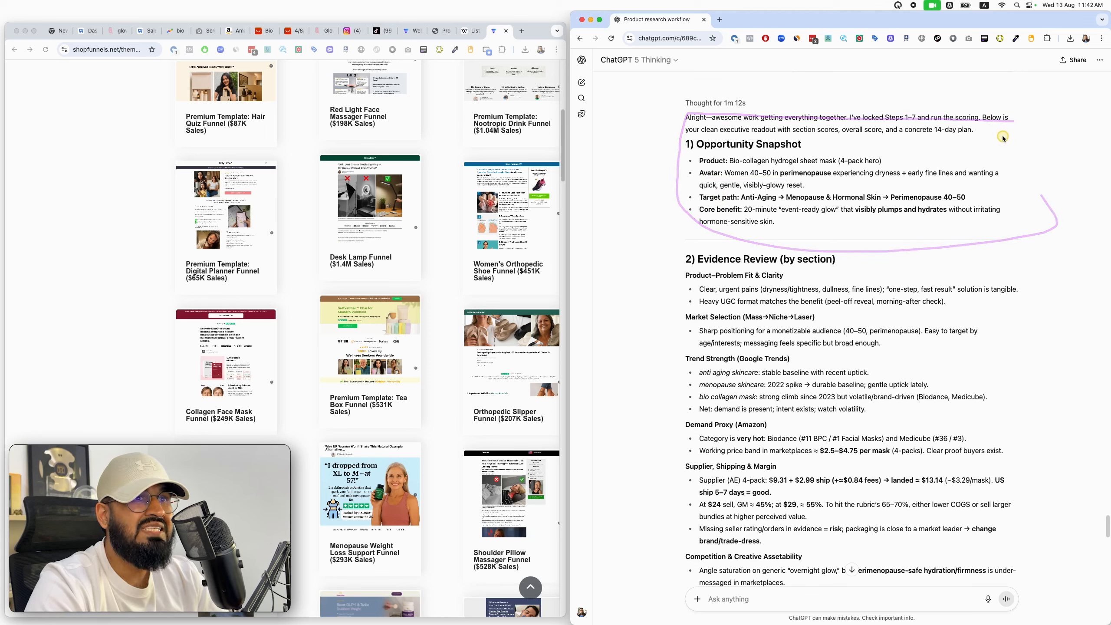
{"action": "left_click_drag", "start_coordinate": [1019, 93], "coordinate": [1083, 249]}
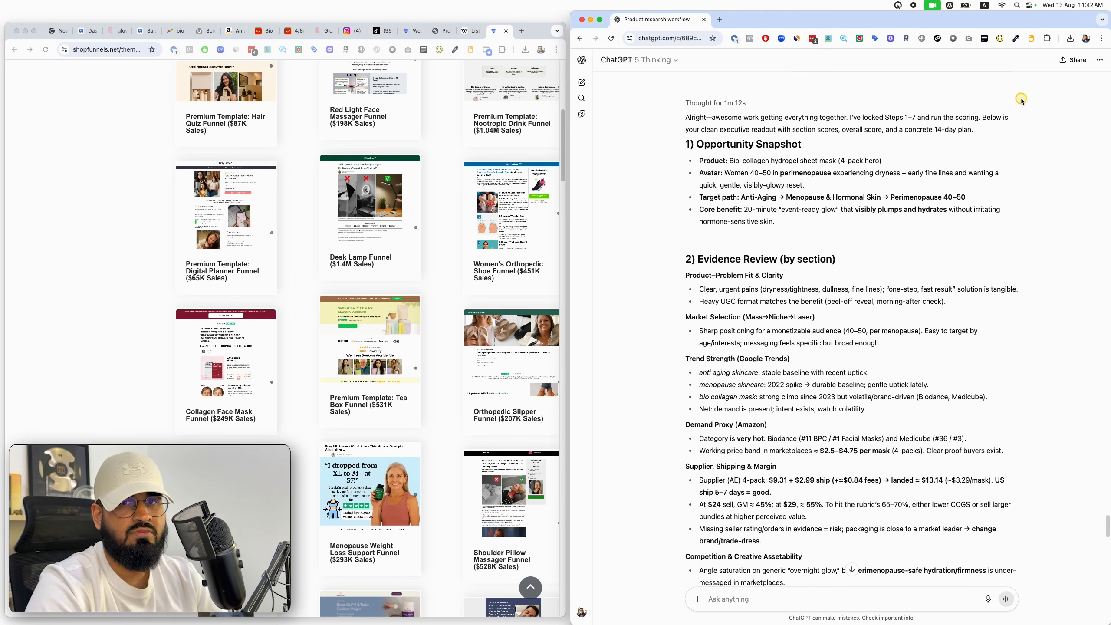
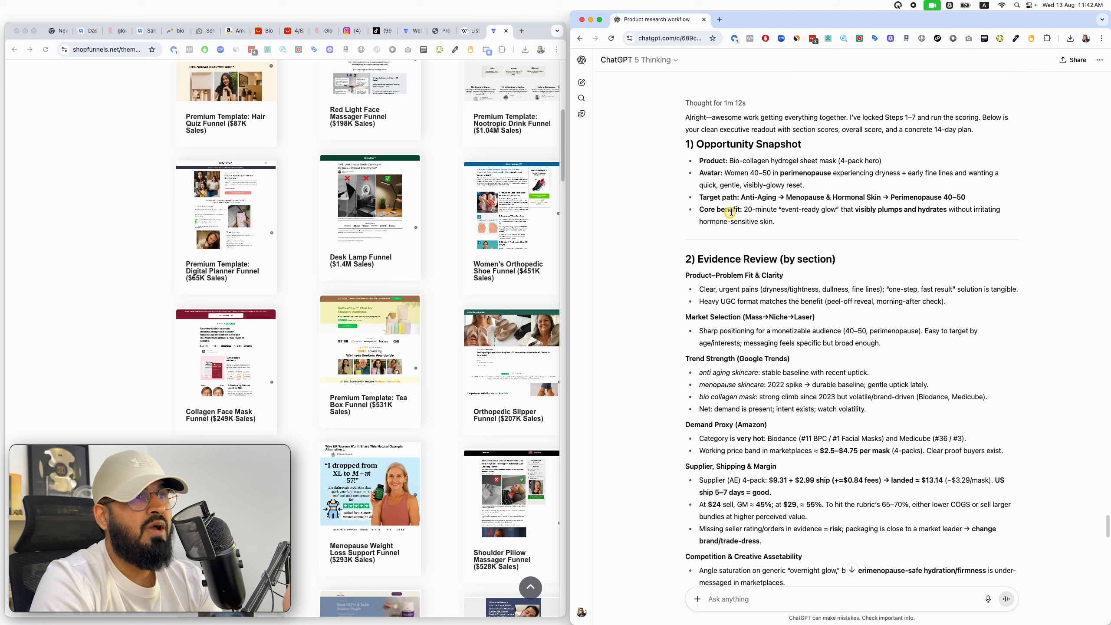
{"action": "left_click_drag", "start_coordinate": [743, 210], "coordinate": [769, 210]}
{"action": "left_click", "coordinate": [770, 210]}
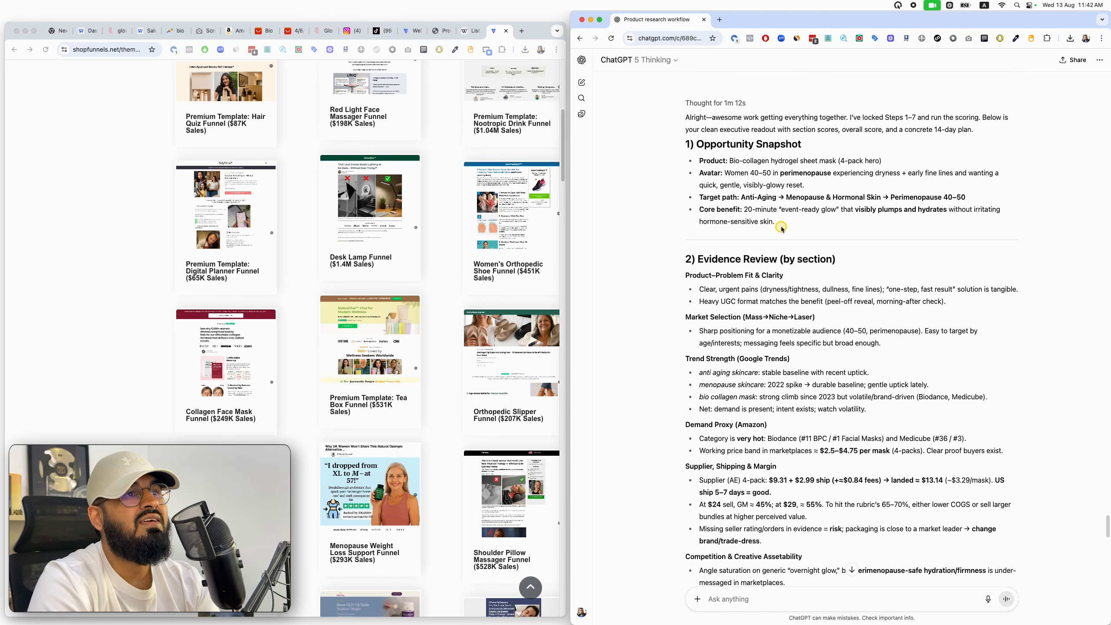
- Examine the Evidence Review's Product–Problem Fit & Clarity section, highlighting its heading, the "one-step, fast result" point and the UGC format benefit
{"action": "scroll", "coordinate": [783, 230], "scroll_direction": "down", "scroll_amount": 4}
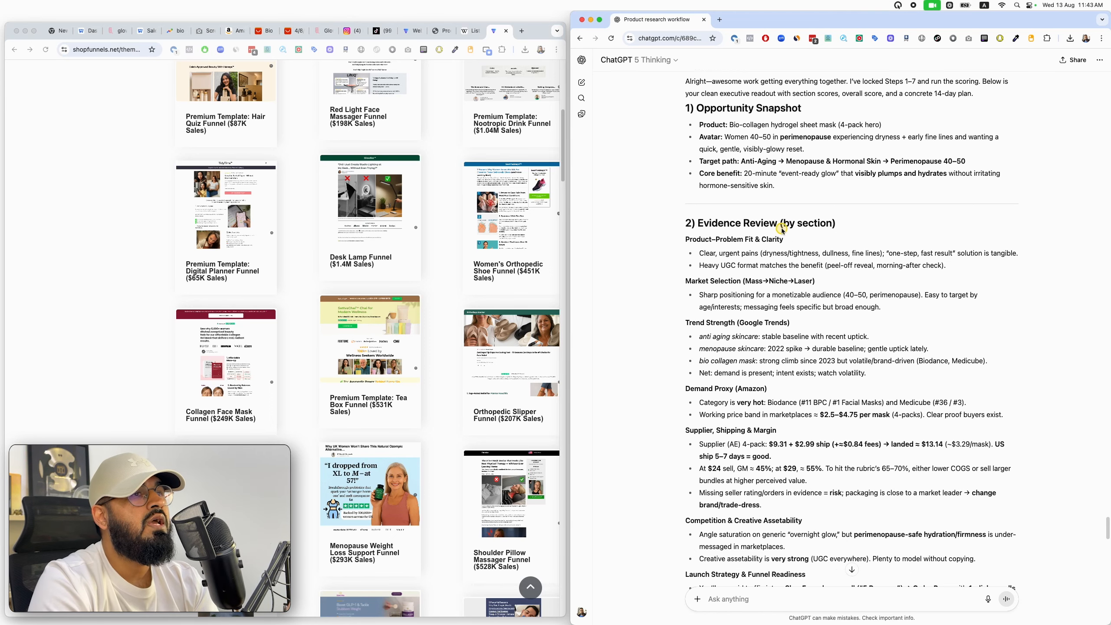
{"action": "left_click_drag", "start_coordinate": [691, 212], "coordinate": [906, 213]}
{"action": "scroll", "coordinate": [907, 215], "scroll_direction": "down", "scroll_amount": 1}
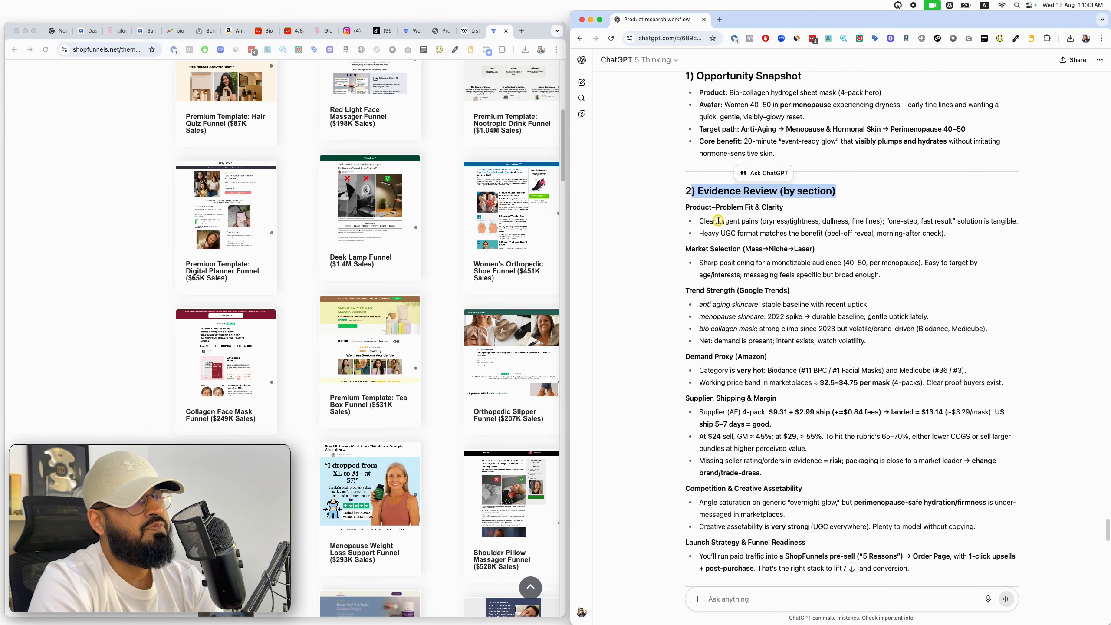
{"action": "left_click_drag", "start_coordinate": [681, 206], "coordinate": [786, 200]}
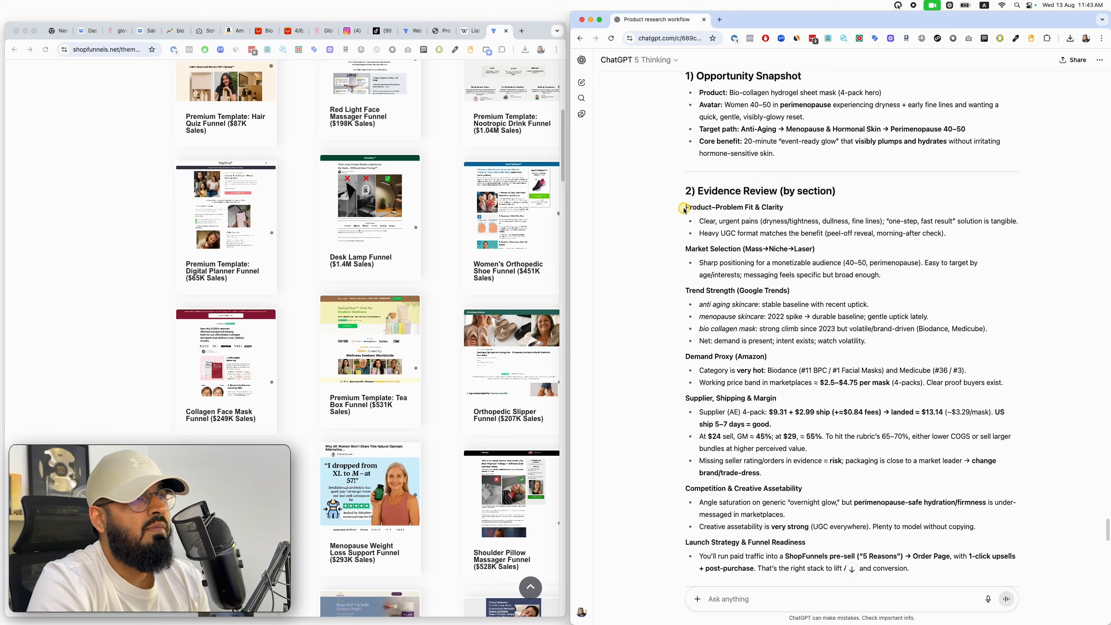
{"action": "left_click_drag", "start_coordinate": [684, 207], "coordinate": [810, 208]}
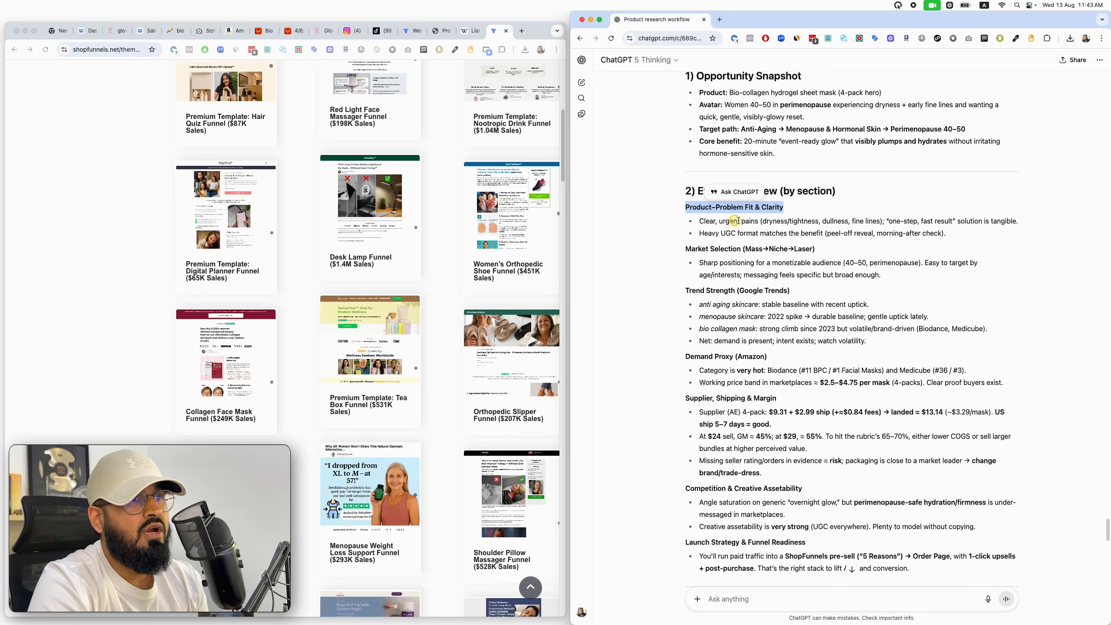
{"action": "left_click_drag", "start_coordinate": [909, 221], "coordinate": [967, 221]}
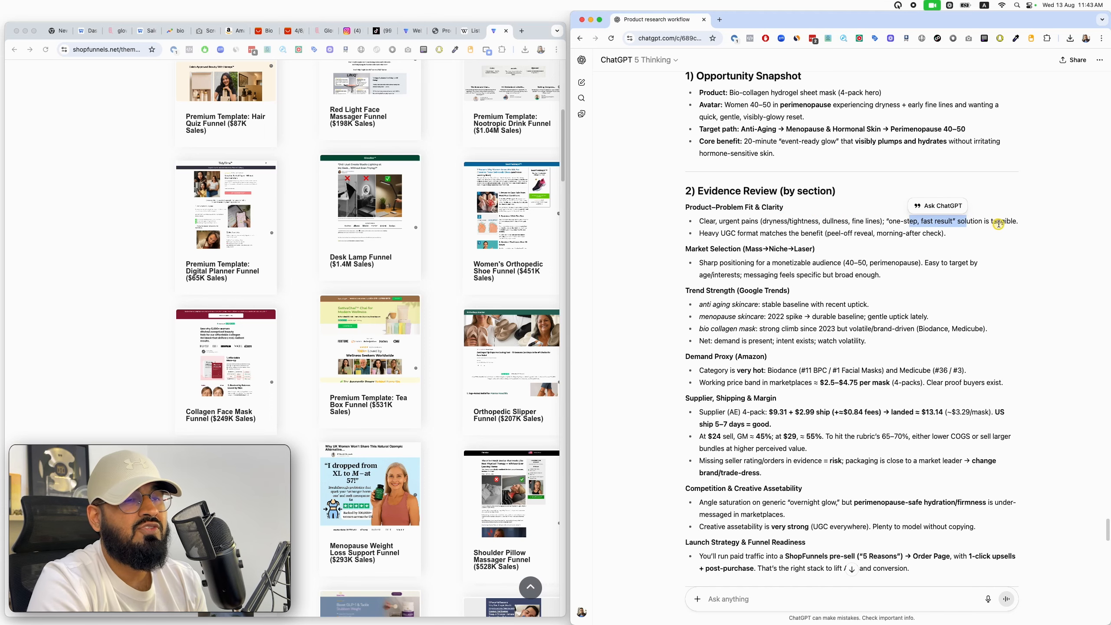
{"action": "left_click", "coordinate": [747, 242]}
{"action": "scroll", "coordinate": [794, 233], "scroll_direction": "down", "scroll_amount": 2}
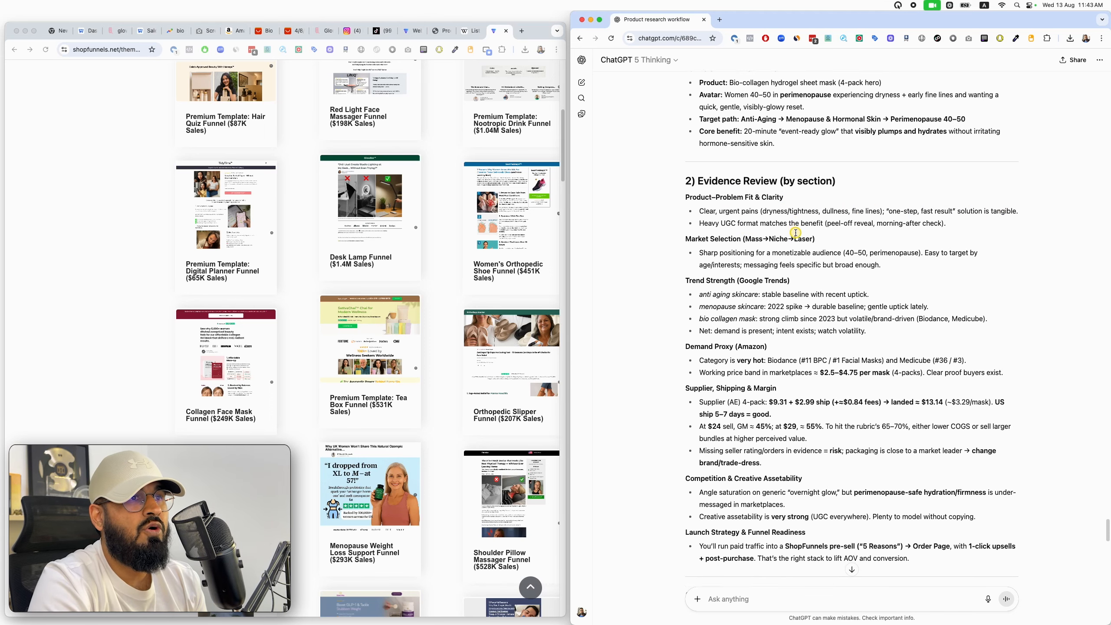
{"action": "left_click_drag", "start_coordinate": [788, 202], "coordinate": [895, 203]}
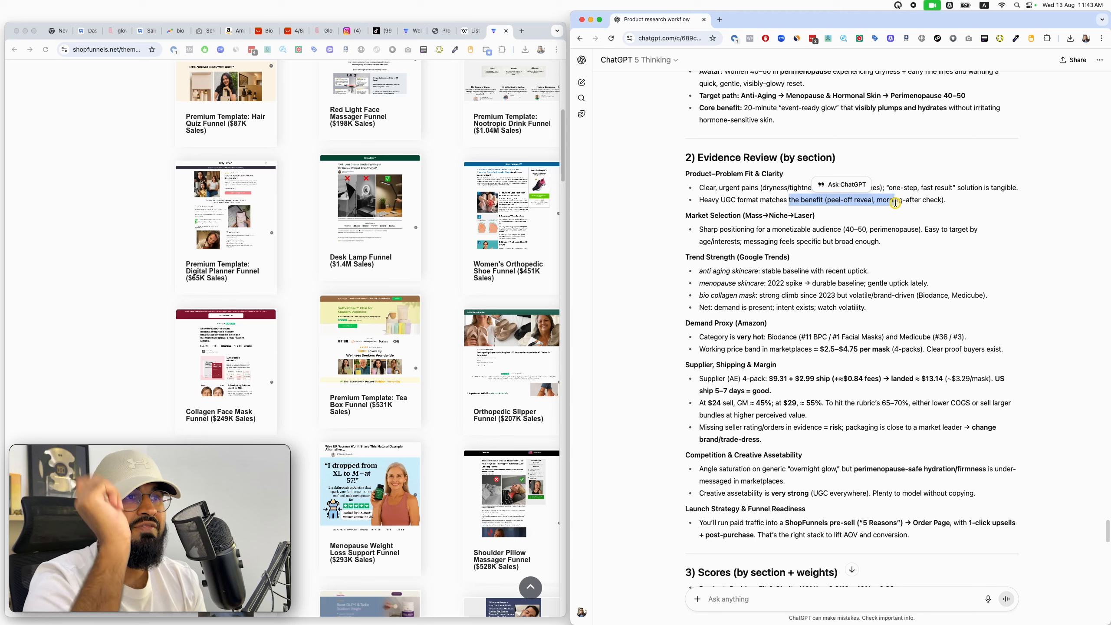
{"action": "scroll", "coordinate": [764, 243], "scroll_direction": "down", "scroll_amount": 1}
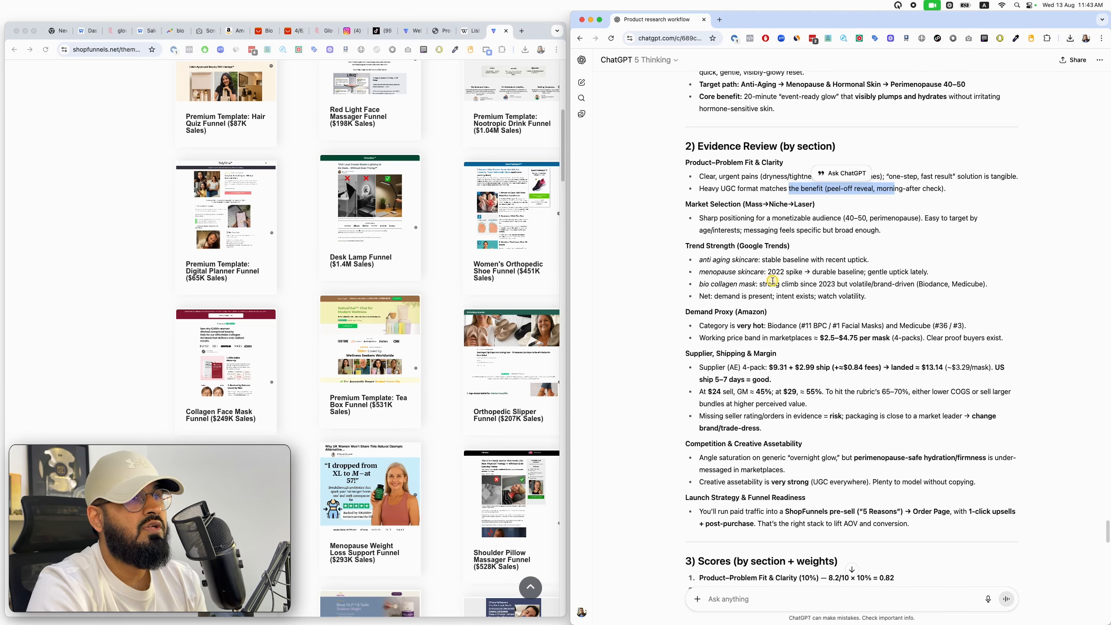
- Review the Trend Strength (Google Trends) section, highlighting the bullets for anti aging skincare, menopause skincare and bio collagen mask
{"action": "left_click_drag", "start_coordinate": [700, 258], "coordinate": [879, 282]}
{"action": "scroll", "coordinate": [880, 281], "scroll_direction": "down", "scroll_amount": 3}
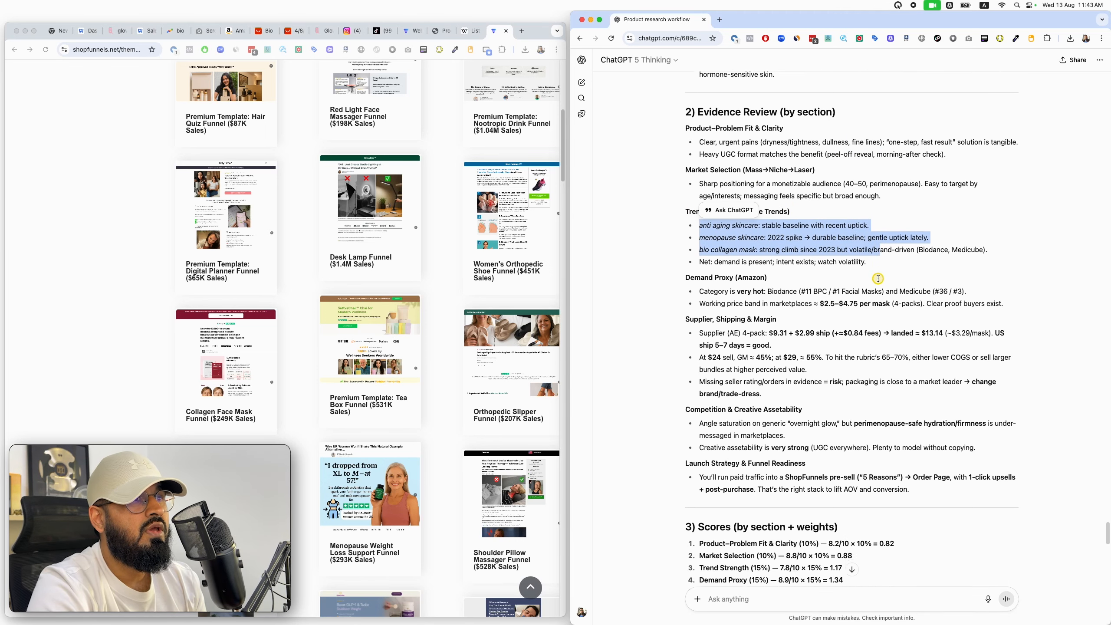
{"action": "left_click_drag", "start_coordinate": [699, 262], "coordinate": [965, 263]}
{"action": "left_click", "coordinate": [725, 267]}
- Examine the Demand Proxy (Amazon) section up close, highlighting the words "Category is very hot"
{"action": "scroll", "coordinate": [725, 267], "scroll_direction": "up", "scroll_amount": 3}
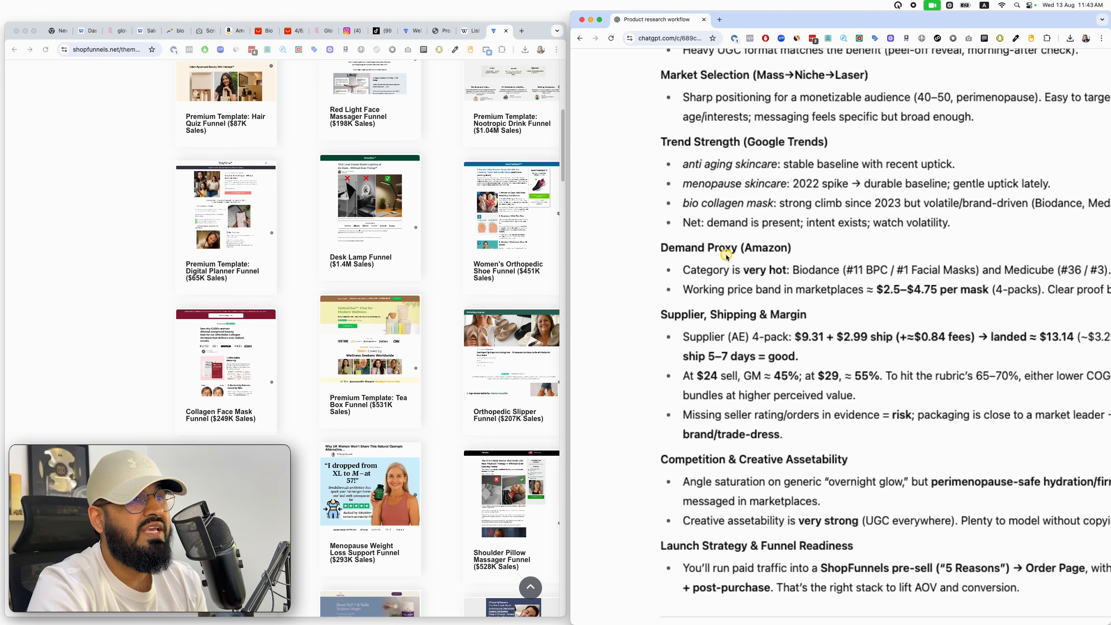
{"action": "left_click_drag", "start_coordinate": [791, 268], "coordinate": [647, 263]}
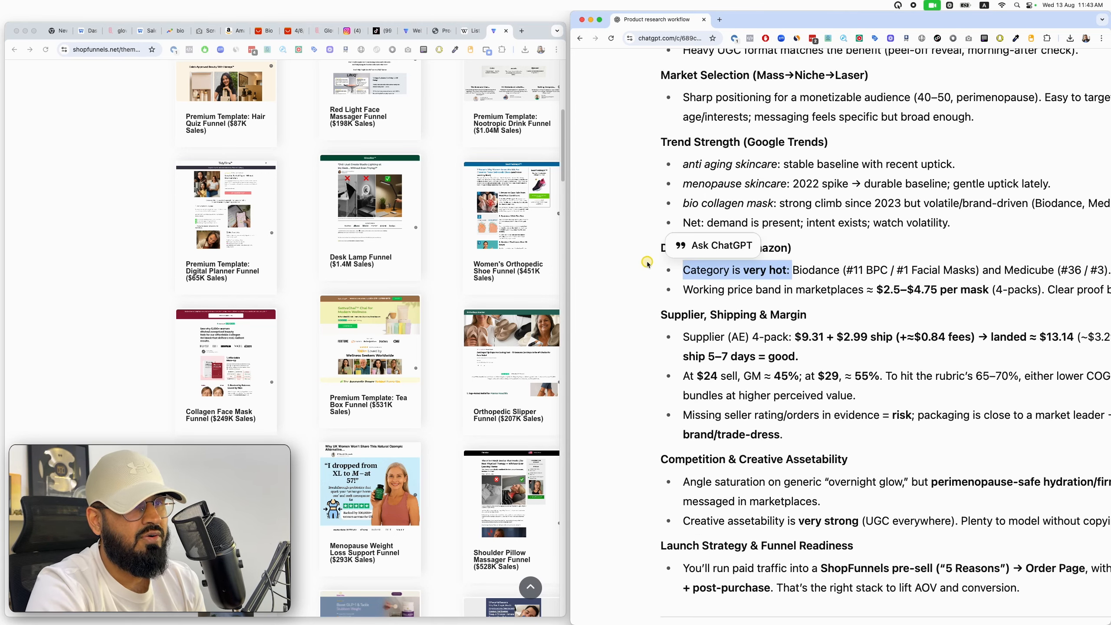
{"action": "scroll", "coordinate": [647, 264], "scroll_direction": "down", "scroll_amount": 3}
{"action": "left_click", "coordinate": [751, 281]}
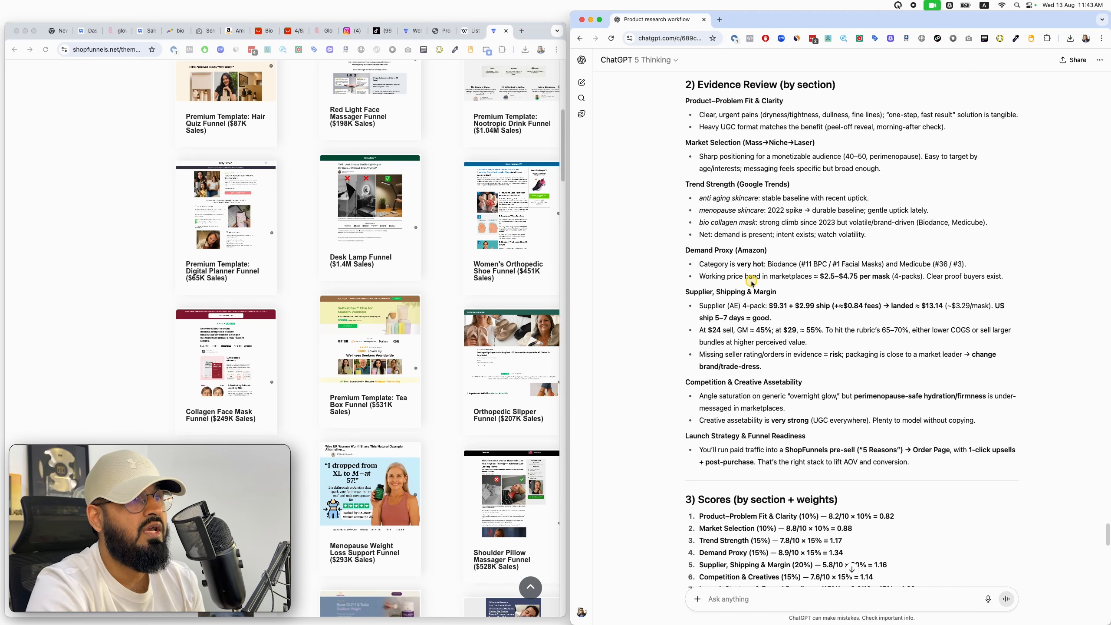
{"action": "scroll", "coordinate": [761, 287], "scroll_direction": "down", "scroll_amount": 1}
{"action": "scroll", "coordinate": [738, 261], "scroll_direction": "down", "scroll_amount": 2}
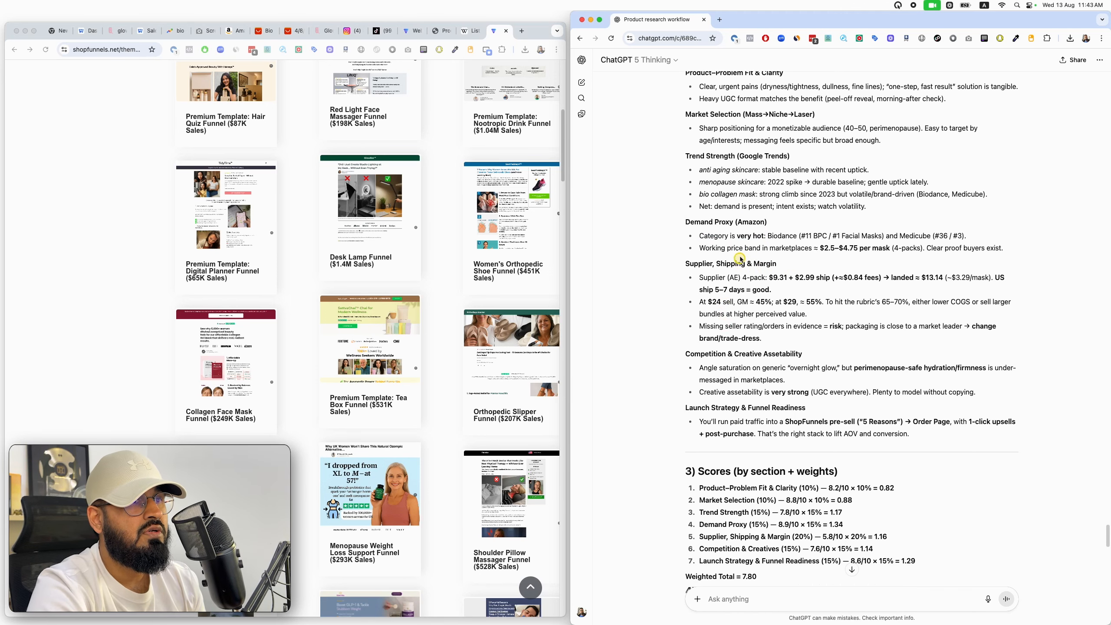
- Examine the Competition & Creative Assetability section, highlighting its heading and the bullet on creative assetability
{"action": "scroll", "coordinate": [746, 344], "scroll_direction": "down", "scroll_amount": 3}
{"action": "left_click_drag", "start_coordinate": [803, 333], "coordinate": [696, 333]}
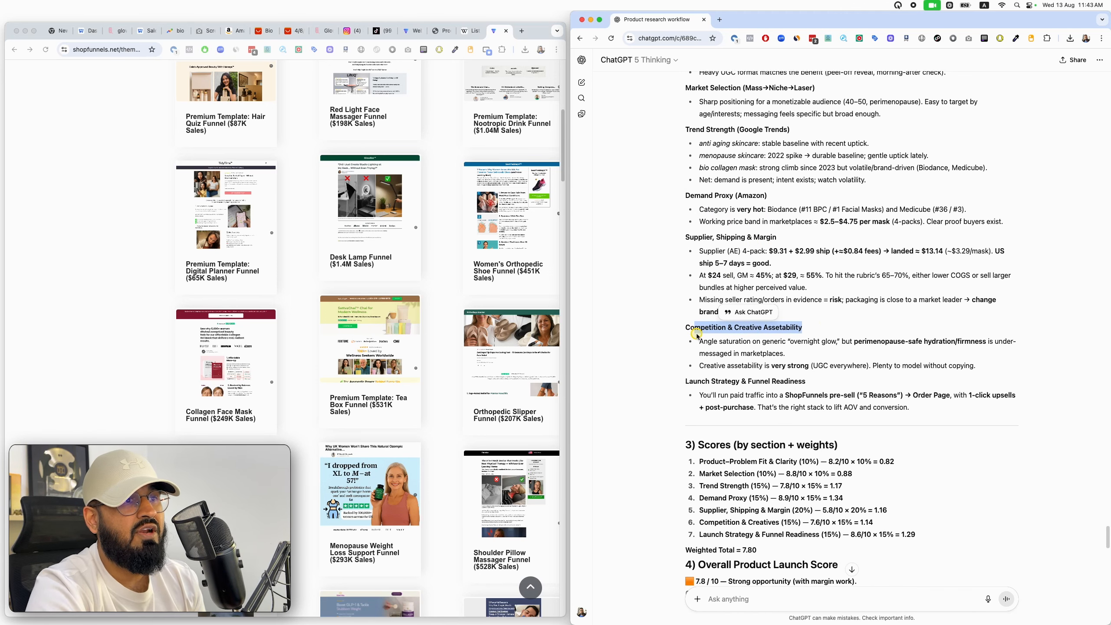
{"action": "scroll", "coordinate": [695, 334], "scroll_direction": "up", "scroll_amount": 3}
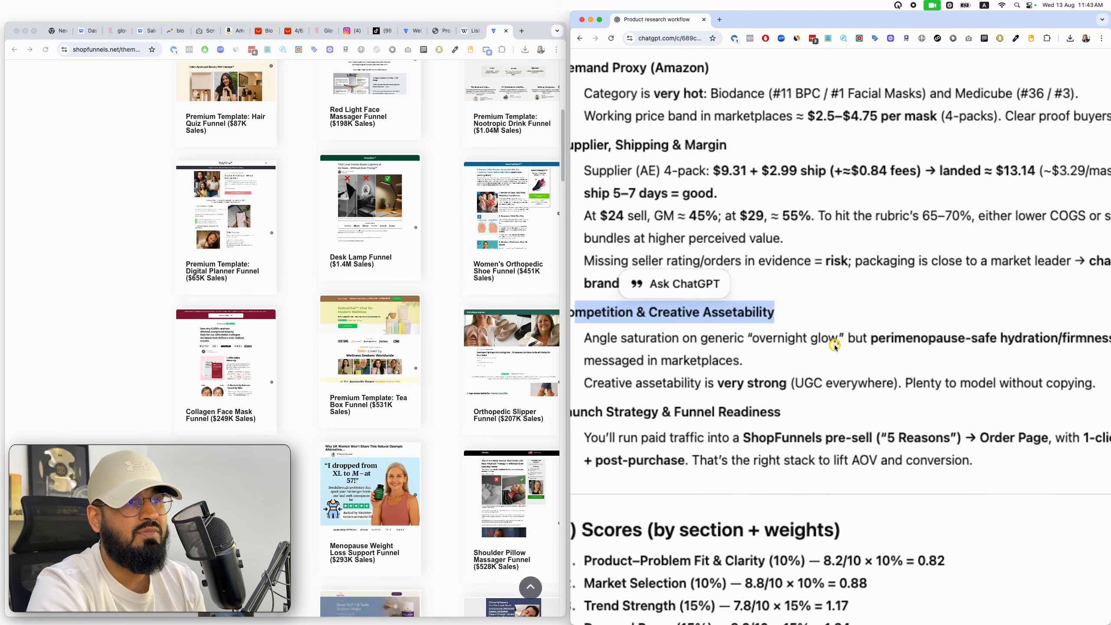
{"action": "left_click_drag", "start_coordinate": [622, 308], "coordinate": [784, 307]}
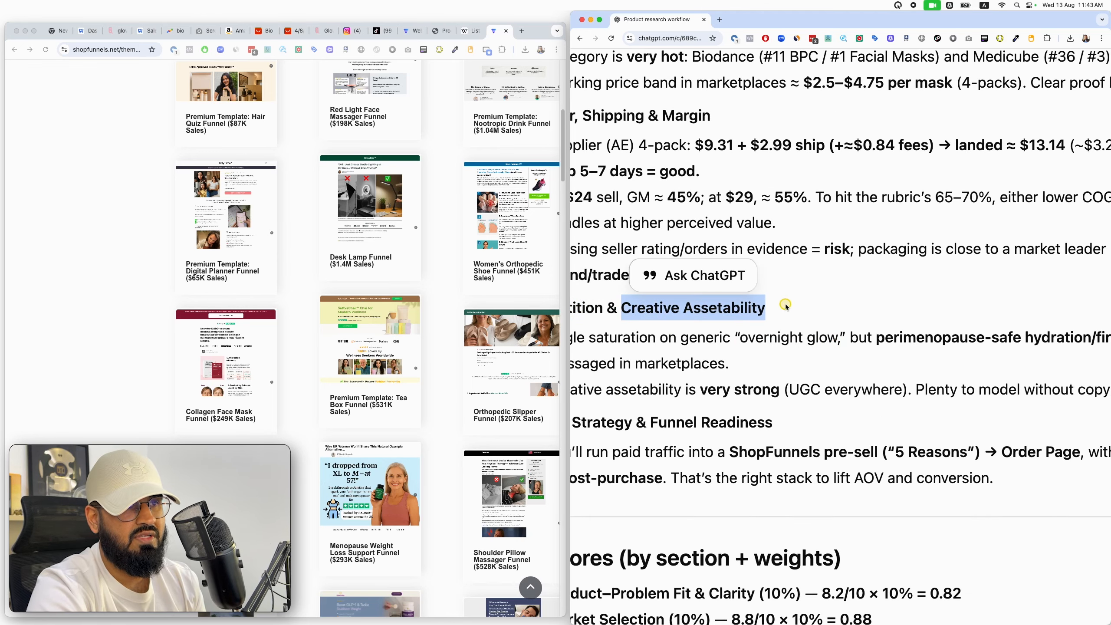
{"action": "scroll", "coordinate": [785, 308], "scroll_direction": "down", "scroll_amount": 3}
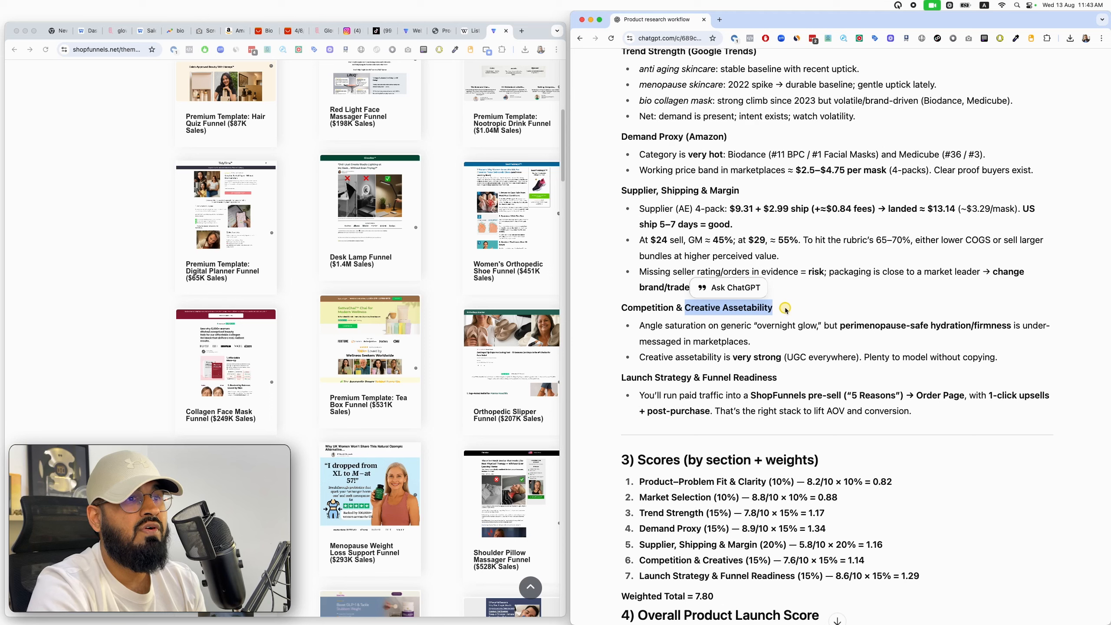
{"action": "left_click_drag", "start_coordinate": [634, 357], "coordinate": [1050, 362]}
{"action": "left_click", "coordinate": [873, 364]}
{"action": "left_click", "coordinate": [1049, 362]}
- Review the Launch Strategy & Funnel Readiness section, highlighting the ShopFunnels pre-sell to Order Page flow with upsells and post-purchase
{"action": "scroll", "coordinate": [1050, 360], "scroll_direction": "down", "scroll_amount": 2}
{"action": "scroll", "coordinate": [1049, 360], "scroll_direction": "down", "scroll_amount": 5}
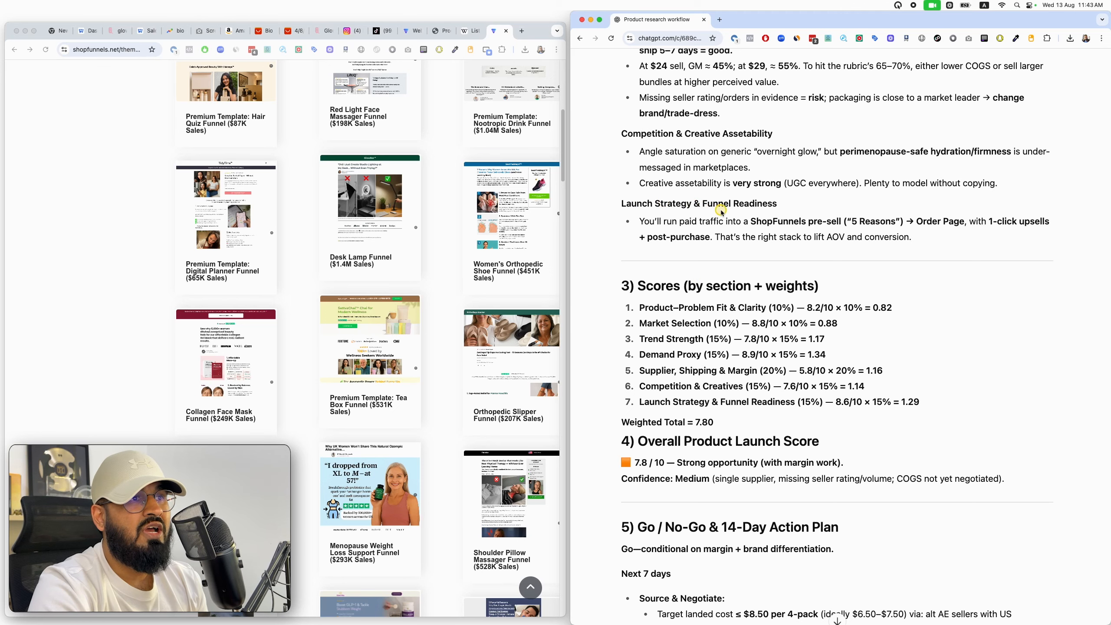
{"action": "left_click_drag", "start_coordinate": [638, 221], "coordinate": [868, 222]}
{"action": "left_click", "coordinate": [826, 222]}
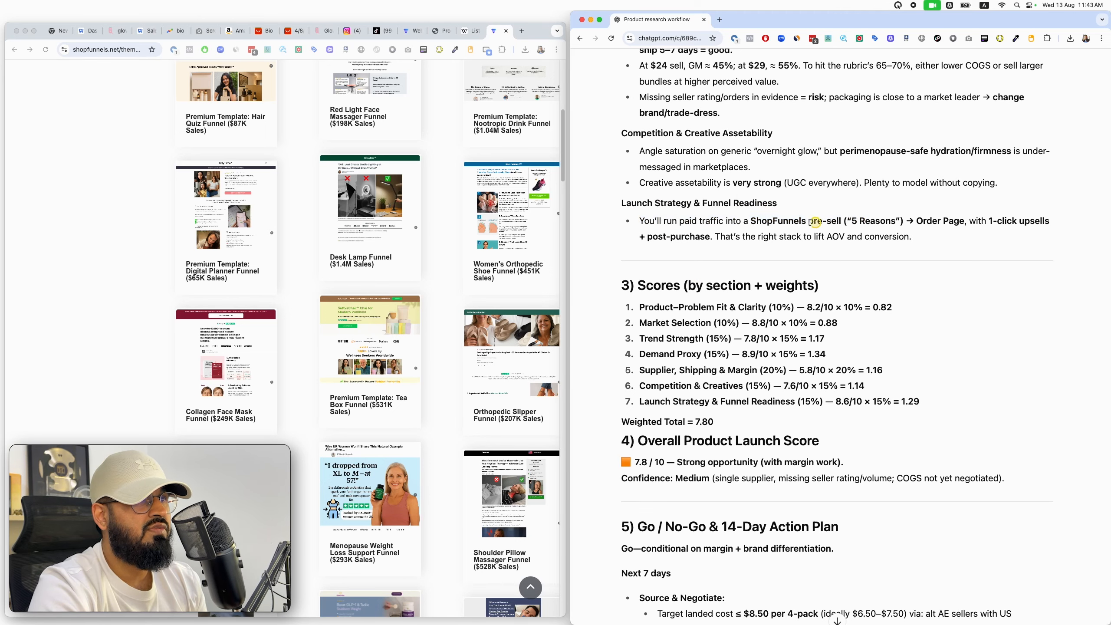
{"action": "left_click_drag", "start_coordinate": [751, 217], "coordinate": [941, 217]}
{"action": "left_click", "coordinate": [705, 256]}
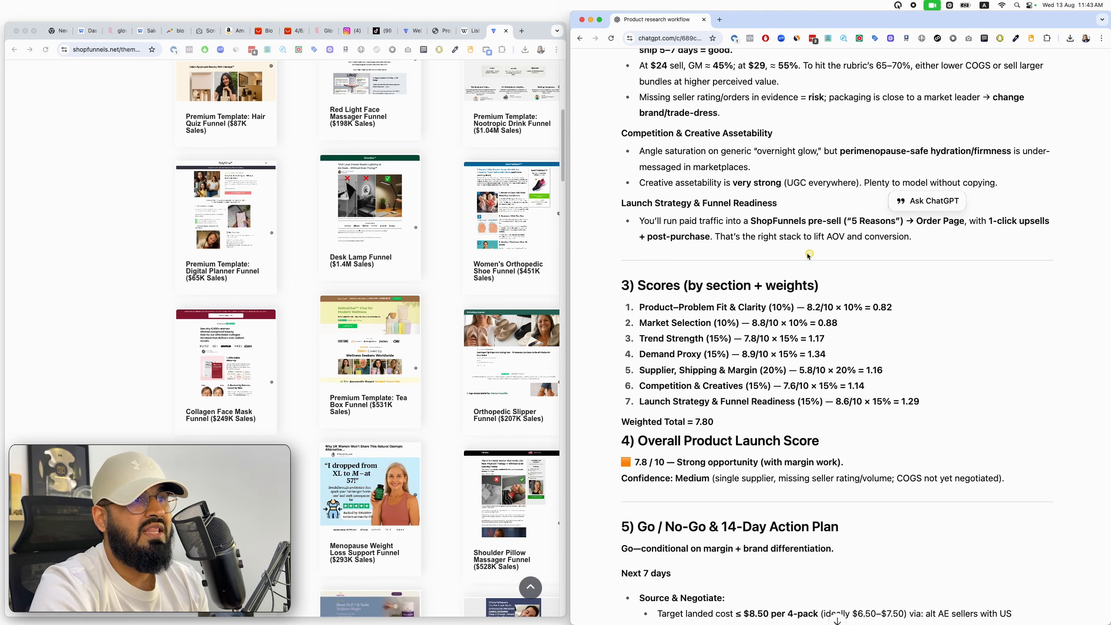
{"action": "left_click_drag", "start_coordinate": [714, 238], "coordinate": [639, 221]}
- Review the weighted section scores, highlighting Market Selection, and highlight the rating line under Overall Product Launch Score
{"action": "scroll", "coordinate": [884, 248], "scroll_direction": "down", "scroll_amount": 3}
{"action": "left_click", "coordinate": [821, 253]}
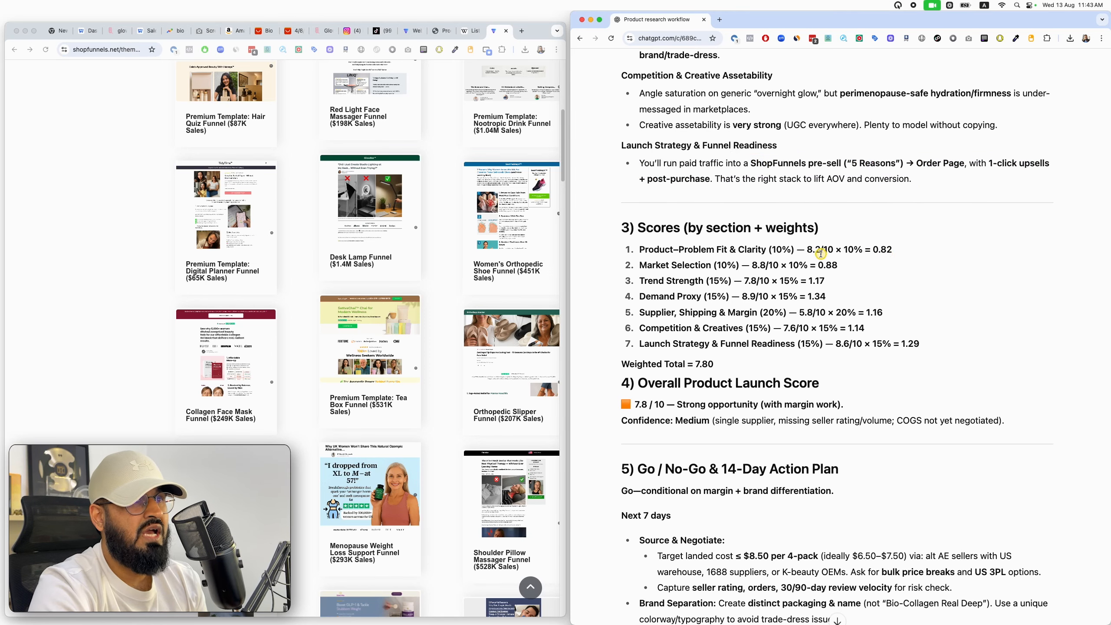
{"action": "left_click_drag", "start_coordinate": [696, 265], "coordinate": [629, 264]}
{"action": "left_click", "coordinate": [671, 277]}
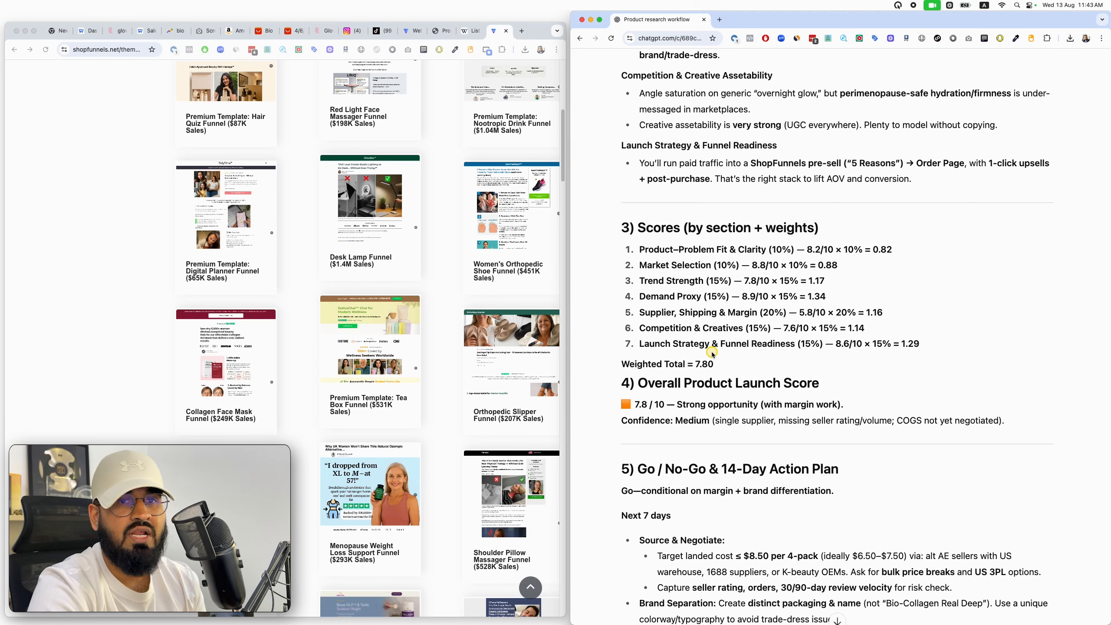
{"action": "scroll", "coordinate": [712, 353], "scroll_direction": "down", "scroll_amount": 1}
{"action": "left_click_drag", "start_coordinate": [633, 386], "coordinate": [854, 390]}
{"action": "left_click", "coordinate": [865, 389]}
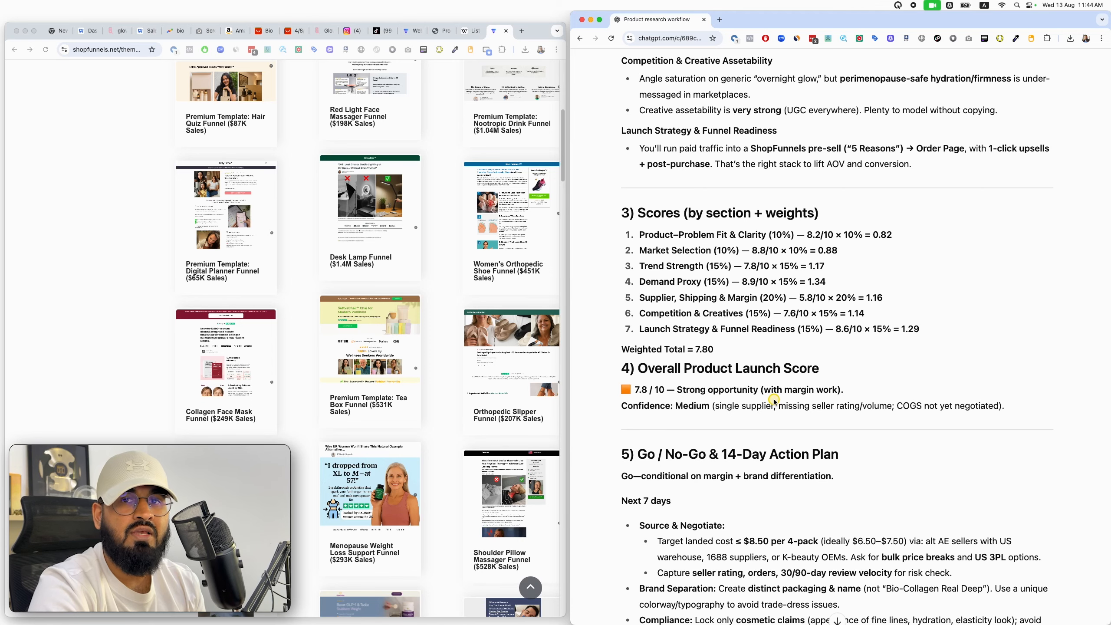
- Examine the 14-day action plan's Source & Negotiate tasks for the next 7 days, highlighting the target landed cost and ideal price range
{"action": "scroll", "coordinate": [774, 400], "scroll_direction": "down", "scroll_amount": 6}
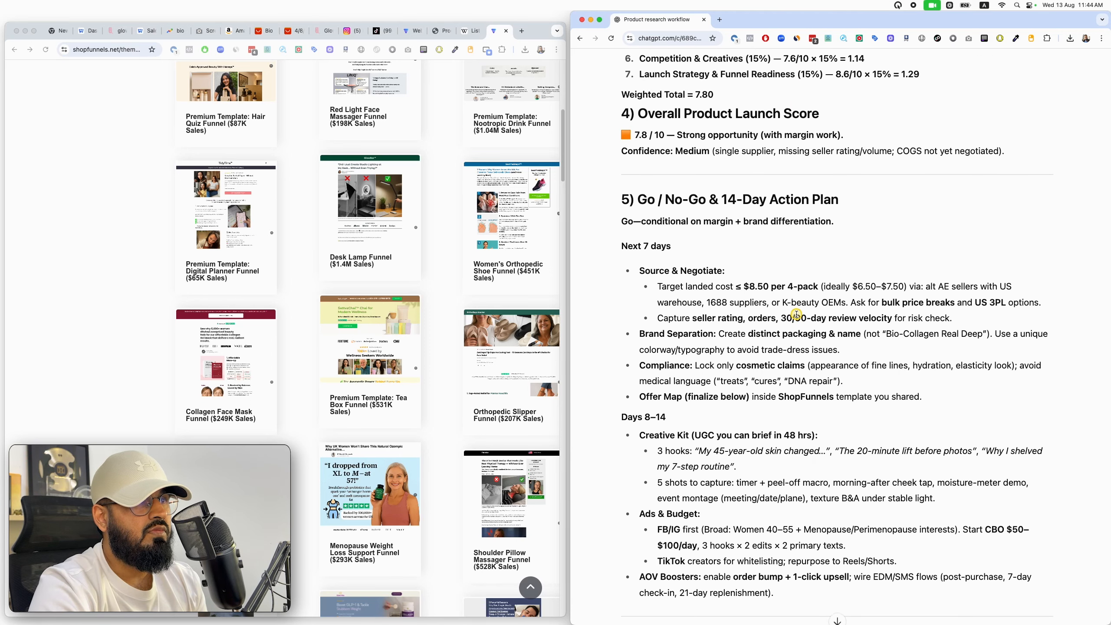
{"action": "scroll", "coordinate": [796, 314], "scroll_direction": "up", "scroll_amount": 1}
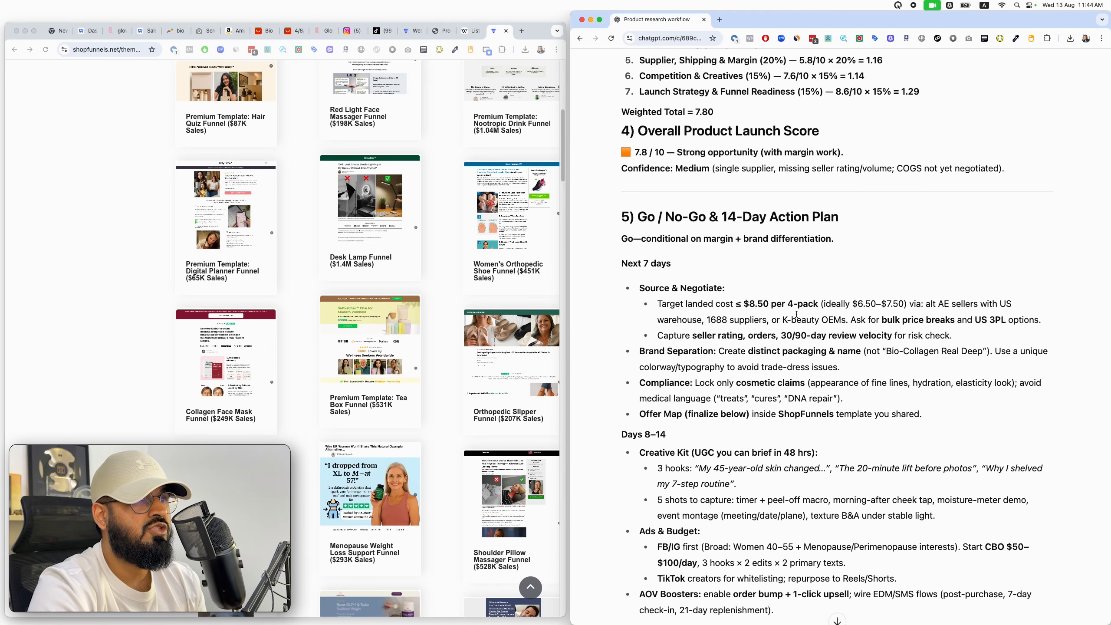
{"action": "scroll", "coordinate": [724, 212], "scroll_direction": "down", "scroll_amount": 1}
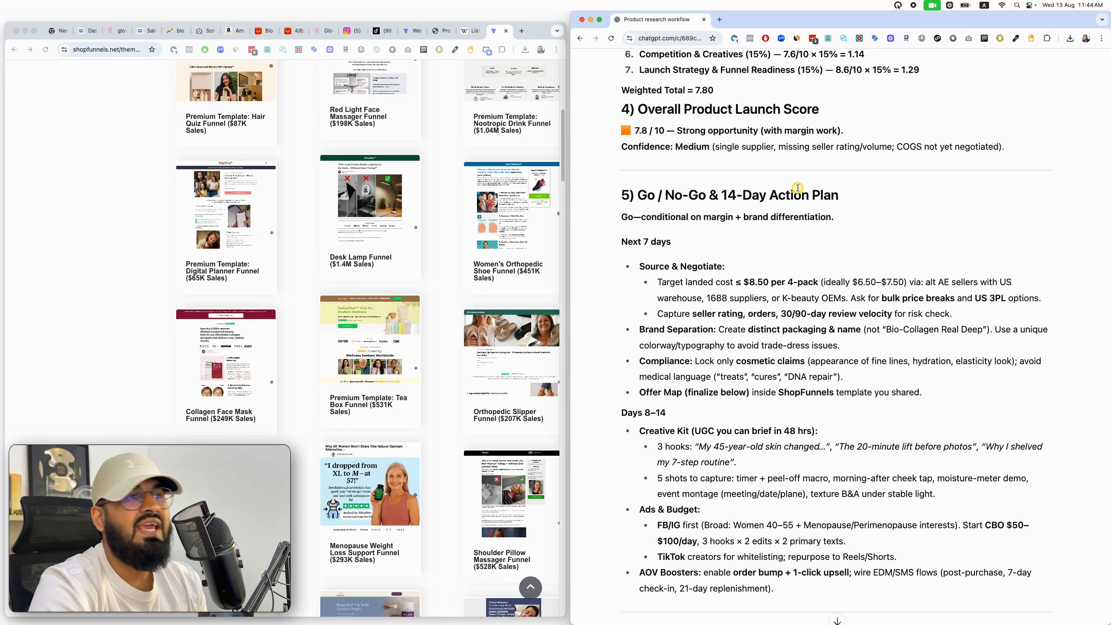
{"action": "scroll", "coordinate": [667, 276], "scroll_direction": "down", "scroll_amount": 1}
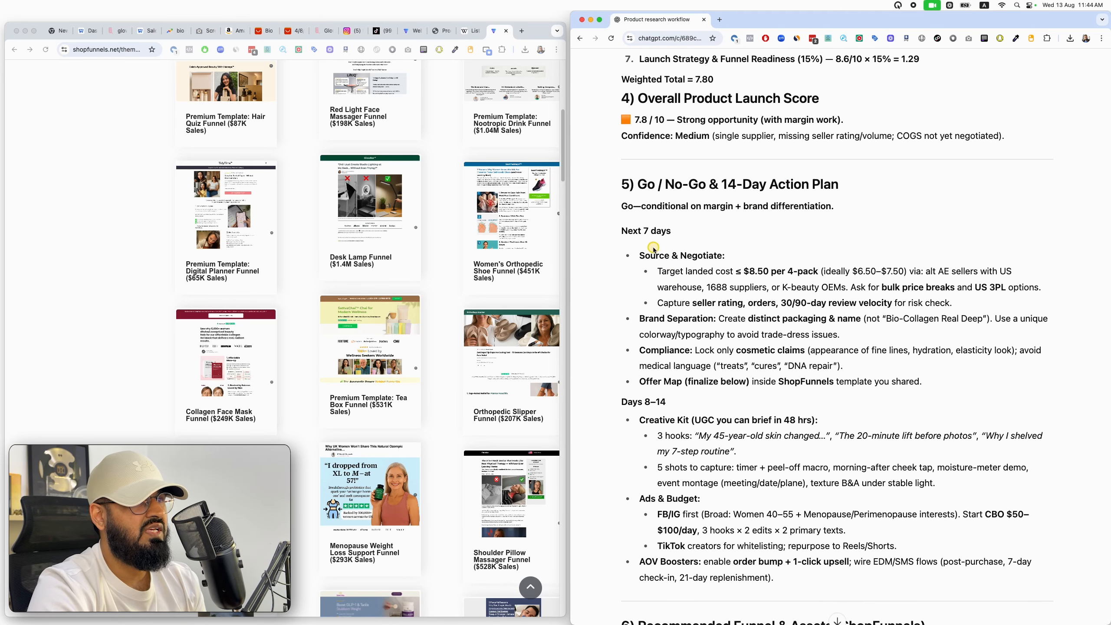
{"action": "left_click_drag", "start_coordinate": [635, 255], "coordinate": [750, 254]}
{"action": "left_click_drag", "start_coordinate": [657, 271], "coordinate": [818, 267]}
{"action": "left_click", "coordinate": [818, 268]}
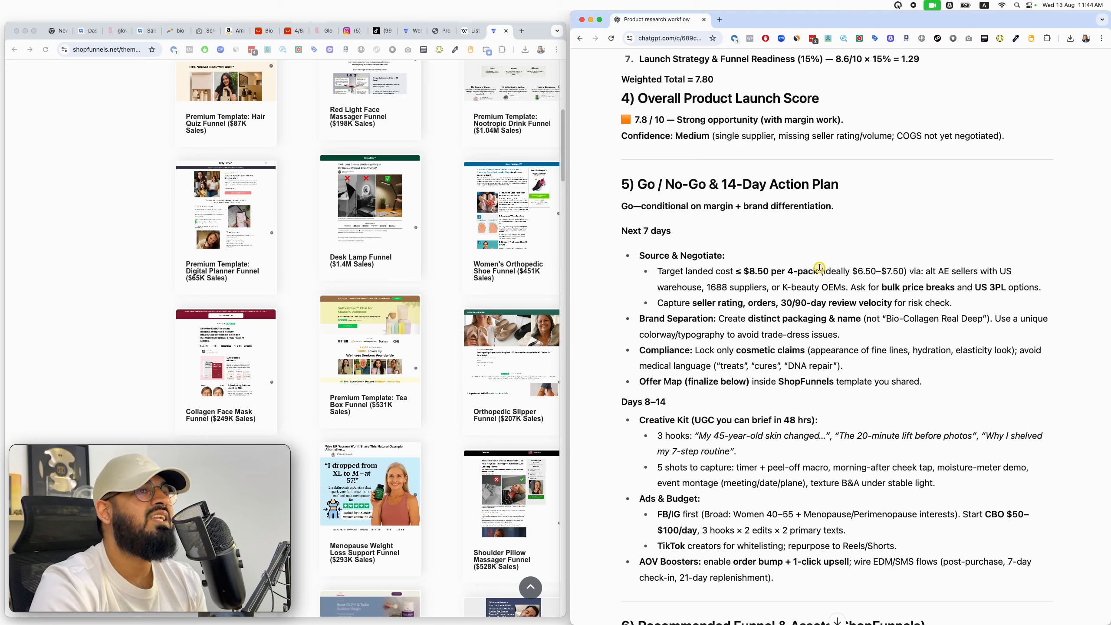
{"action": "left_click_drag", "start_coordinate": [770, 271], "coordinate": [724, 270]}
{"action": "left_click_drag", "start_coordinate": [851, 271], "coordinate": [900, 271]}
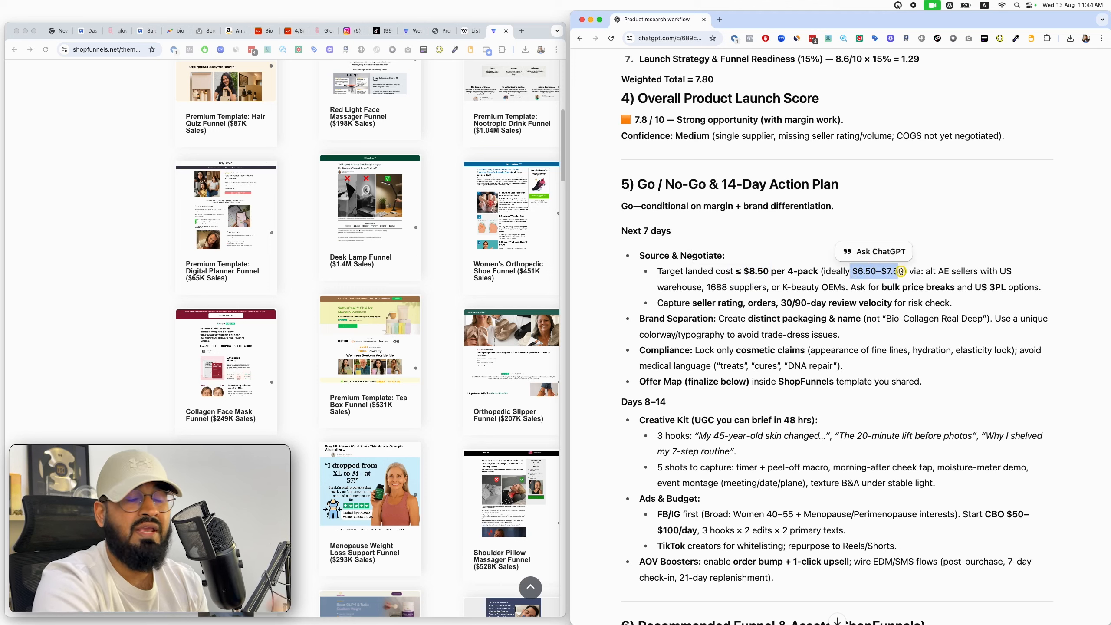
{"action": "left_click_drag", "start_coordinate": [953, 303], "coordinate": [652, 250]}
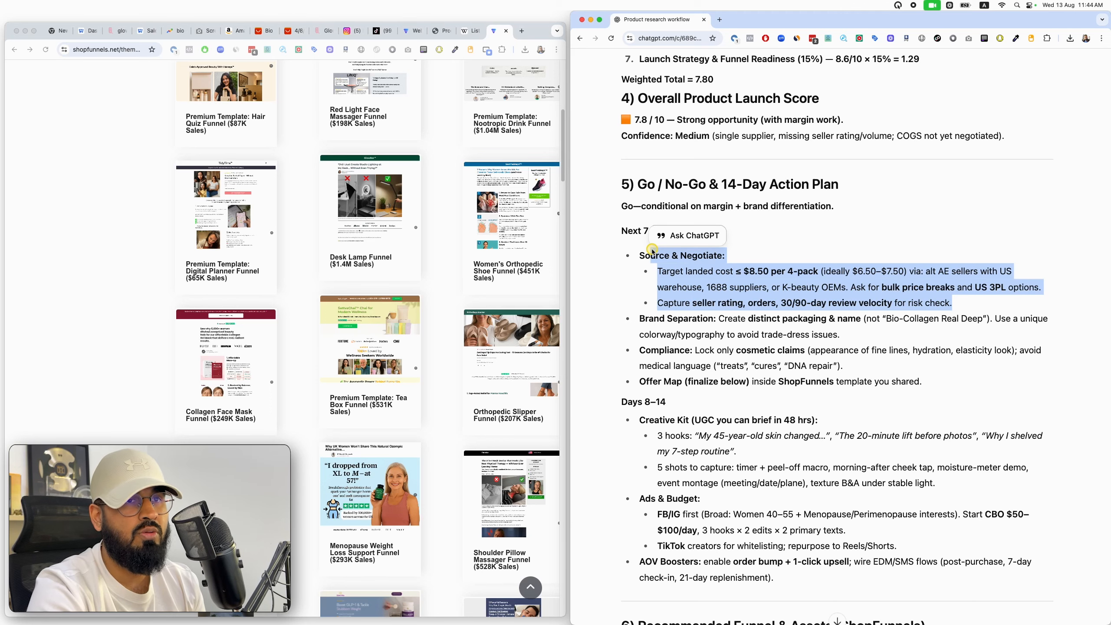
{"action": "left_click", "coordinate": [763, 268]}
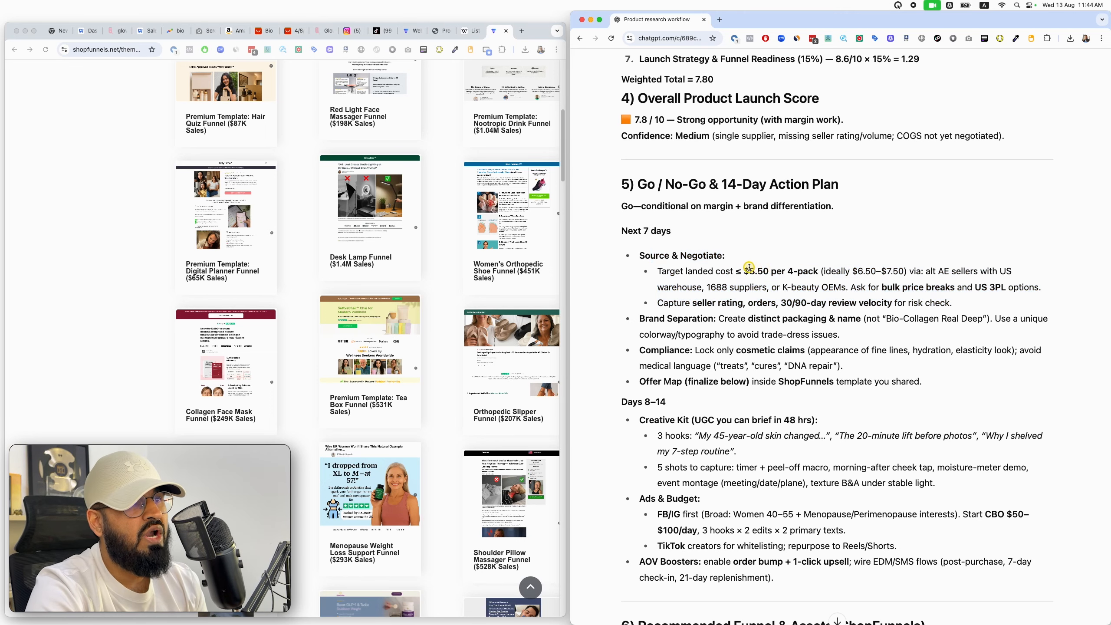
{"action": "left_click_drag", "start_coordinate": [741, 271], "coordinate": [777, 270]}
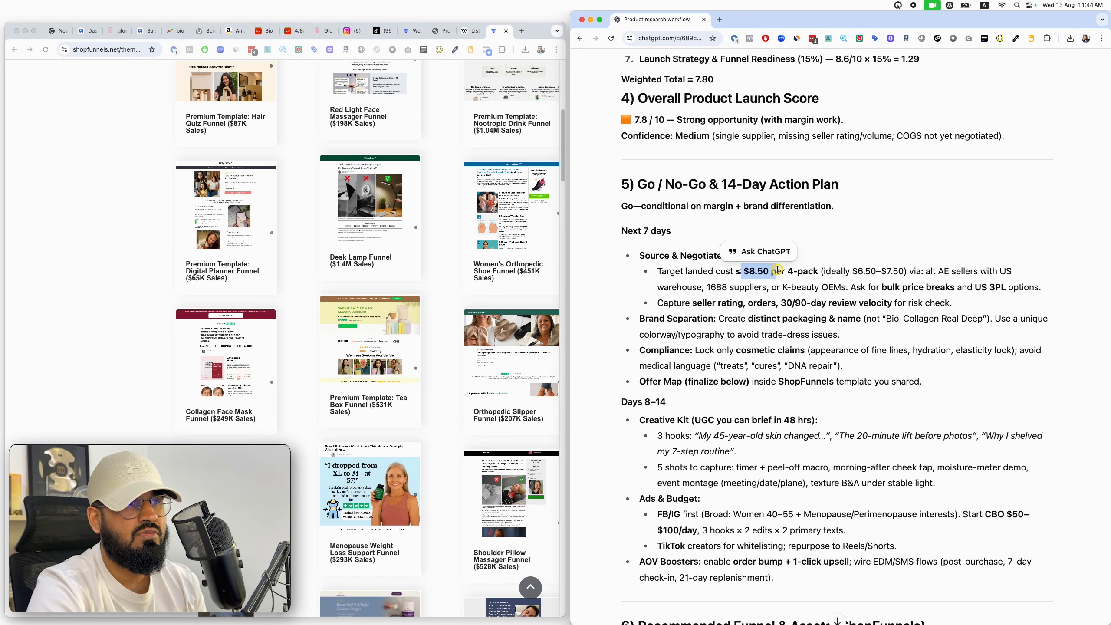
- Examine the action plan's Brand Separation and Compliance bullets, highlighting the packaging advice, cosmetic claims and medical wording to avoid
{"action": "scroll", "coordinate": [744, 258], "scroll_direction": "down", "scroll_amount": 3}
{"action": "left_click_drag", "start_coordinate": [747, 255], "coordinate": [640, 249]}
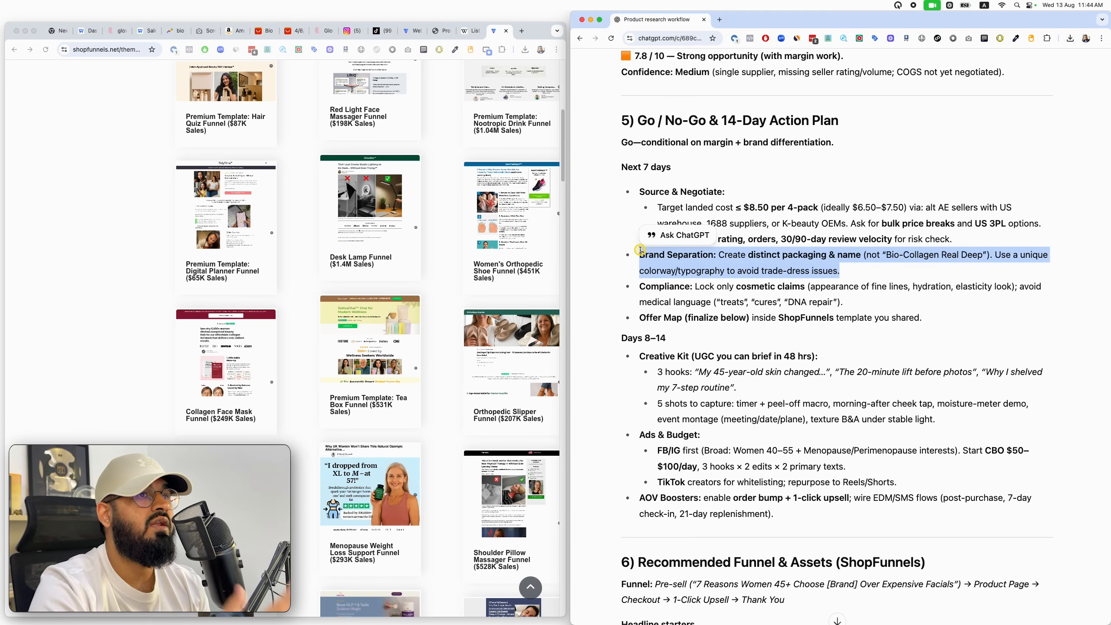
{"action": "scroll", "coordinate": [773, 280], "scroll_direction": "down", "scroll_amount": 1}
{"action": "left_click", "coordinate": [774, 291]}
{"action": "left_click_drag", "start_coordinate": [636, 278], "coordinate": [812, 278]}
{"action": "left_click", "coordinate": [874, 275]}
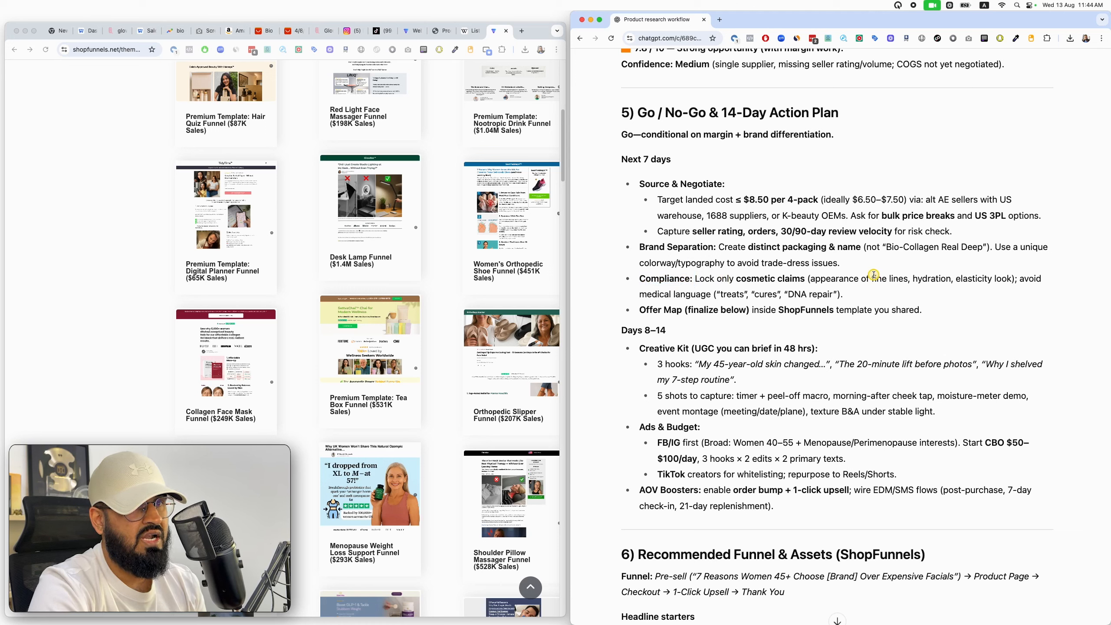
{"action": "mouse_move", "coordinate": [720, 295]}
{"action": "left_mouse_down"}
{"action": "mouse_move", "coordinate": [842, 291]}
{"action": "mouse_move", "coordinate": [677, 294]}
{"action": "mouse_move", "coordinate": [713, 292]}
{"action": "left_mouse_up"}
{"action": "left_click", "coordinate": [842, 291]}
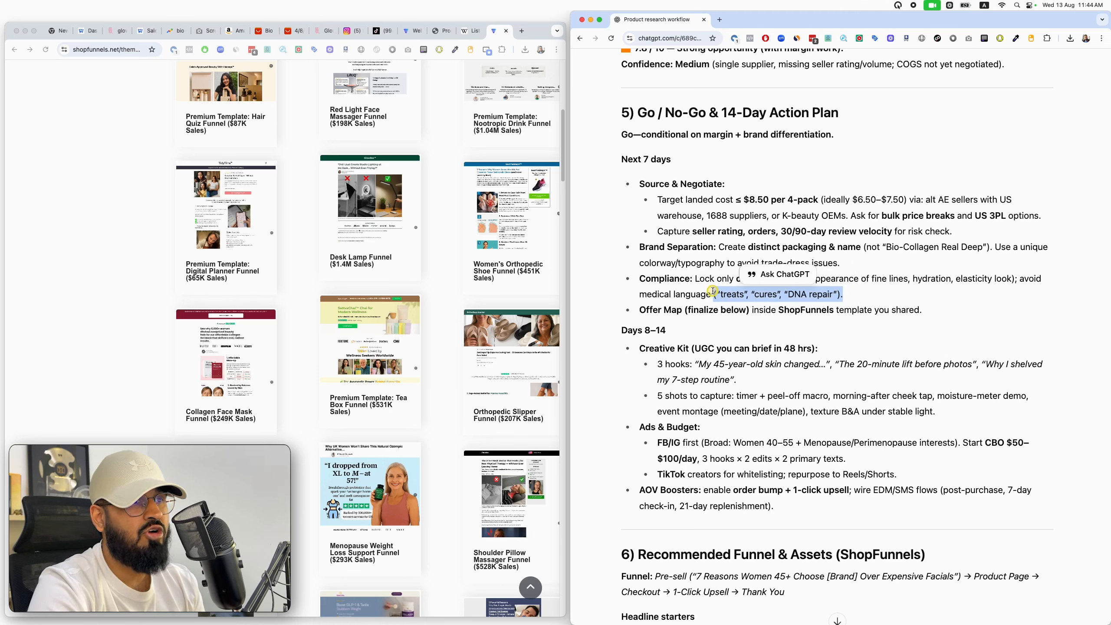
- Highlight the medical wording to avoid in the Compliance bullet and the start of the Offer Map bullet
{"action": "left_click", "coordinate": [857, 291]}
{"action": "left_click_drag", "start_coordinate": [855, 300], "coordinate": [706, 297]}
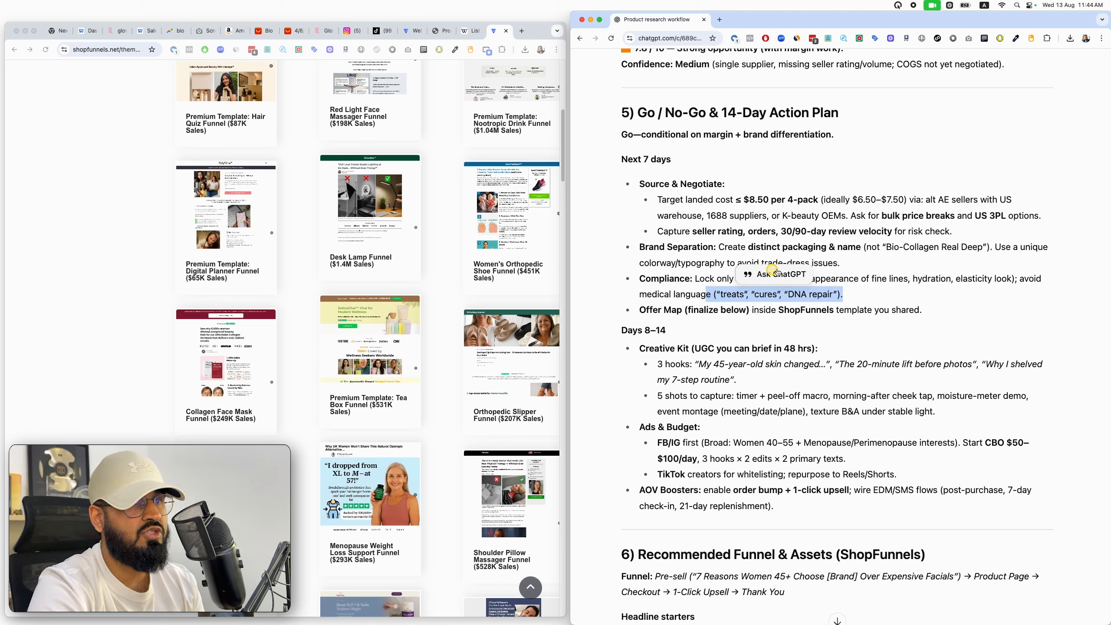
{"action": "left_click", "coordinate": [866, 297]}
{"action": "scroll", "coordinate": [881, 284], "scroll_direction": "down", "scroll_amount": 2}
{"action": "left_click_drag", "start_coordinate": [663, 279], "coordinate": [639, 279]}
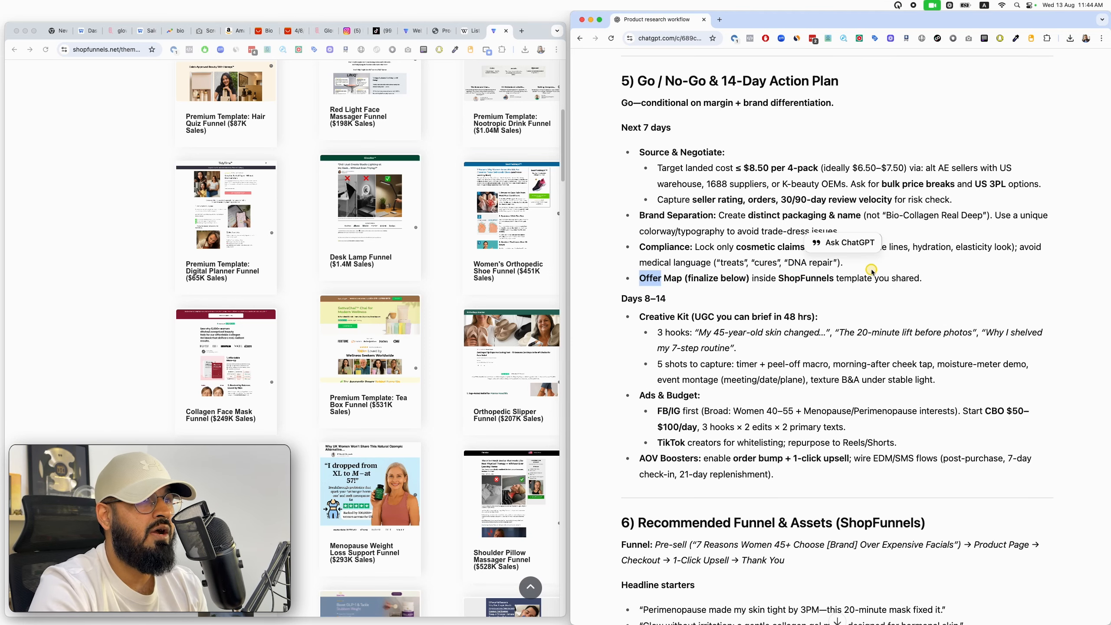
- Review the Days 8–14 Creative Kit, highlighting its heading and the three suggested hooks
{"action": "scroll", "coordinate": [709, 291], "scroll_direction": "down", "scroll_amount": 4}
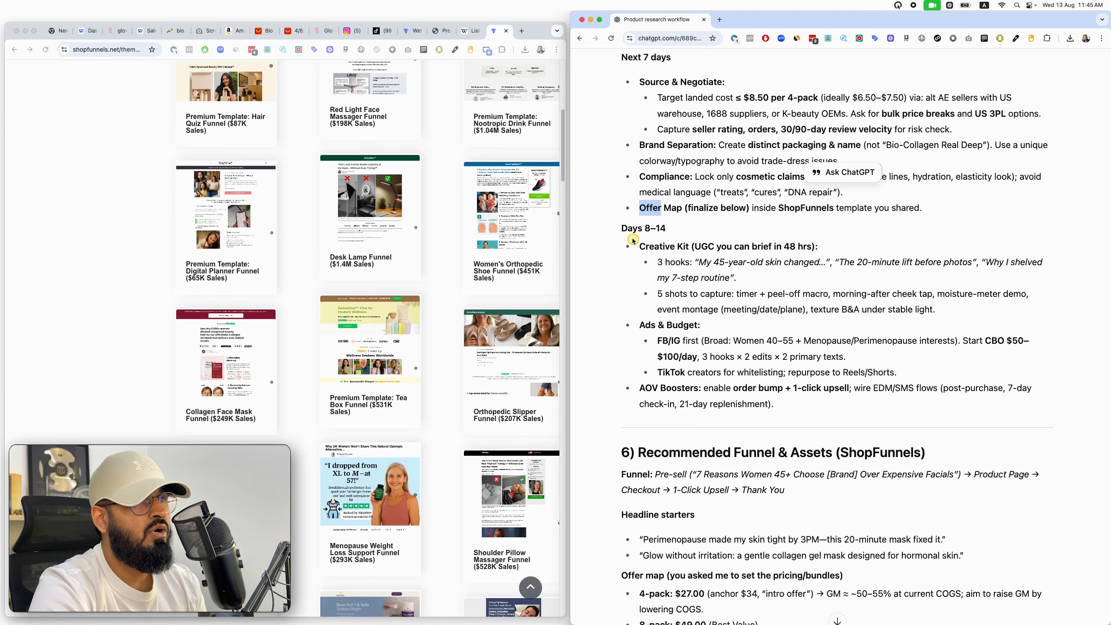
{"action": "left_click_drag", "start_coordinate": [648, 246], "coordinate": [780, 247]}
{"action": "left_click", "coordinate": [749, 274]}
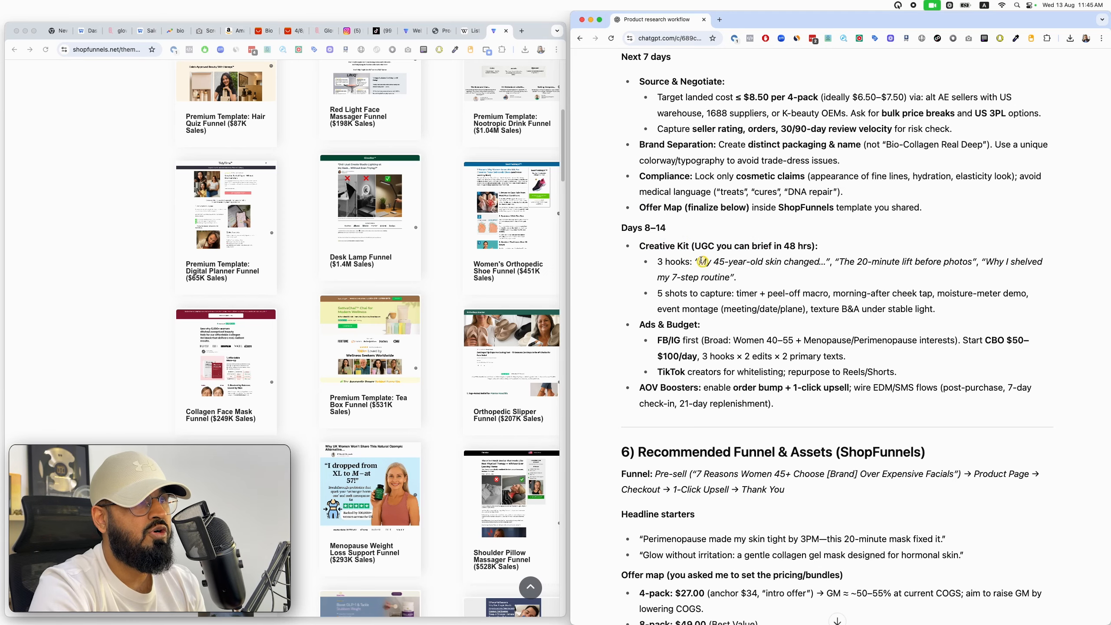
{"action": "left_click_drag", "start_coordinate": [701, 261], "coordinate": [1056, 275]}
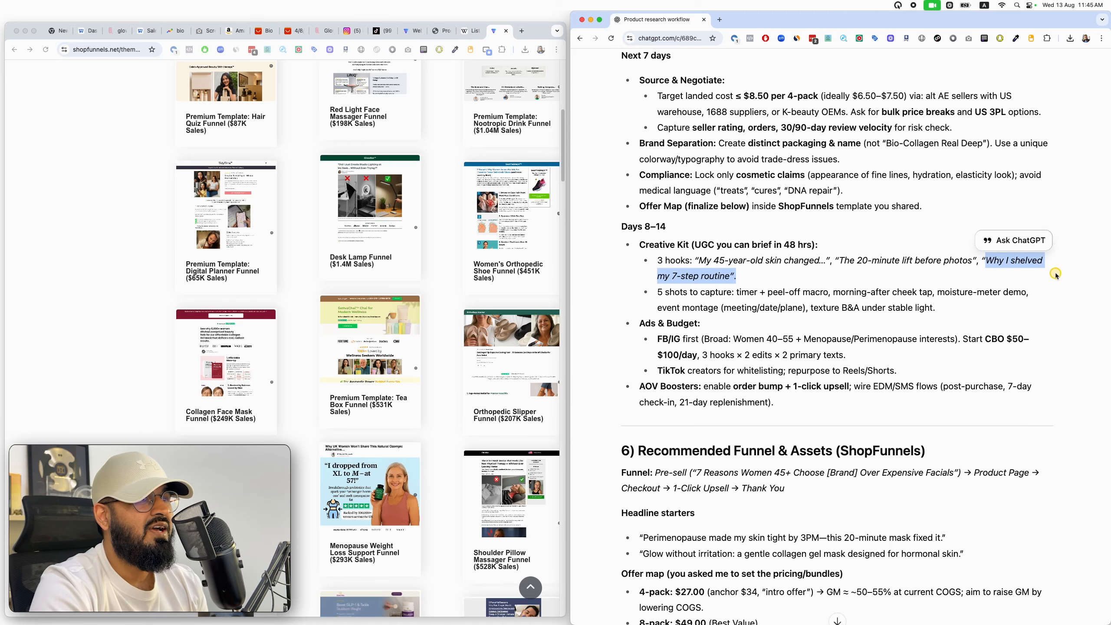
- Review the Ads & Budget and AOV Boosters bullets, highlighting the starting CBO budget and the 21-day replenishment flow
{"action": "scroll", "coordinate": [831, 307], "scroll_direction": "down", "scroll_amount": 1}
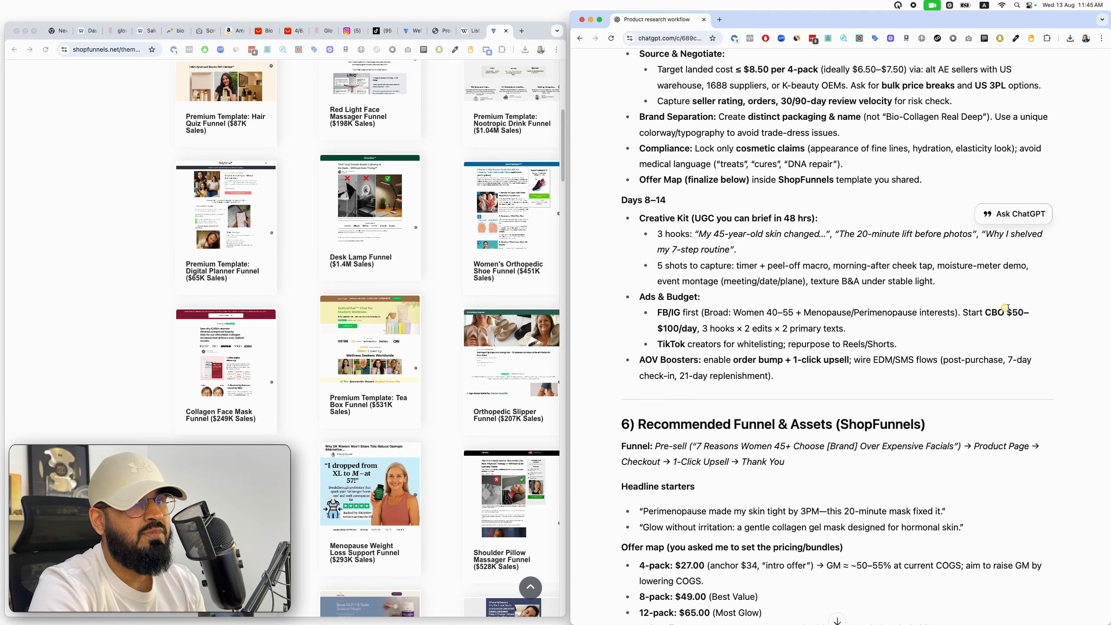
{"action": "left_click_drag", "start_coordinate": [986, 313], "coordinate": [1011, 313]}
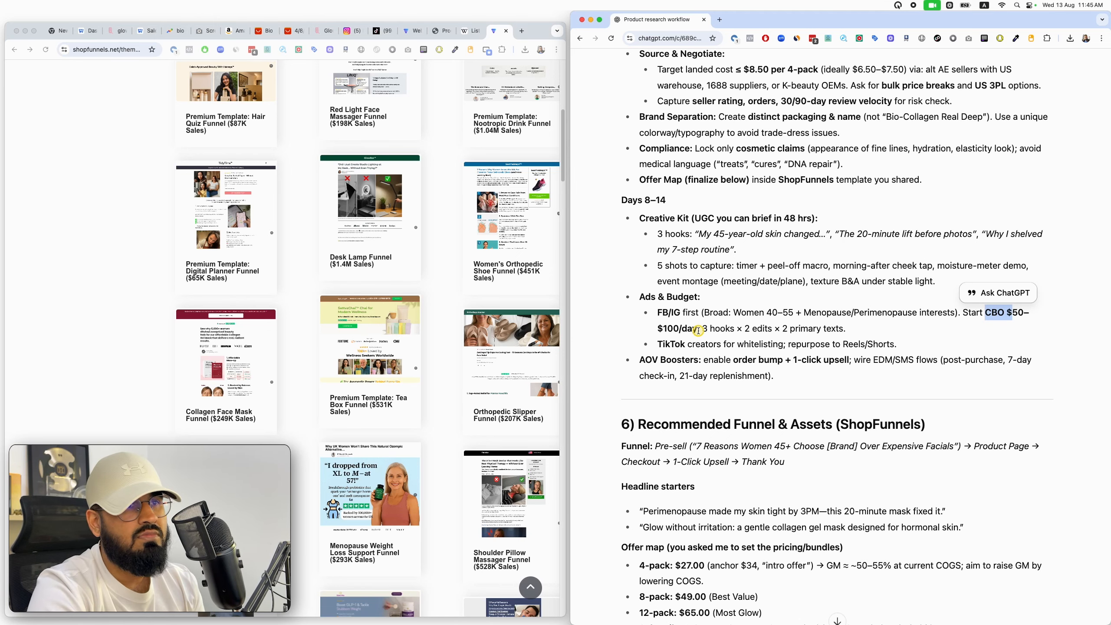
{"action": "scroll", "coordinate": [698, 330], "scroll_direction": "down", "scroll_amount": 2}
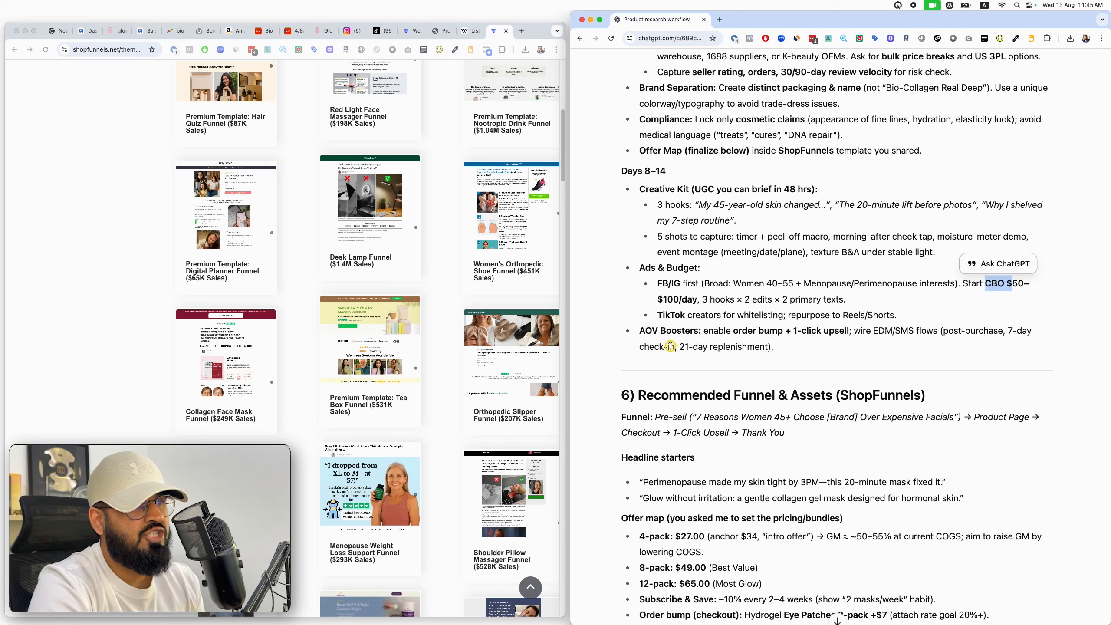
{"action": "left_click_drag", "start_coordinate": [772, 346], "coordinate": [688, 344]}
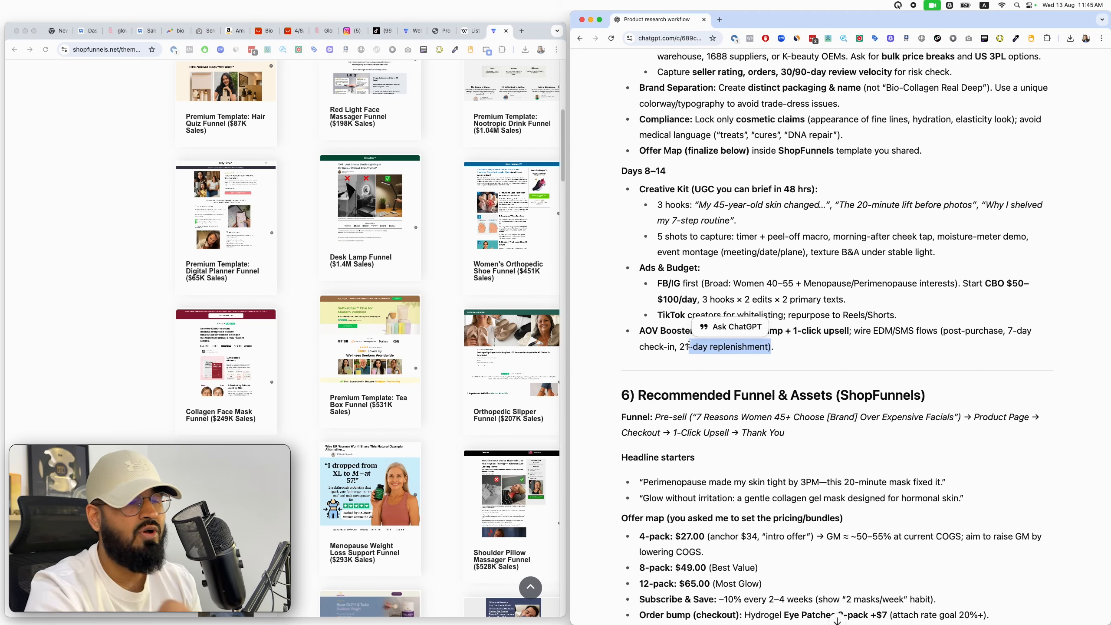
- Examine the Recommended Funnel & Assets section, highlighting the pre-sell to Thank You funnel line above the headline starters
{"action": "scroll", "coordinate": [700, 328], "scroll_direction": "down", "scroll_amount": 3}
{"action": "left_click", "coordinate": [744, 307]}
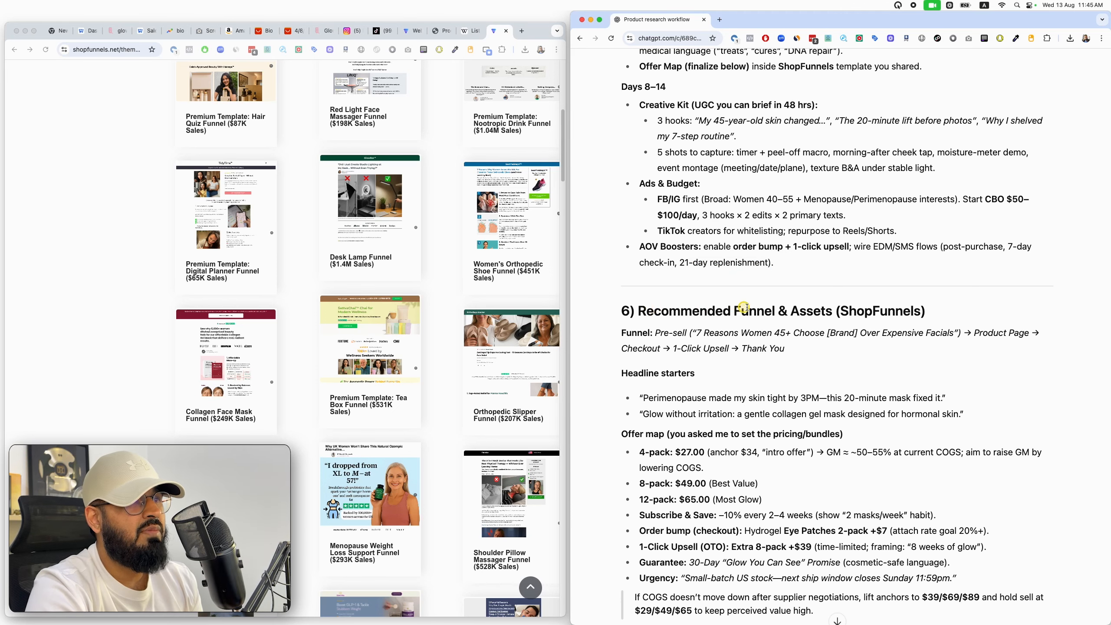
{"action": "scroll", "coordinate": [743, 307], "scroll_direction": "down", "scroll_amount": 3}
{"action": "left_click_drag", "start_coordinate": [604, 242], "coordinate": [807, 255]}
{"action": "left_click", "coordinate": [620, 287]}
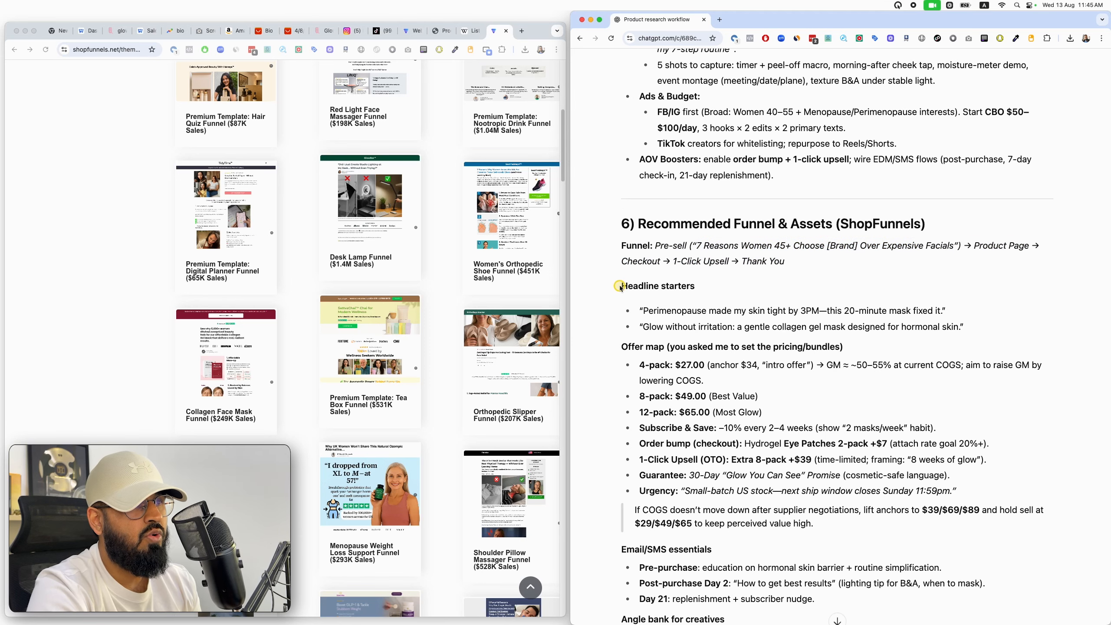
- Review the offer map's bundle pricing, highlighting the 4-pack price and the Subscribe & Save line
{"action": "scroll", "coordinate": [779, 343], "scroll_direction": "down", "scroll_amount": 3}
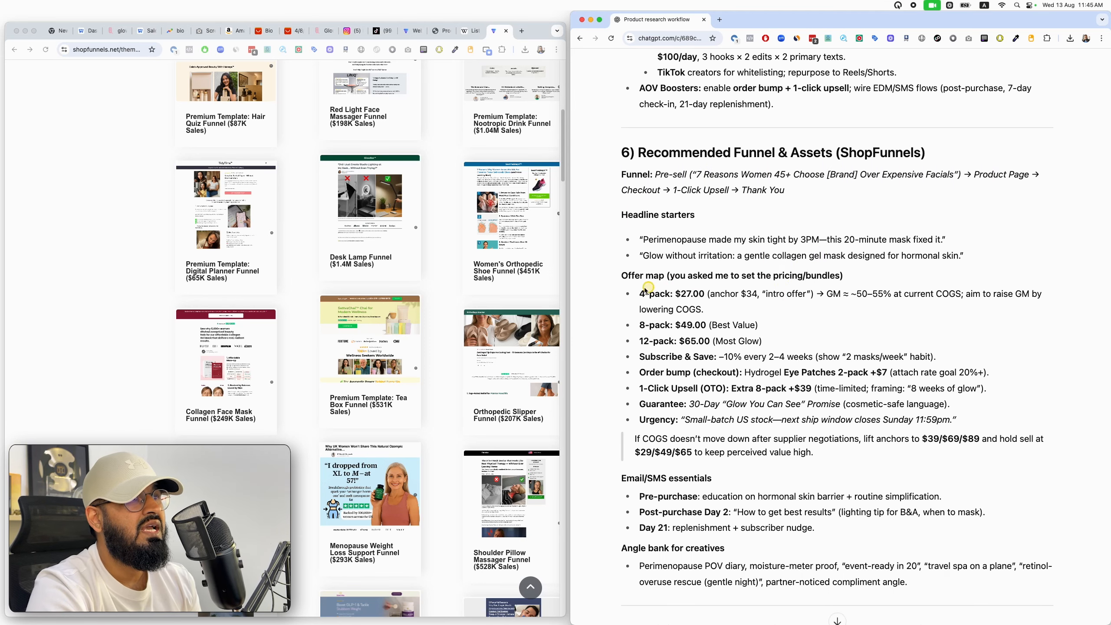
{"action": "left_click_drag", "start_coordinate": [636, 296], "coordinate": [681, 296]}
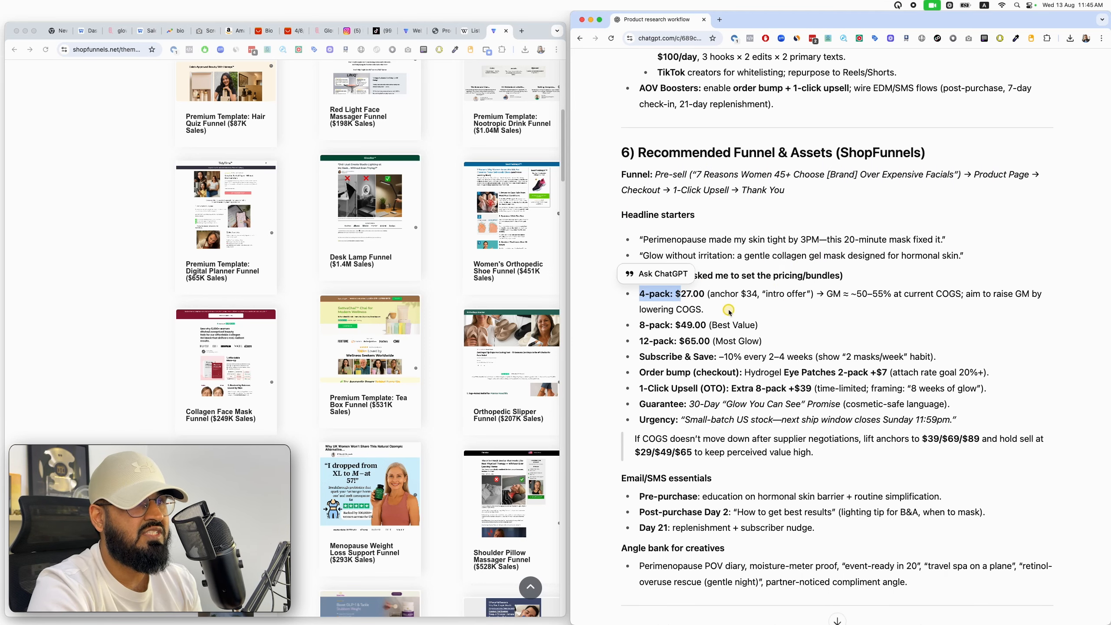
{"action": "left_click", "coordinate": [713, 309]}
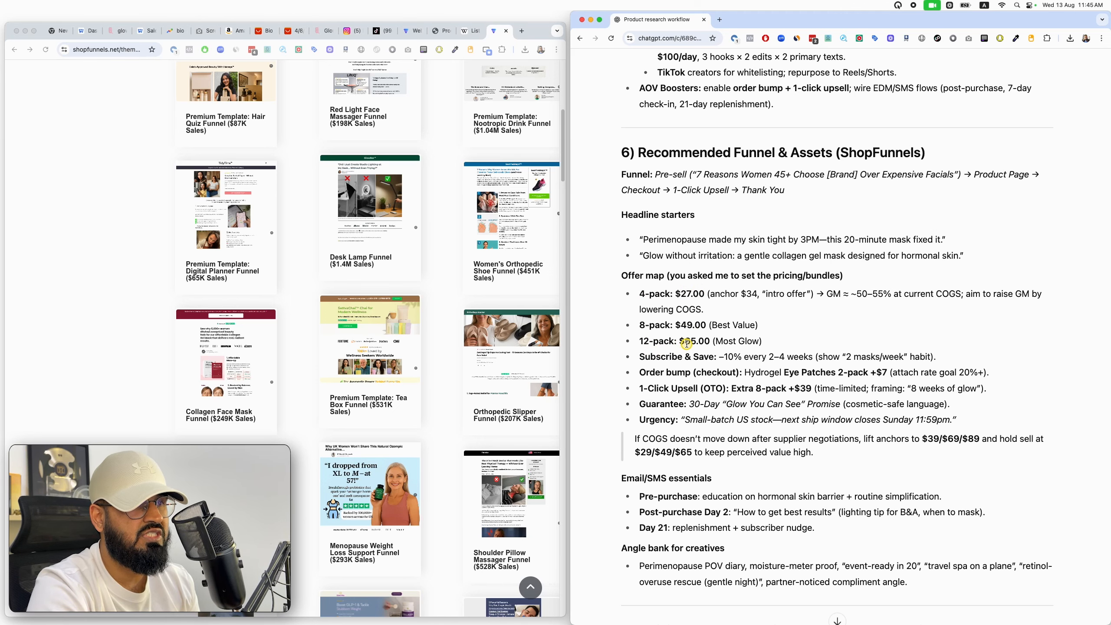
{"action": "scroll", "coordinate": [685, 344], "scroll_direction": "down", "scroll_amount": 1}
{"action": "left_click_drag", "start_coordinate": [638, 331], "coordinate": [949, 333]}
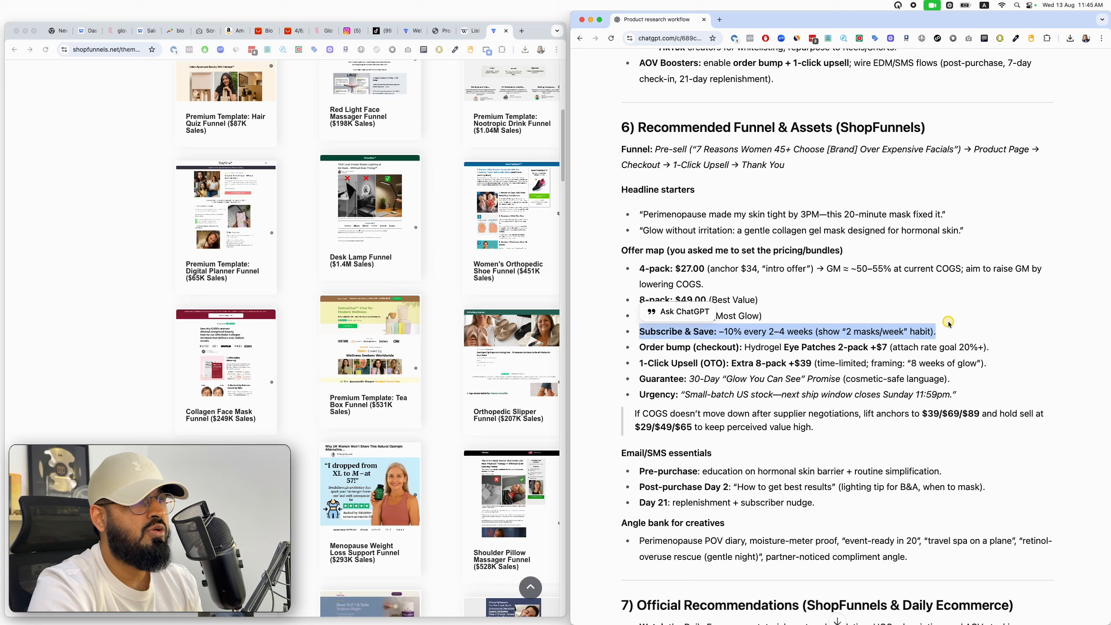
- Highlight the offer map's order bump, 1-Click Upsell, Guarantee and Urgency lines while reading them
{"action": "scroll", "coordinate": [764, 309], "scroll_direction": "down", "scroll_amount": 2}
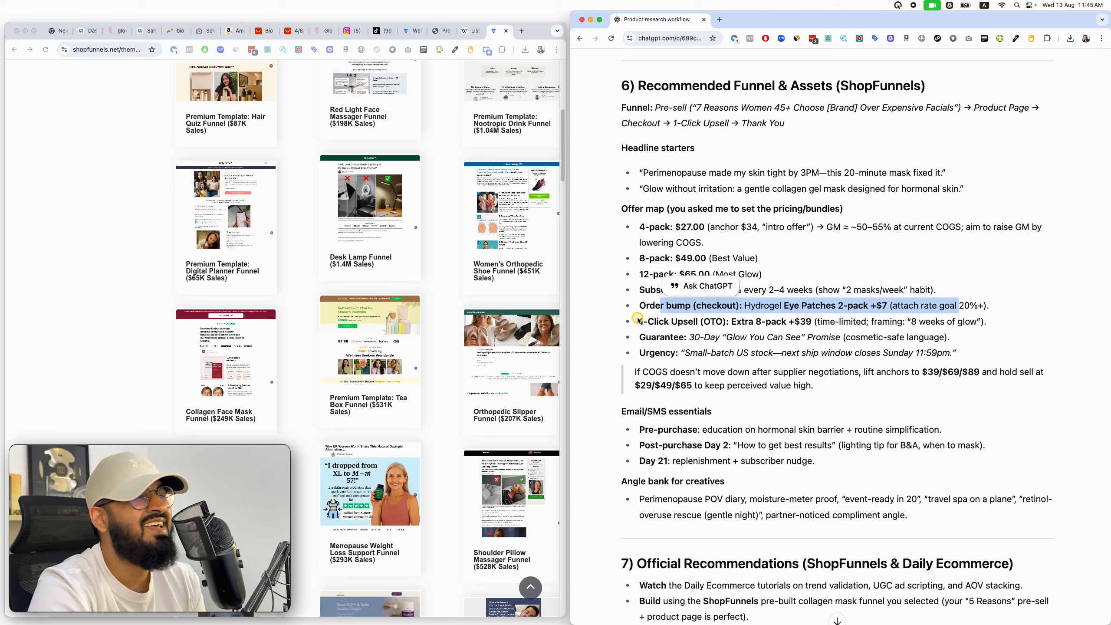
{"action": "left_click_drag", "start_coordinate": [637, 320], "coordinate": [812, 322]}
{"action": "left_click_drag", "start_coordinate": [640, 337], "coordinate": [807, 337]}
{"action": "left_click", "coordinate": [686, 361]}
{"action": "left_click_drag", "start_coordinate": [678, 354], "coordinate": [904, 352]}
{"action": "left_click_drag", "start_coordinate": [972, 349], "coordinate": [684, 348]}
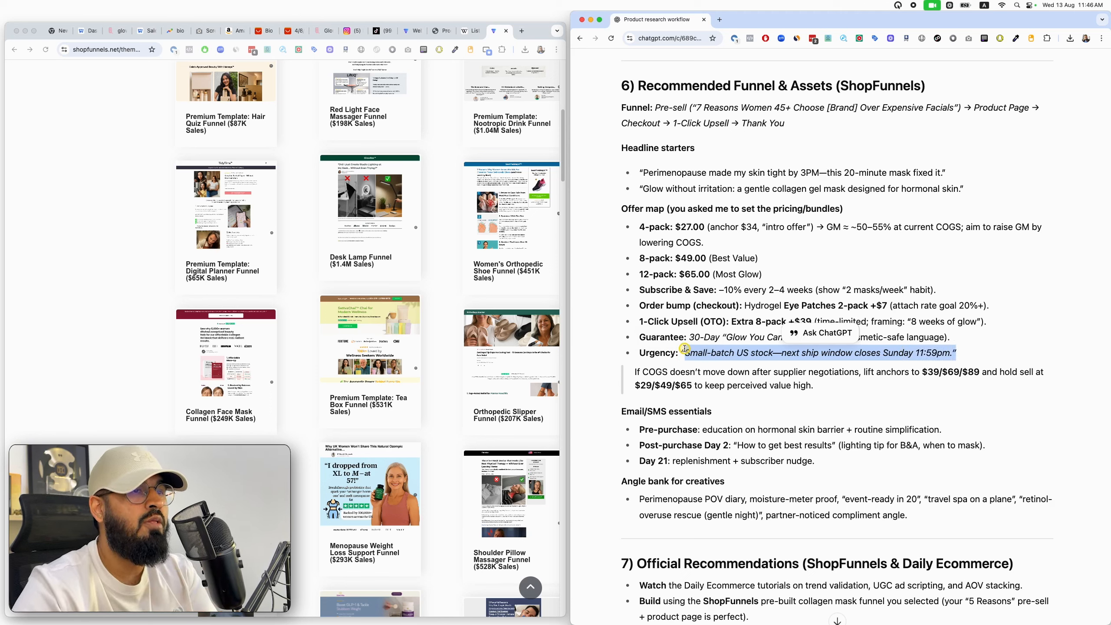
{"action": "left_click_drag", "start_coordinate": [684, 349], "coordinate": [684, 348]}
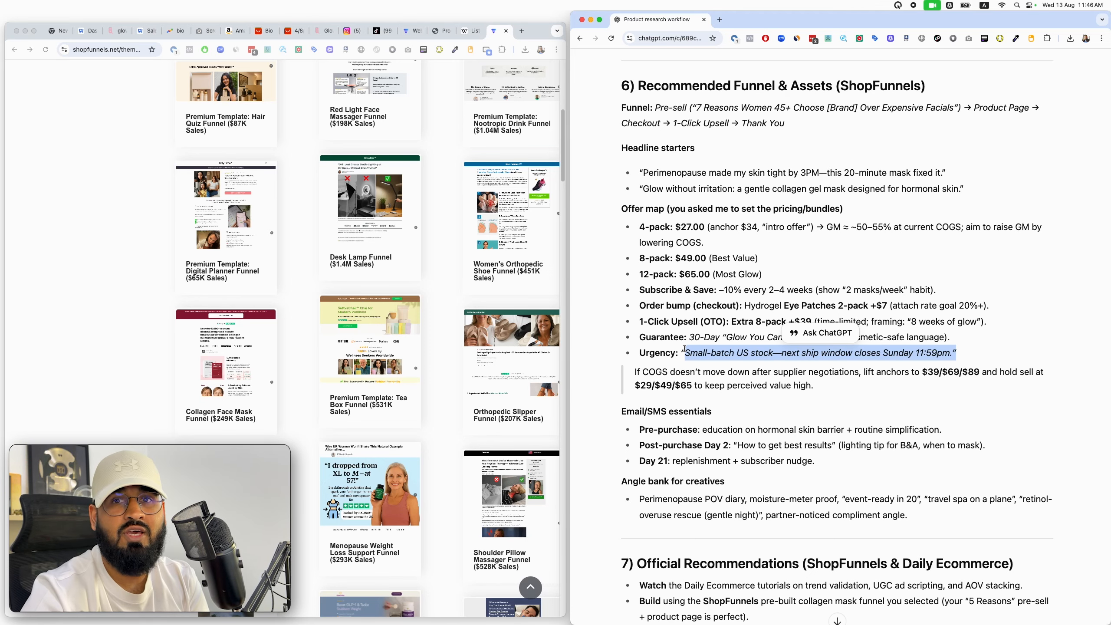
- Review the Official Recommendations, highlighting AOV stacking in the Watch bullet and the Build bullet on the collagen mask funnel
{"action": "scroll", "coordinate": [684, 348], "scroll_direction": "down", "scroll_amount": 6}
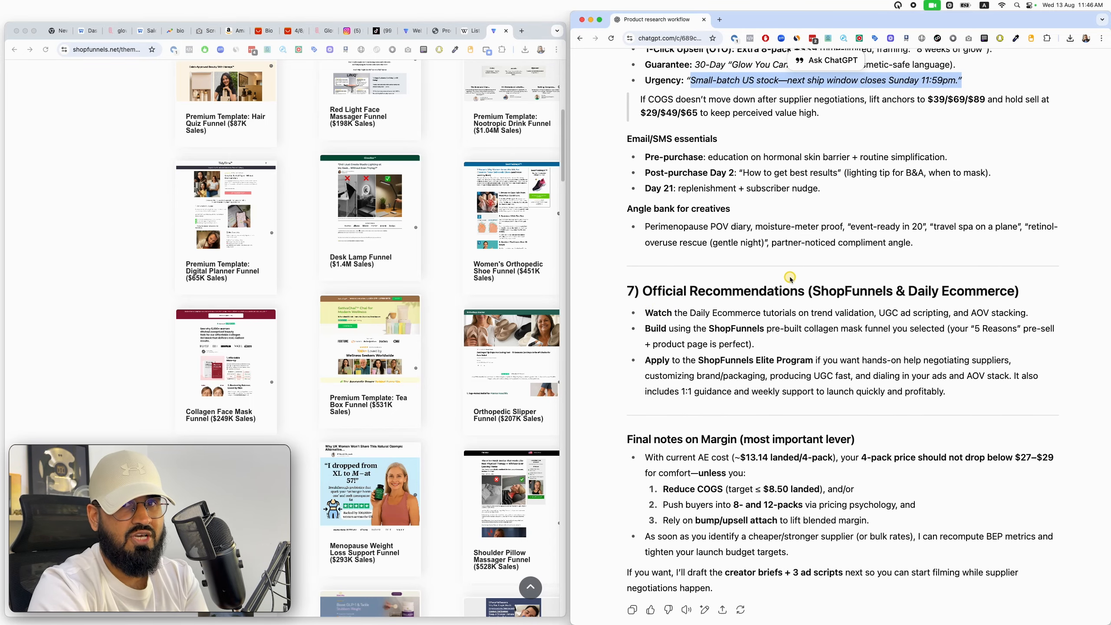
{"action": "scroll", "coordinate": [739, 328], "scroll_direction": "down", "scroll_amount": 1}
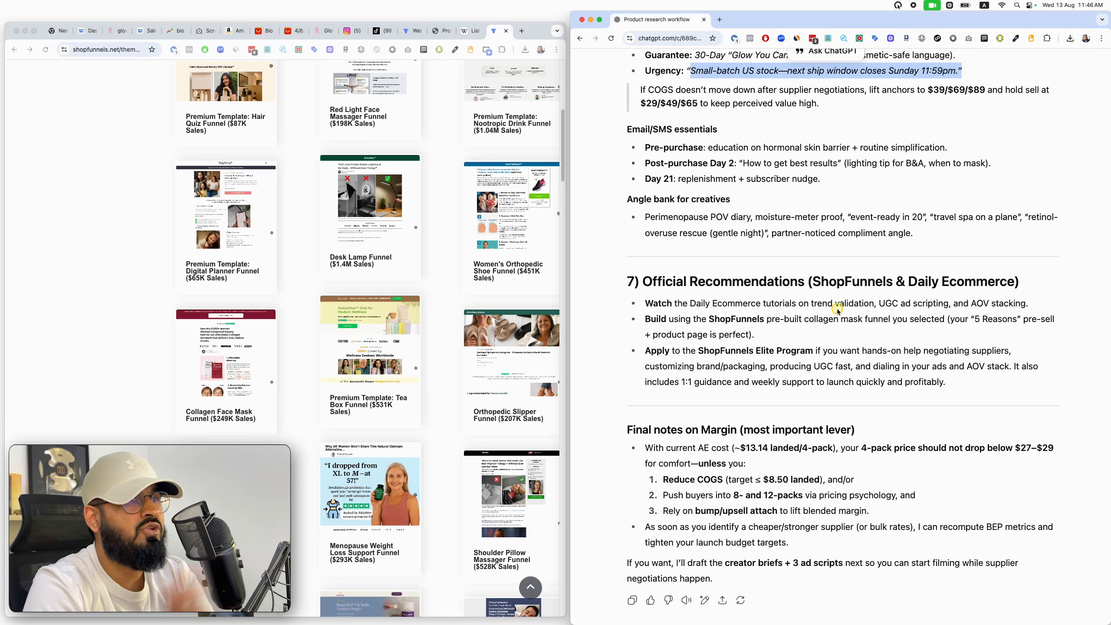
{"action": "left_click_drag", "start_coordinate": [803, 304], "coordinate": [1047, 303]}
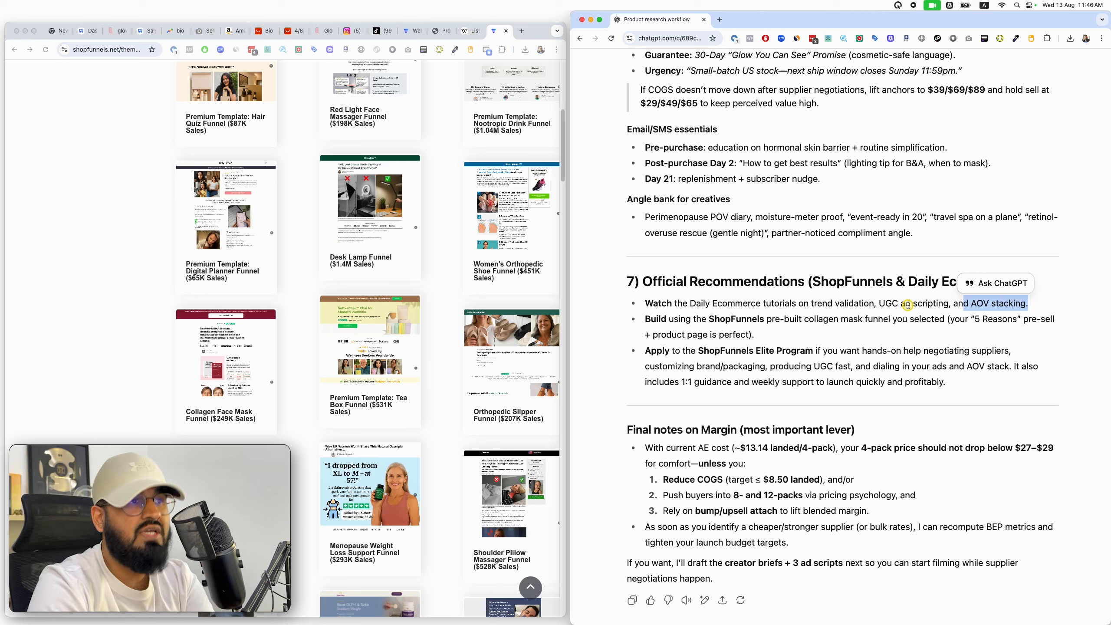
{"action": "left_click_drag", "start_coordinate": [770, 335], "coordinate": [649, 318]}
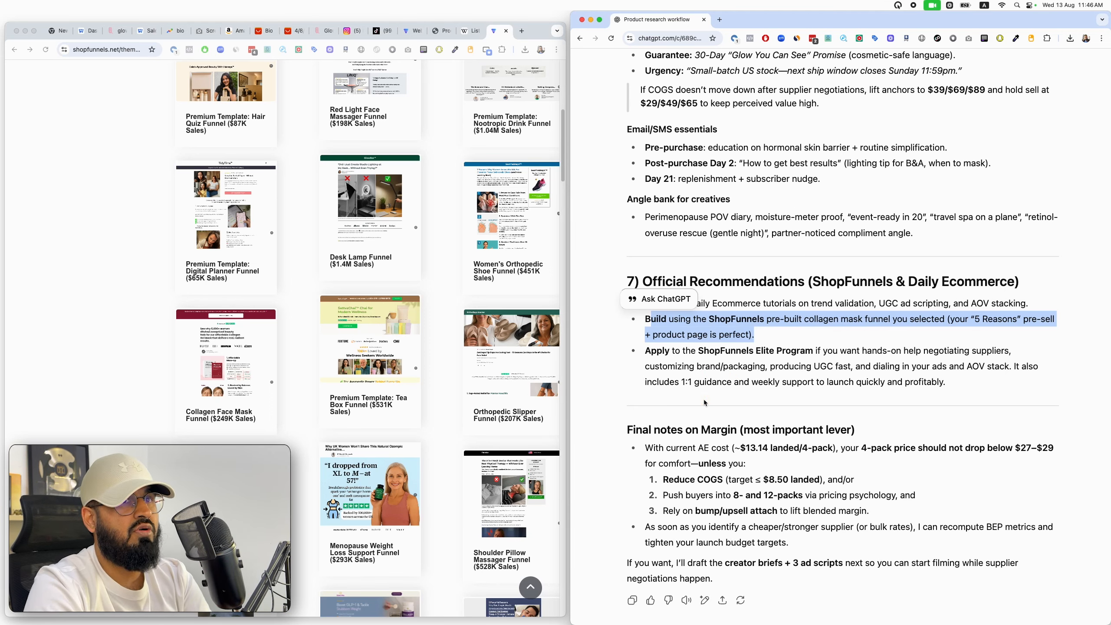
- Review the Final notes on Margin, highlighting the heading and the target landed cost under Reduce COGS
{"action": "scroll", "coordinate": [705, 401], "scroll_direction": "down", "scroll_amount": 3}
{"action": "left_click_drag", "start_coordinate": [626, 346], "coordinate": [742, 346]}
{"action": "left_click", "coordinate": [754, 350]}
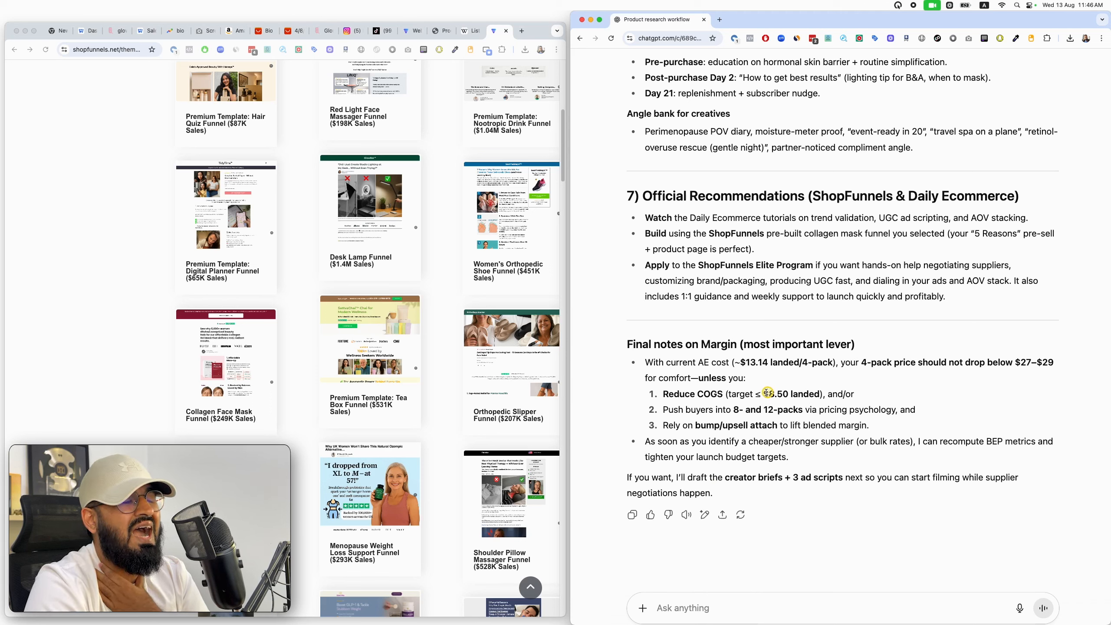
{"action": "left_click_drag", "start_coordinate": [762, 393], "coordinate": [892, 394]}
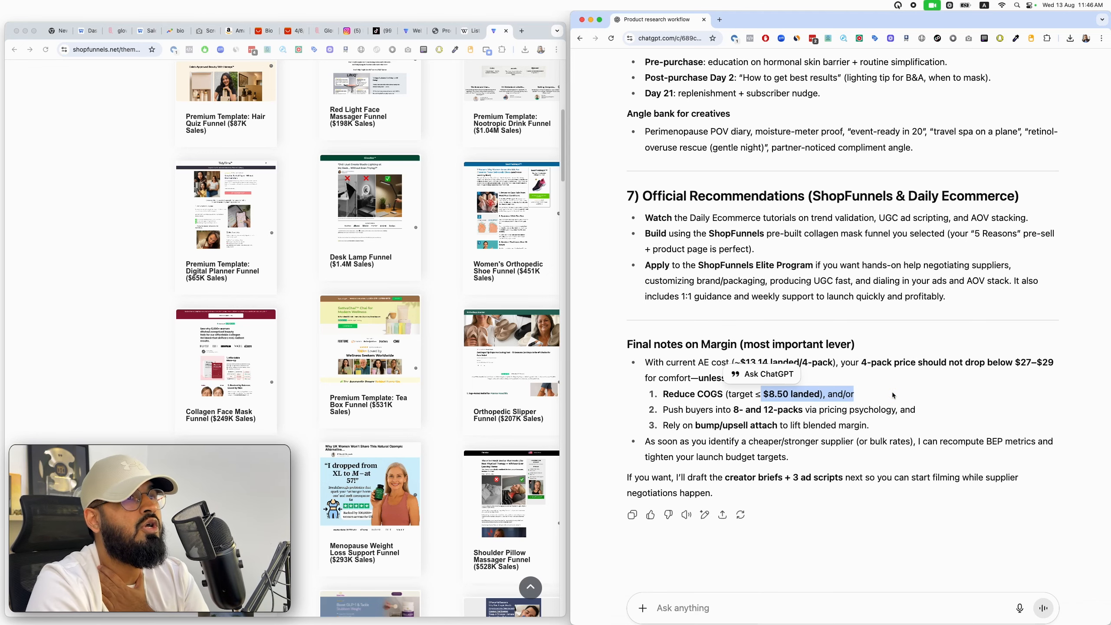
{"action": "left_click", "coordinate": [893, 395]}
- Skim the whole readout again from the Opportunity Snapshot through the scores to the recommended funnel and assets
{"action": "scroll", "coordinate": [893, 395], "scroll_direction": "up", "scroll_amount": 20}
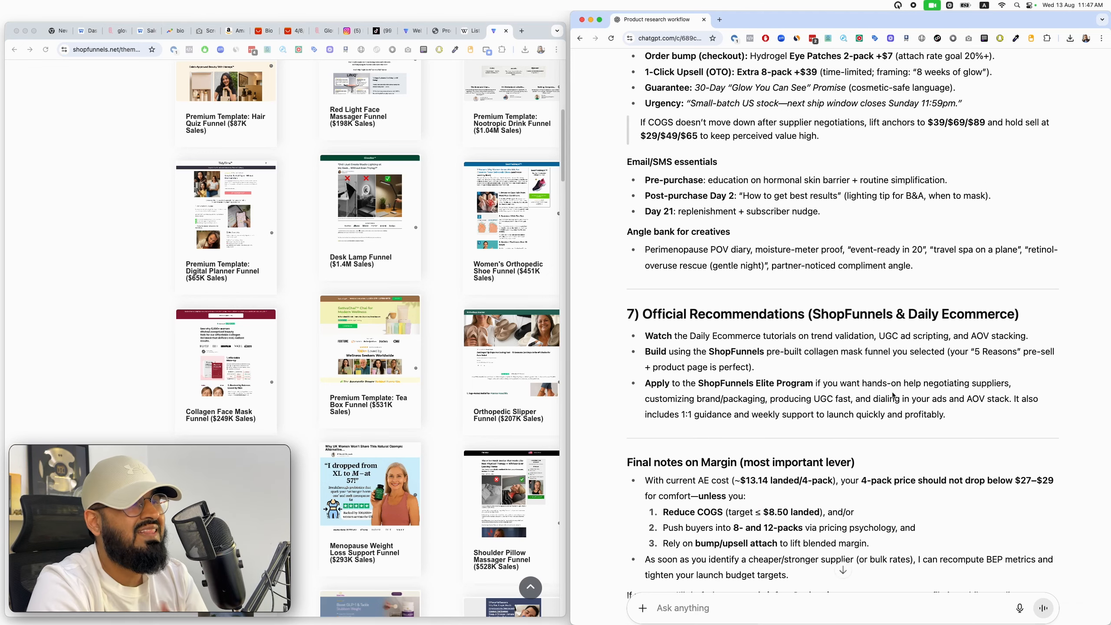
{"action": "scroll", "coordinate": [892, 393], "scroll_direction": "up", "scroll_amount": 18}
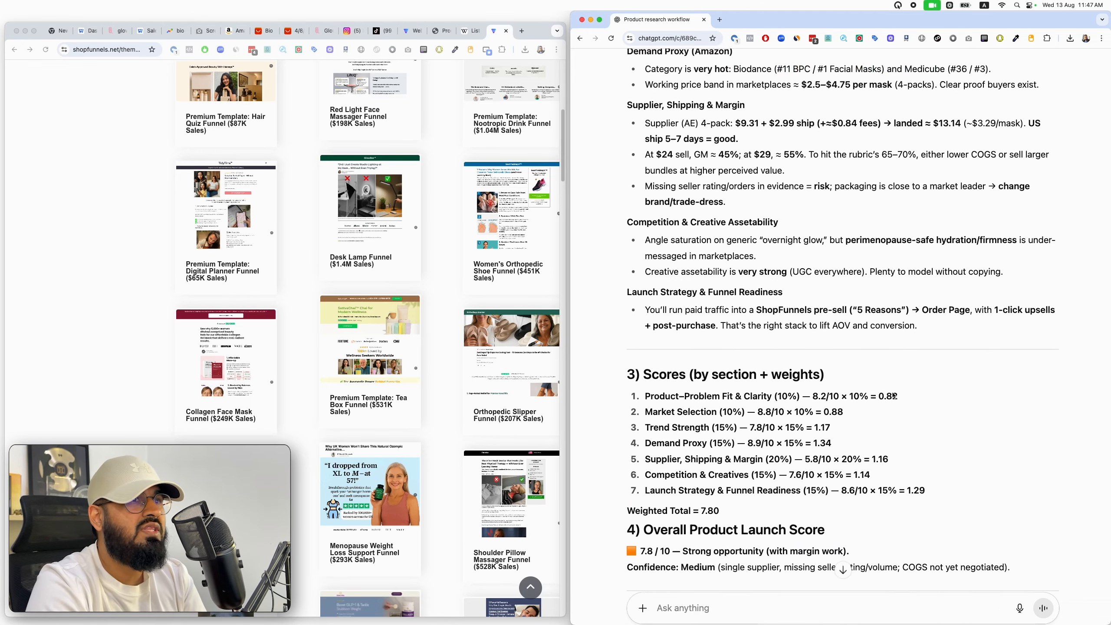
{"action": "scroll", "coordinate": [877, 448], "scroll_direction": "up", "scroll_amount": 4}
{"action": "scroll", "coordinate": [877, 449], "scroll_direction": "down", "scroll_amount": 6}
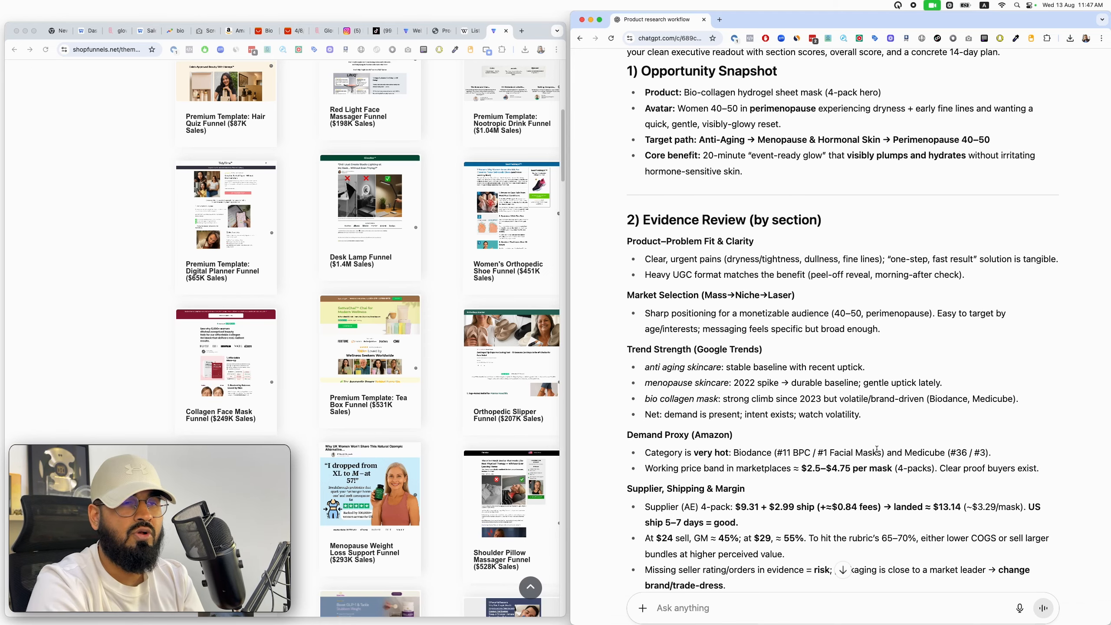
{"action": "scroll", "coordinate": [877, 449], "scroll_direction": "down", "scroll_amount": 20}
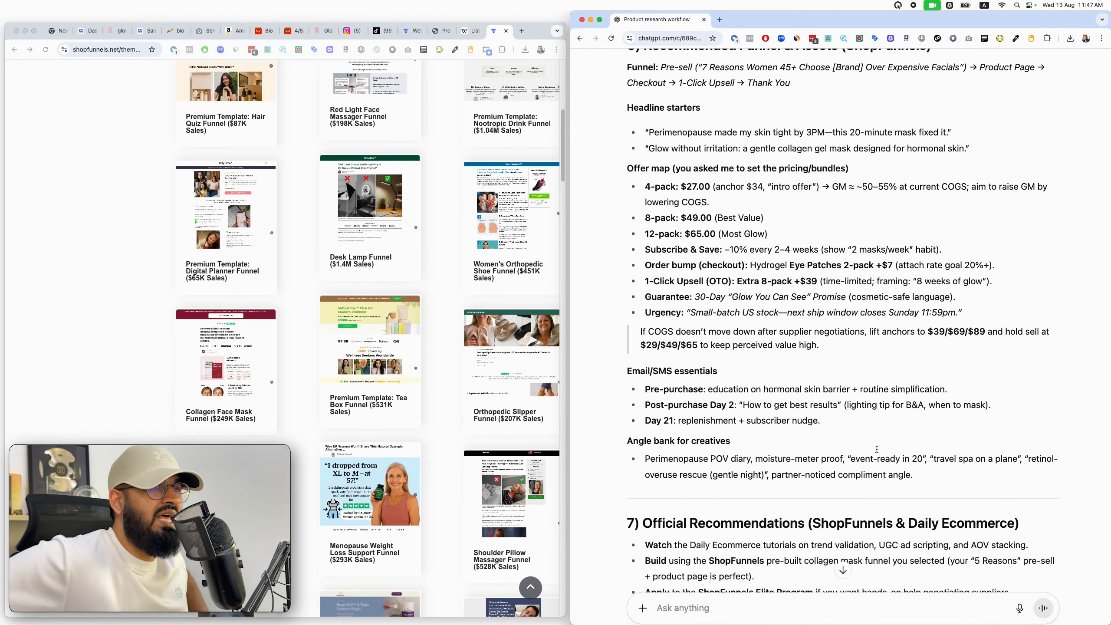